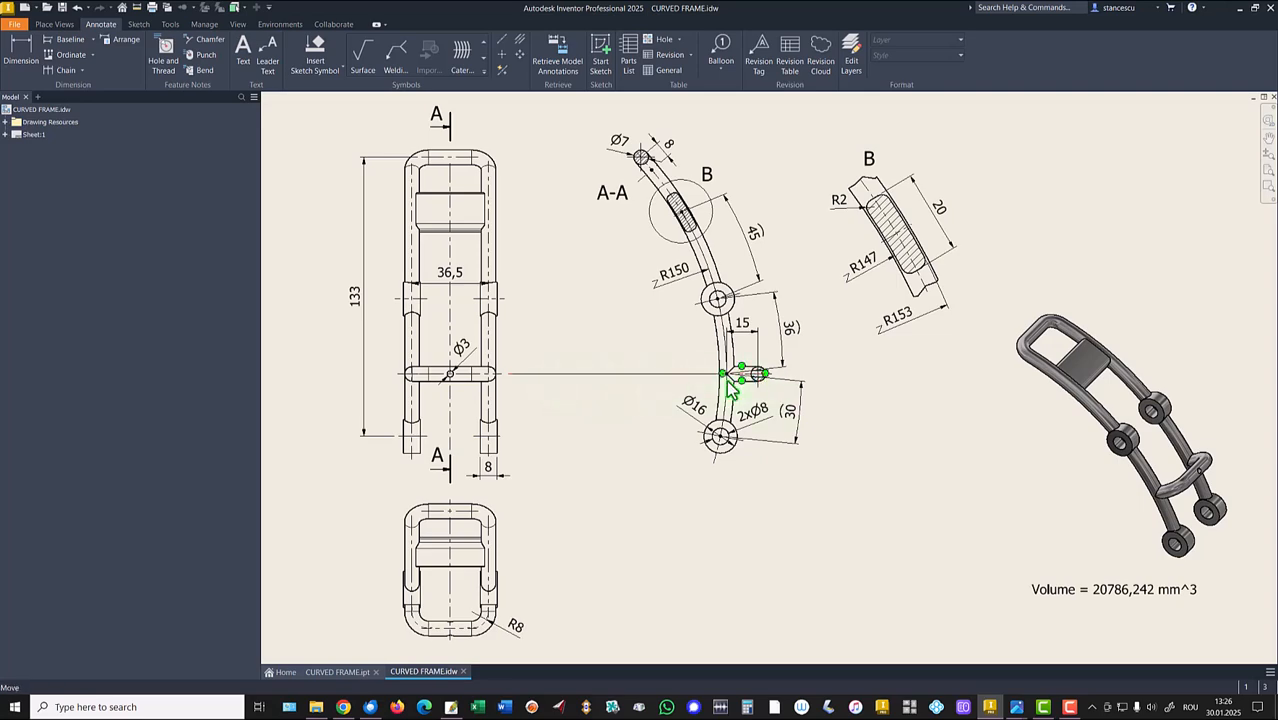
Examine the curved frame drawing, focusing on the crossbar in the front view and section A-A and the section's upper end.
{"action": "scroll", "coordinate": [777, 381], "scroll_direction": "up", "scroll_amount": 8}
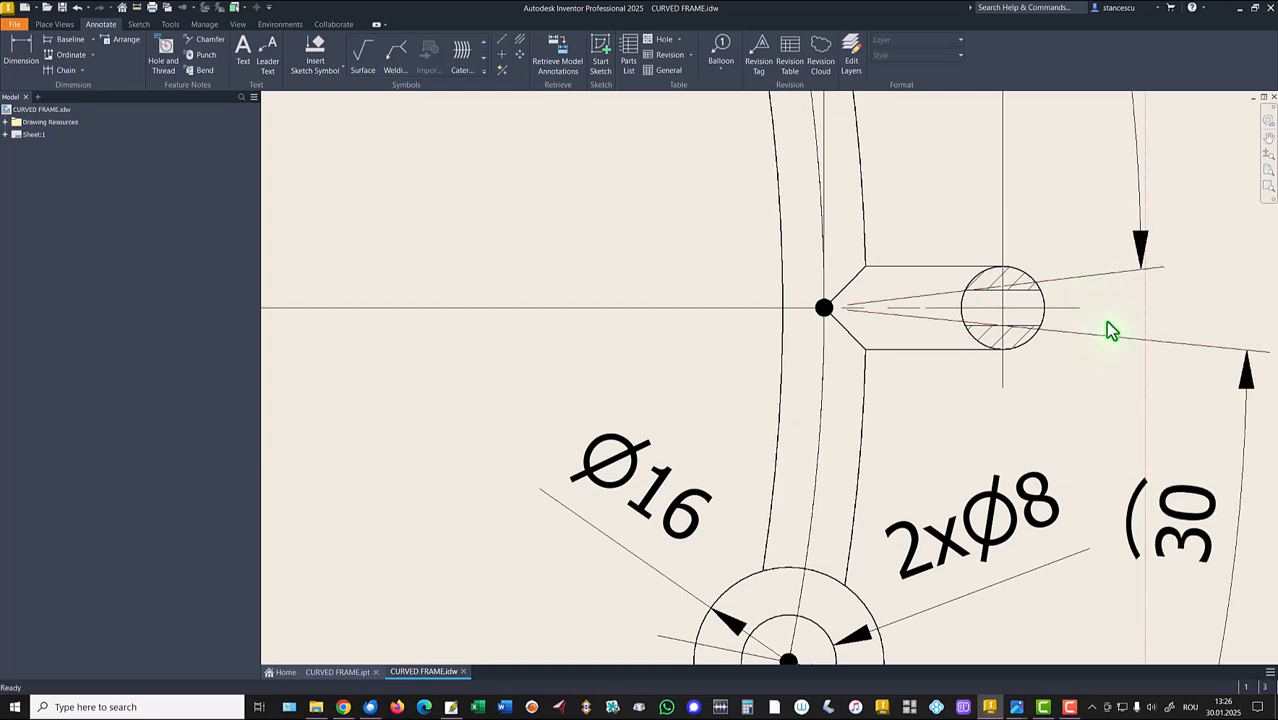
{"action": "key", "text": "Home"}
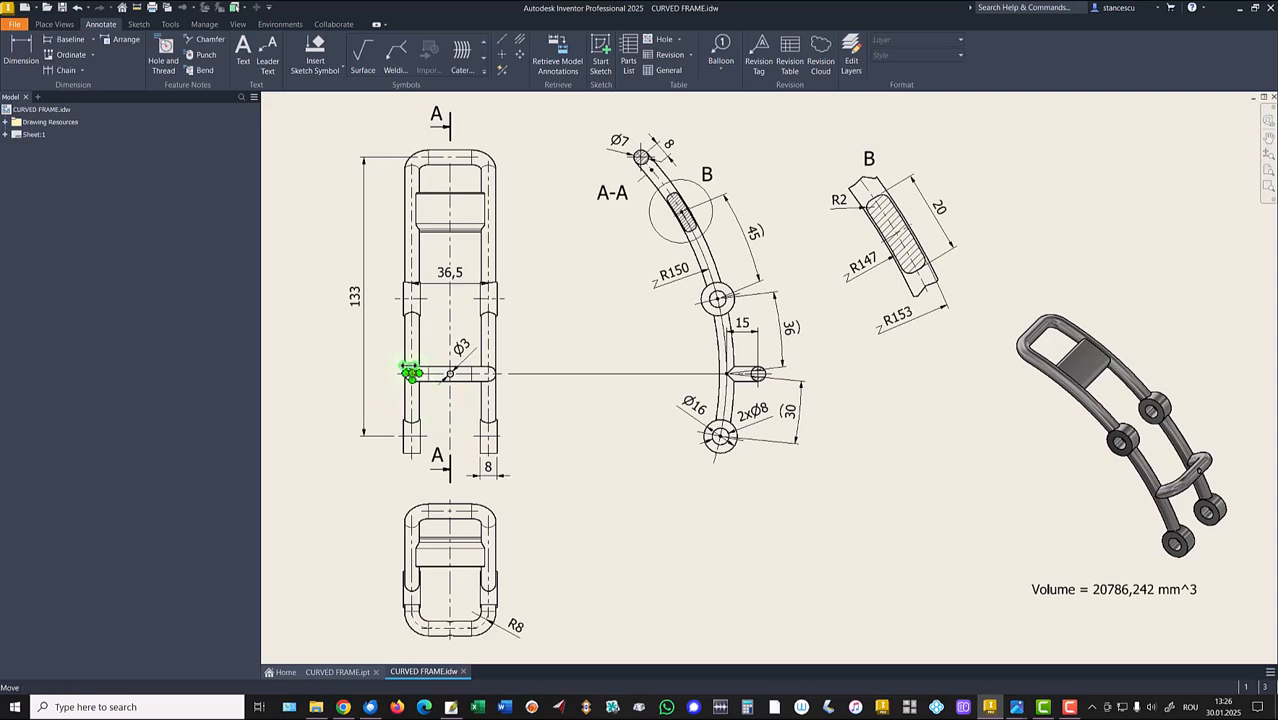
{"action": "scroll", "coordinate": [413, 377], "scroll_direction": "up", "scroll_amount": 5}
{"action": "scroll", "coordinate": [423, 365], "scroll_direction": "up", "scroll_amount": 4}
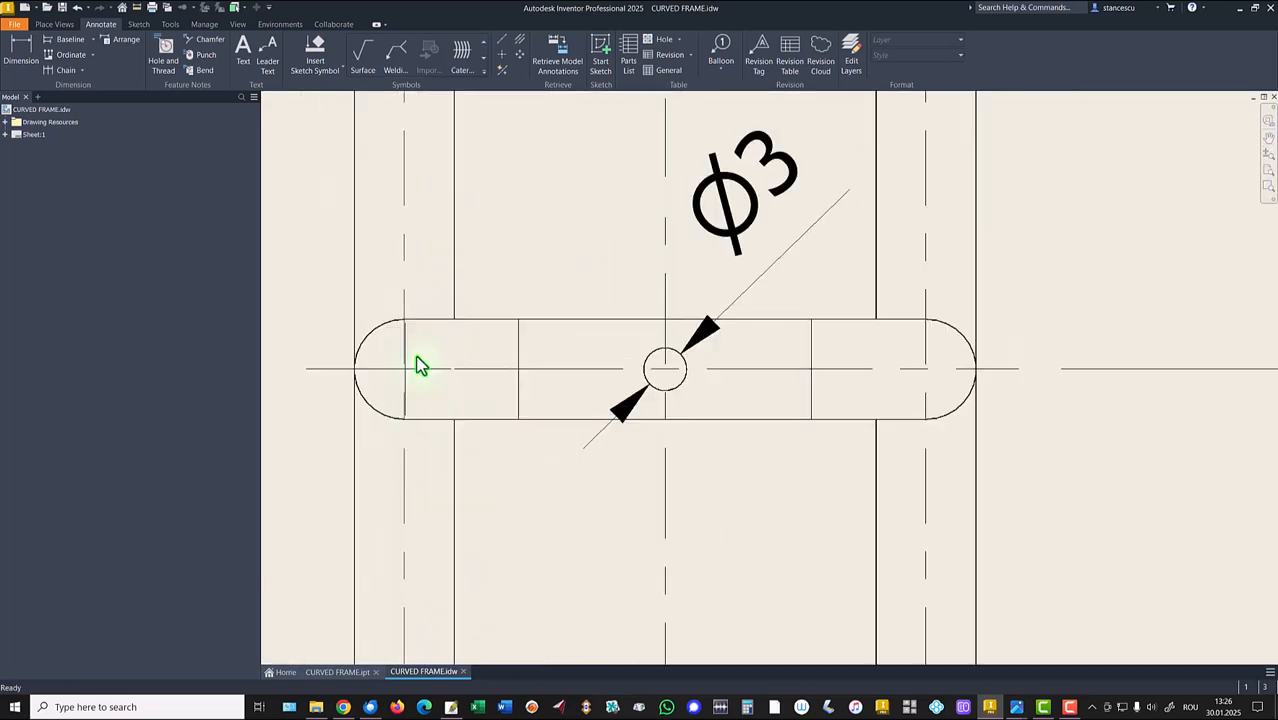
{"action": "scroll", "coordinate": [433, 365], "scroll_direction": "down", "scroll_amount": 3}
{"action": "scroll", "coordinate": [447, 366], "scroll_direction": "down", "scroll_amount": 2}
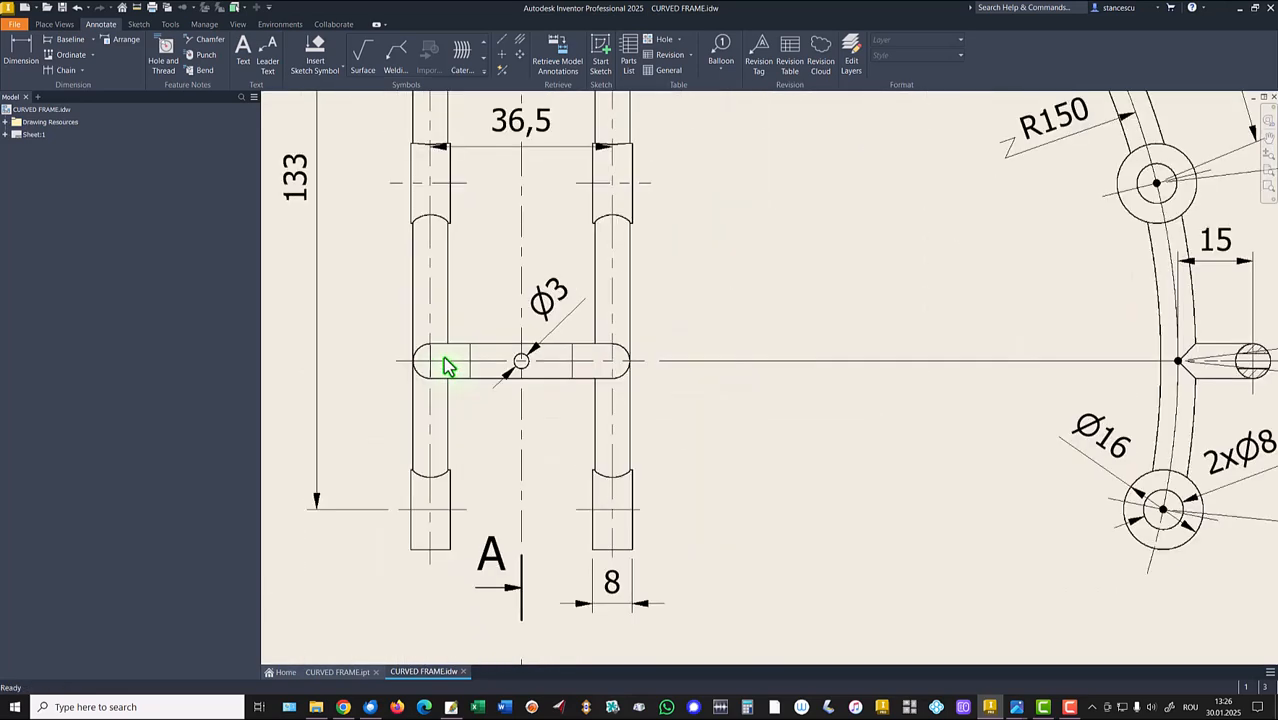
{"action": "scroll", "coordinate": [447, 366], "scroll_direction": "down", "scroll_amount": 2}
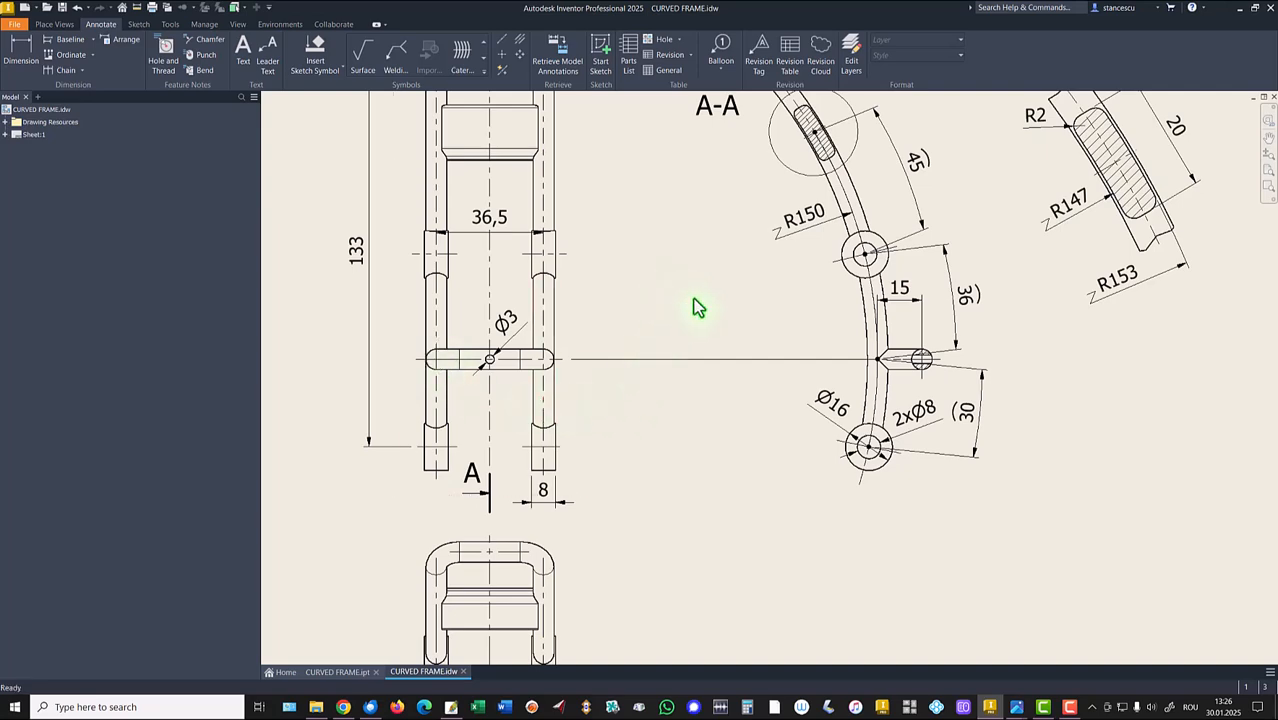
{"action": "key", "text": "Home"}
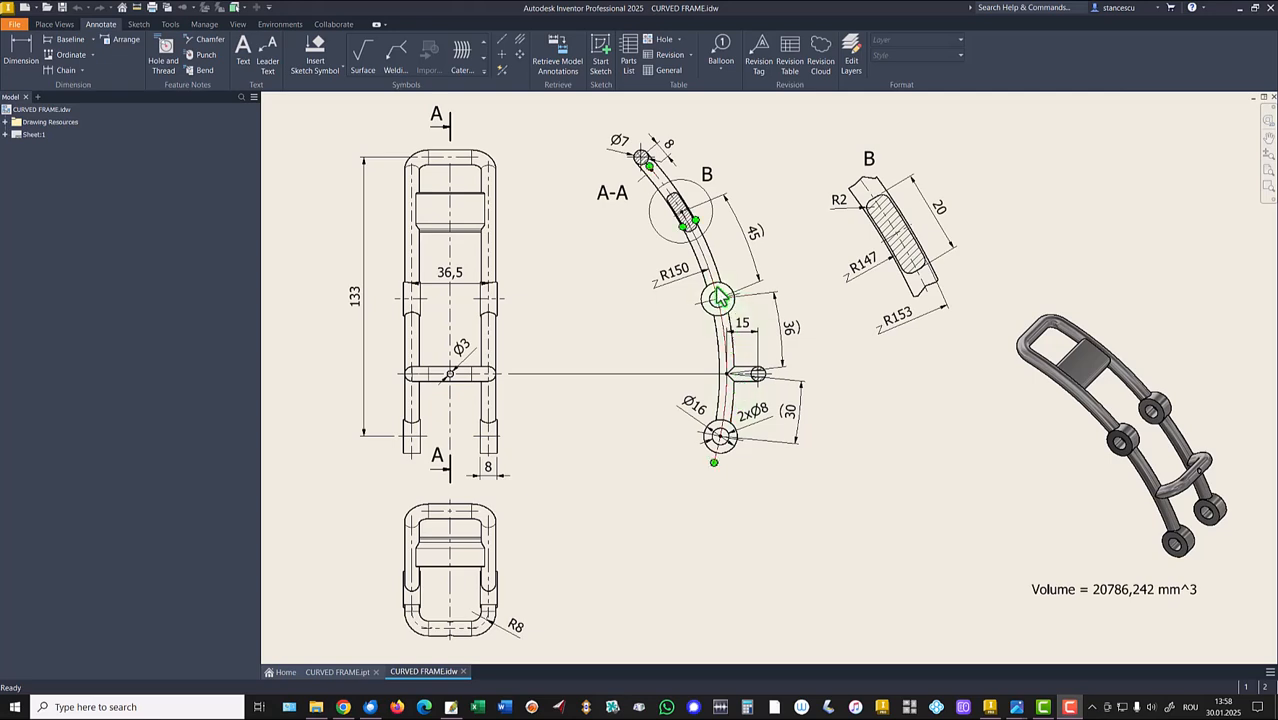
{"action": "mouse_move", "coordinate": [690, 212]}
{"action": "left_mouse_down"}
{"action": "mouse_move", "coordinate": [650, 158]}
{"action": "mouse_move", "coordinate": [658, 182]}
{"action": "left_mouse_up"}
{"action": "scroll", "coordinate": [644, 177], "scroll_direction": "up", "scroll_amount": 5}
{"action": "scroll", "coordinate": [672, 265], "scroll_direction": "up", "scroll_amount": 4}
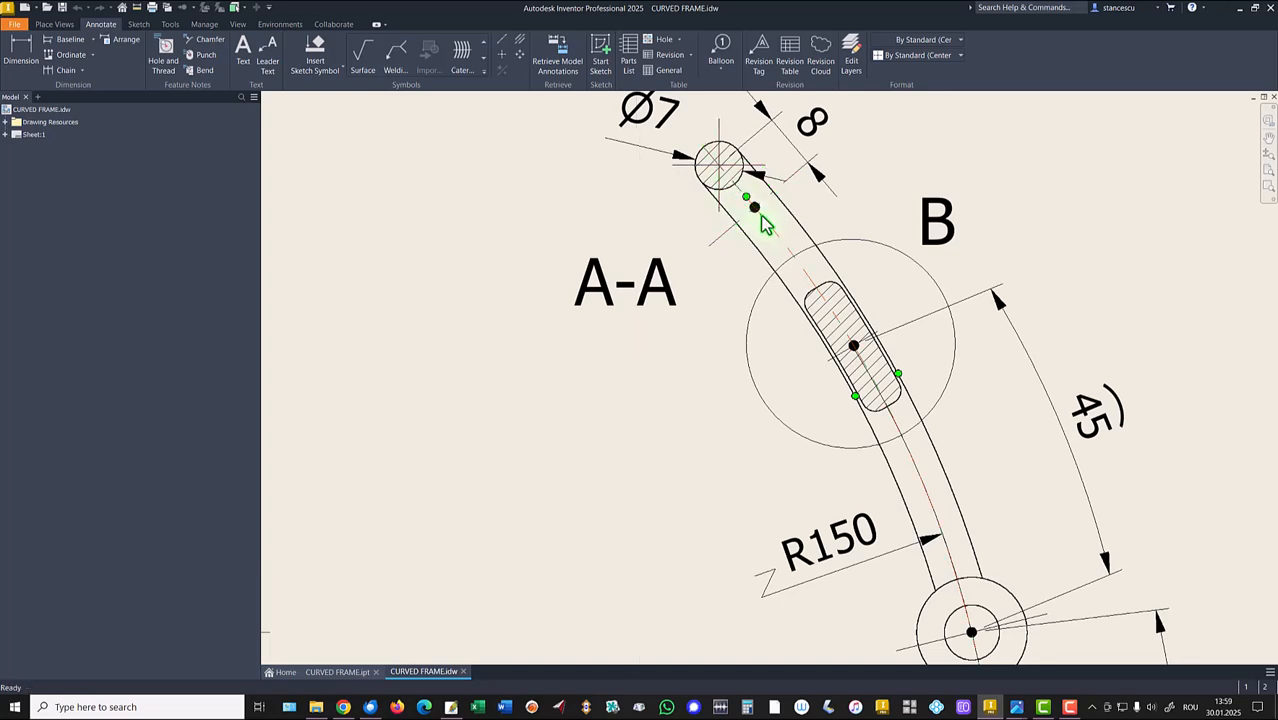
{"action": "key", "text": "Home"}
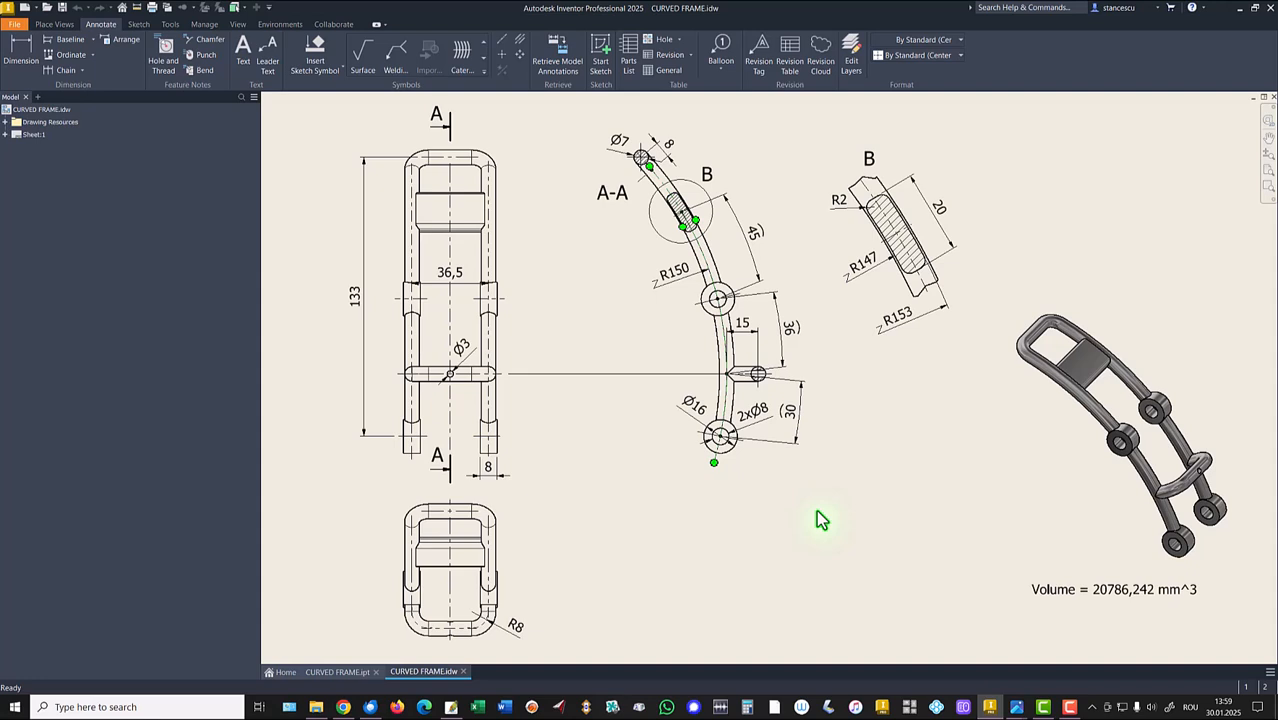
{"action": "left_click", "coordinate": [757, 543]}
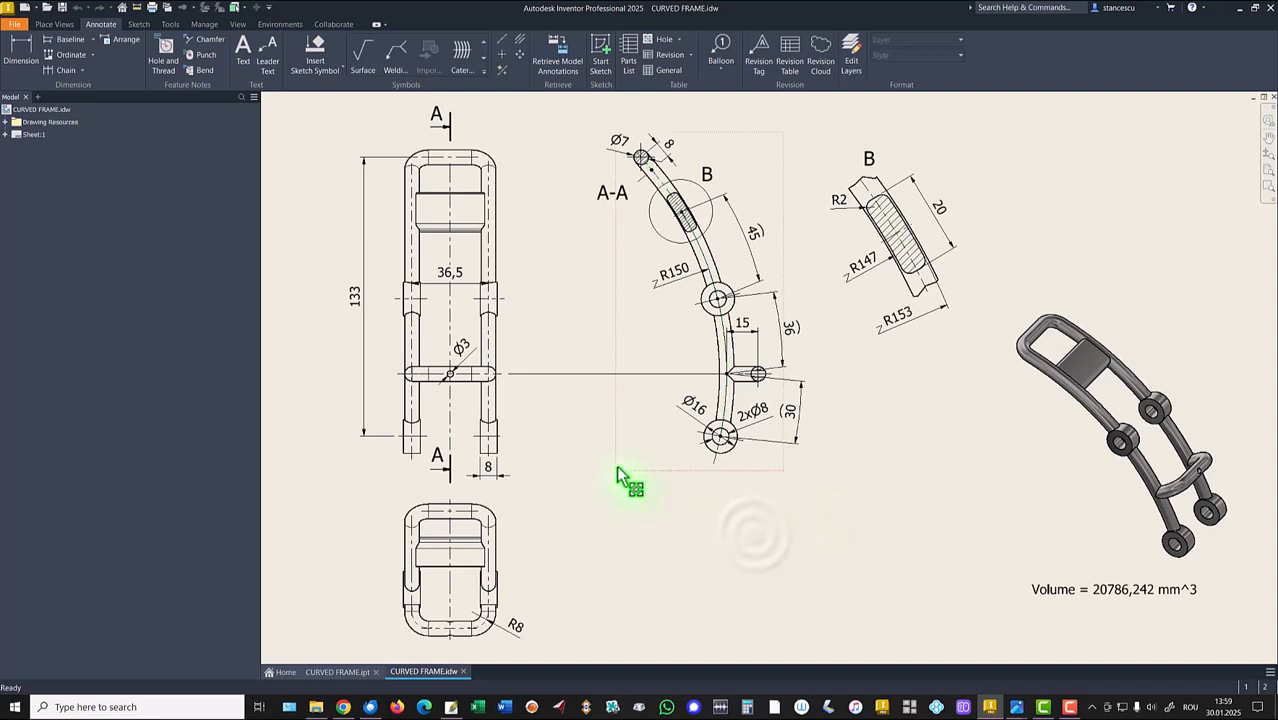
Create a new part and start a 2D sketch on the XY plane.
{"action": "left_click", "coordinate": [24, 7]}
{"action": "double_click", "coordinate": [715, 260]}
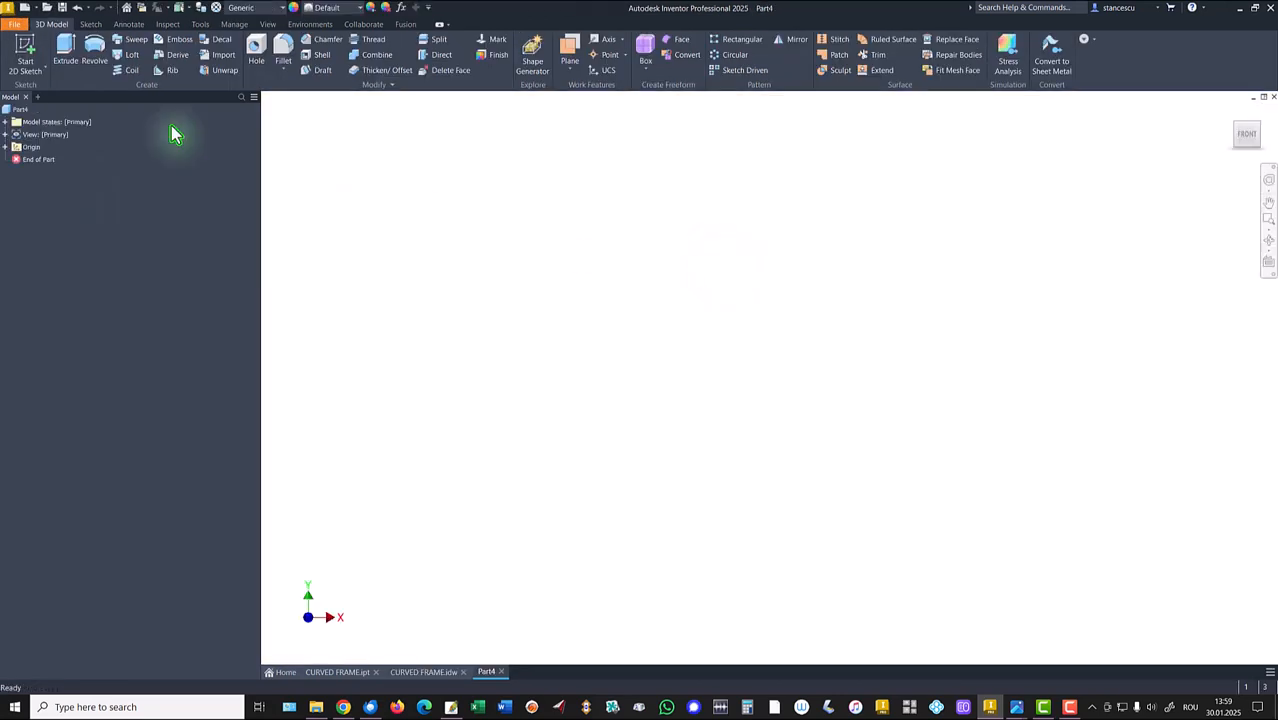
{"action": "left_click", "coordinate": [24, 50]}
{"action": "left_click", "coordinate": [670, 188]}
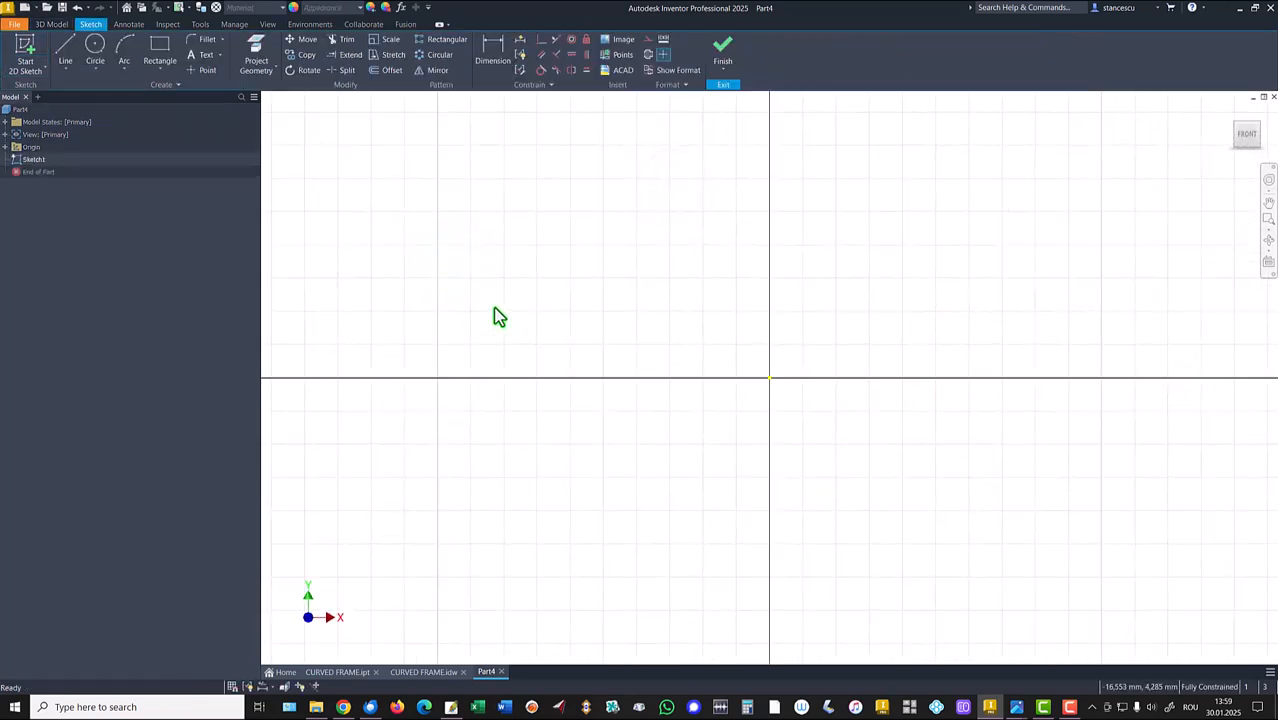
Sketch a horizontal line 150 mm long from the origin in the positive X direction.
{"action": "left_click", "coordinate": [64, 50]}
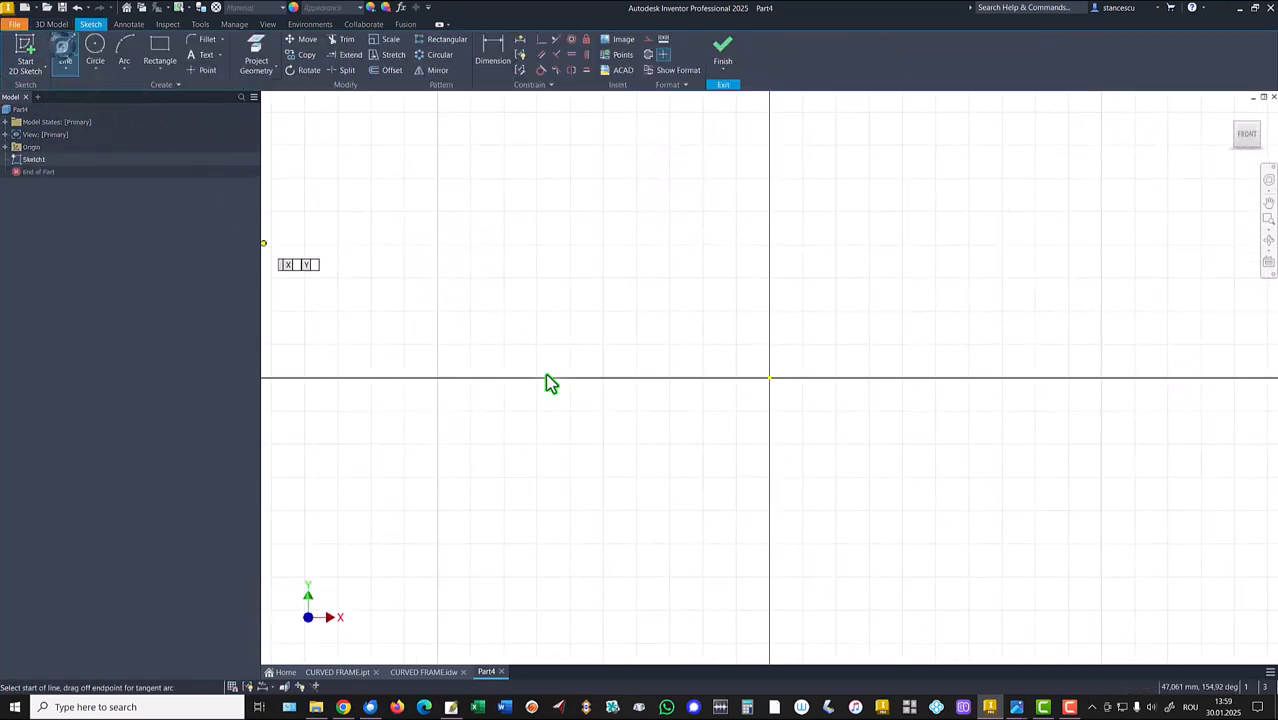
{"action": "left_click", "coordinate": [769, 378]}
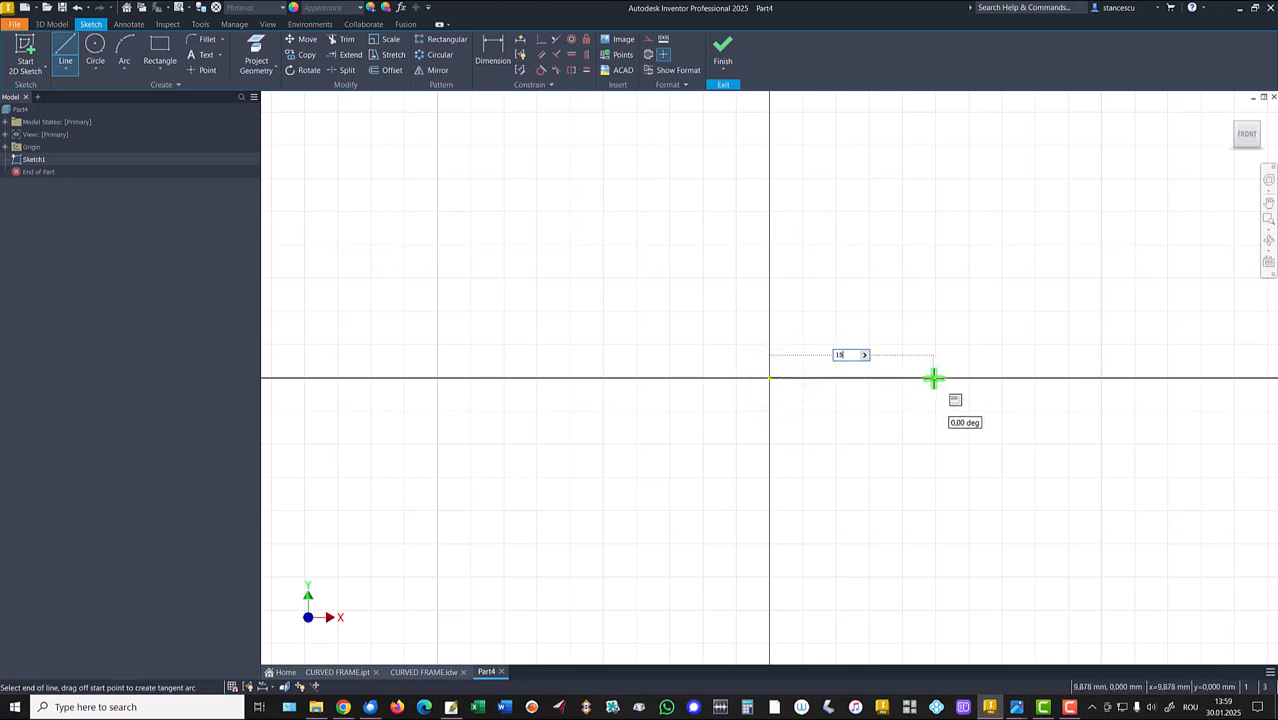
{"action": "type", "text": "150"}
{"action": "key", "text": "Return"}
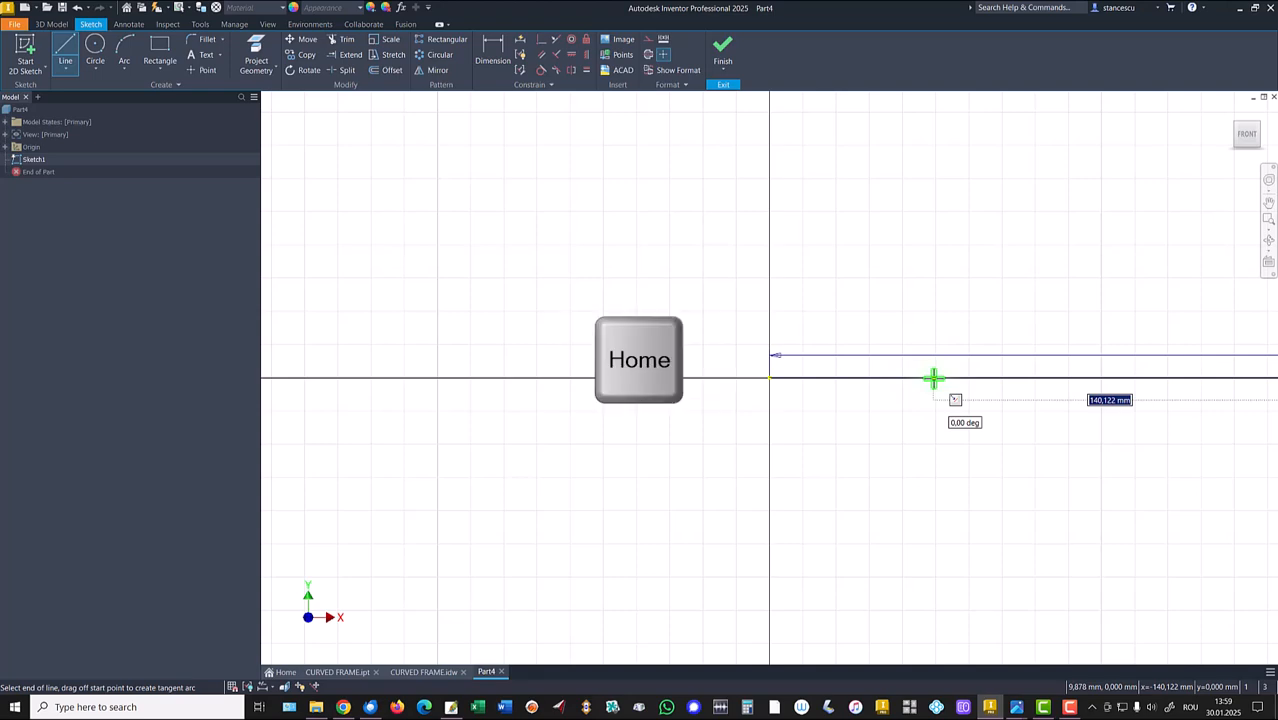
{"action": "key", "text": "Home"}
{"action": "key", "text": "Escape"}
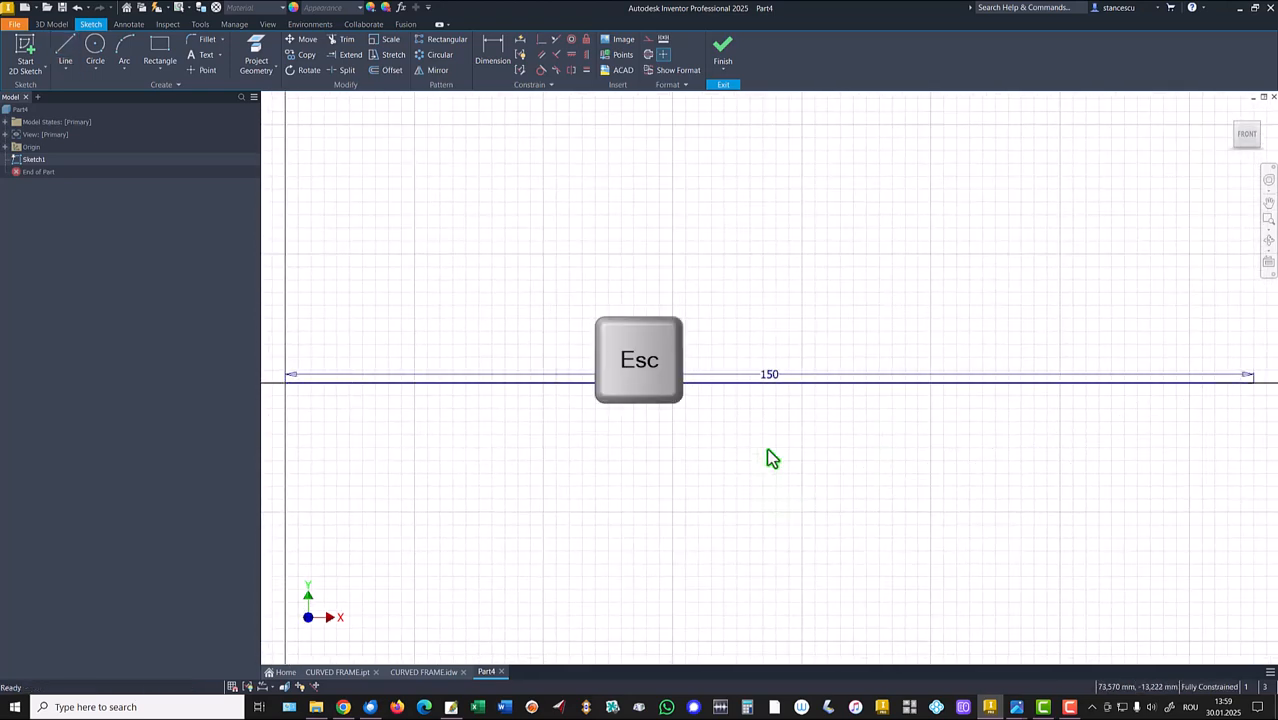
Move the line's length dimension farther above it and convert the line to construction geometry.
{"action": "left_click_drag", "start_coordinate": [771, 373], "coordinate": [770, 333]}
{"action": "left_click_drag", "start_coordinate": [631, 351], "coordinate": [575, 433]}
{"action": "right_click", "coordinate": [575, 433]}
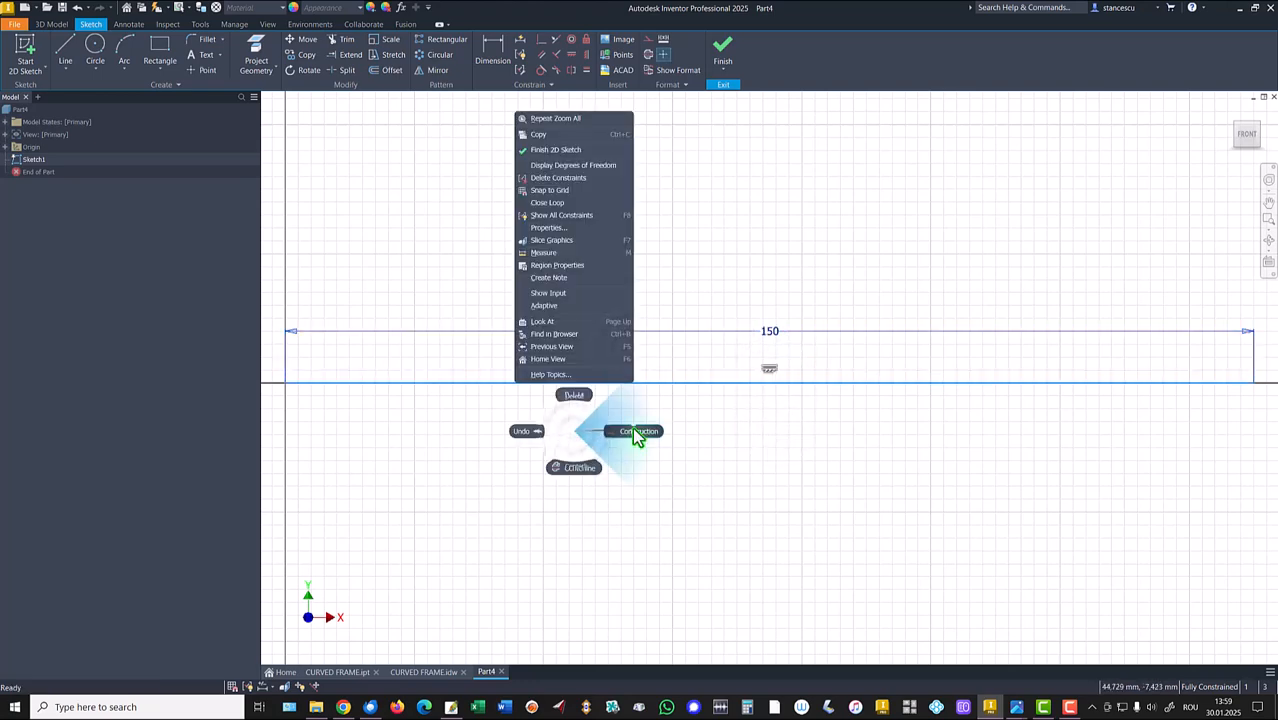
{"action": "left_click", "coordinate": [638, 432]}
{"action": "scroll", "coordinate": [645, 478], "scroll_direction": "down", "scroll_amount": 2}
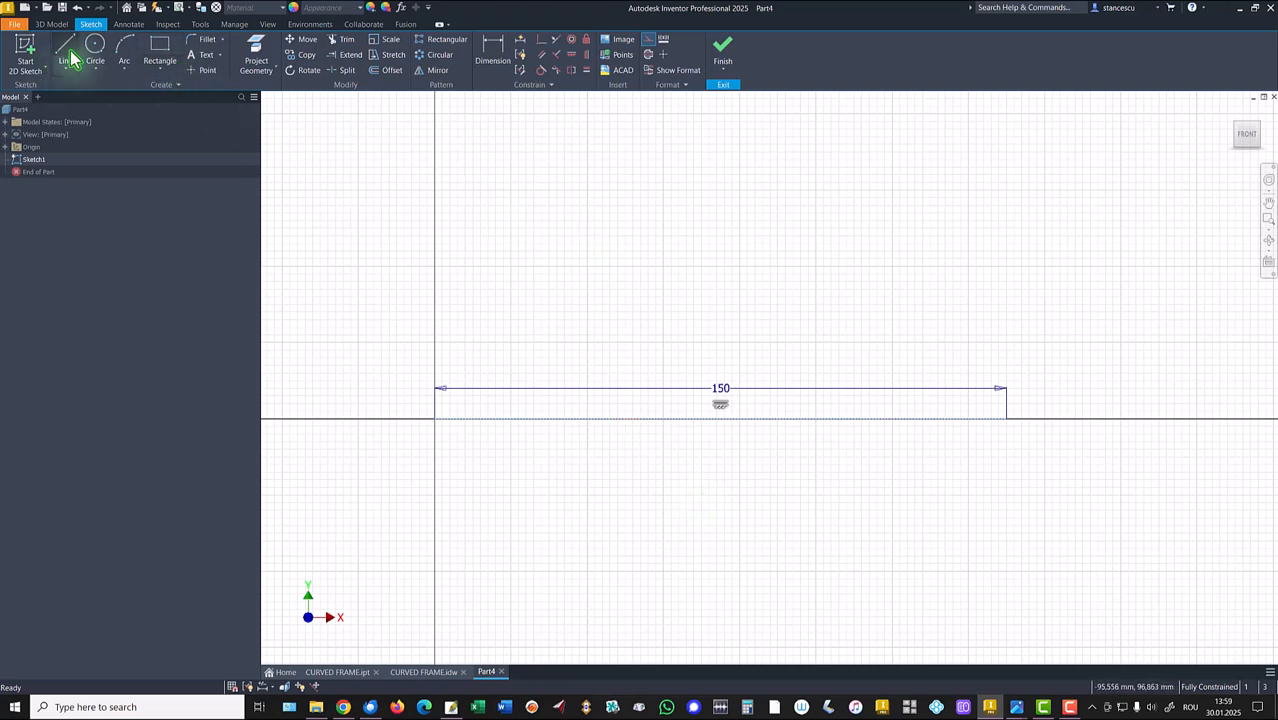
Sketch a three-point arc with a 150 mm radius downward from the construction line's outer endpoint, bulging away from the origin.
{"action": "left_click", "coordinate": [124, 52]}
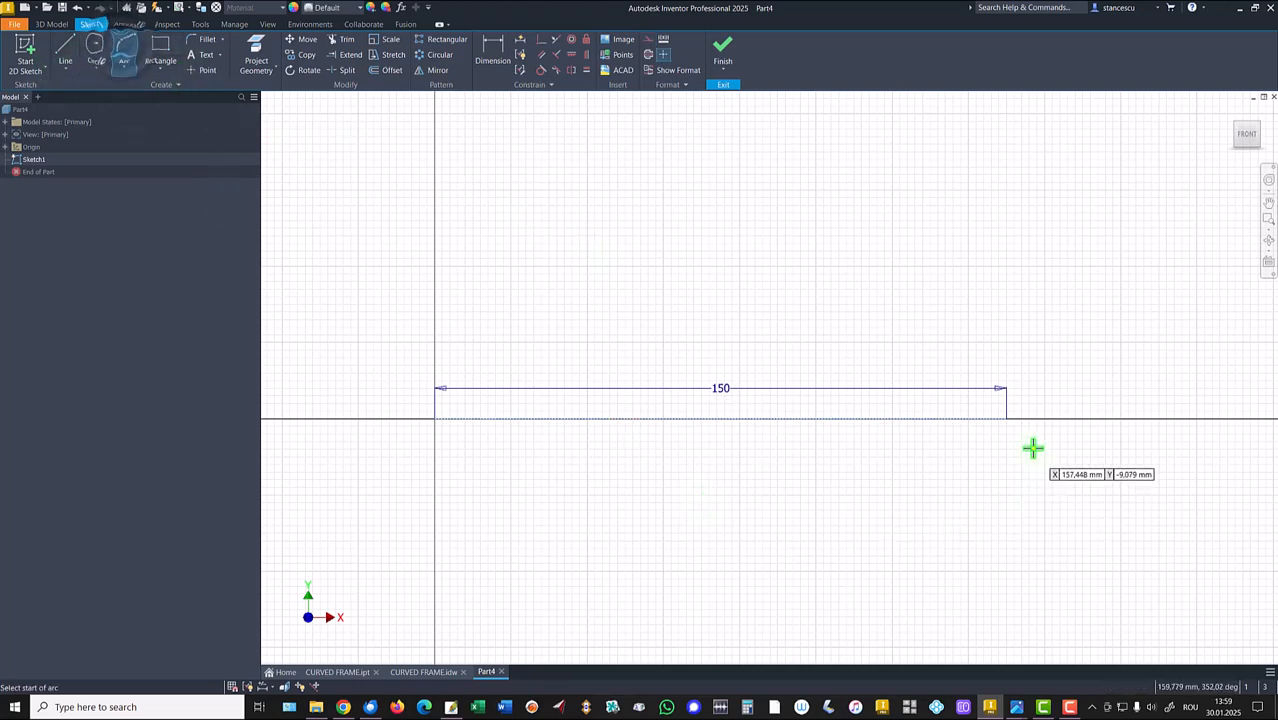
{"action": "left_click", "coordinate": [1006, 418]}
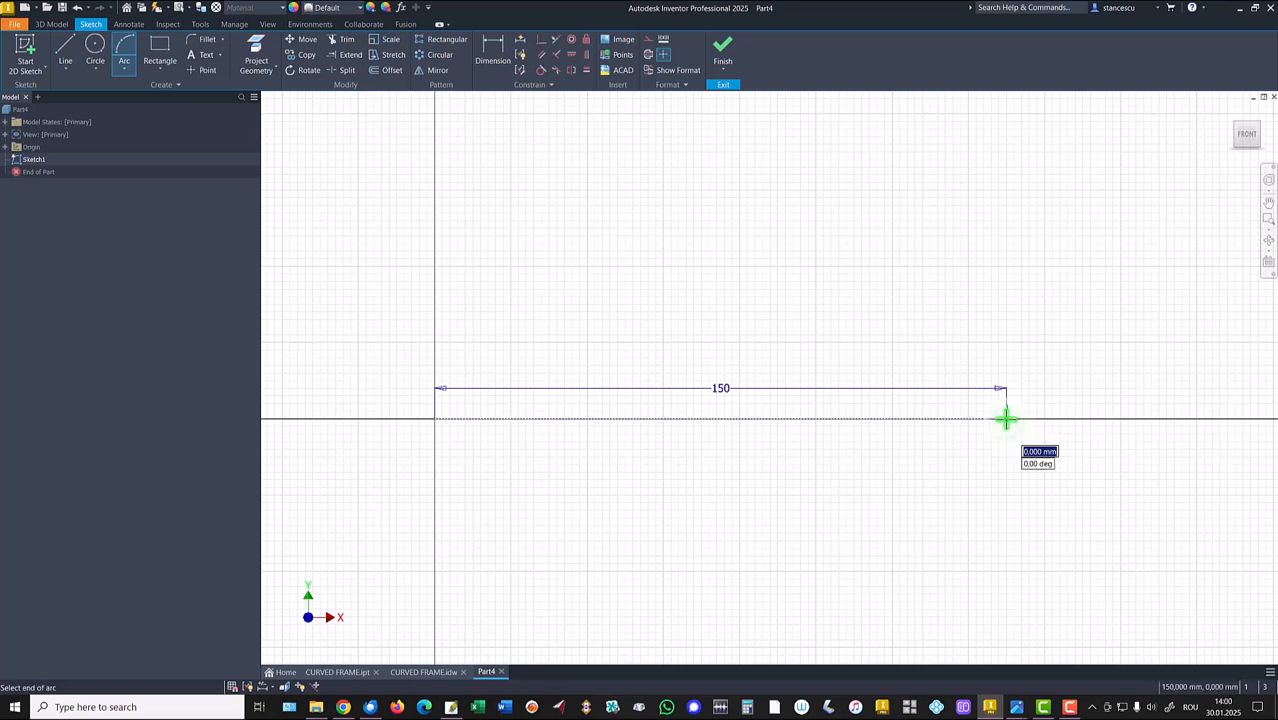
{"action": "left_click", "coordinate": [964, 552]}
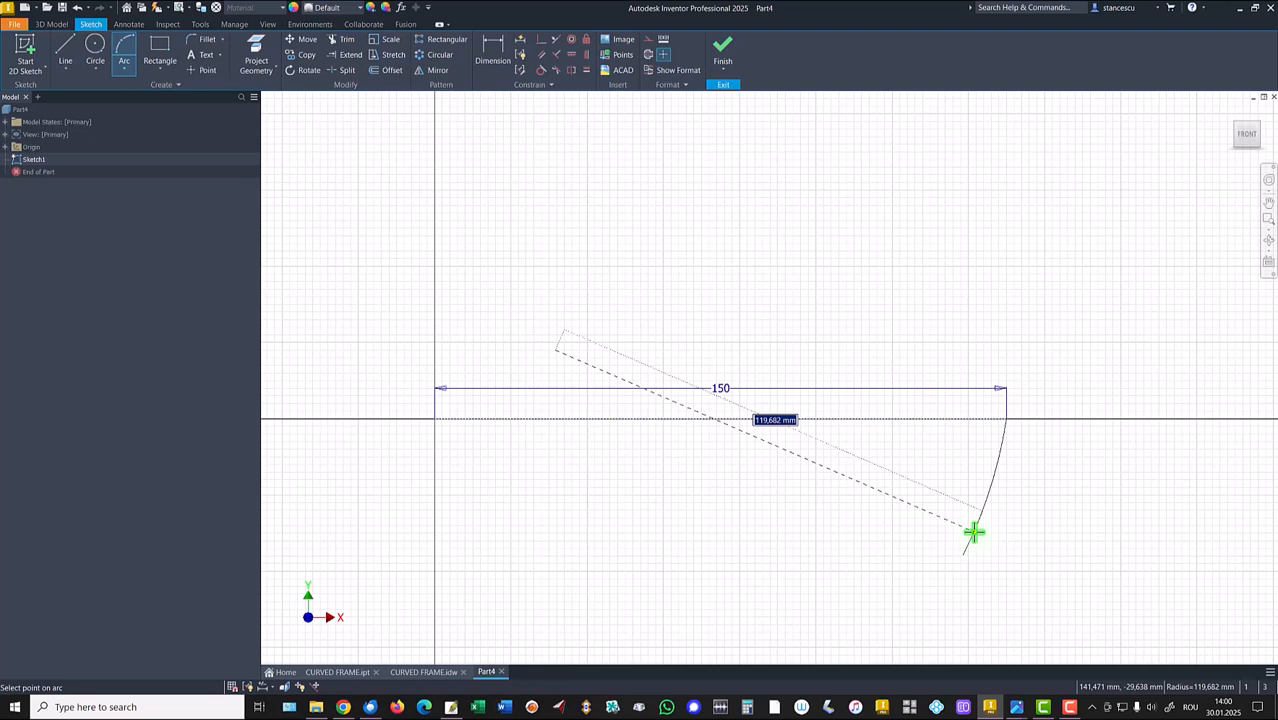
{"action": "type", "text": "150"}
{"action": "key", "text": "Return"}
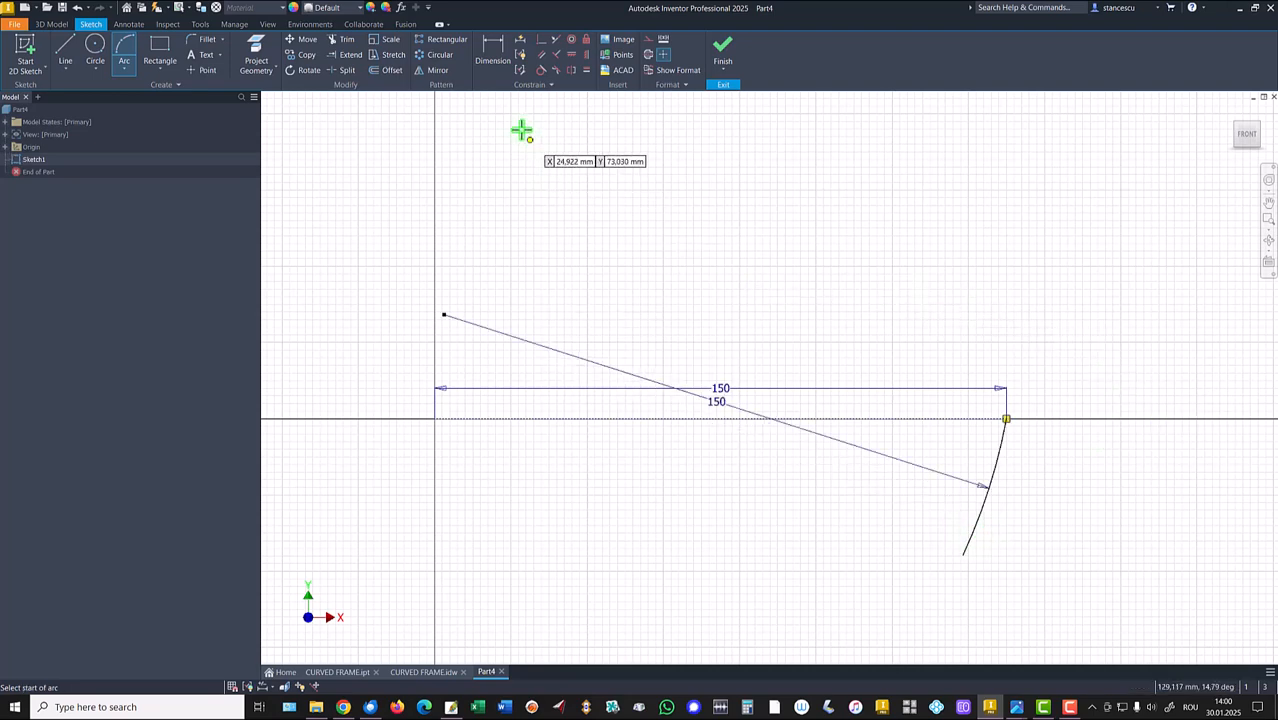
Constrain the arc perpendicular to the horizontal construction line.
{"action": "left_click", "coordinate": [557, 55]}
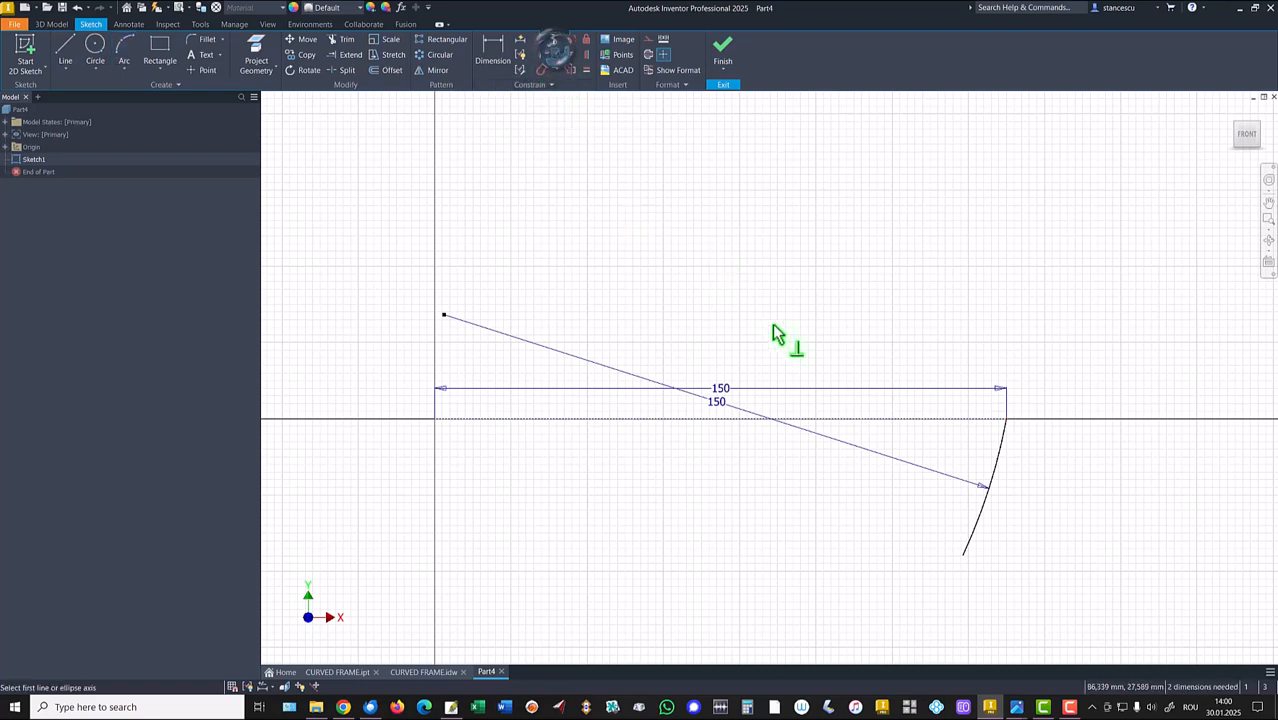
{"action": "left_click", "coordinate": [999, 458]}
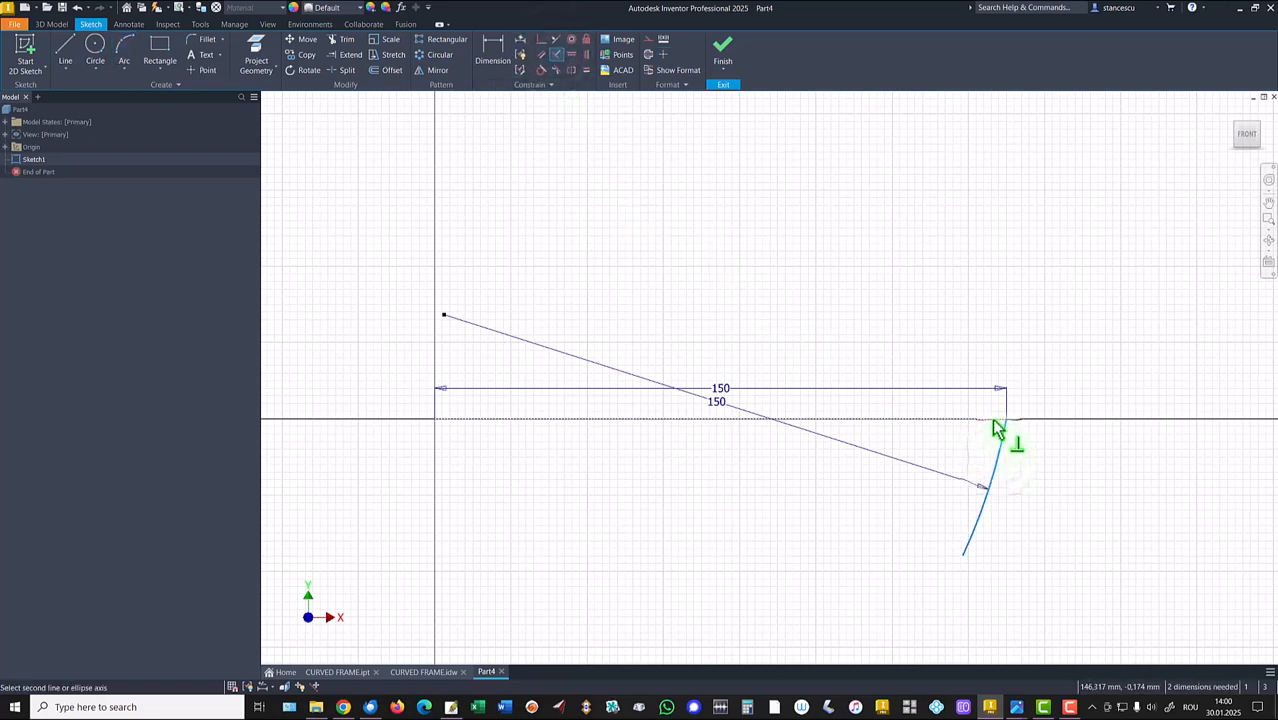
{"action": "left_click", "coordinate": [993, 424]}
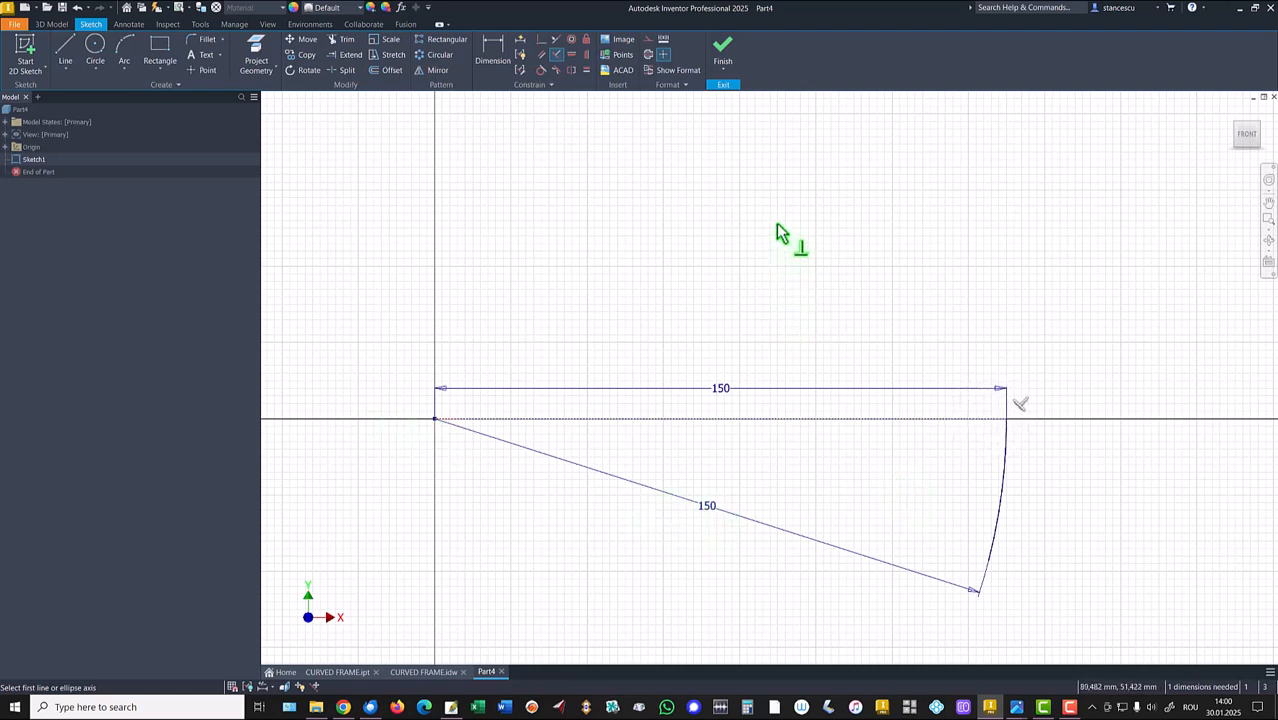
Sketch a second three-point arc upward from the construction line's outer endpoint, with a radius of about 58 mm.
{"action": "left_click", "coordinate": [128, 50]}
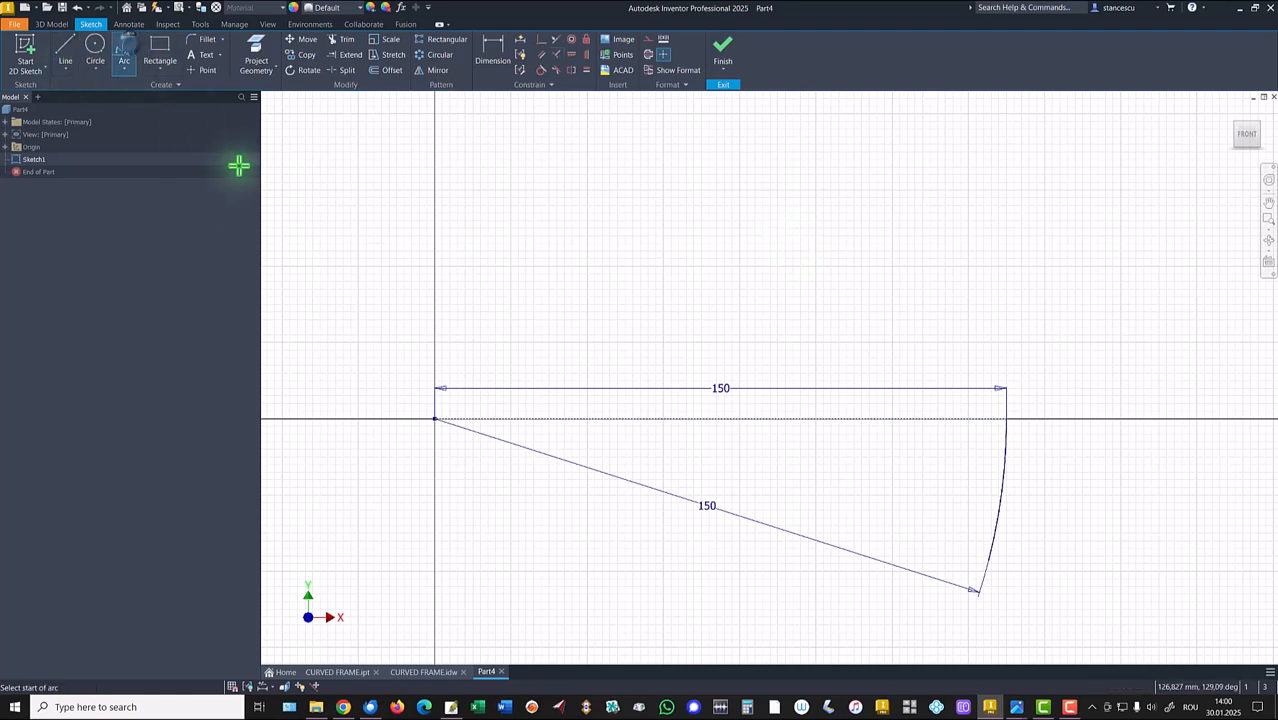
{"action": "left_click", "coordinate": [1005, 420]}
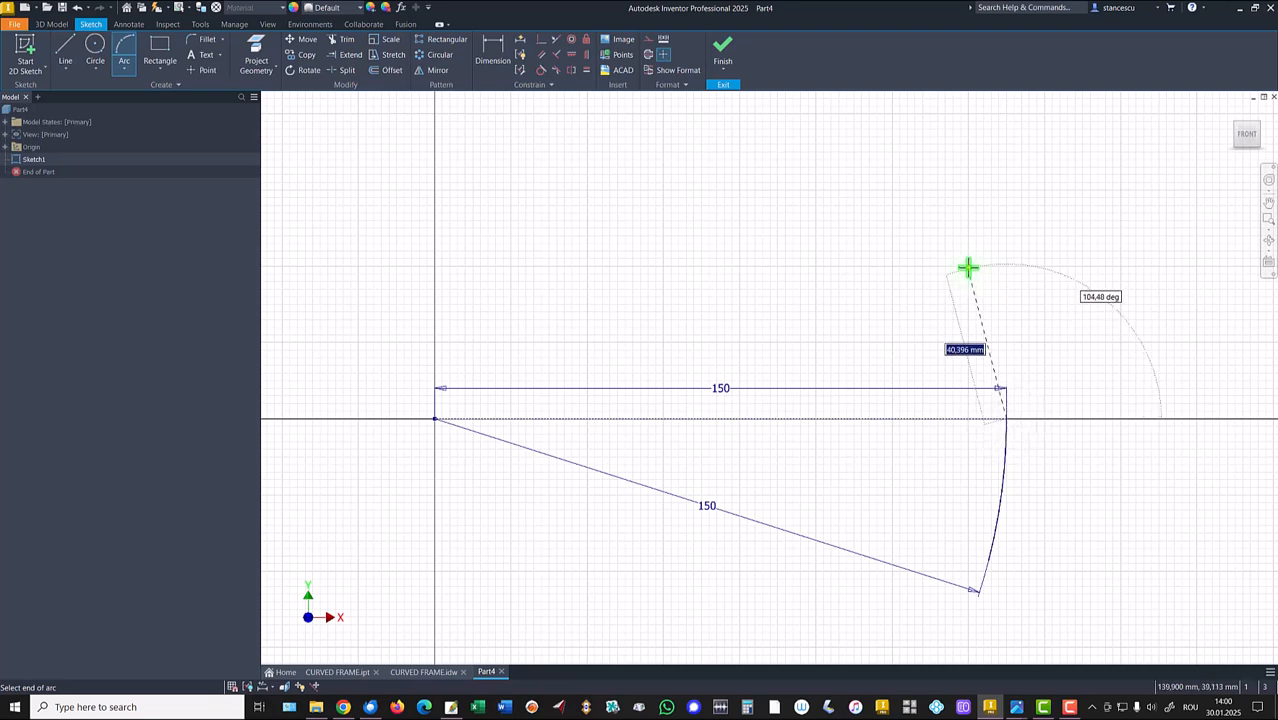
{"action": "left_click", "coordinate": [967, 262]}
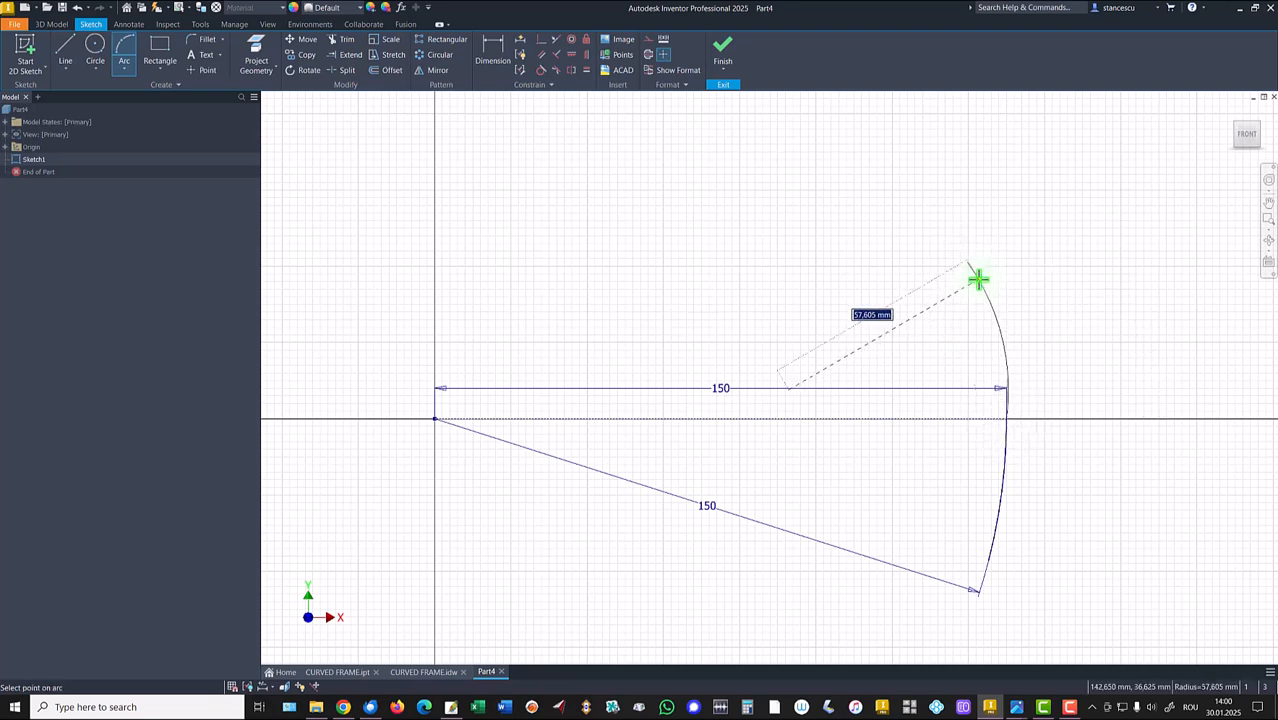
{"action": "left_click", "coordinate": [978, 279]}
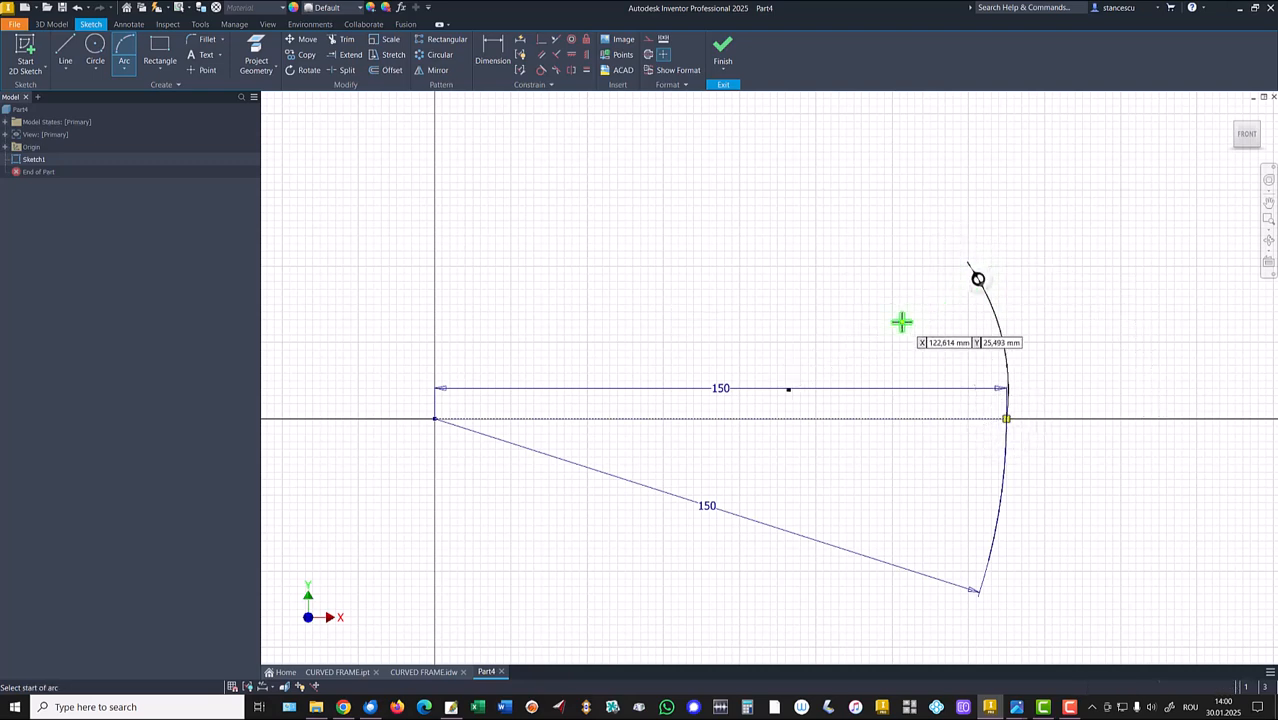
Constrain the upper arc tangent to the lower arc and make their radii equal.
{"action": "left_click", "coordinate": [541, 72]}
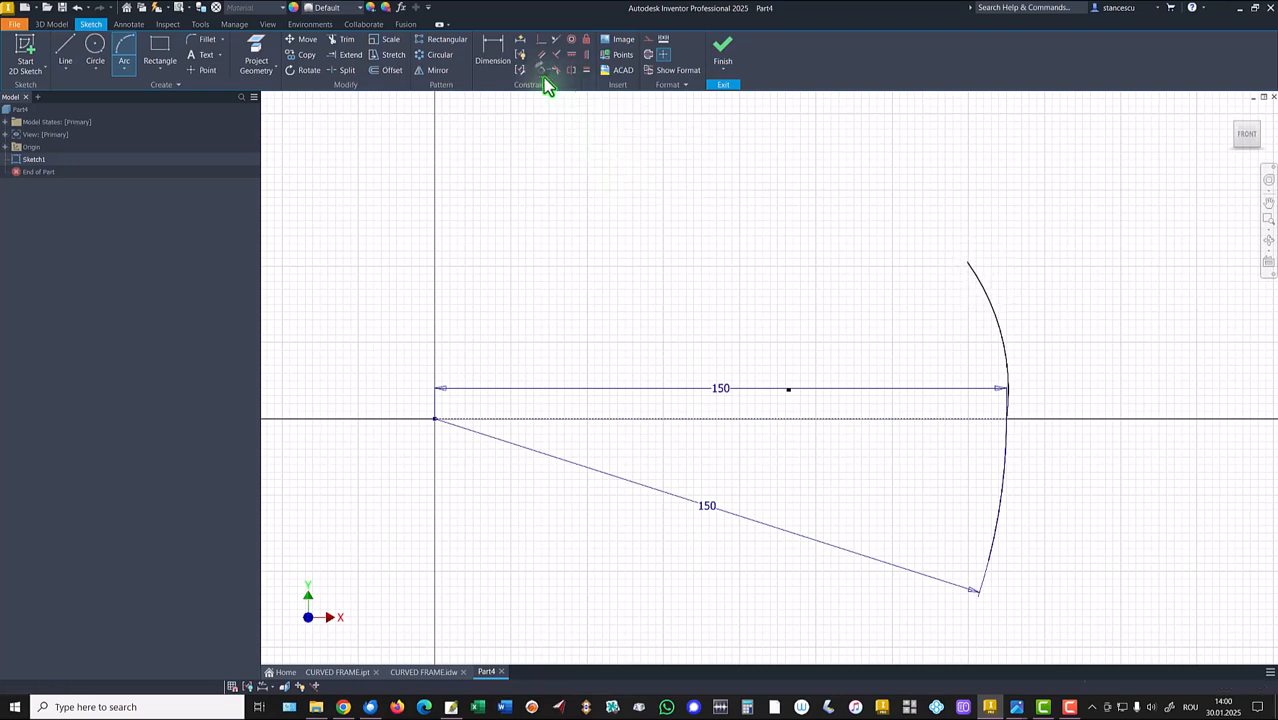
{"action": "left_click", "coordinate": [1008, 405]}
{"action": "left_click", "coordinate": [1006, 448]}
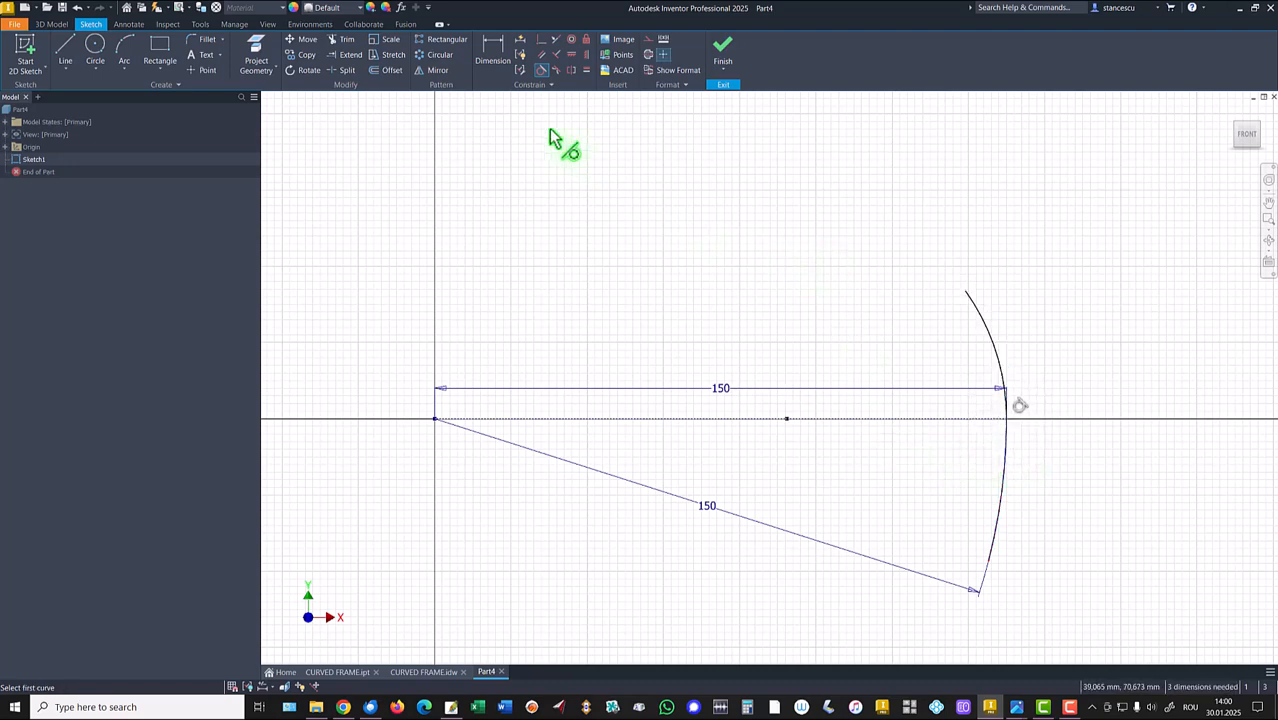
{"action": "left_click", "coordinate": [587, 70]}
{"action": "left_click", "coordinate": [989, 342]}
{"action": "left_click", "coordinate": [1002, 470]}
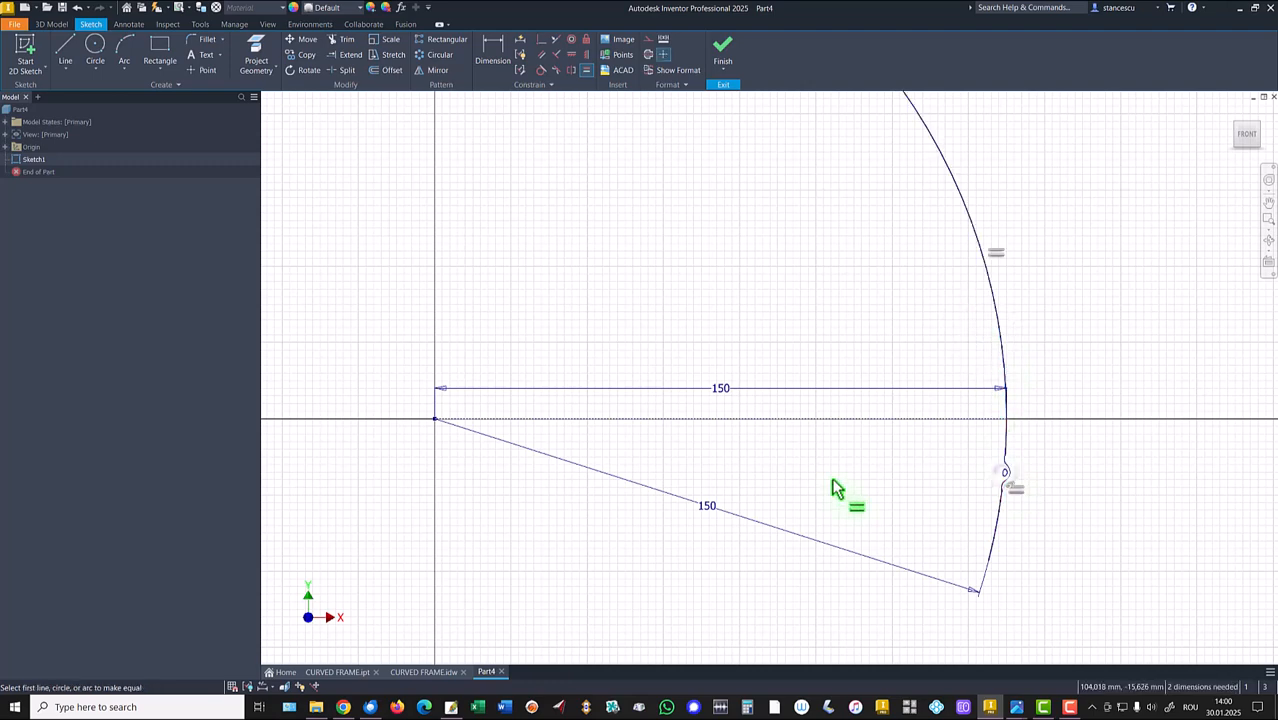
{"action": "scroll", "coordinate": [833, 478], "scroll_direction": "down", "scroll_amount": 3}
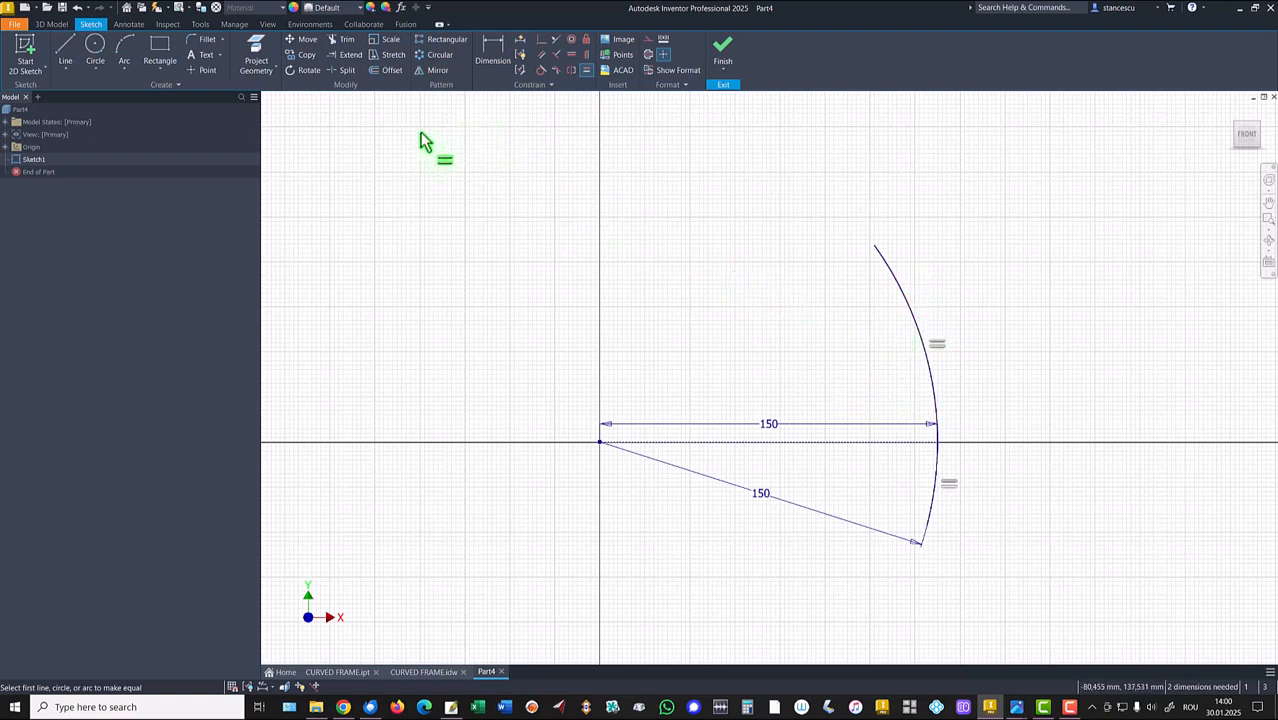
Dimension the arc below the horizontal construction line by arc length and set it to 30 mm.
{"action": "left_click", "coordinate": [494, 52]}
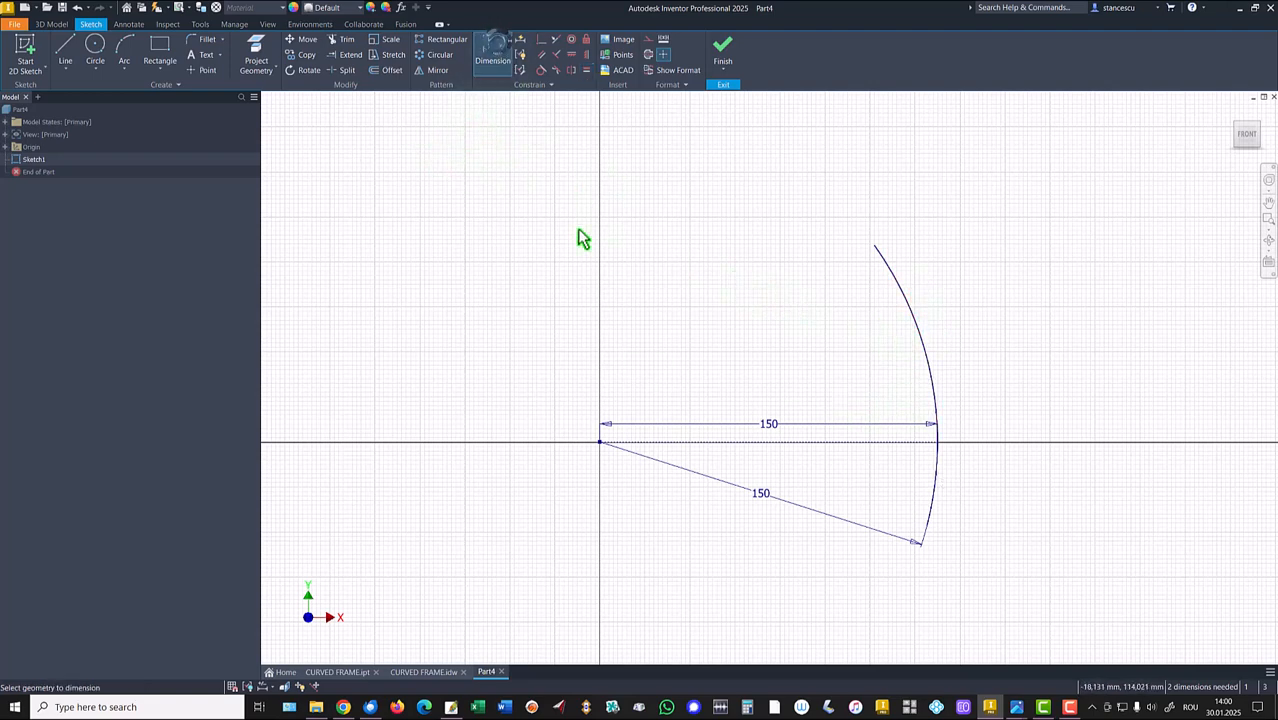
{"action": "left_click", "coordinate": [940, 485]}
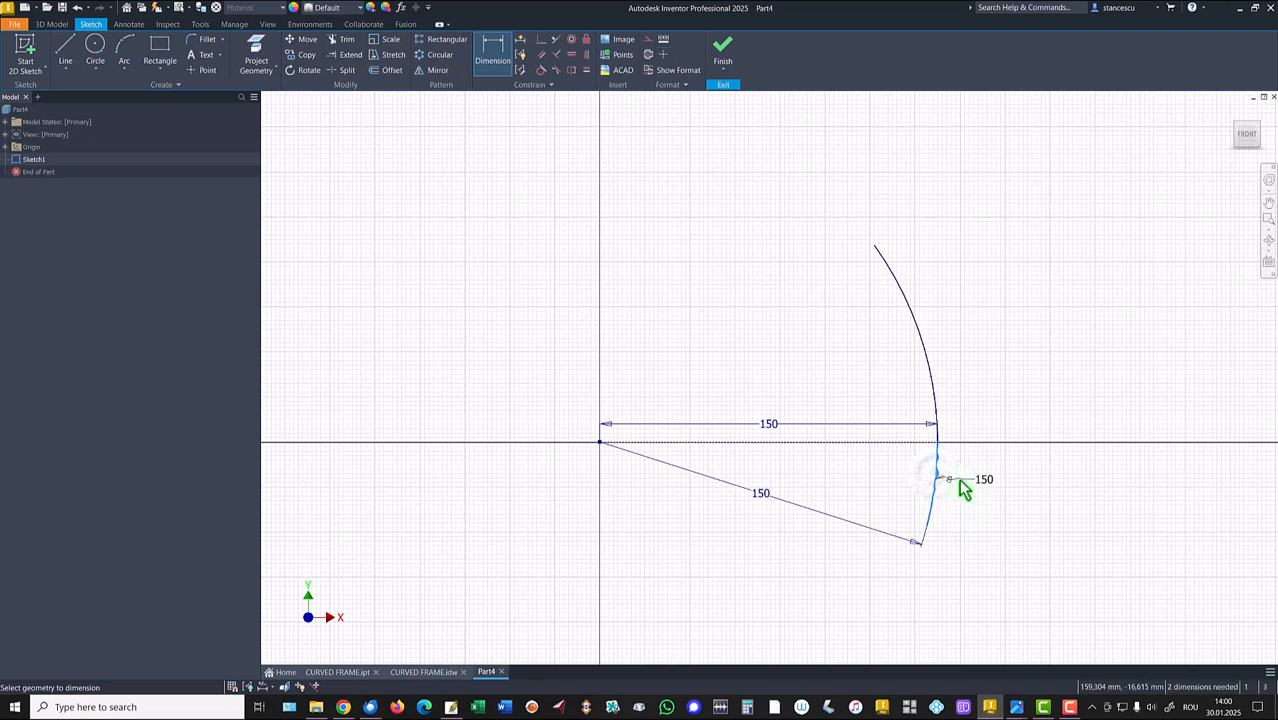
{"action": "right_click", "coordinate": [962, 486]}
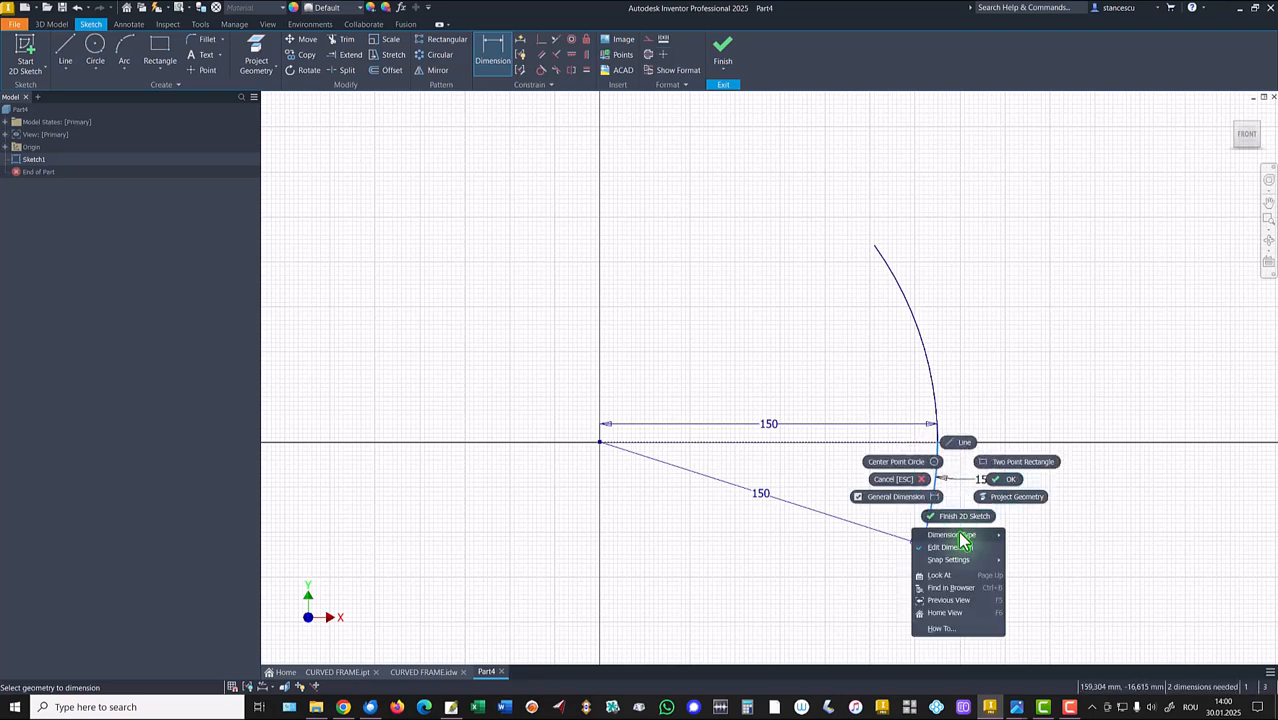
{"action": "mouse_move", "coordinate": [959, 536]}
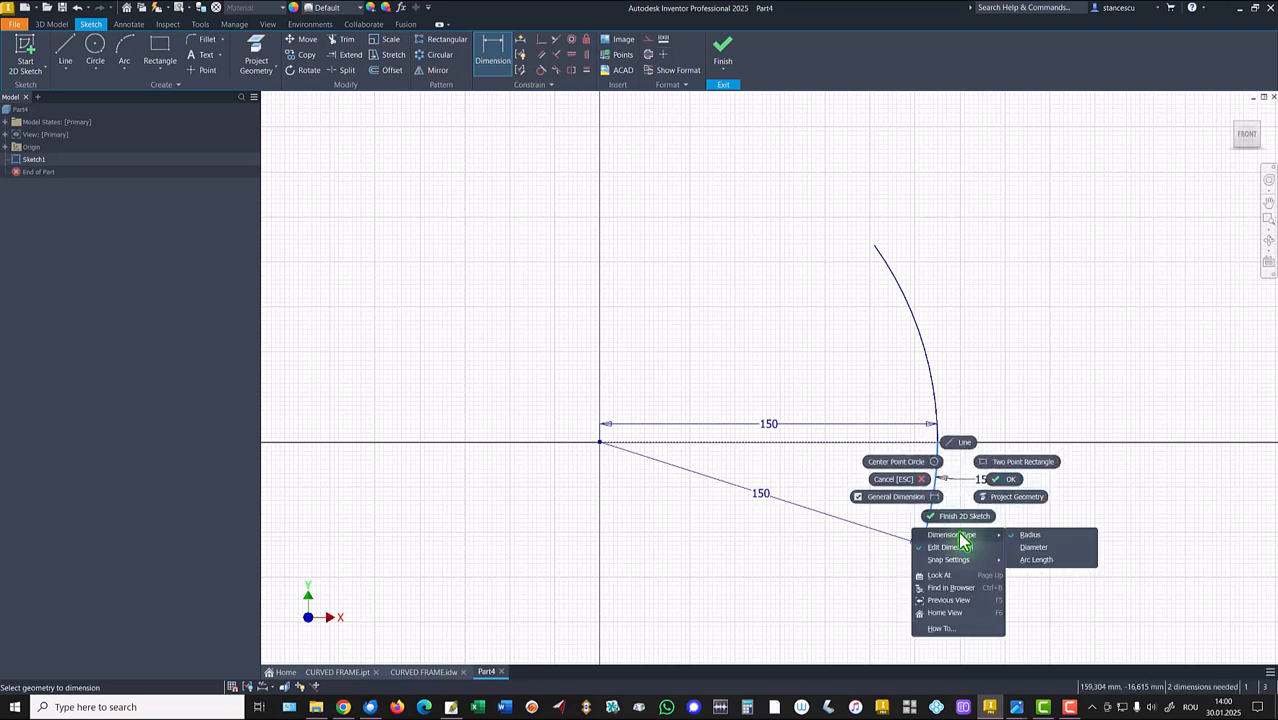
{"action": "left_click", "coordinate": [1036, 559]}
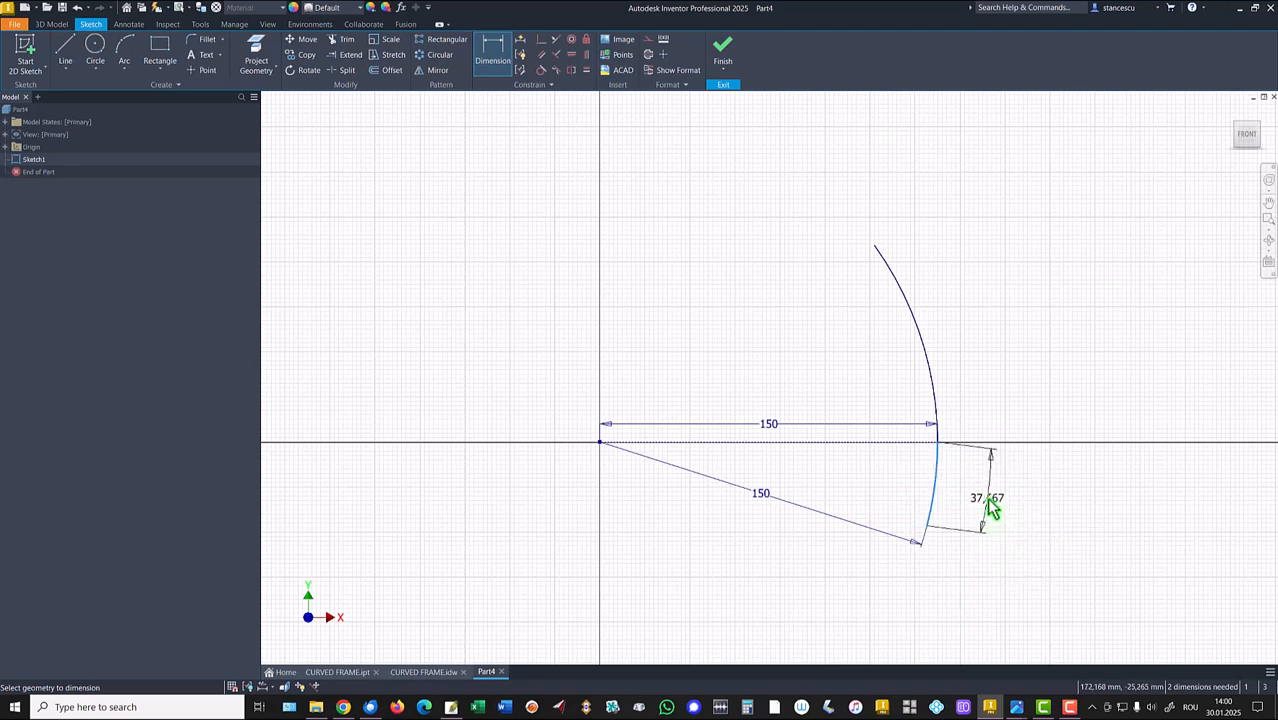
{"action": "left_click", "coordinate": [991, 506]}
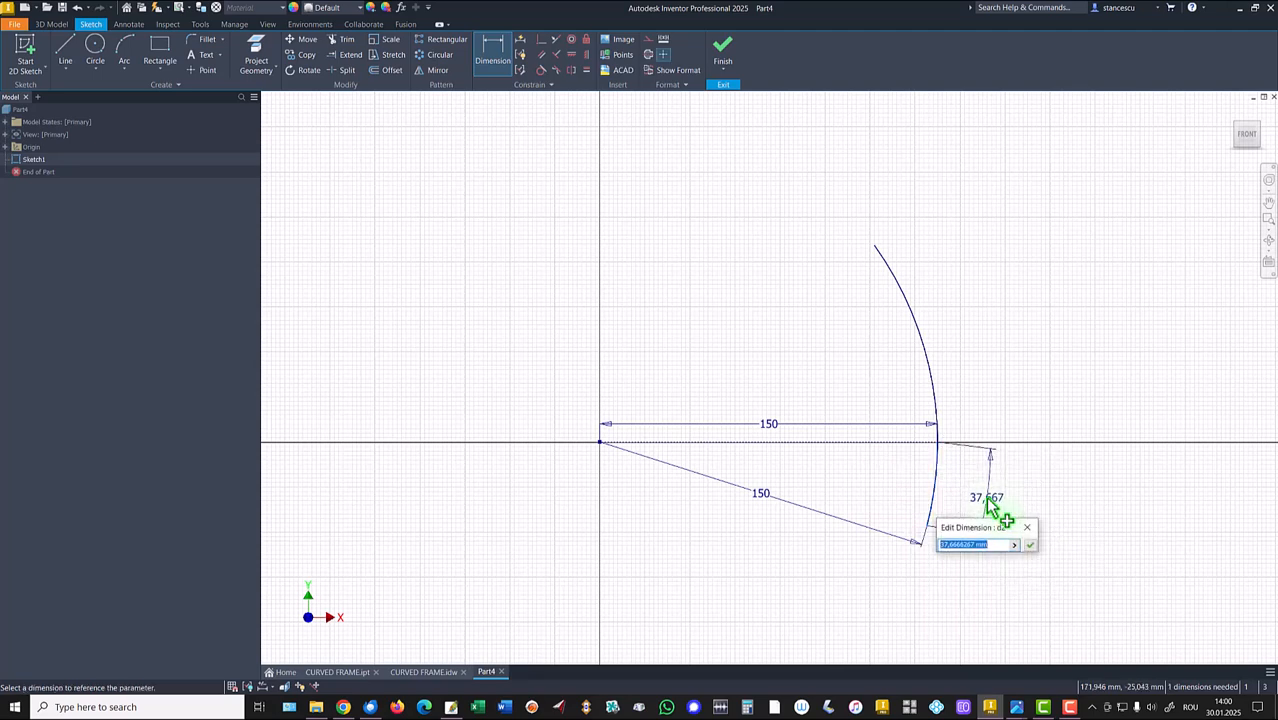
{"action": "key", "text": "Return"}
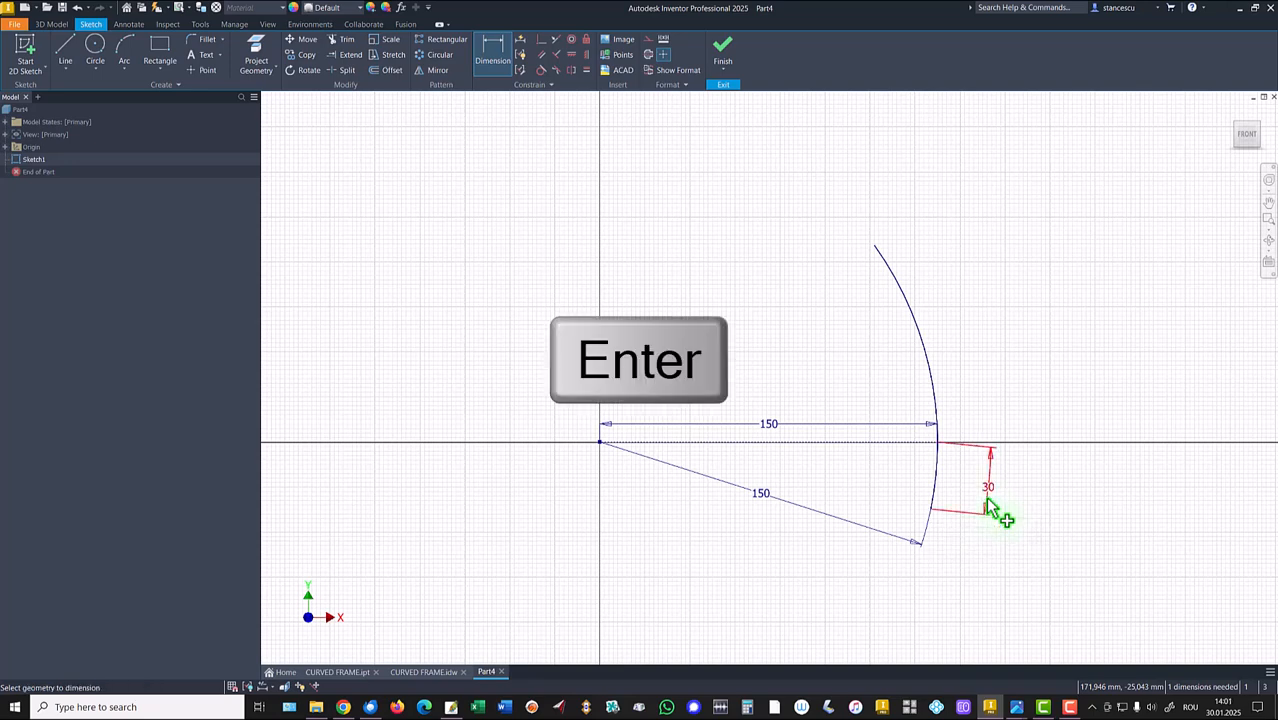
Dimension the arc above the horizontal construction line by arc length and set it to 36 mm.
{"action": "right_click", "coordinate": [933, 357]}
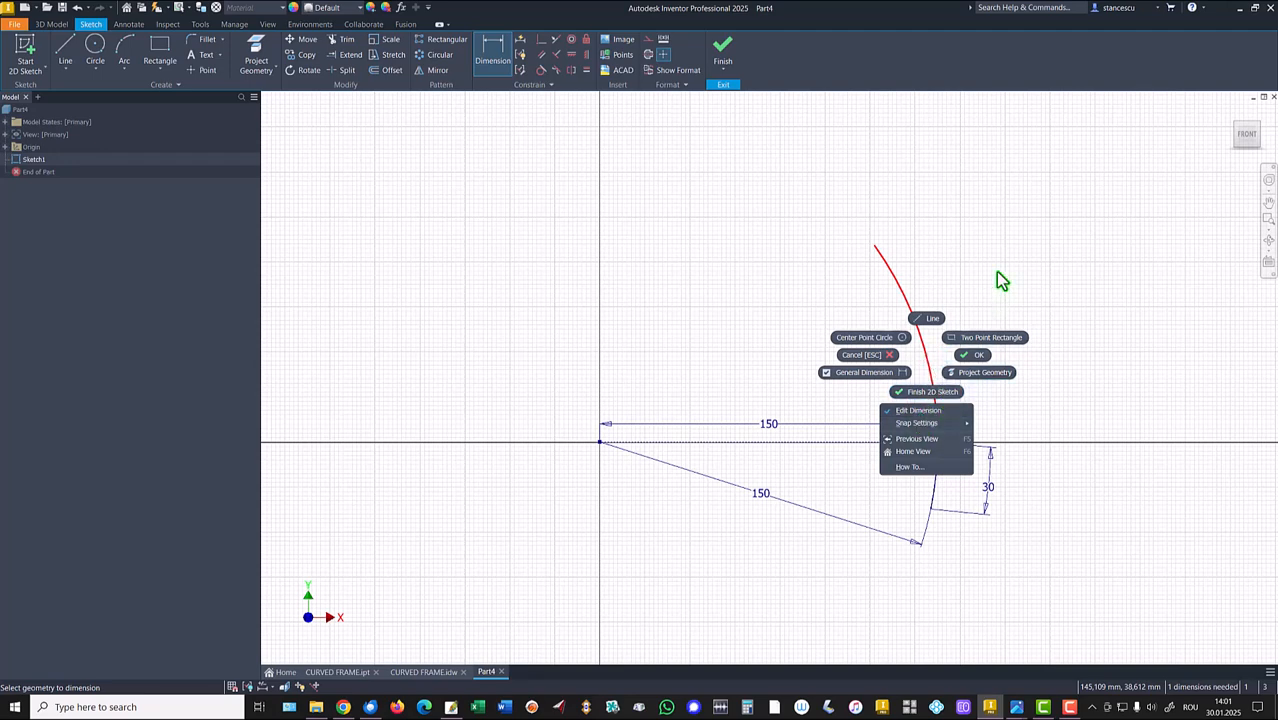
{"action": "key", "text": "Escape"}
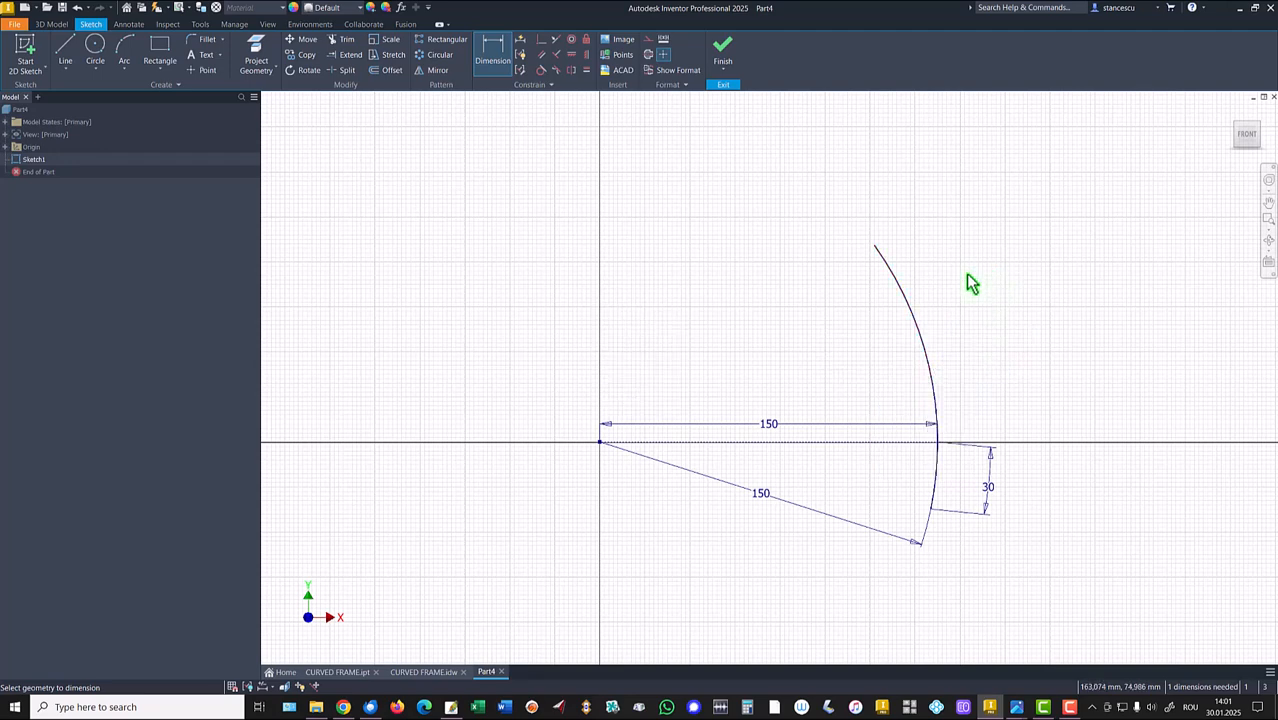
{"action": "left_click", "coordinate": [924, 352]}
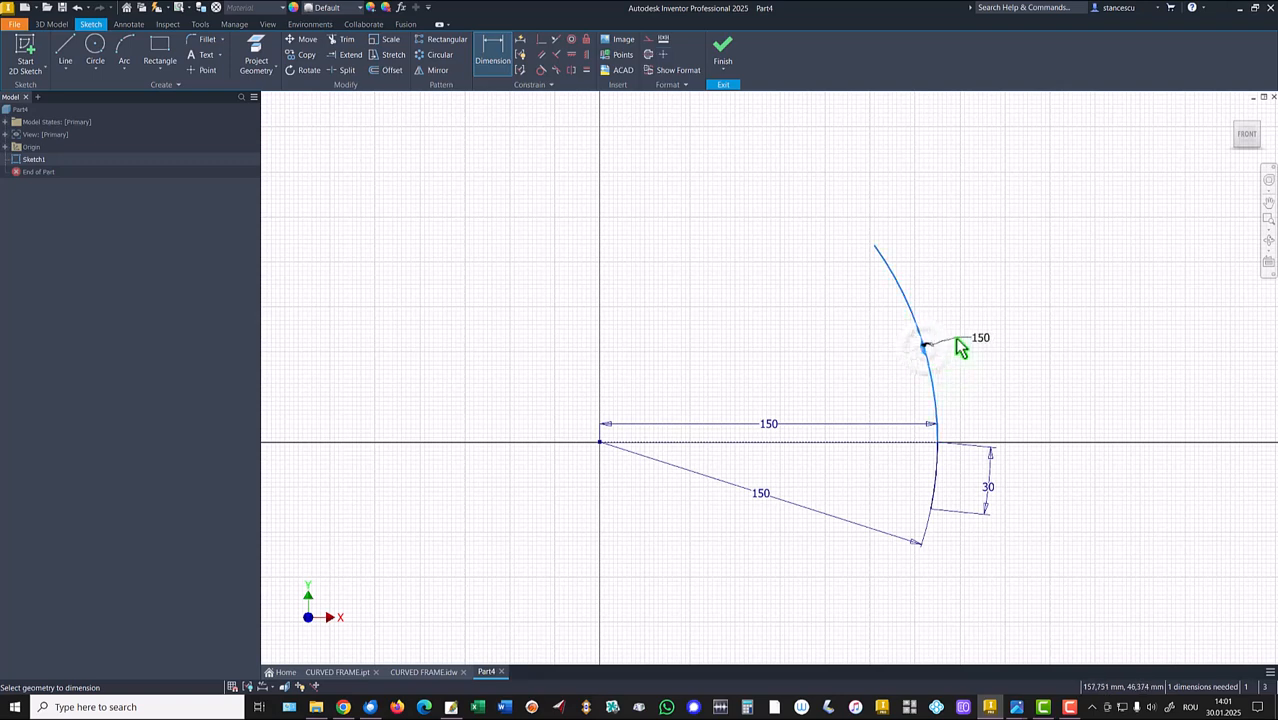
{"action": "right_click", "coordinate": [966, 346]}
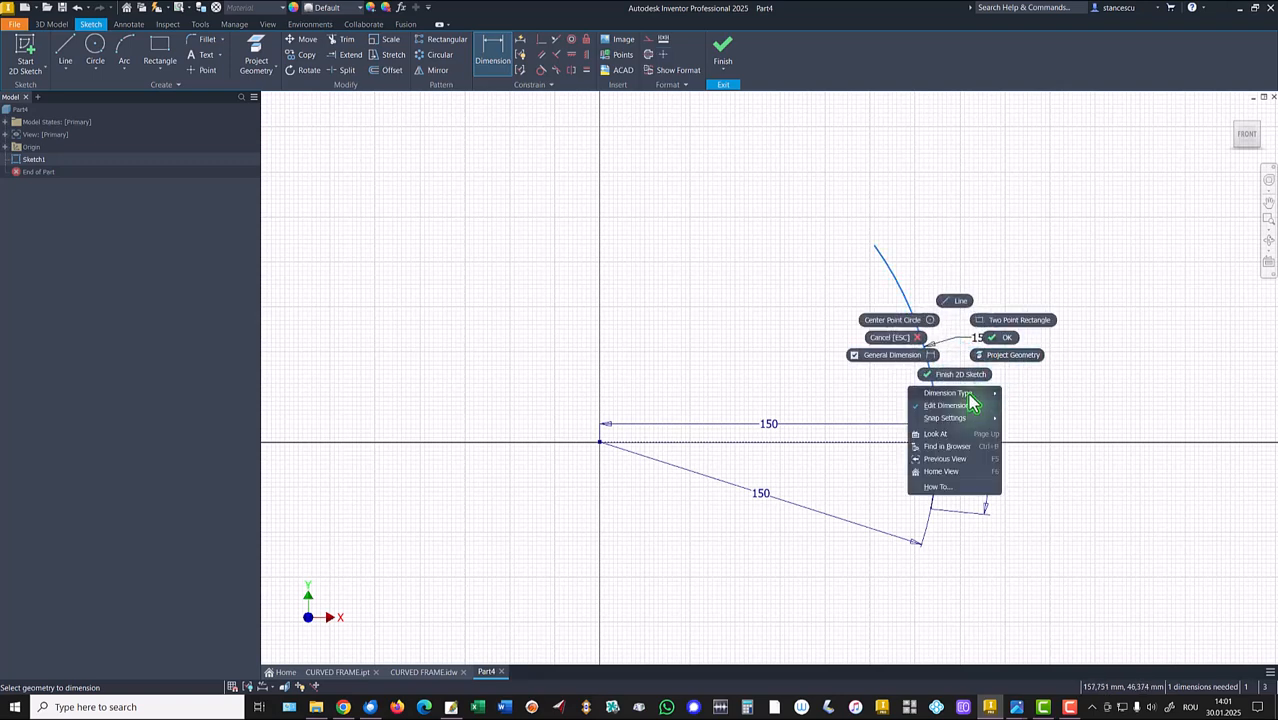
{"action": "mouse_move", "coordinate": [968, 394]}
{"action": "left_click", "coordinate": [1020, 420]}
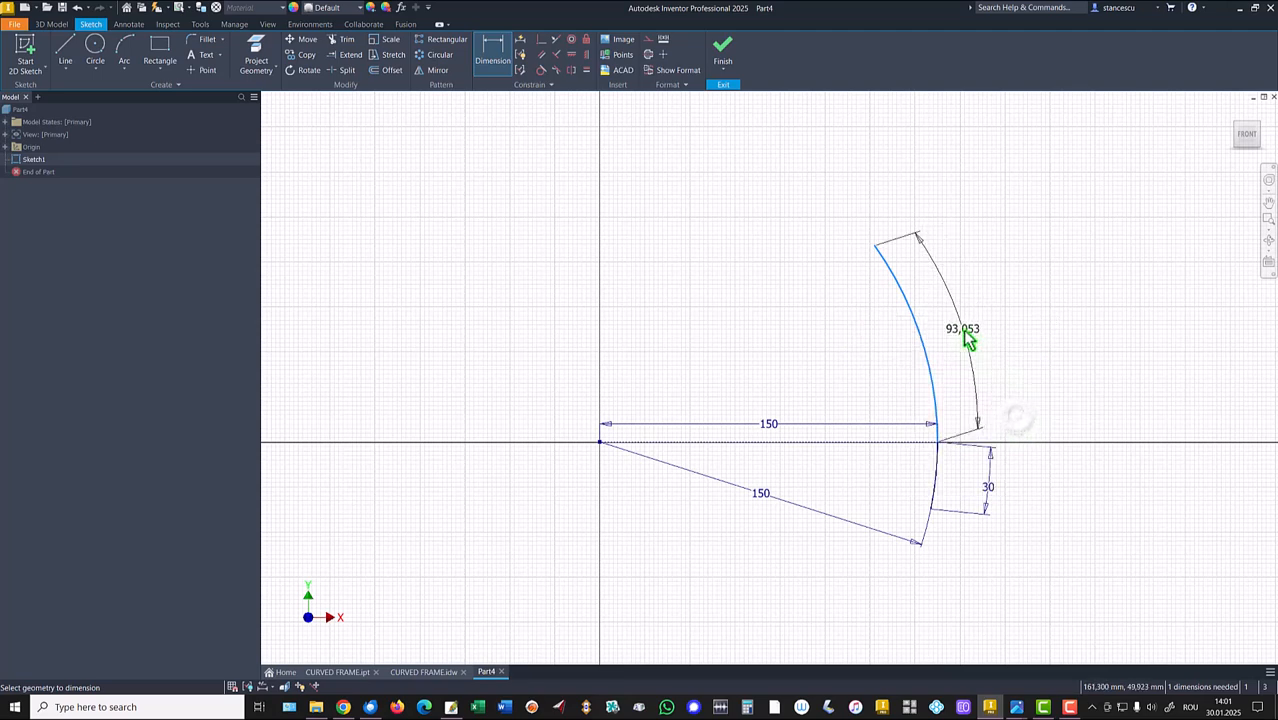
{"action": "left_click", "coordinate": [983, 346]}
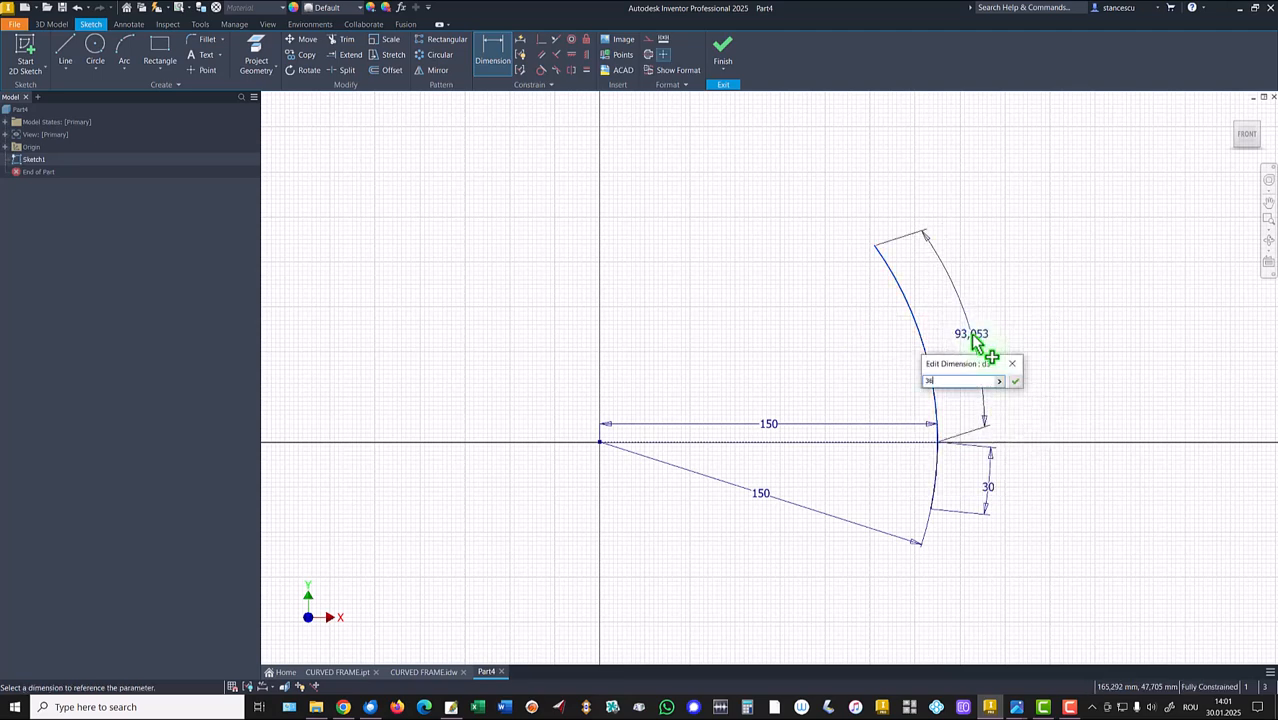
{"action": "type", "text": "36"}
{"action": "key", "text": "Return"}
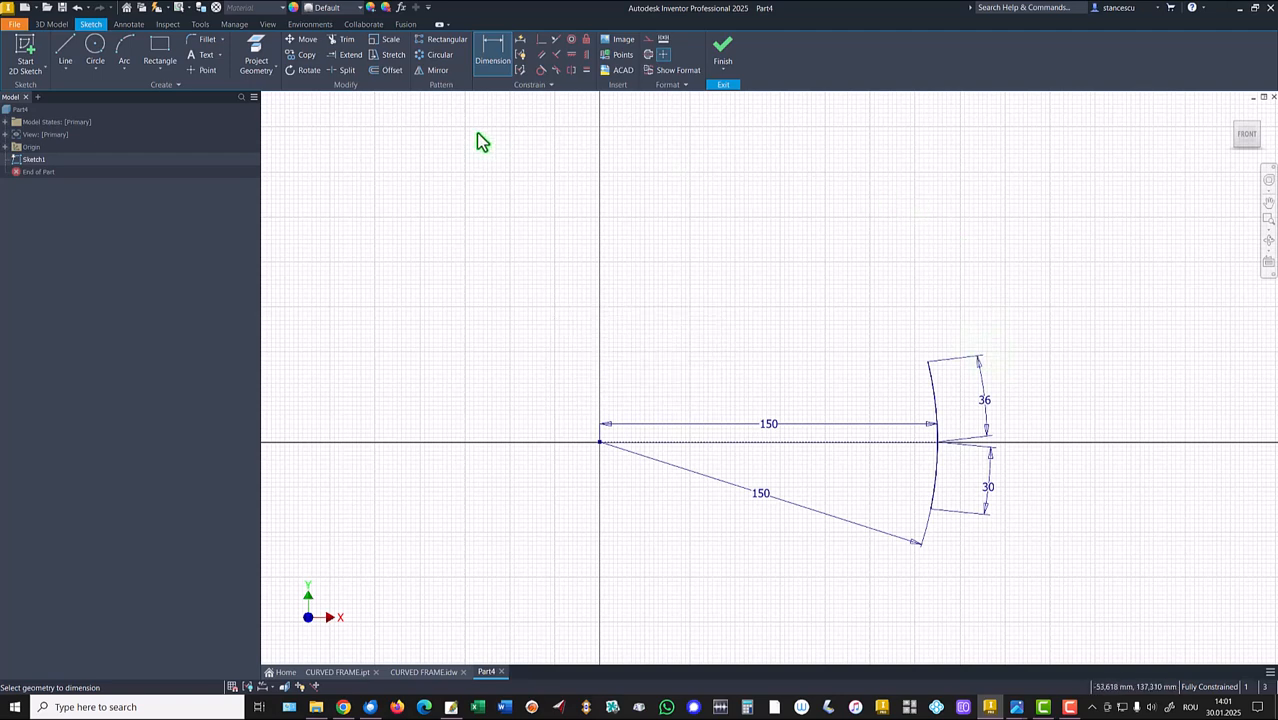
Sketch a third three-point arc upward from the free end of the 36 mm arc, with a radius of about 168 mm.
{"action": "left_click", "coordinate": [125, 48]}
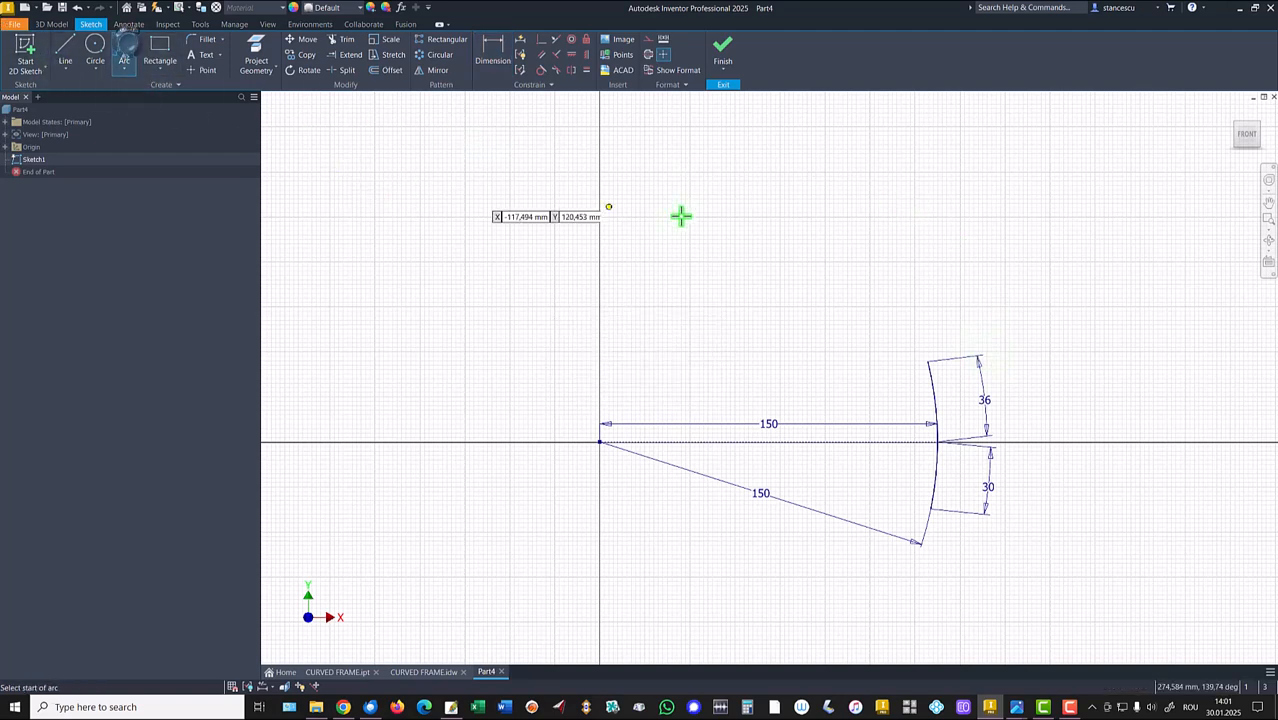
{"action": "left_click", "coordinate": [929, 360]}
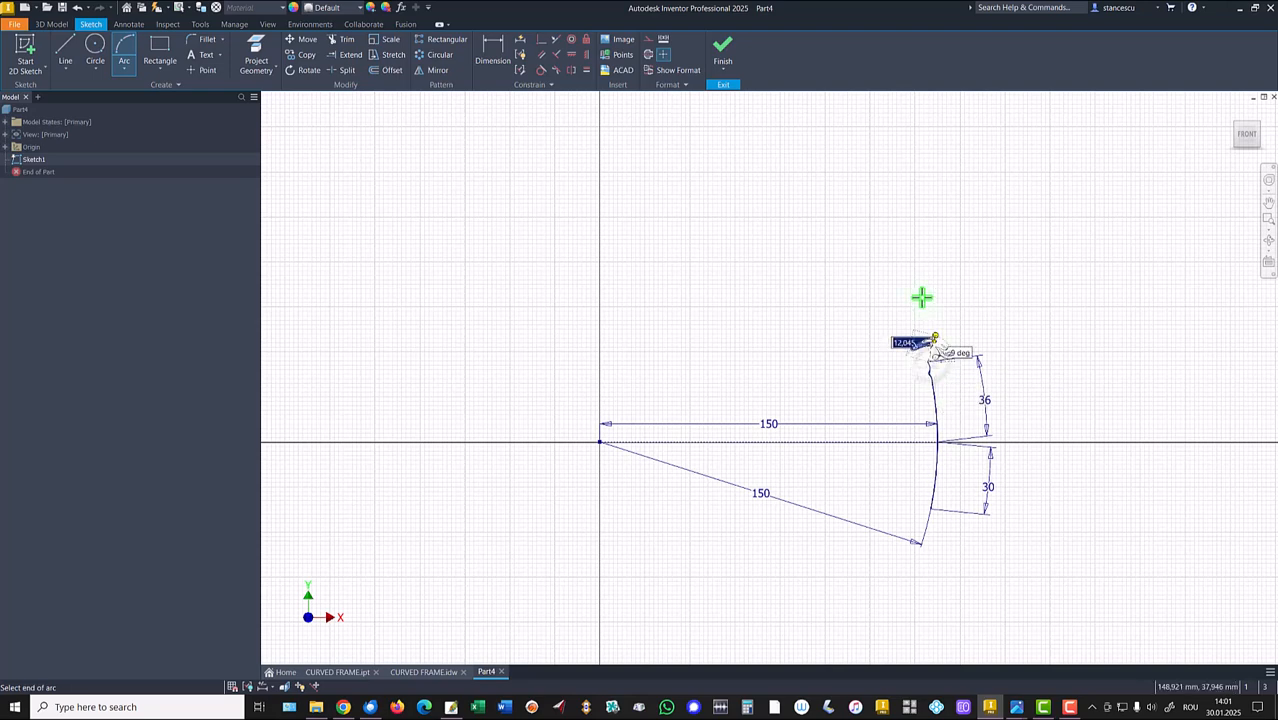
{"action": "left_click", "coordinate": [899, 263]}
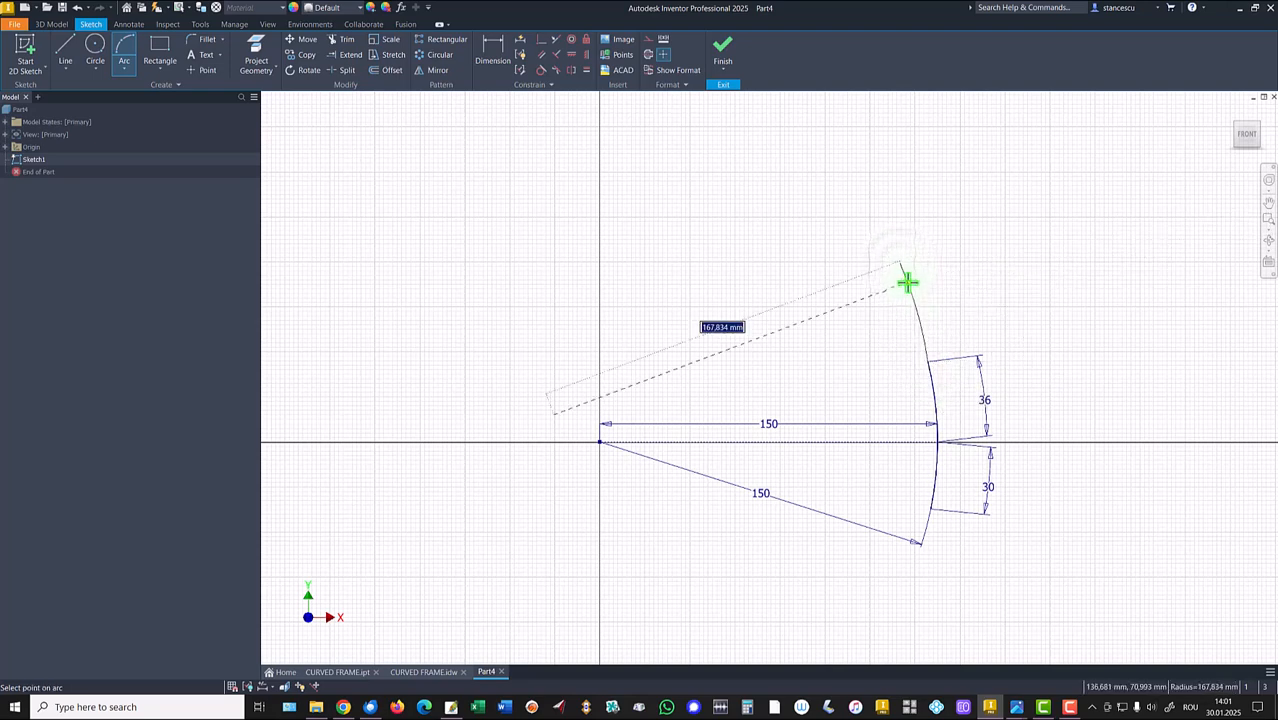
{"action": "left_click", "coordinate": [906, 282]}
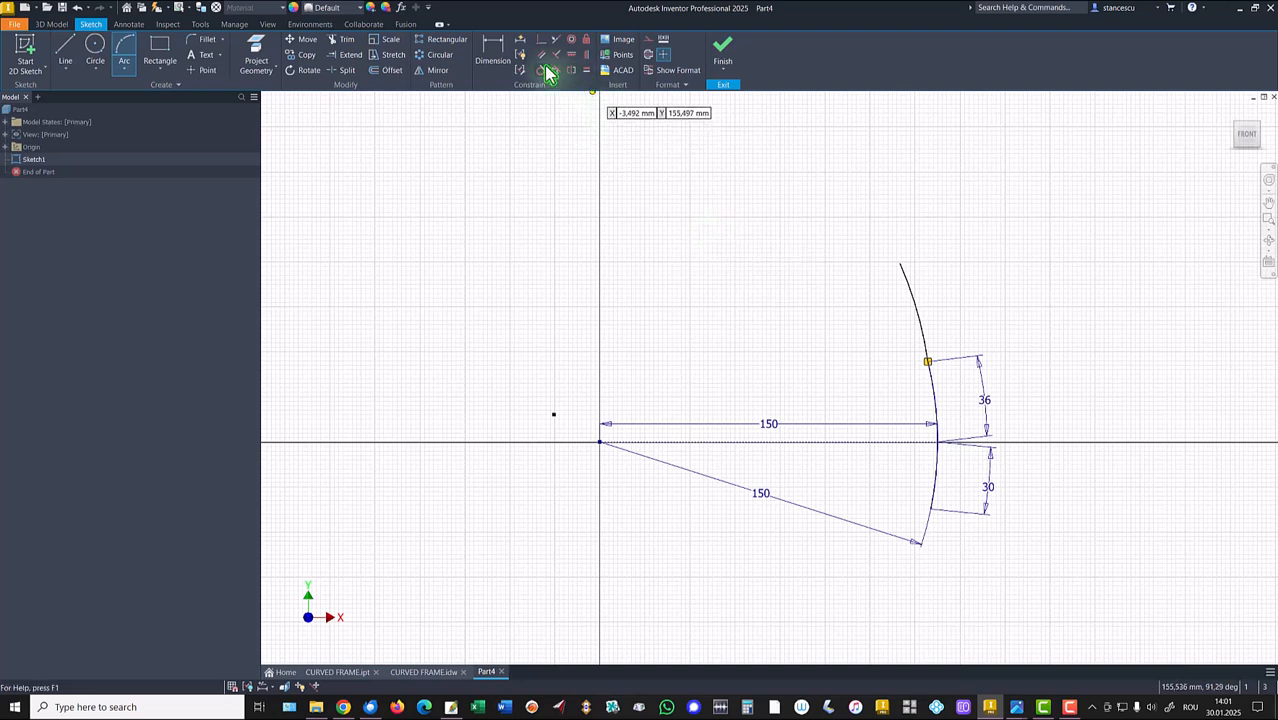
Constrain the third arc tangent to the 36 mm arc and make their radii equal.
{"action": "left_click", "coordinate": [541, 70]}
{"action": "left_click", "coordinate": [919, 329]}
{"action": "left_click", "coordinate": [933, 385]}
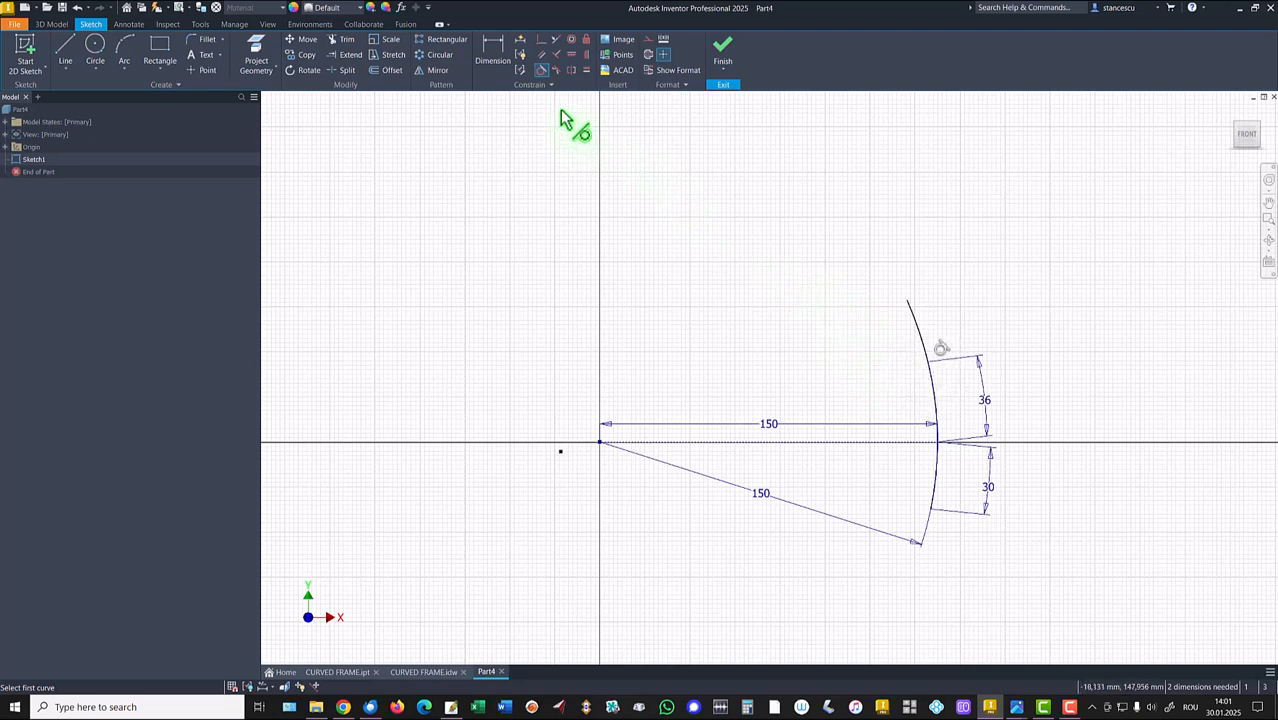
{"action": "left_click", "coordinate": [586, 70]}
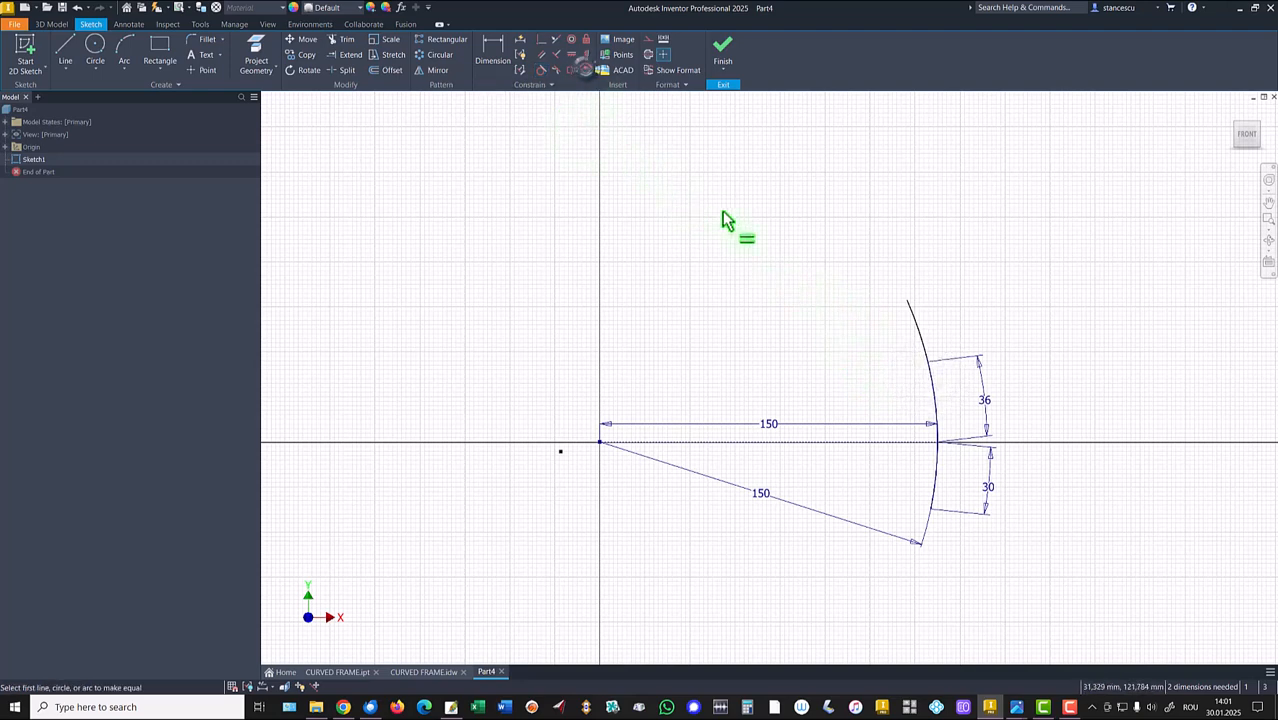
{"action": "left_click", "coordinate": [921, 338]}
{"action": "left_click", "coordinate": [932, 395]}
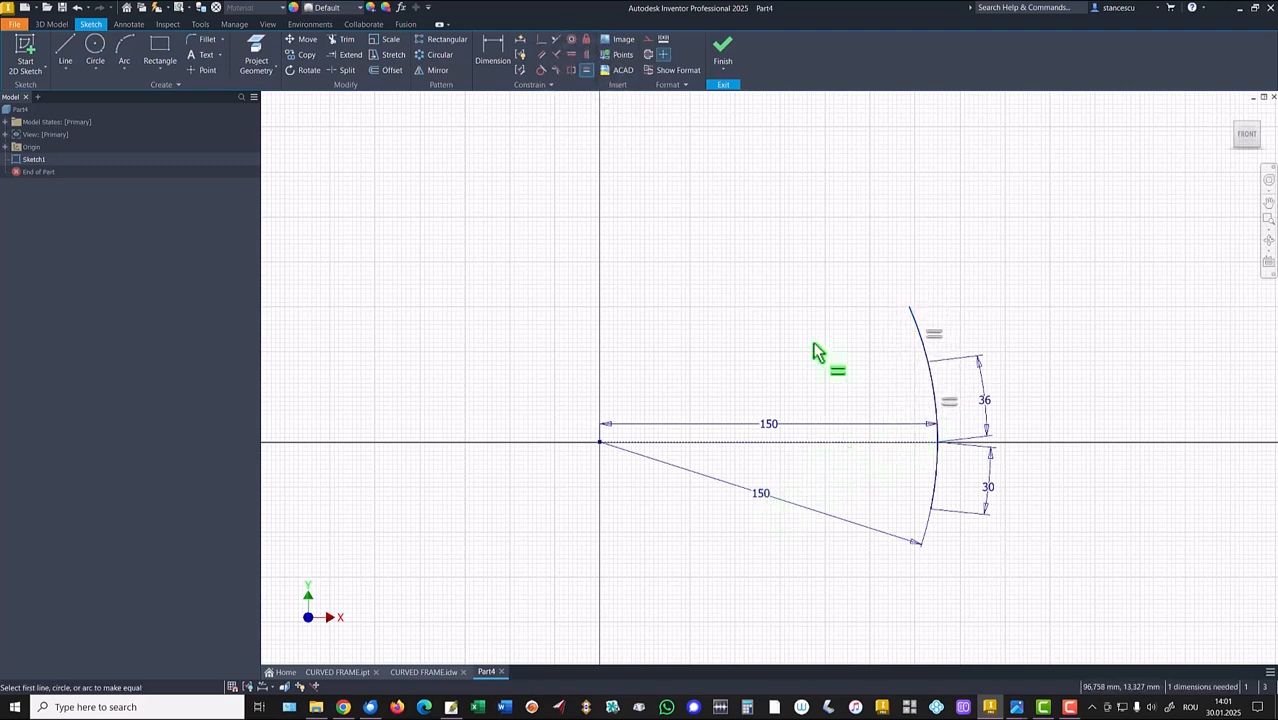
Dimension the third arc by arc length and set it to 45 mm.
{"action": "left_click", "coordinate": [492, 50]}
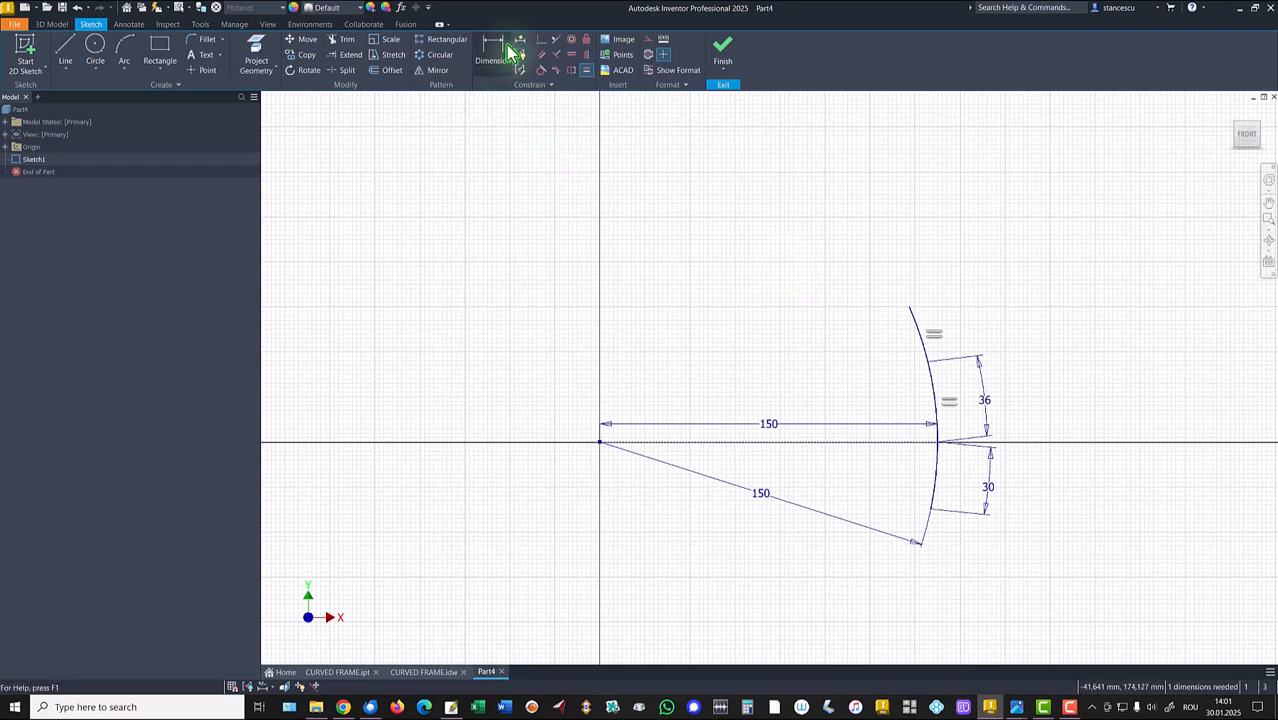
{"action": "left_click", "coordinate": [918, 332]}
{"action": "right_click", "coordinate": [946, 328]}
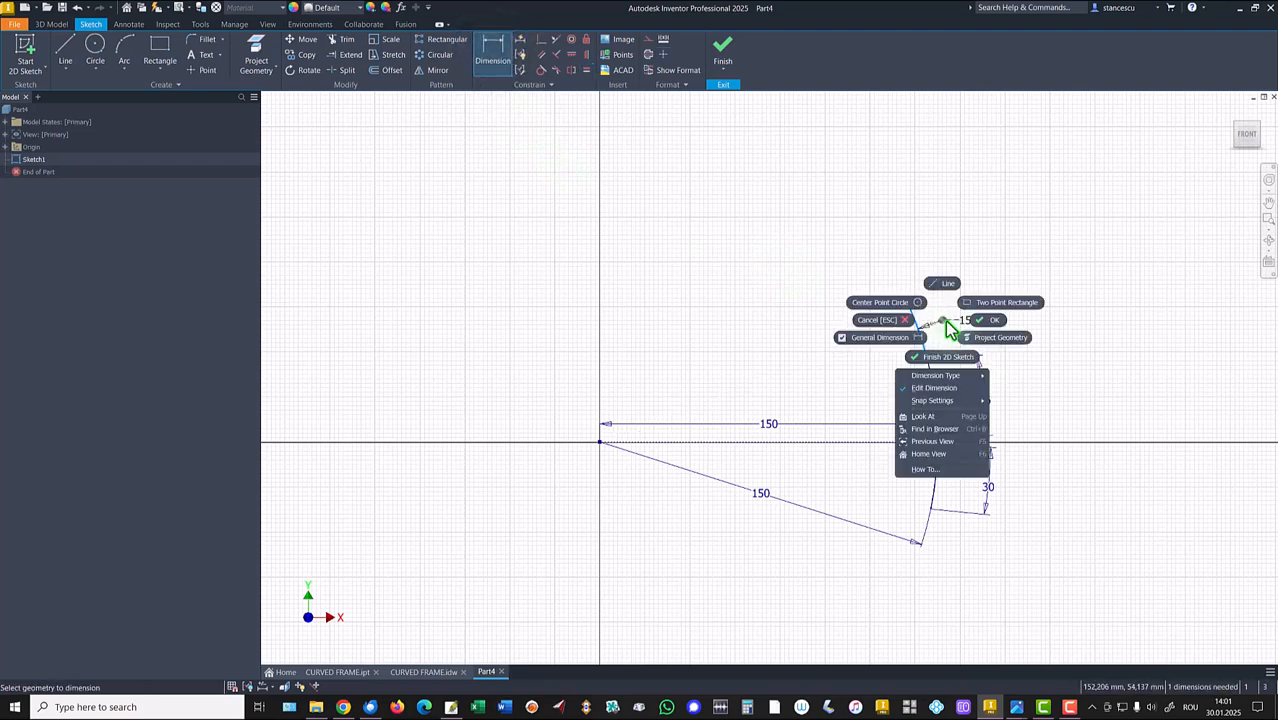
{"action": "mouse_move", "coordinate": [937, 377]}
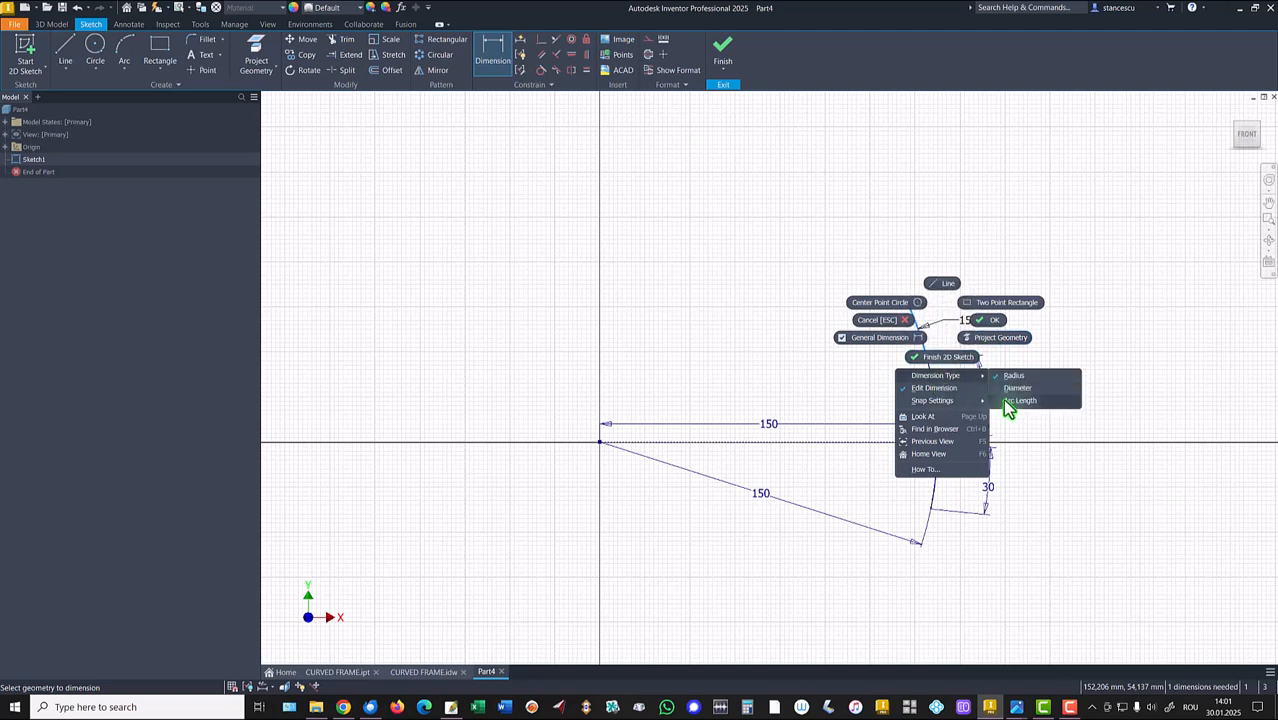
{"action": "left_click", "coordinate": [1006, 400]}
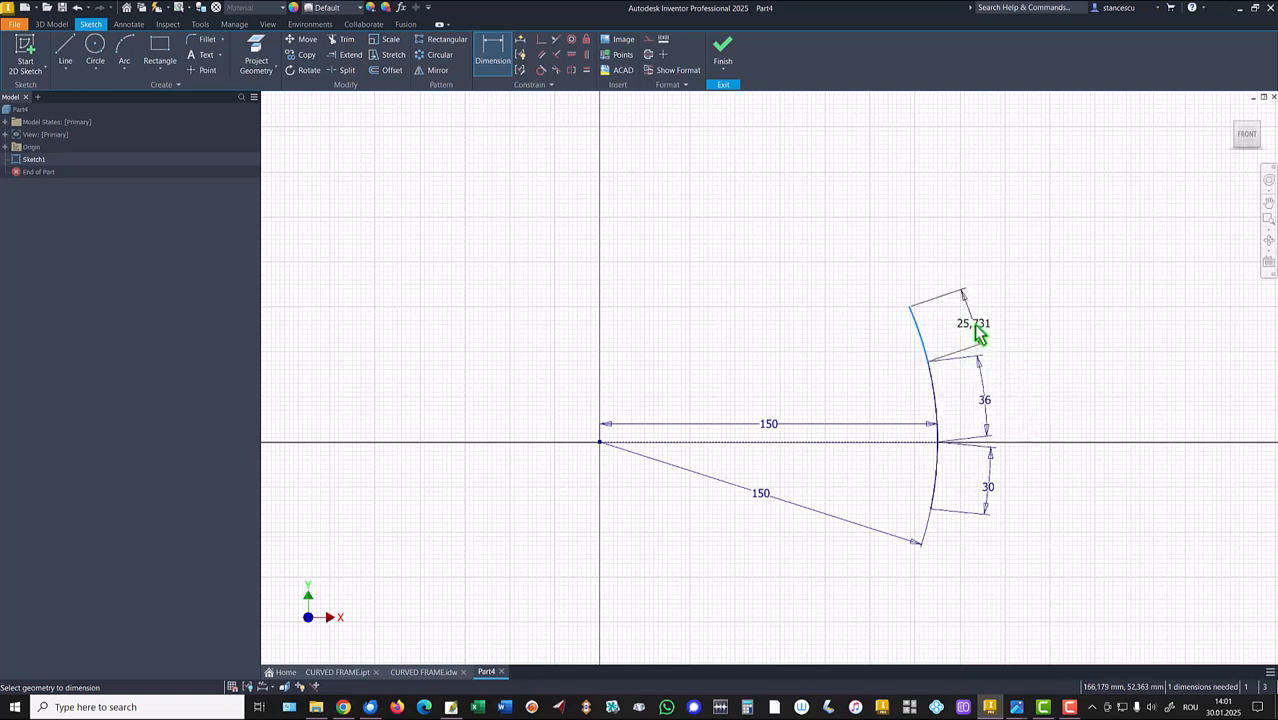
{"action": "left_click", "coordinate": [978, 335]}
{"action": "type", "text": "45"}
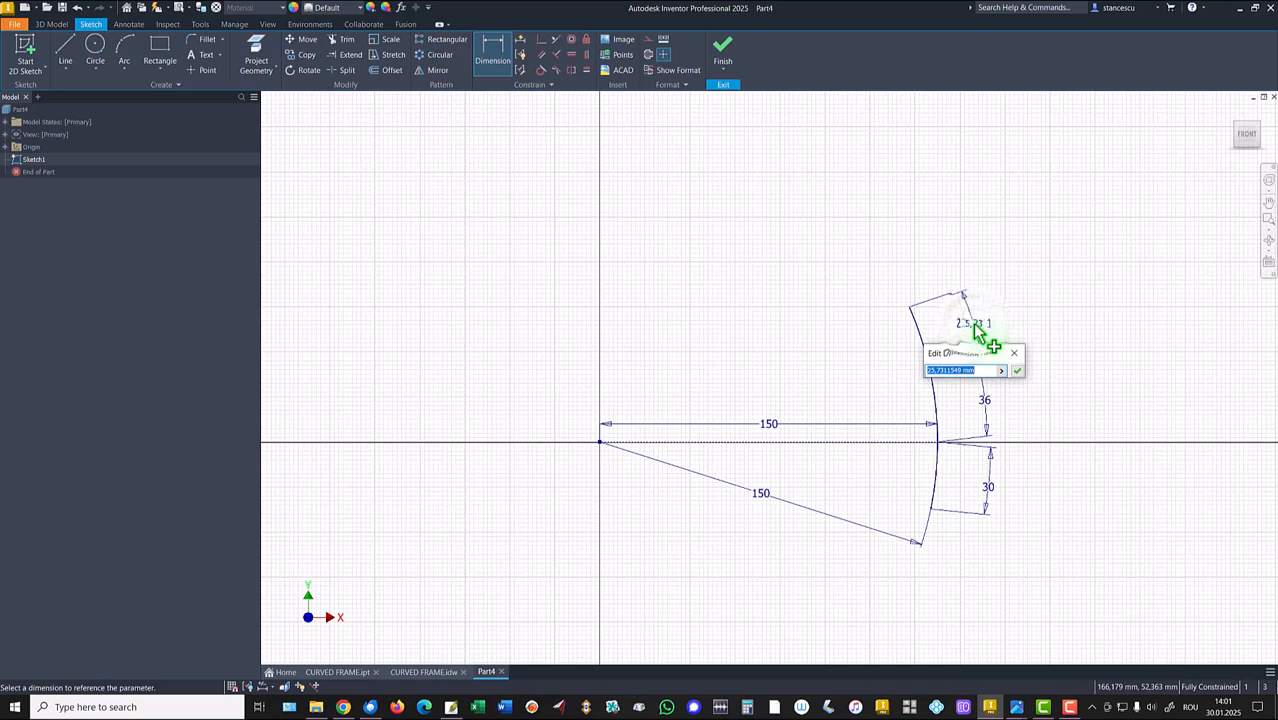
{"action": "key", "text": "Return"}
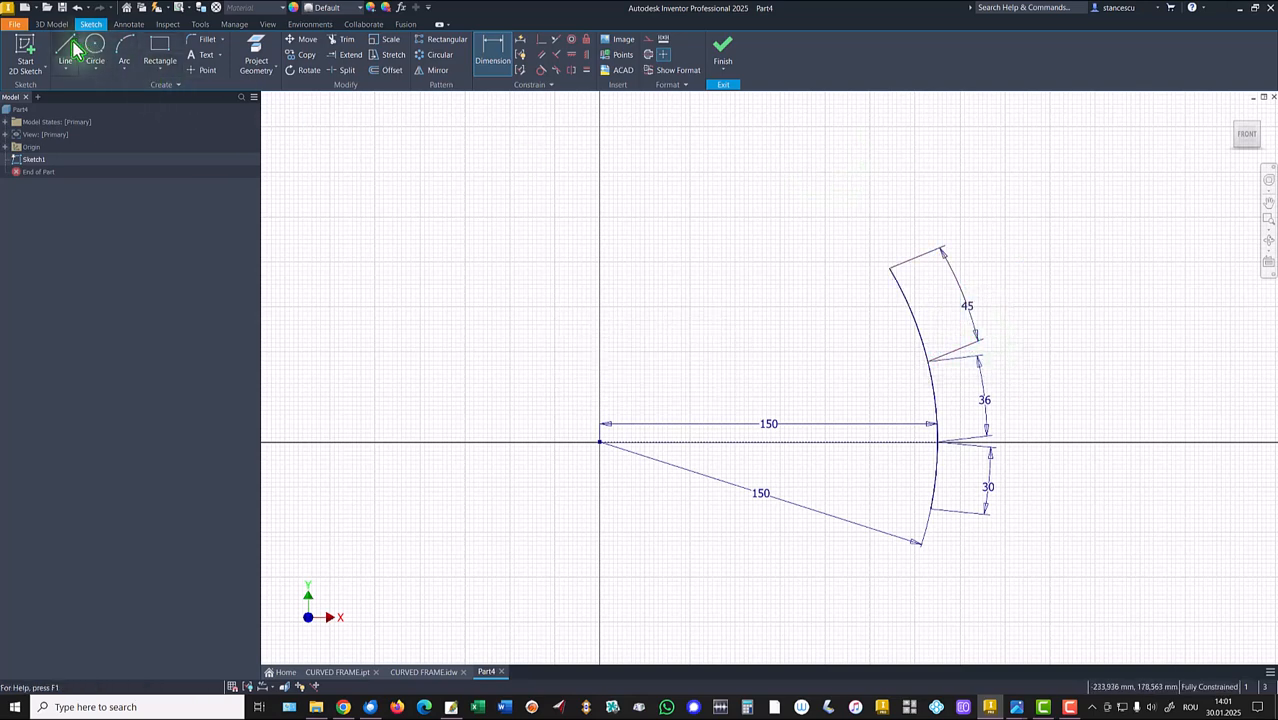
Sketch a fourth three-point arc upward from the free end of the 45 mm arc, with a radius of about 53 mm.
{"action": "left_click", "coordinate": [124, 50]}
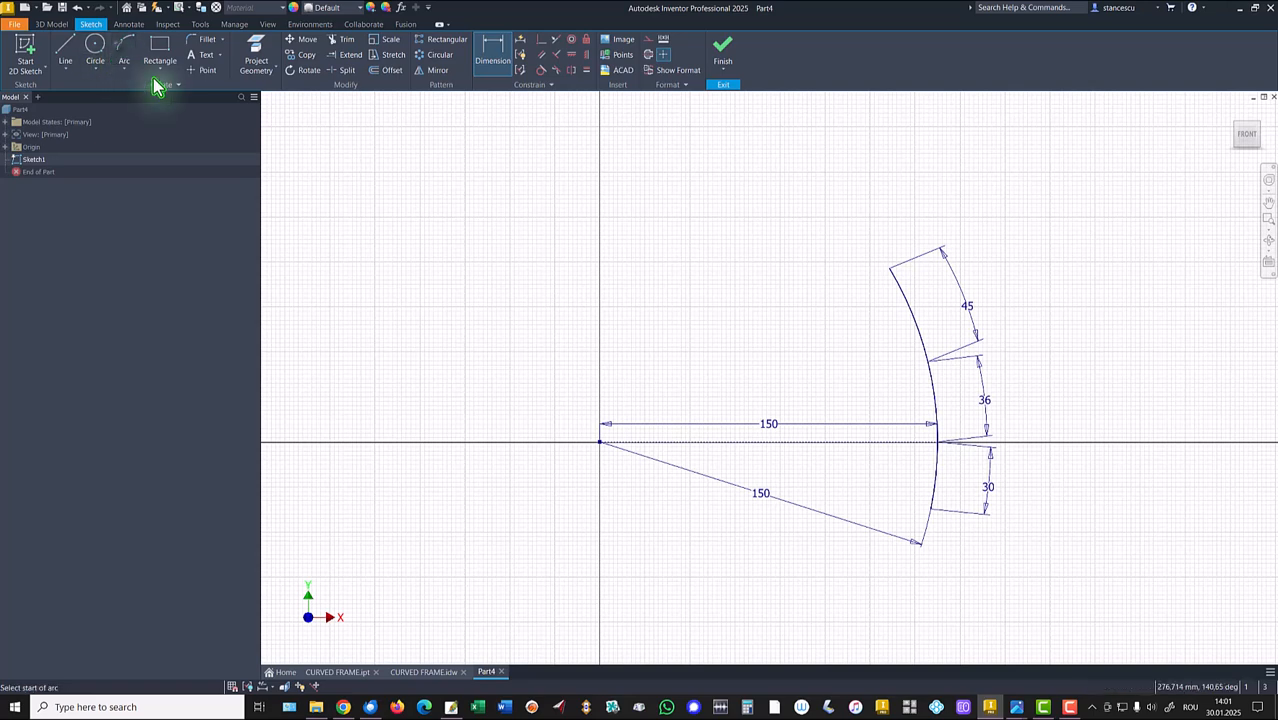
{"action": "left_click", "coordinate": [889, 268]}
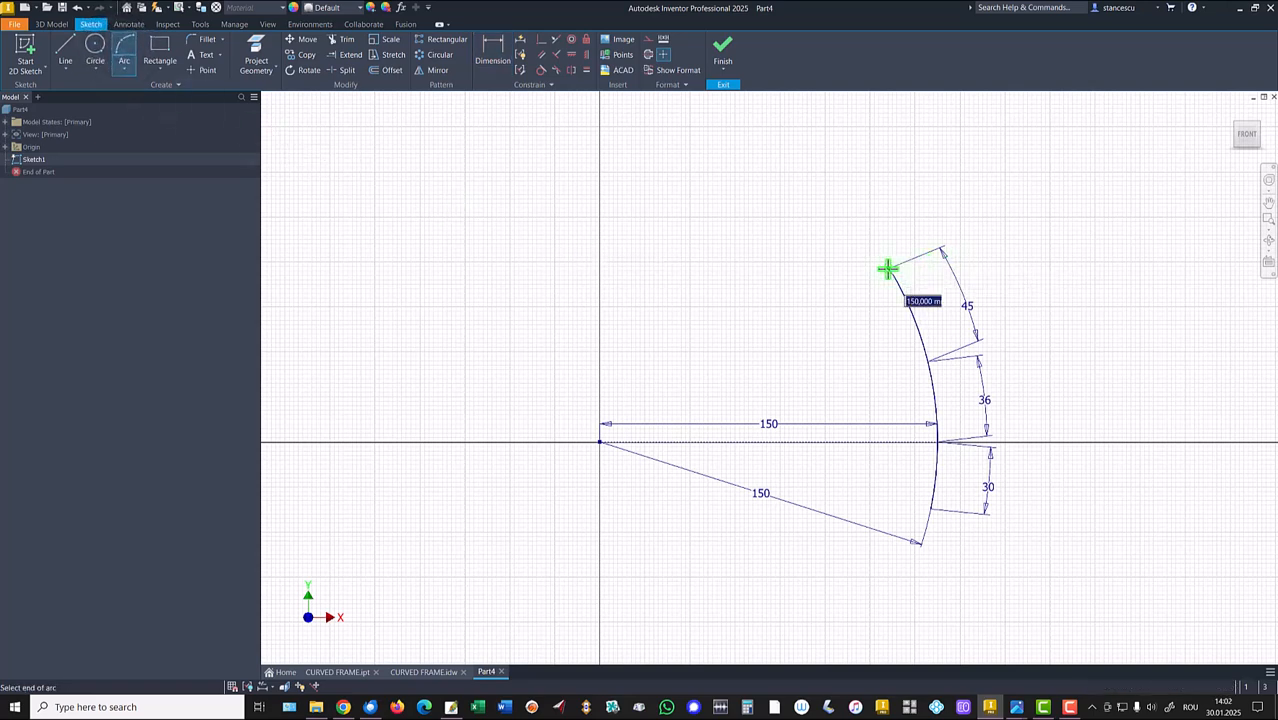
{"action": "left_click", "coordinate": [850, 205]}
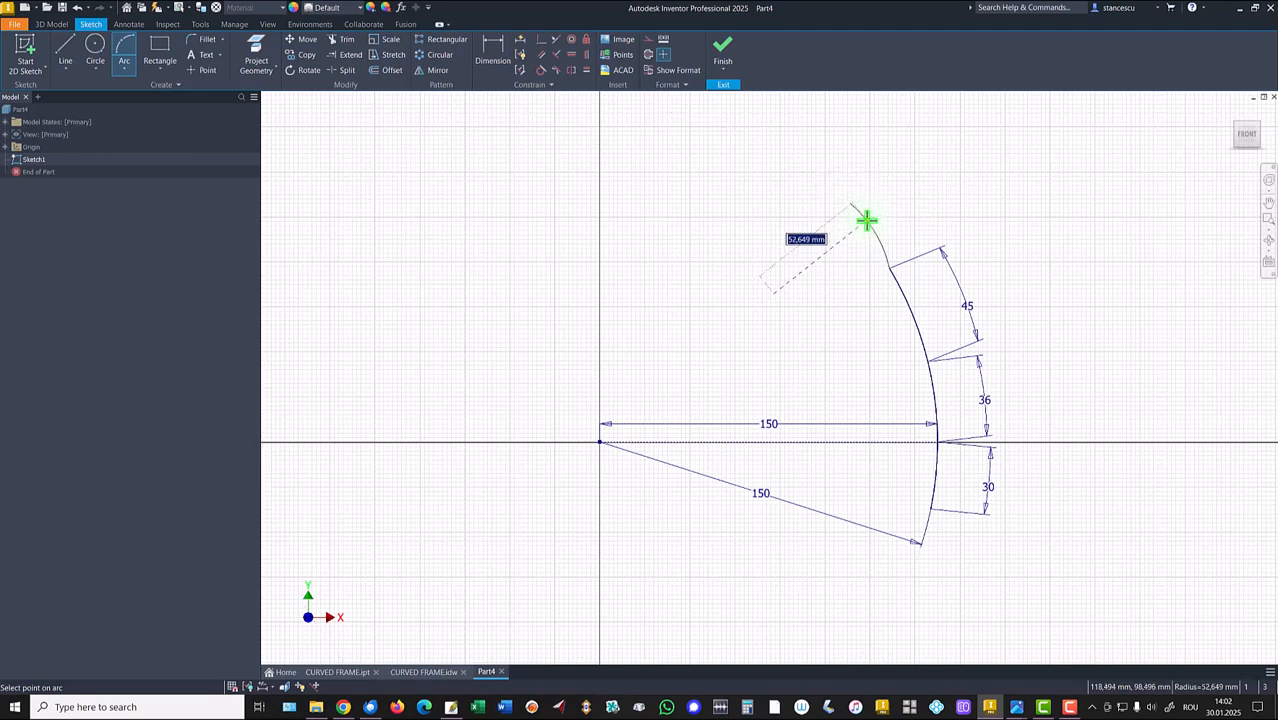
{"action": "left_click", "coordinate": [866, 219]}
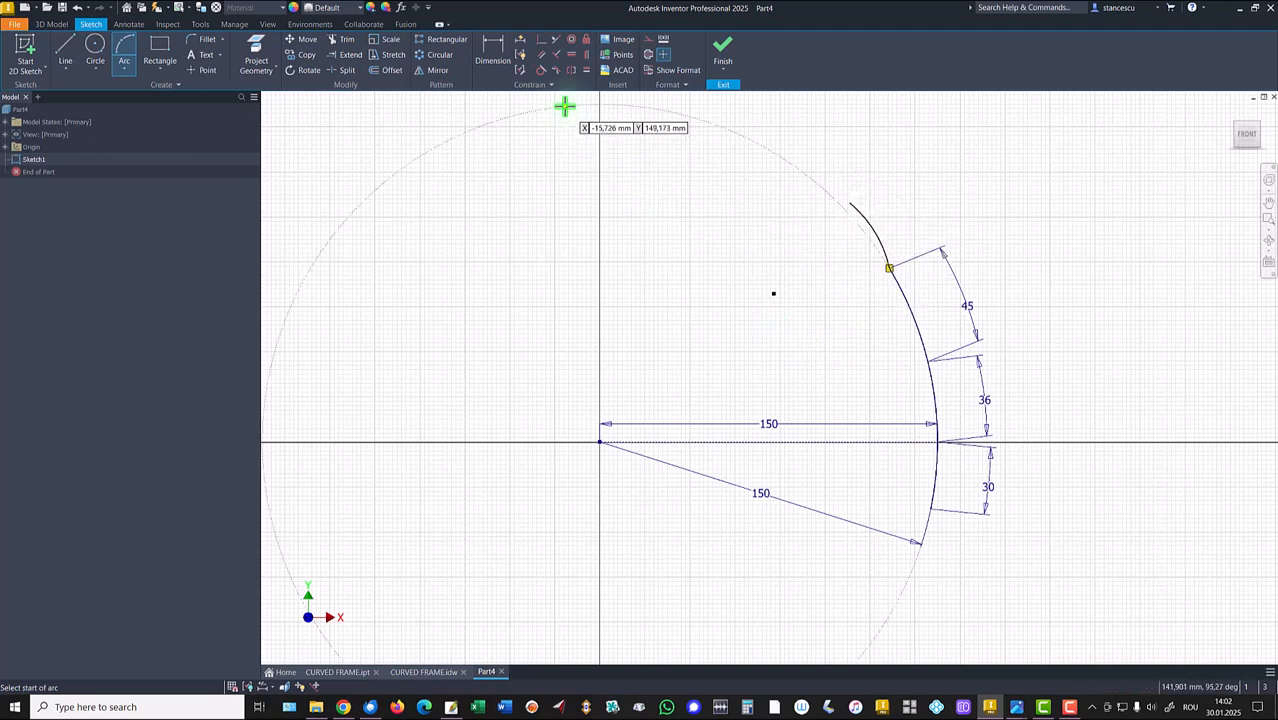
Constrain the fourth arc tangent to the 45 mm arc and make their radii equal.
{"action": "left_click", "coordinate": [543, 71]}
{"action": "left_click", "coordinate": [877, 235]}
{"action": "left_click", "coordinate": [901, 288]}
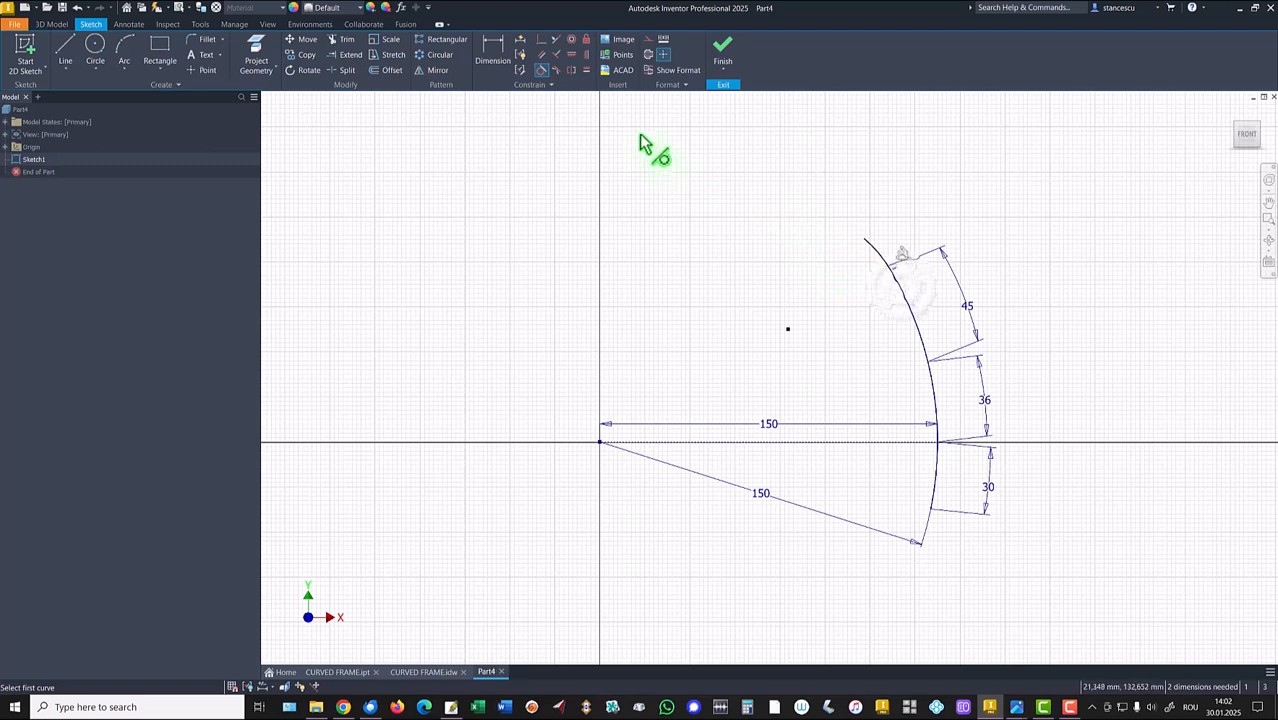
{"action": "left_click", "coordinate": [588, 71]}
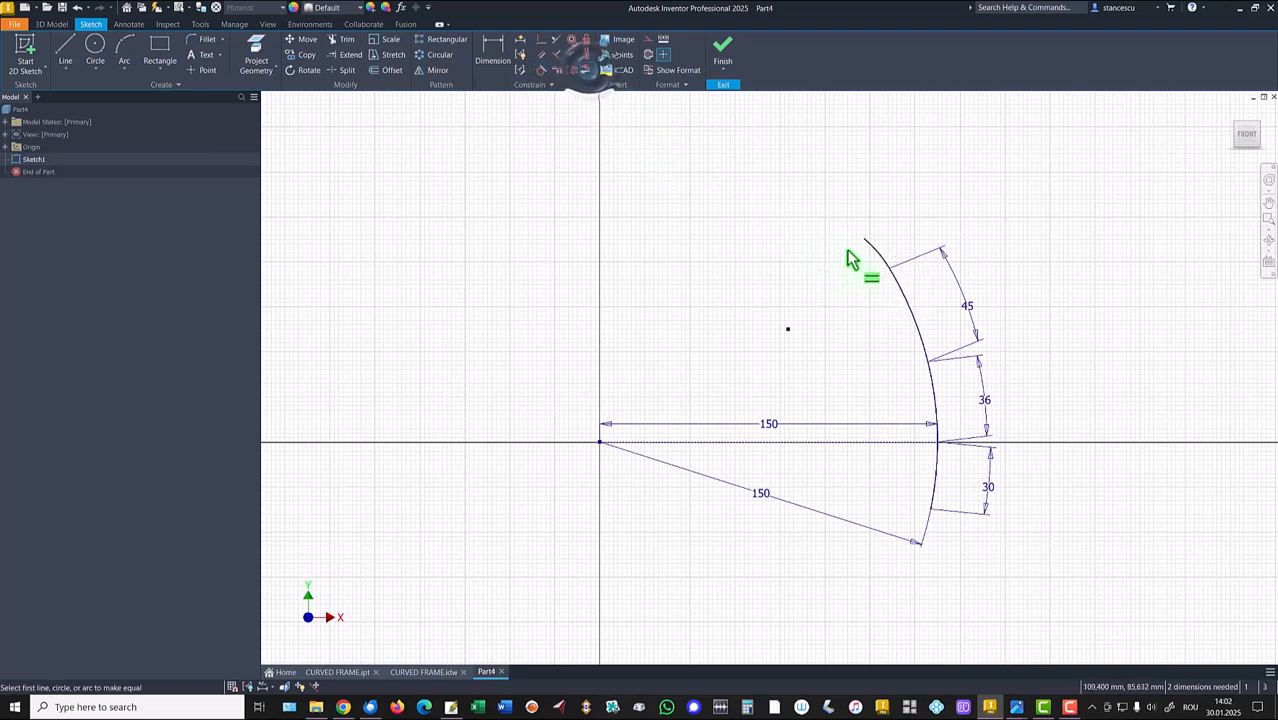
{"action": "left_click", "coordinate": [878, 253]}
{"action": "left_click", "coordinate": [908, 292]}
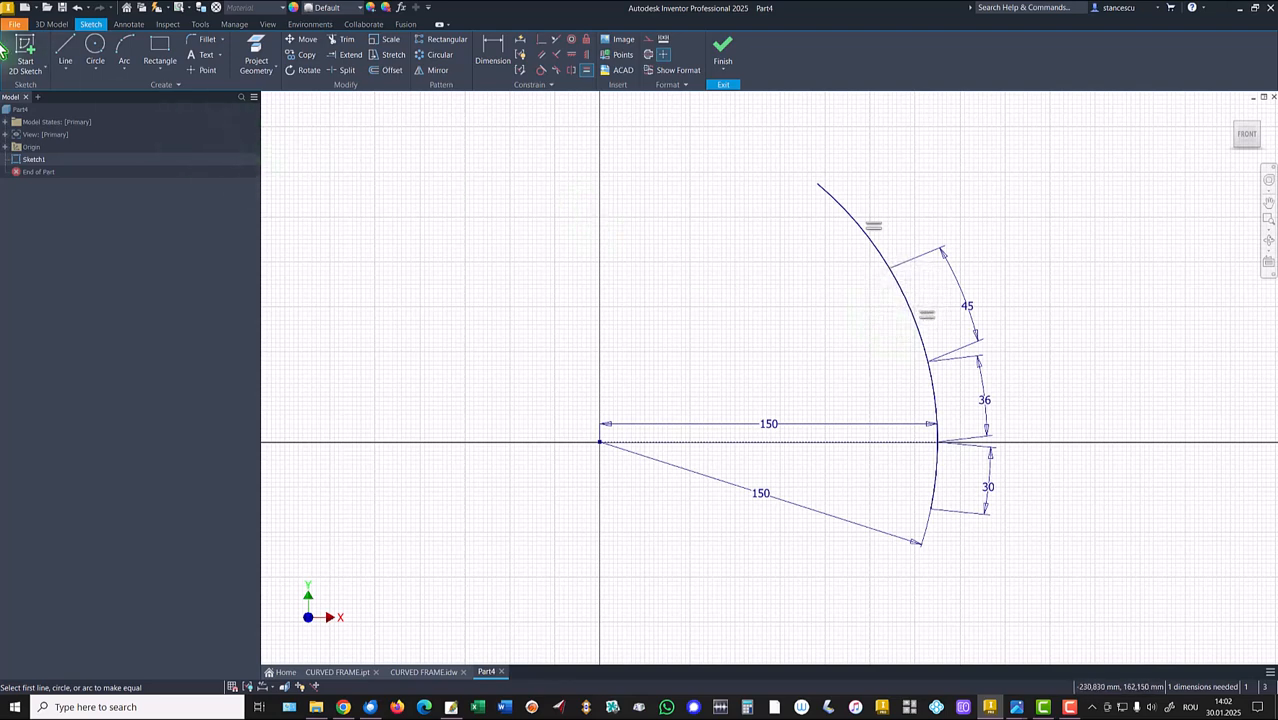
Sketch an 8 mm line from the free end of the fourth arc, continuing in the arc's direction.
{"action": "left_click", "coordinate": [64, 48]}
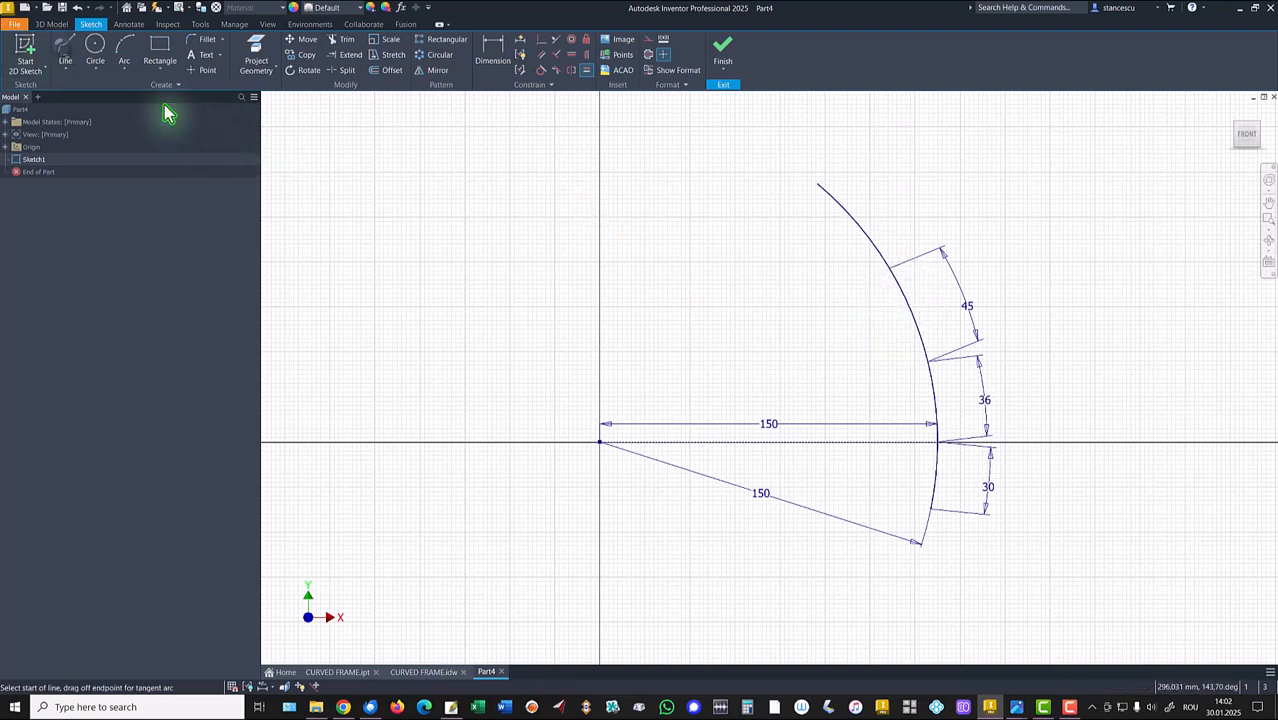
{"action": "left_click", "coordinate": [819, 185]}
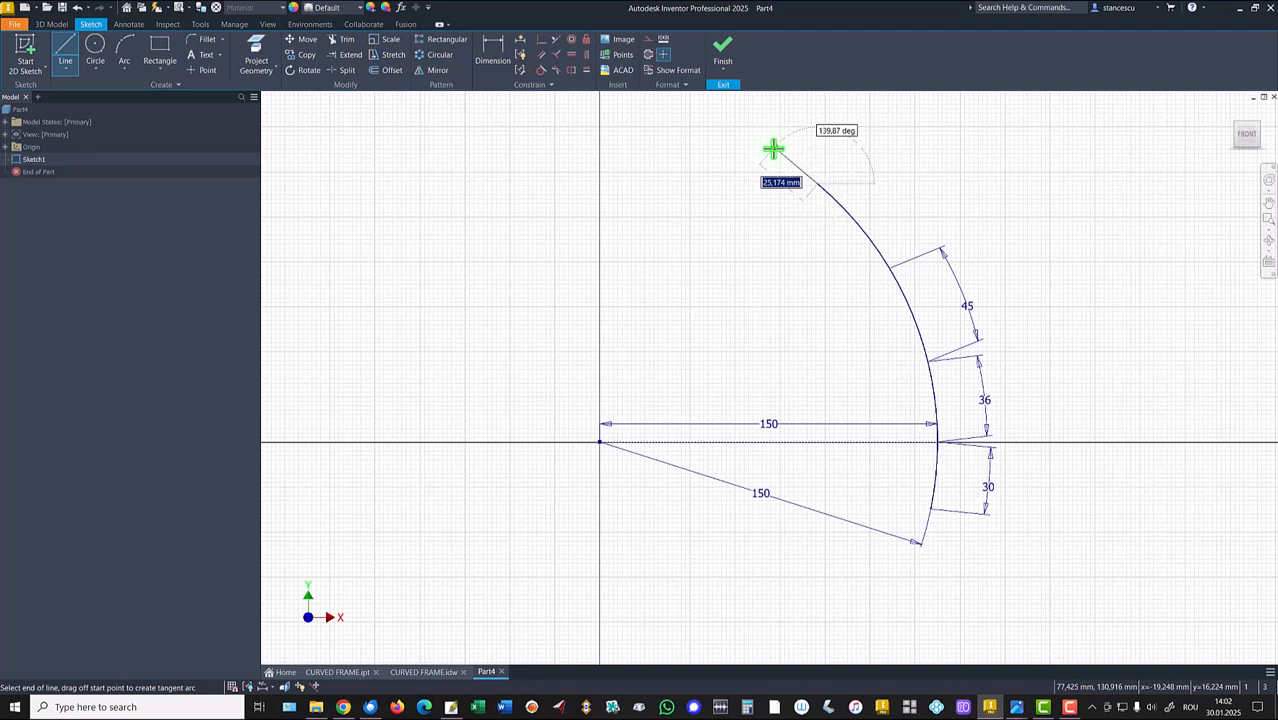
{"action": "type", "text": "8"}
{"action": "key", "text": "Return"}
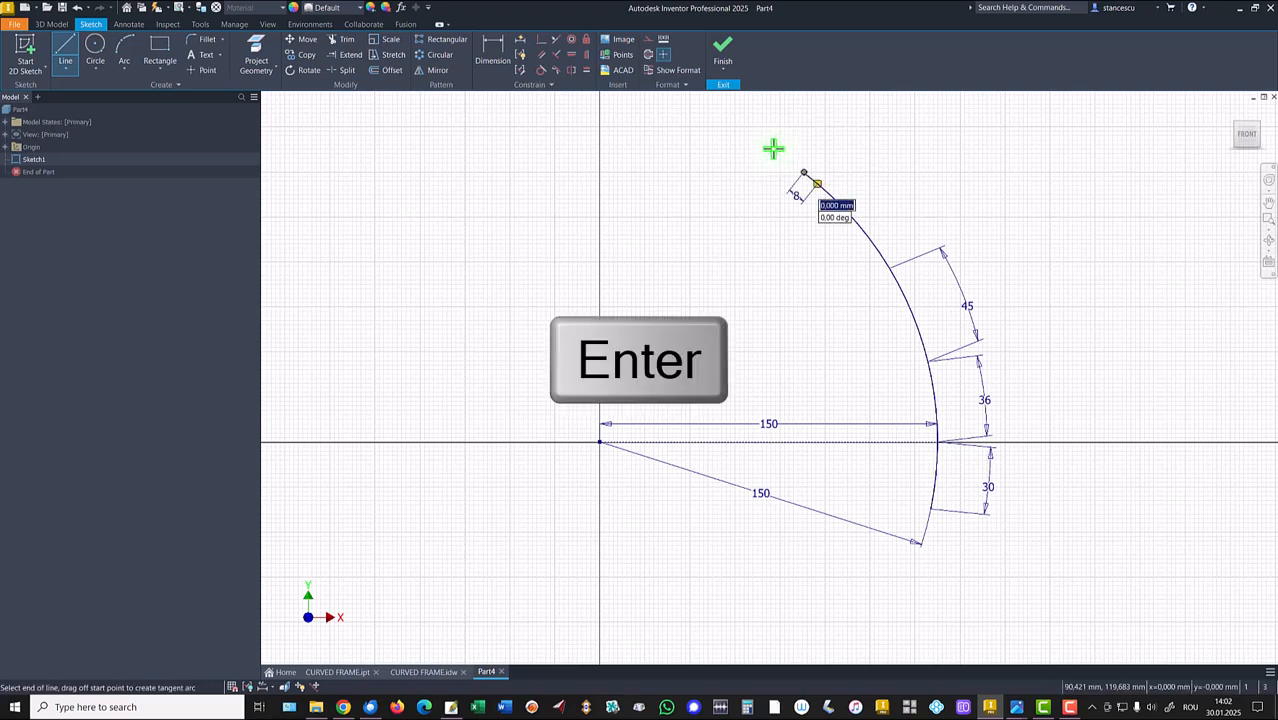
{"action": "key", "text": "Escape"}
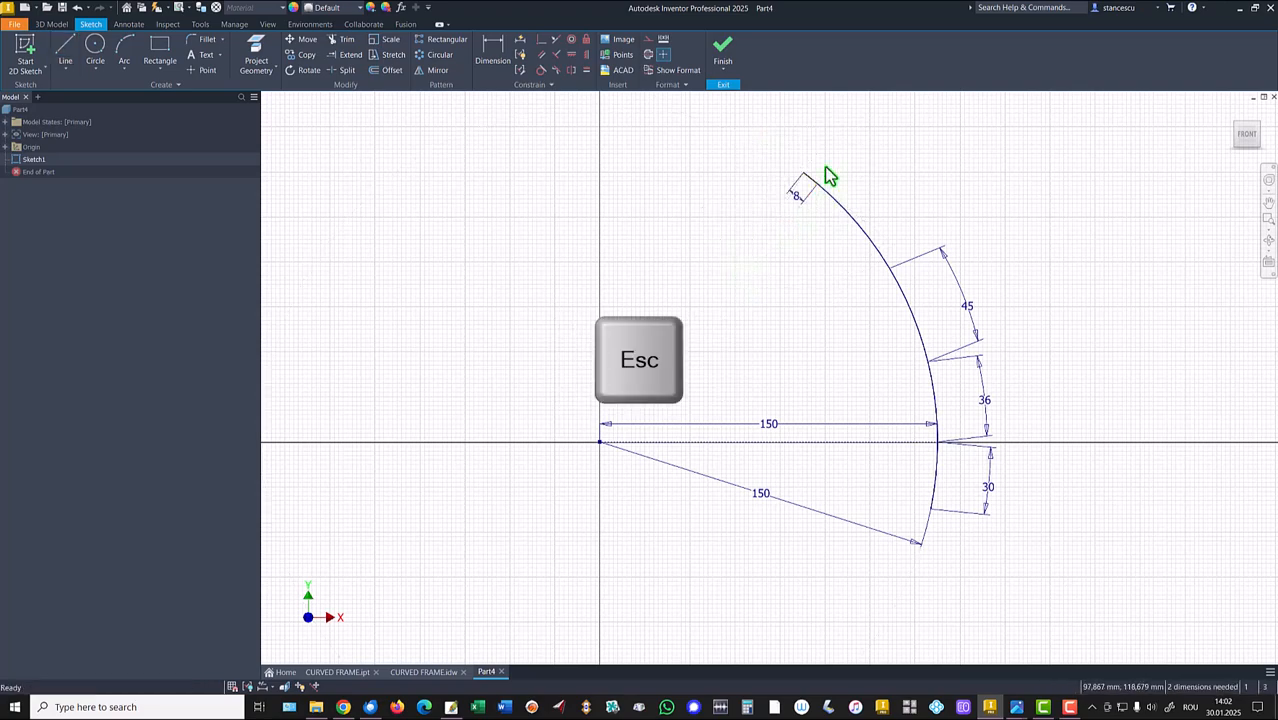
Convert the 8 mm line at the end of the fourth arc to construction geometry.
{"action": "scroll", "coordinate": [830, 149], "scroll_direction": "down", "scroll_amount": 3}
{"action": "left_click", "coordinate": [757, 225]}
{"action": "right_click", "coordinate": [960, 172]}
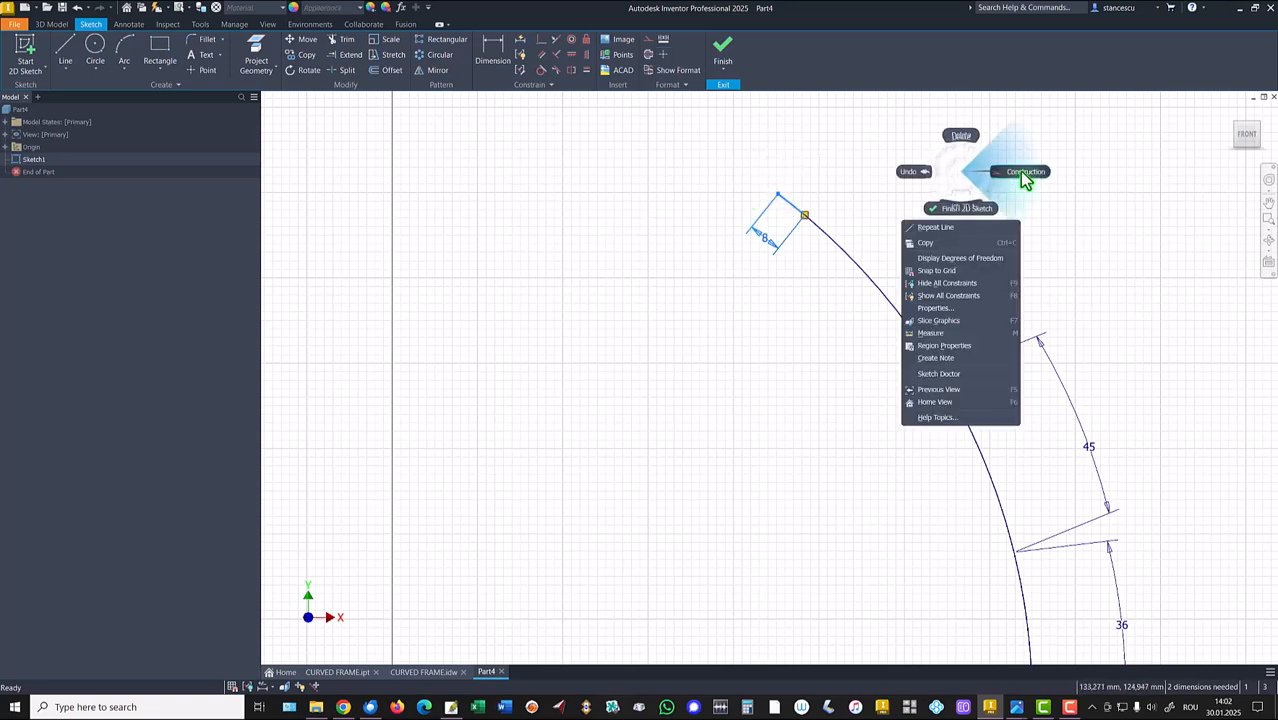
{"action": "left_click", "coordinate": [1025, 174]}
{"action": "scroll", "coordinate": [752, 318], "scroll_direction": "up", "scroll_amount": 2}
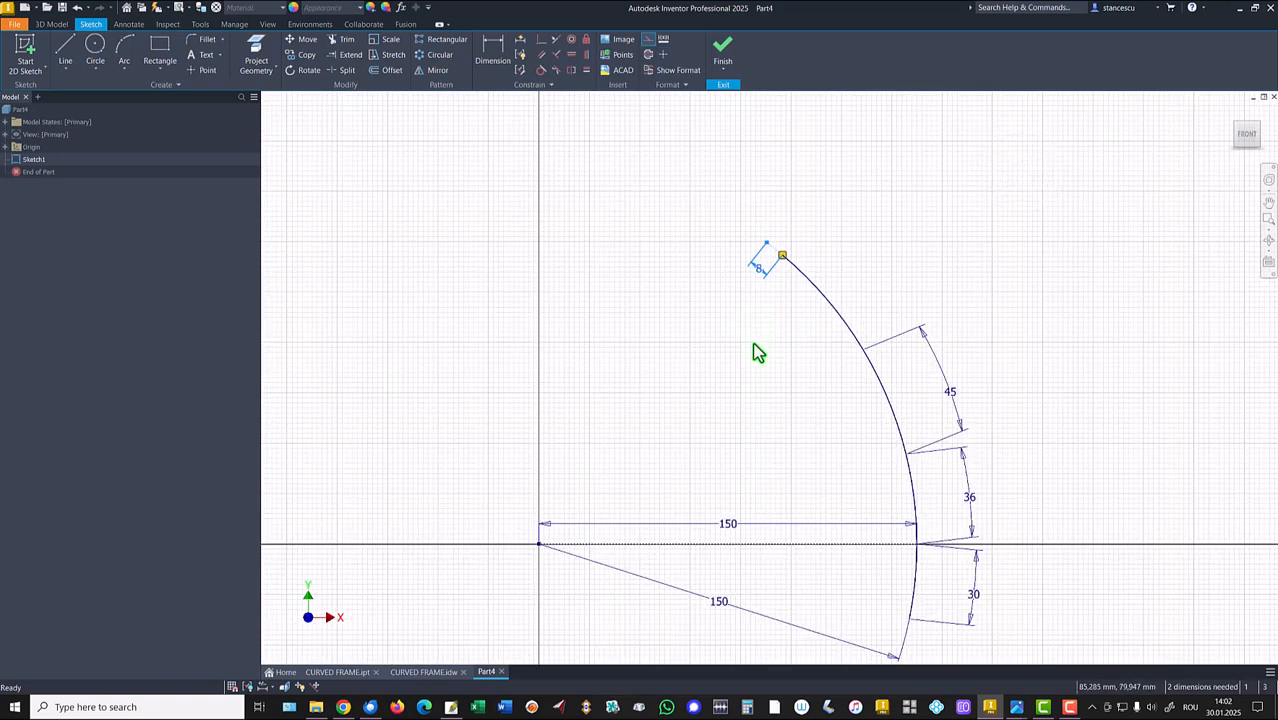
{"action": "key", "text": "Escape"}
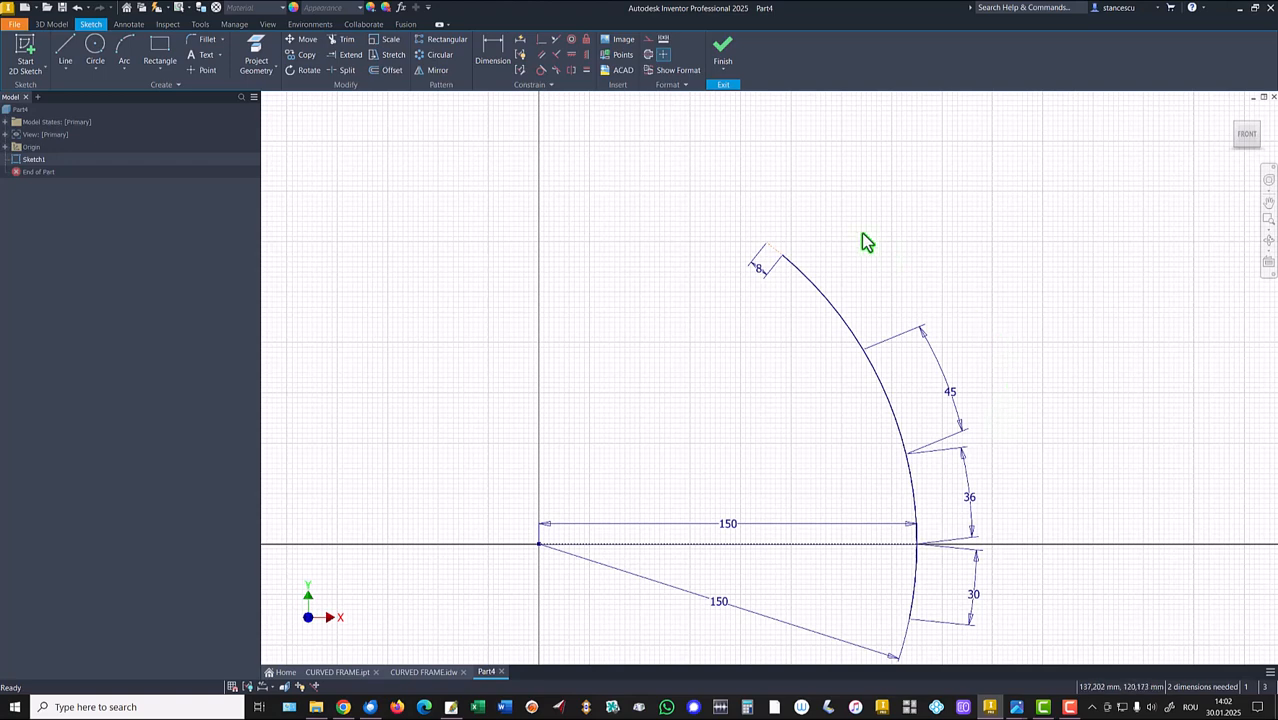
Dimension the vertical distance between the 8 mm line's free end and the lower end of the 30 mm arc as 133 mm.
{"action": "left_click", "coordinate": [492, 48]}
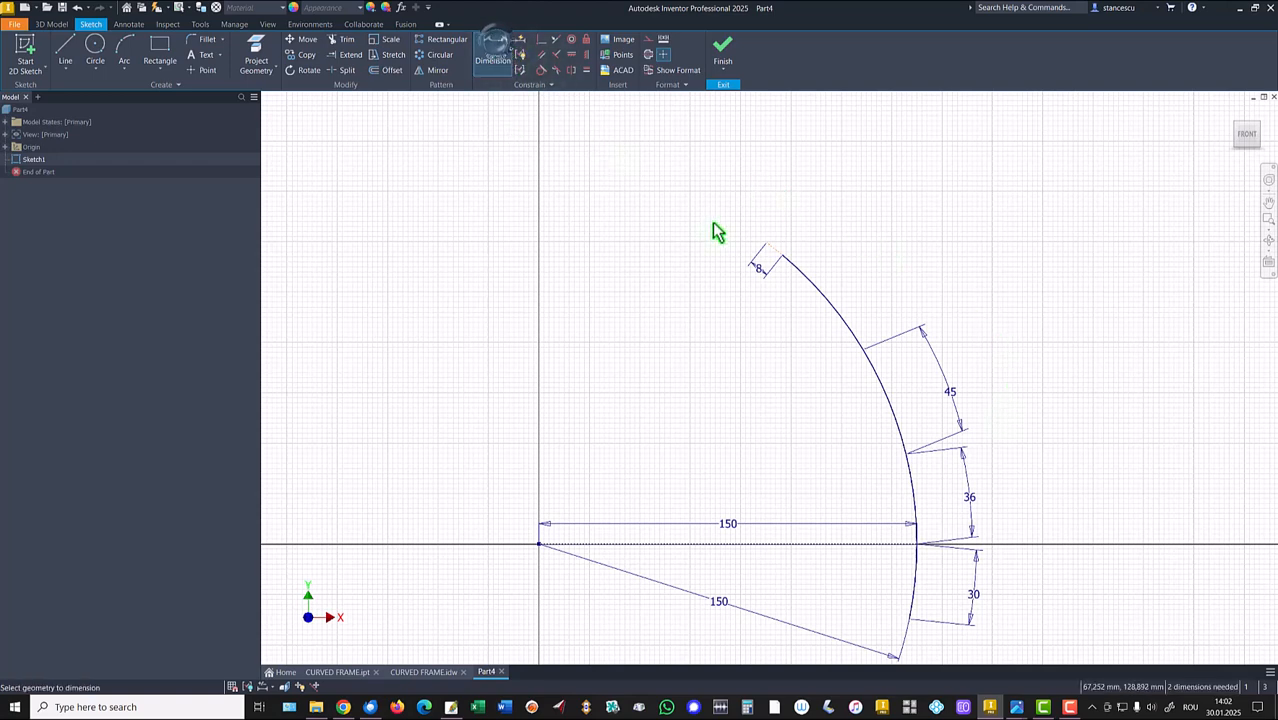
{"action": "left_click", "coordinate": [765, 244]}
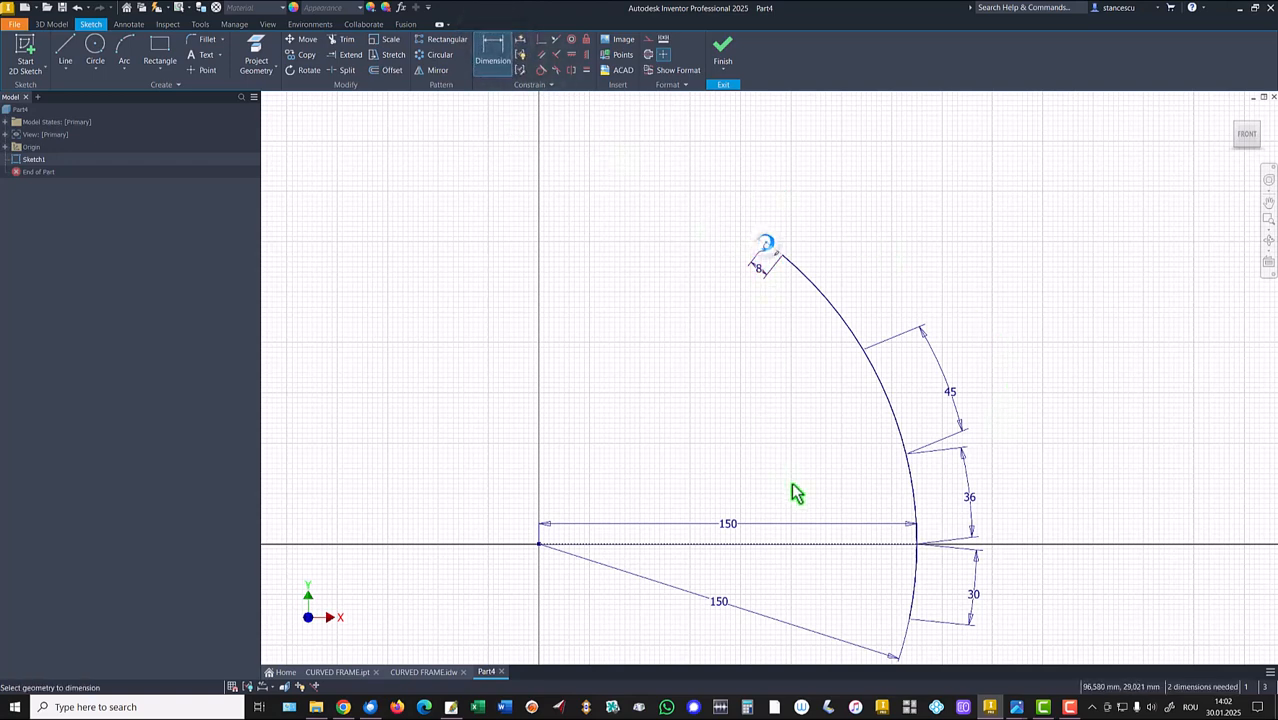
{"action": "left_click", "coordinate": [910, 620]}
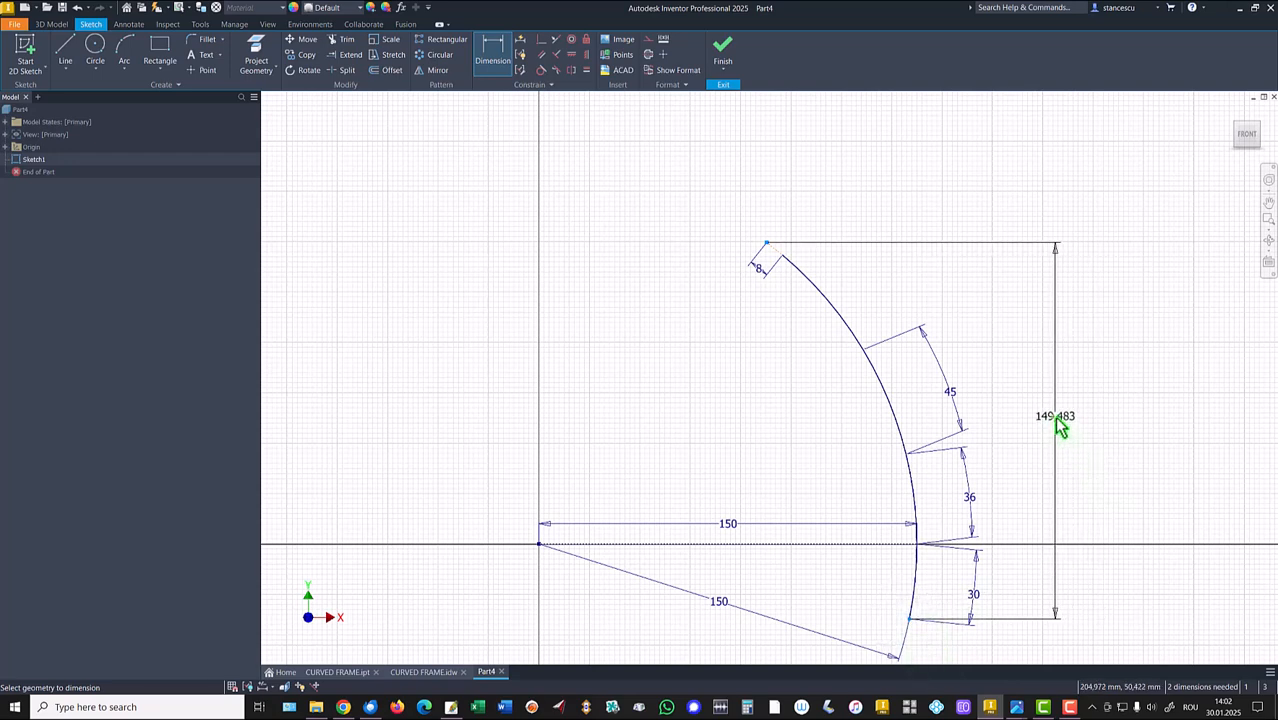
{"action": "left_click", "coordinate": [1058, 424]}
{"action": "type", "text": "1"}
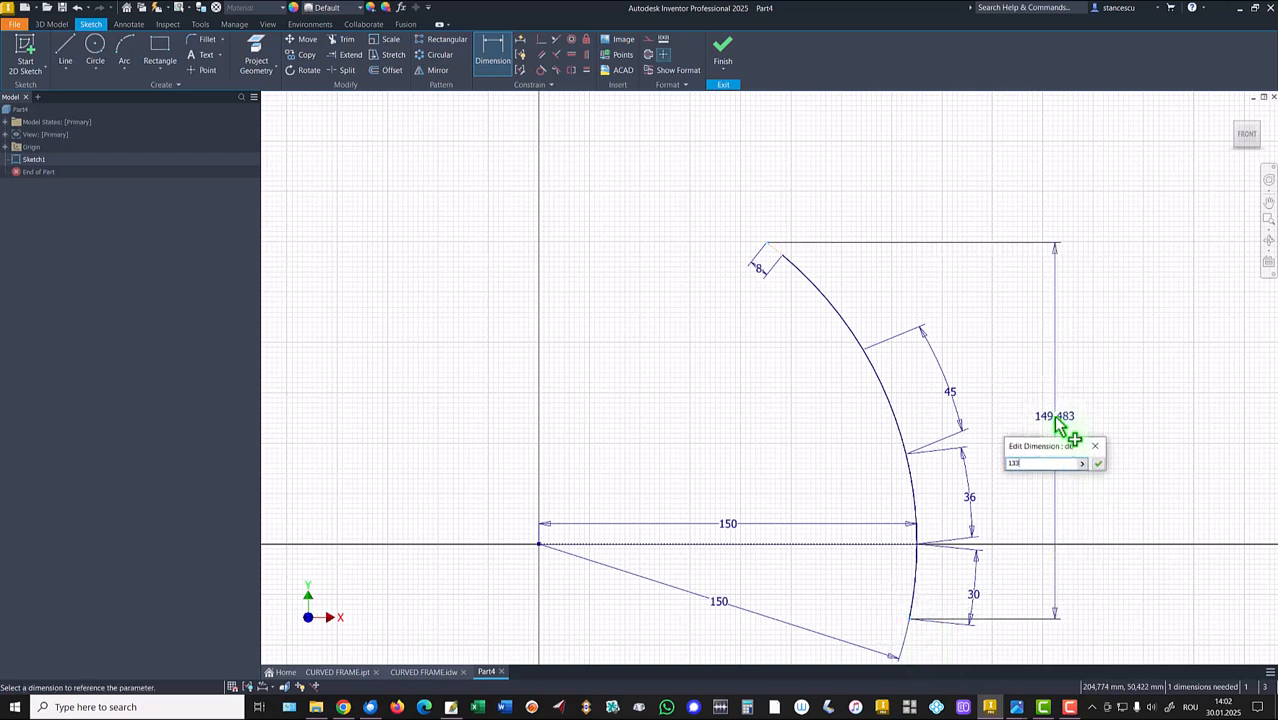
{"action": "type", "text": "33"}
{"action": "key", "text": "Return"}
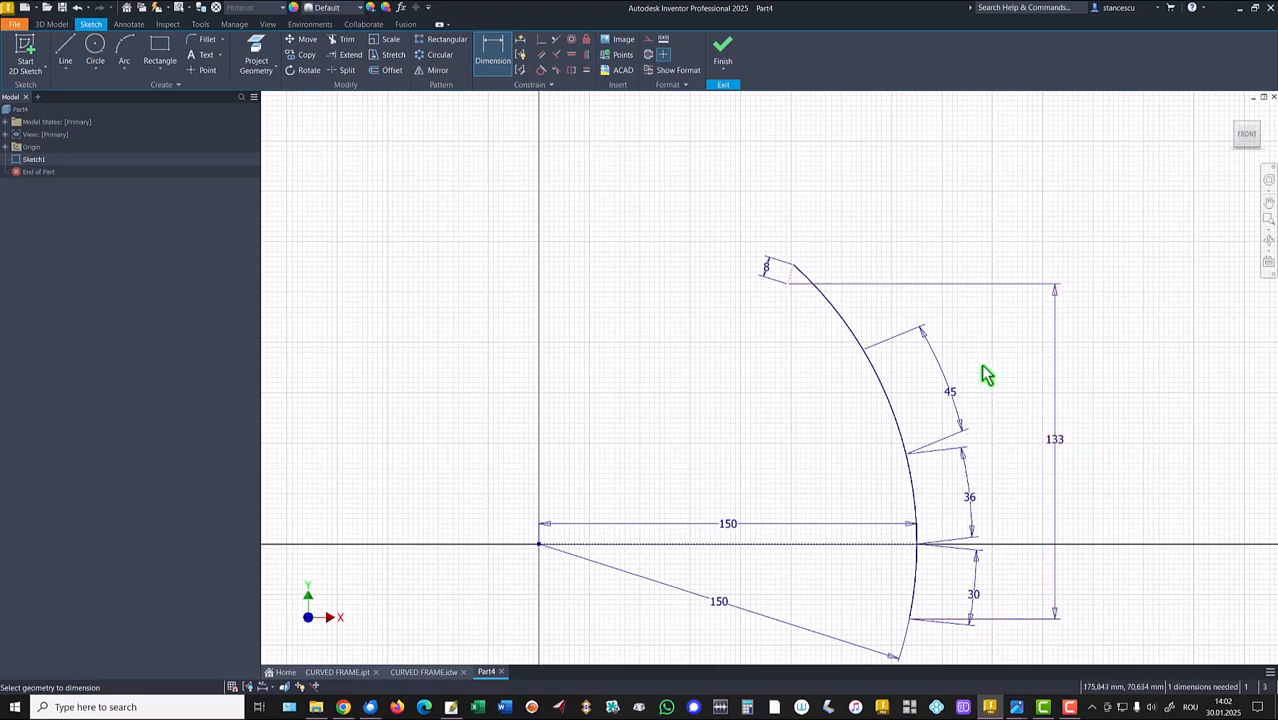
{"action": "key", "text": "Escape"}
Reposition the shared endpoint below the 133 mm extension line and make the 8 mm construction line tangent to the fourth arc.
{"action": "scroll", "coordinate": [844, 240], "scroll_direction": "up", "scroll_amount": 5}
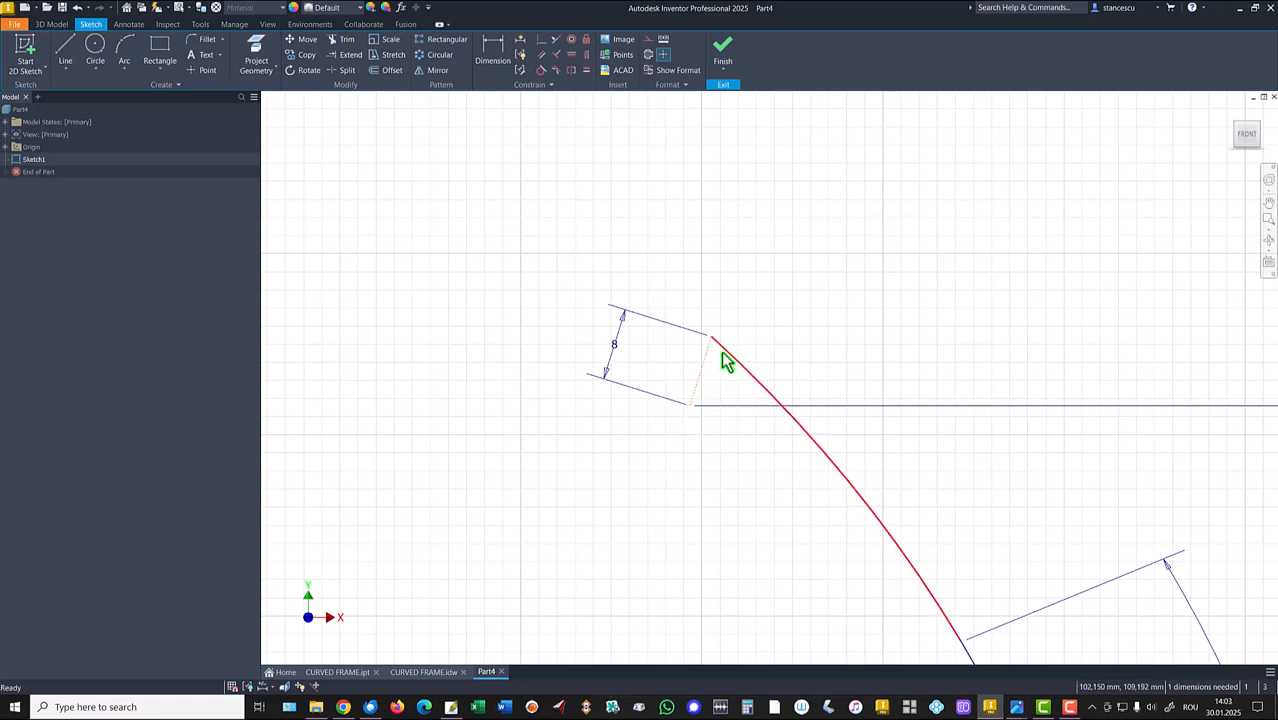
{"action": "left_click_drag", "start_coordinate": [712, 337], "coordinate": [786, 443]}
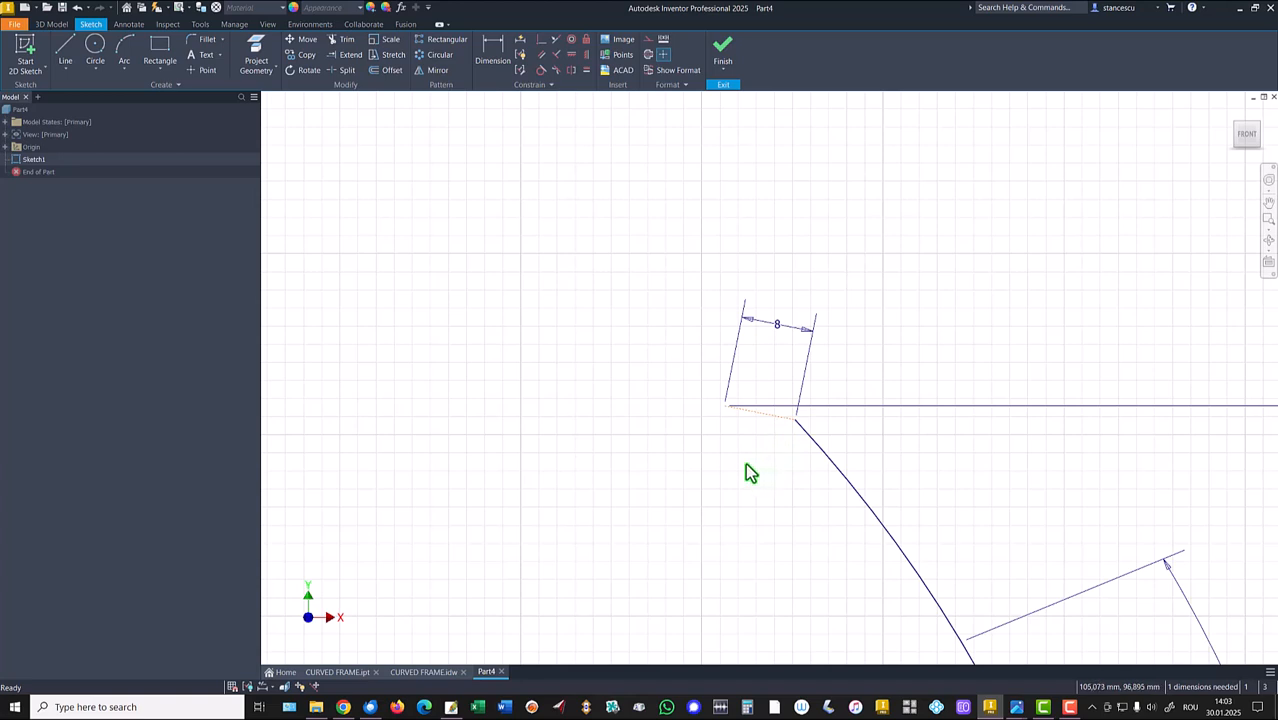
{"action": "left_click", "coordinate": [541, 69]}
{"action": "left_click", "coordinate": [765, 420]}
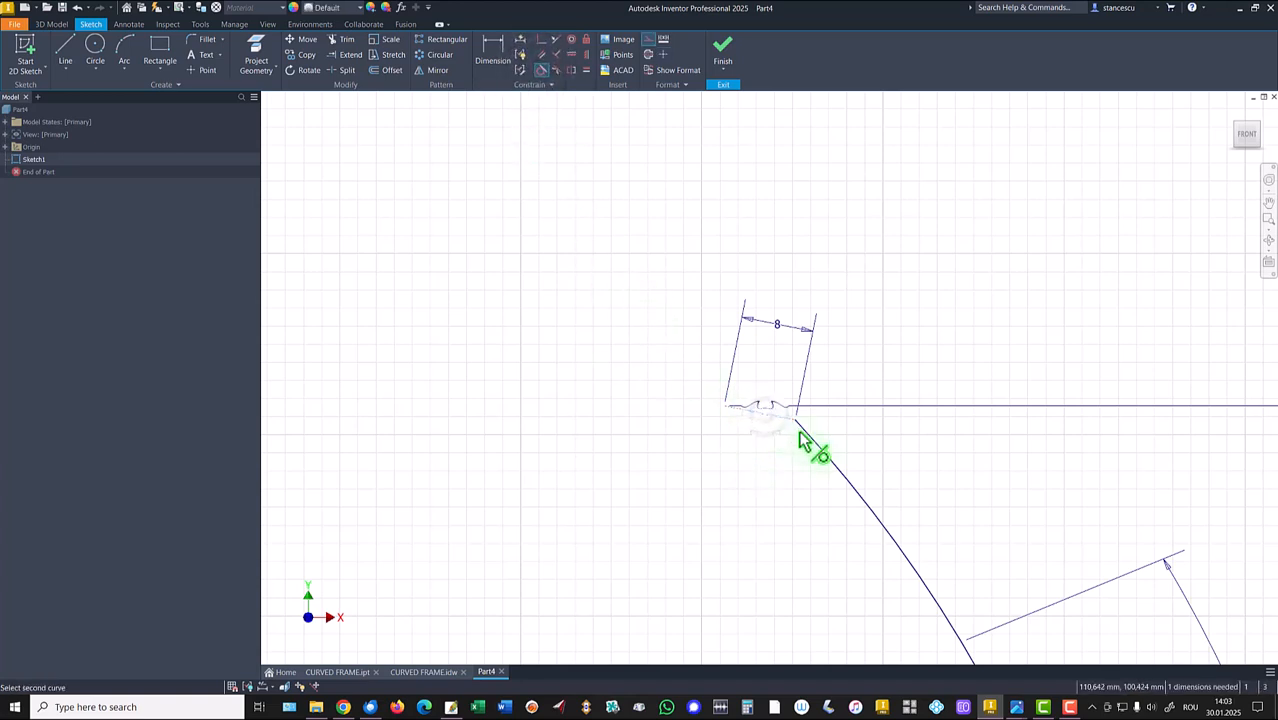
{"action": "left_click", "coordinate": [810, 437]}
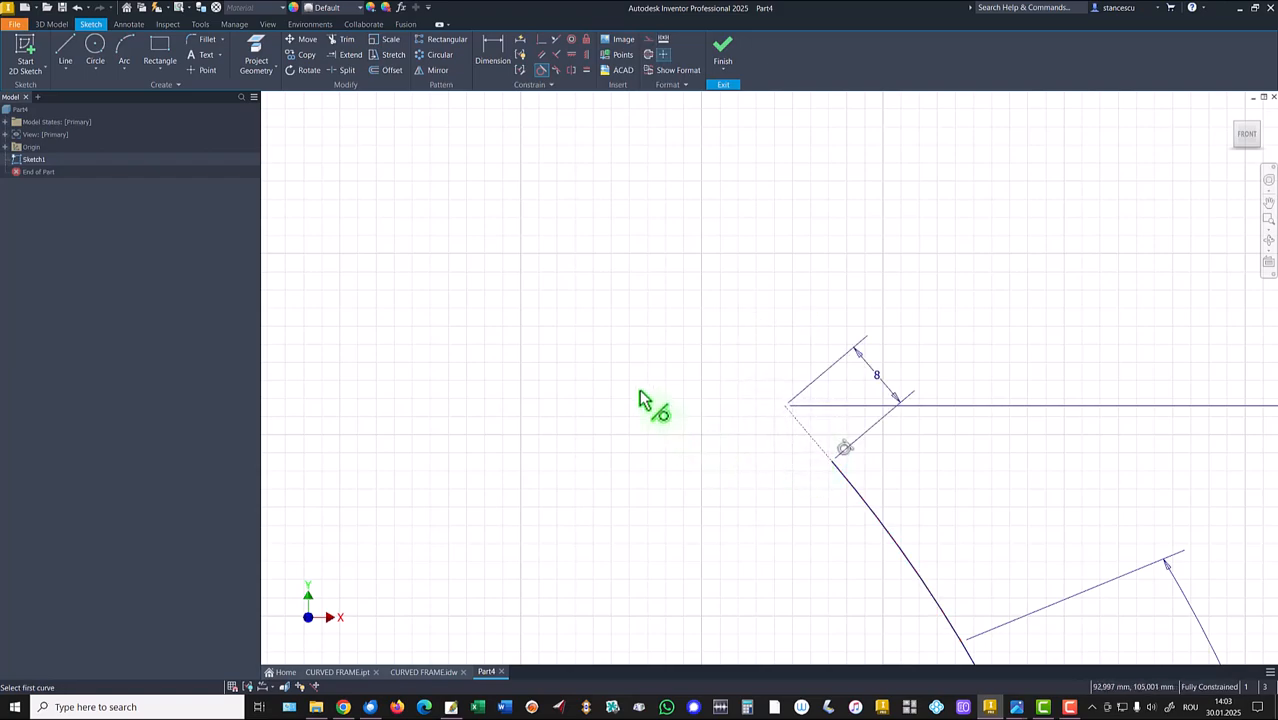
Finish the side path sketch and return to the isometric home view.
{"action": "key", "text": "Home"}
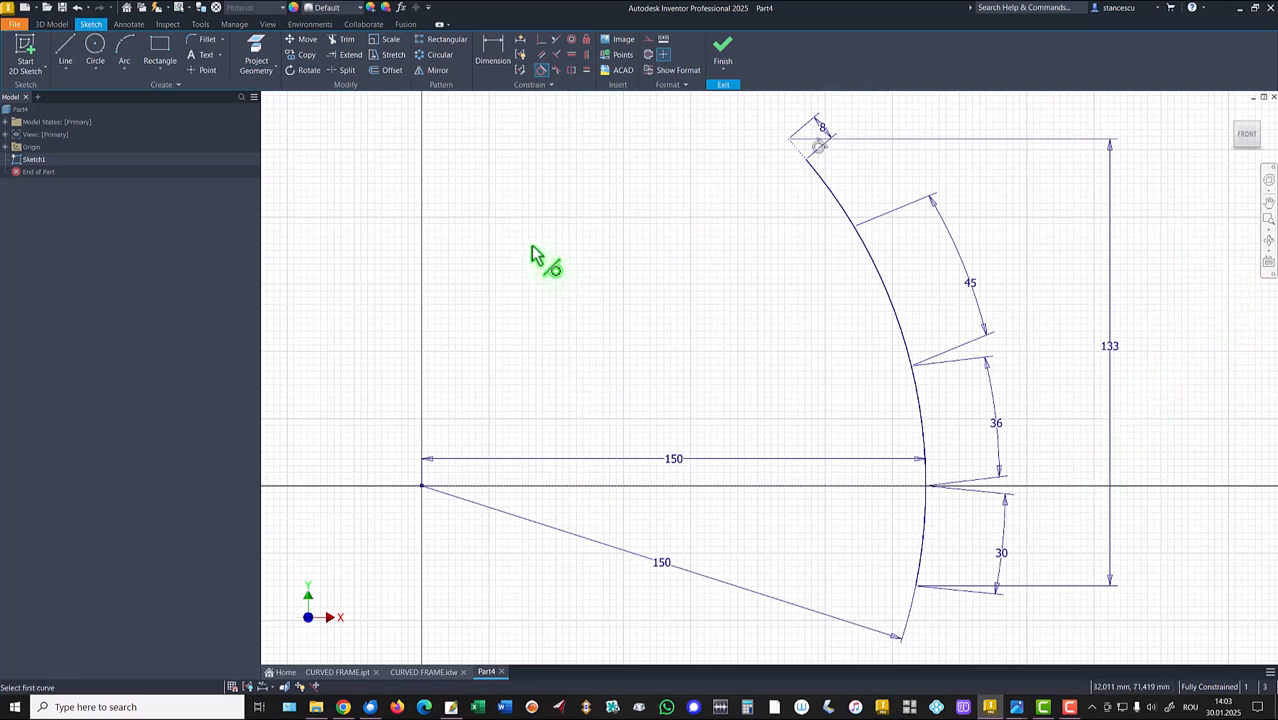
{"action": "left_click", "coordinate": [726, 50]}
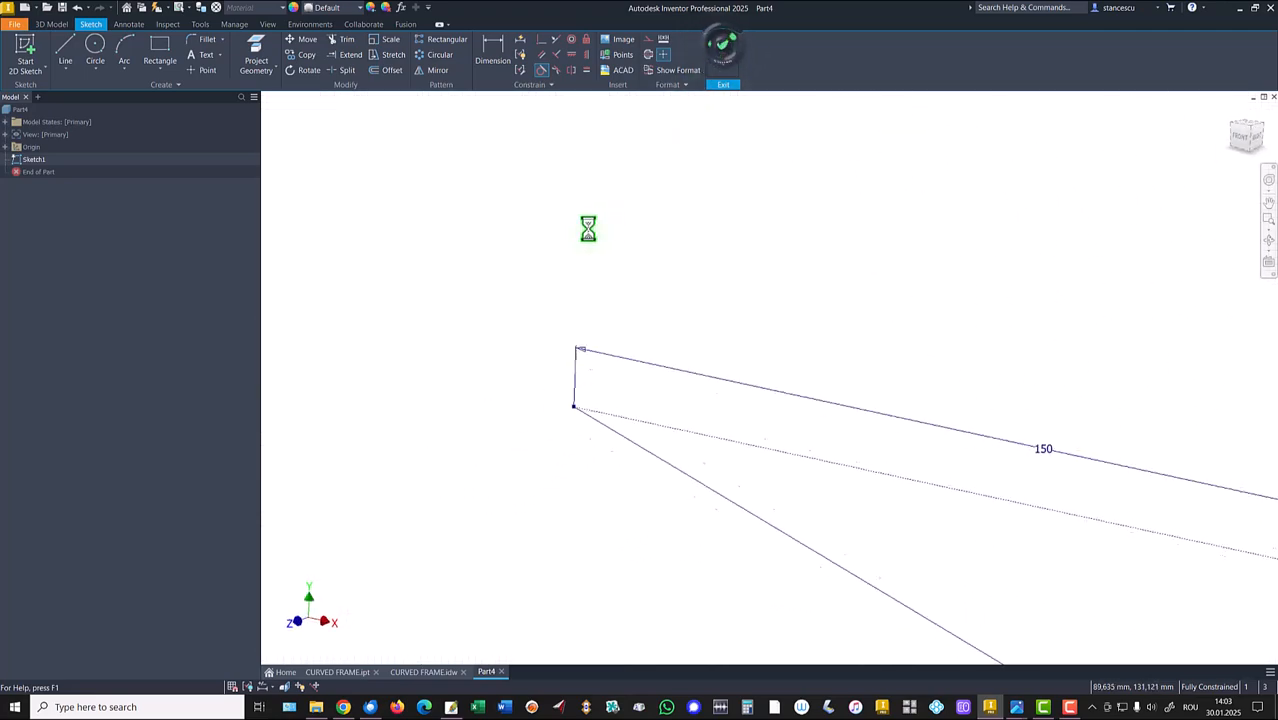
{"action": "key", "text": "F6"}
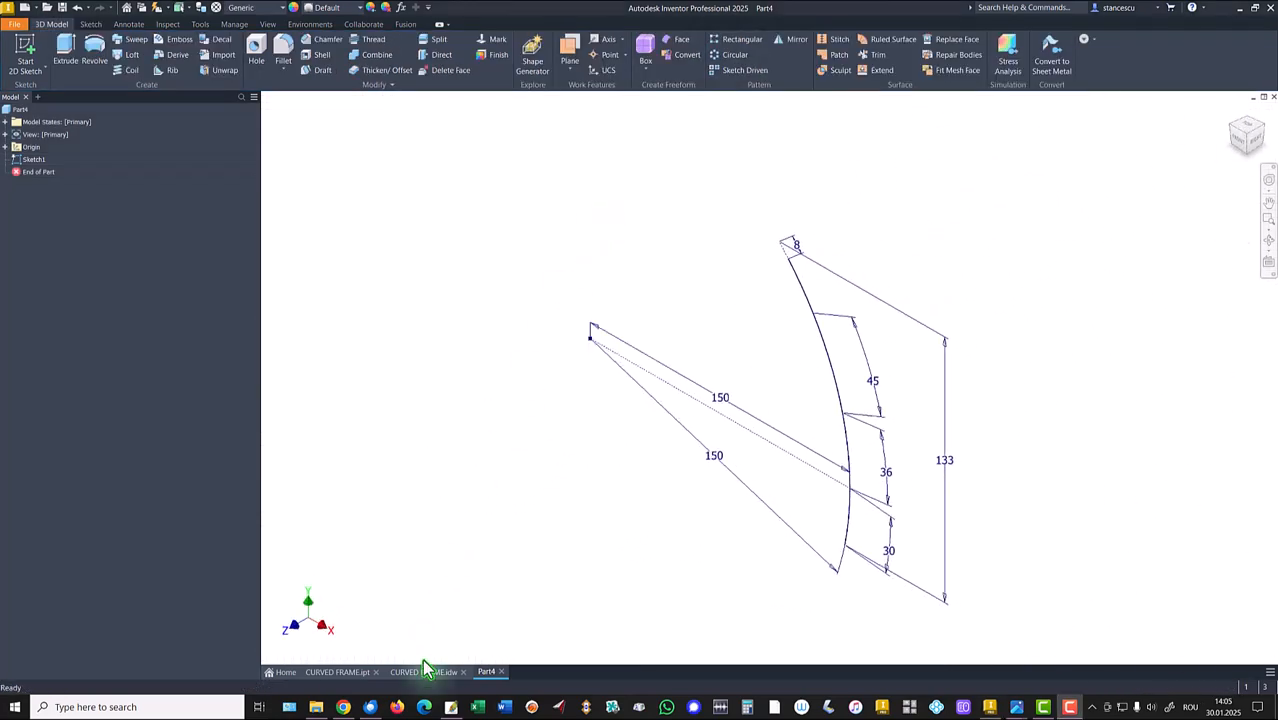
Check the frame's width in the drawing and create a work plane offset from the XY plane by -36,5/2 mm.
{"action": "left_click", "coordinate": [425, 673]}
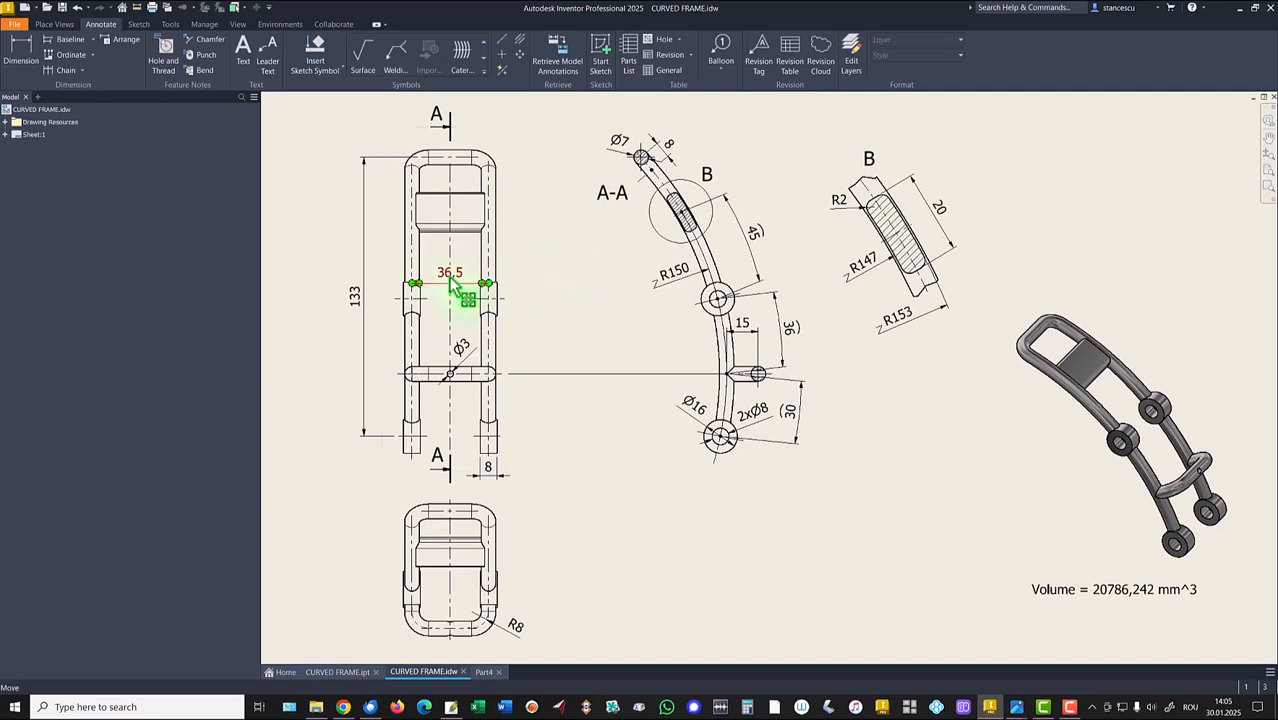
{"action": "left_click", "coordinate": [483, 672]}
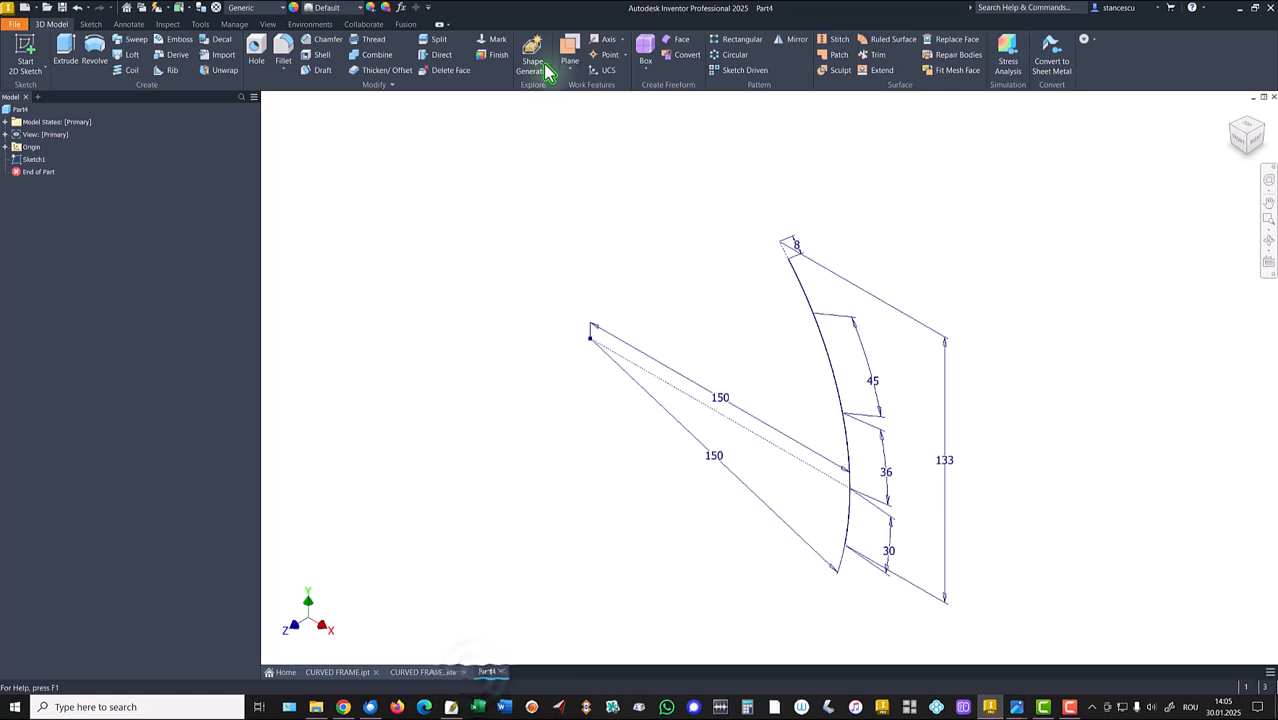
{"action": "left_click", "coordinate": [572, 50]}
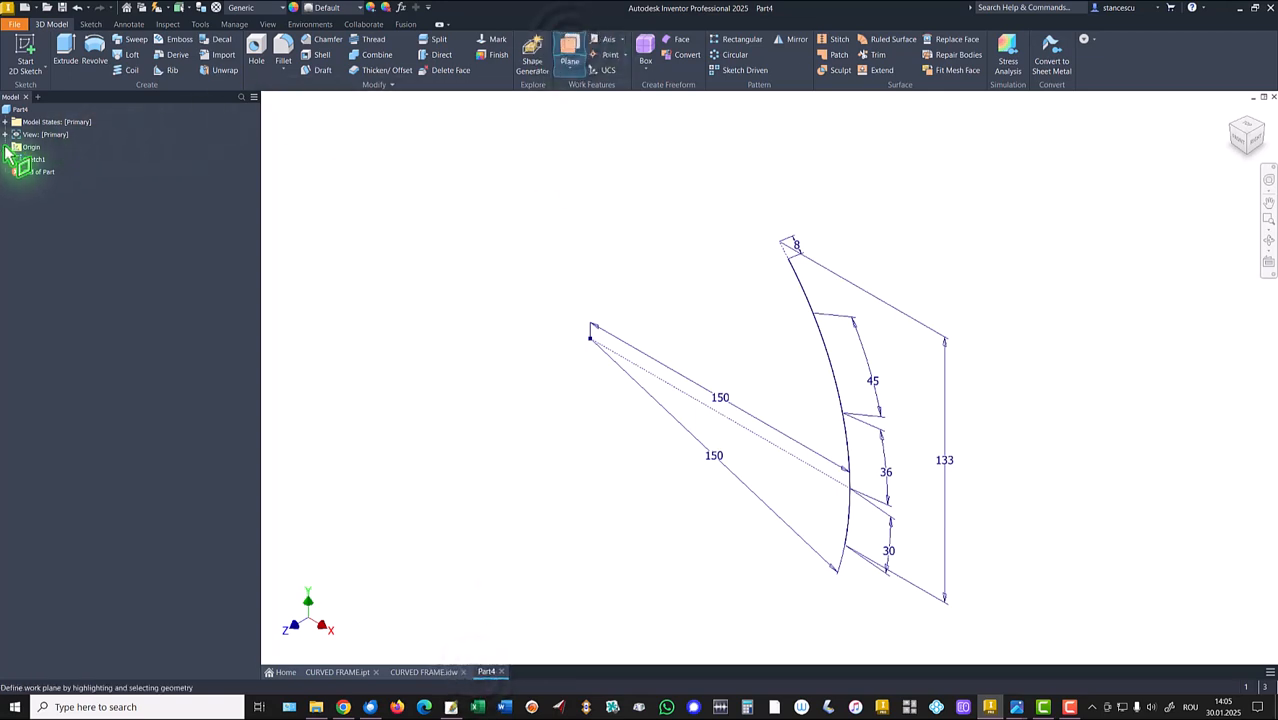
{"action": "left_click", "coordinate": [40, 185]}
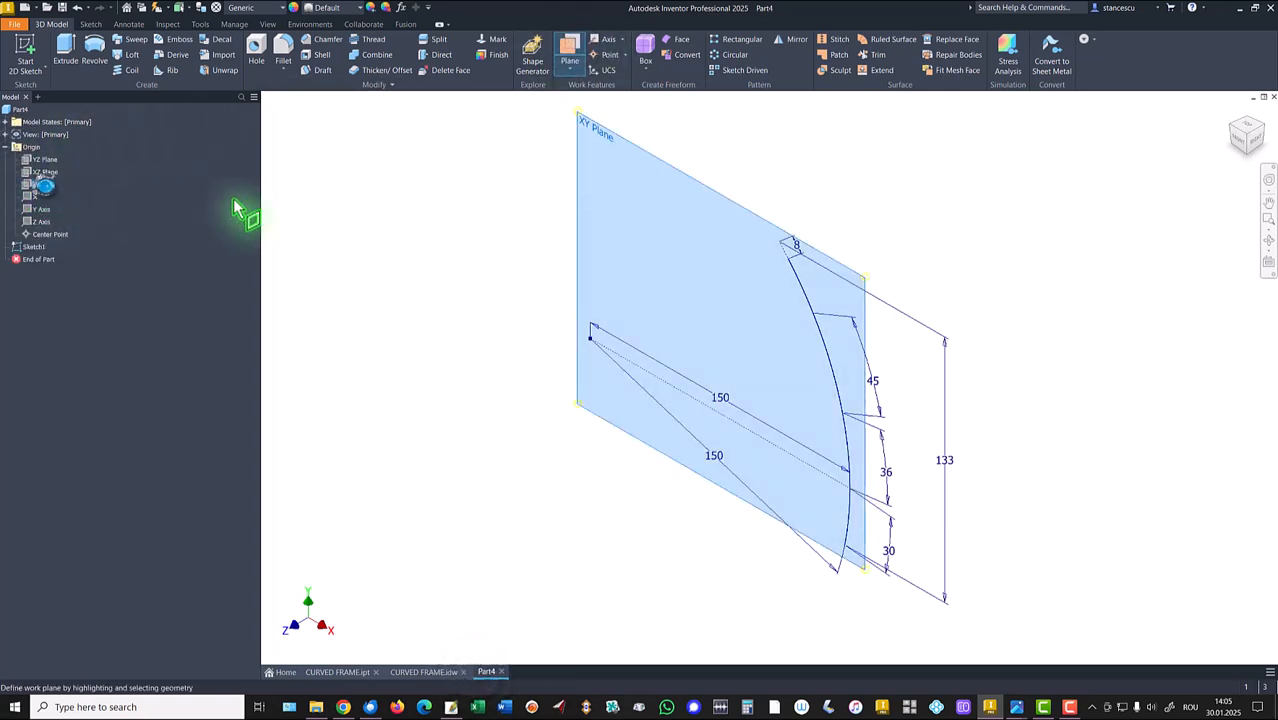
{"action": "left_click", "coordinate": [660, 168]}
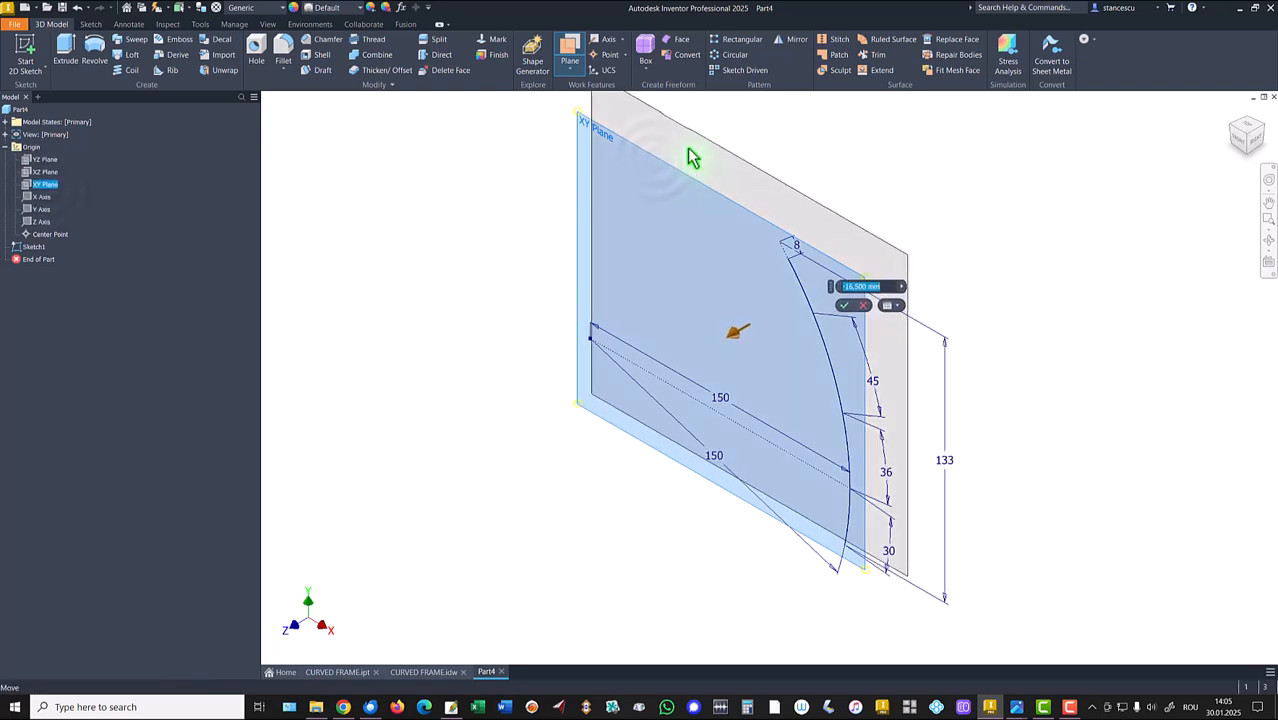
{"action": "left_click_drag", "start_coordinate": [688, 148], "coordinate": [688, 150]}
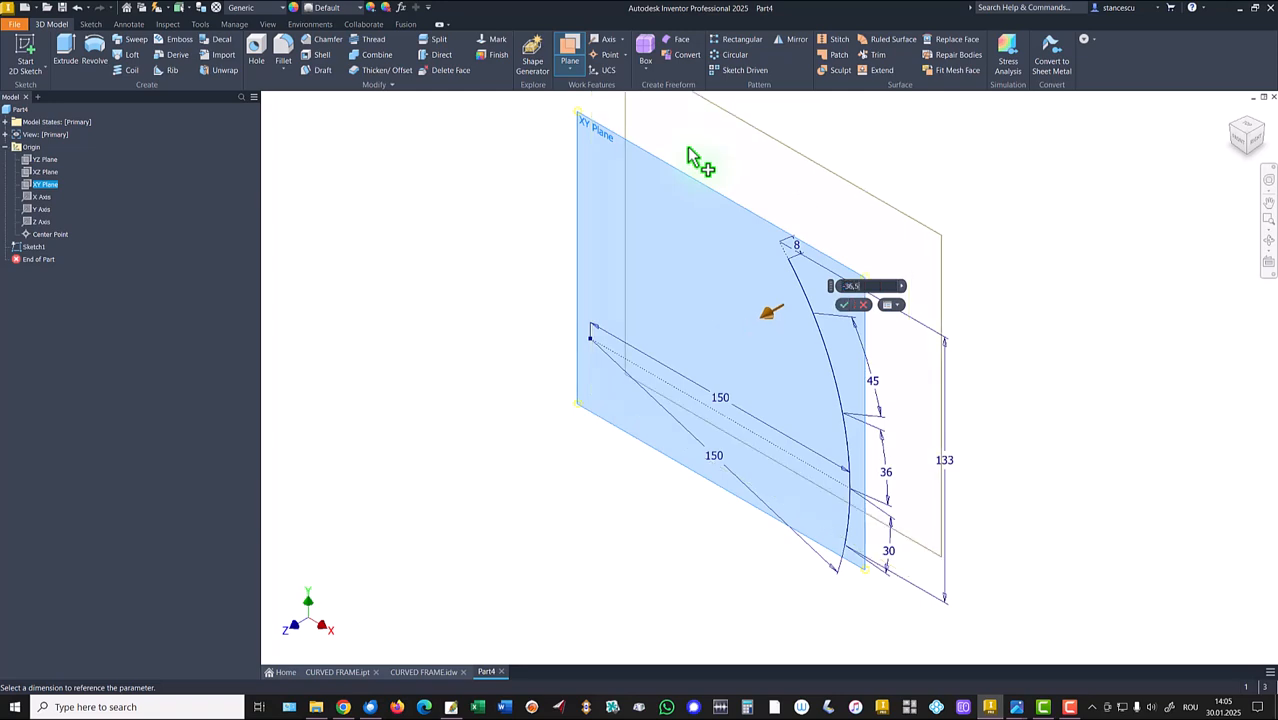
{"action": "type", "text": "2"}
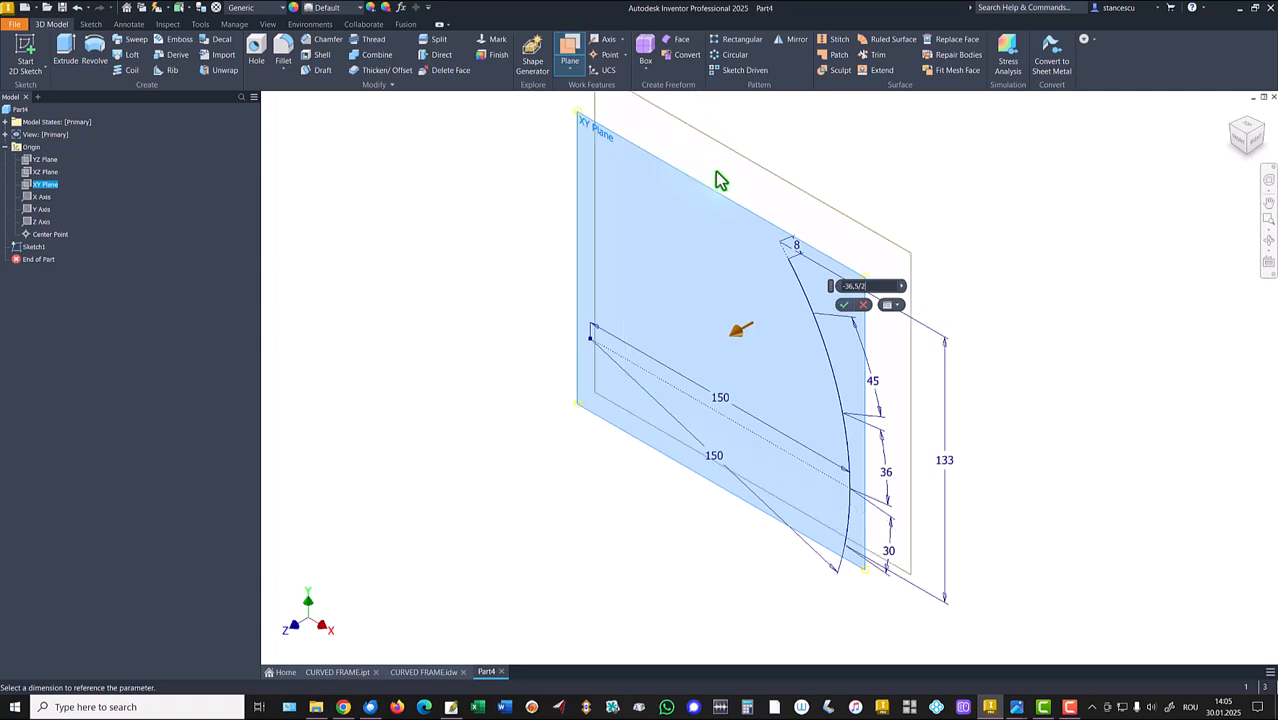
{"action": "left_click", "coordinate": [843, 306]}
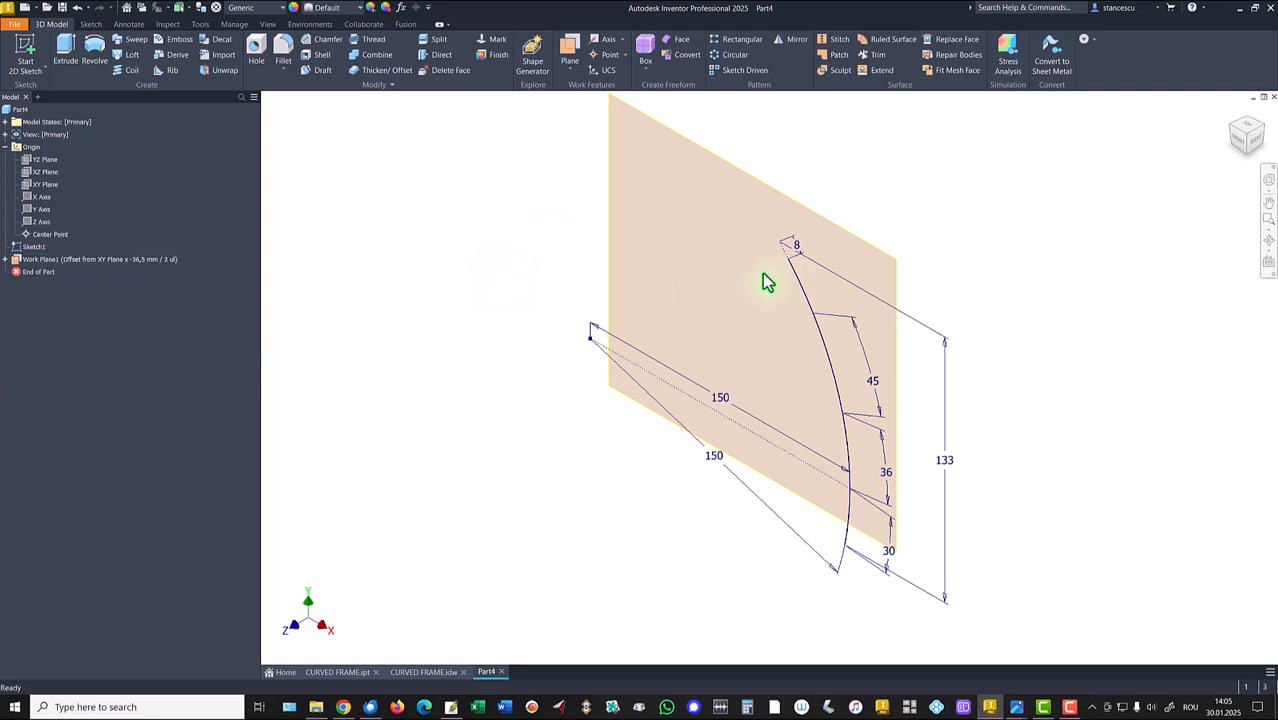
Start a sketch on the new offset work plane and project the free end of the 8 mm construction line onto it.
{"action": "left_click", "coordinate": [844, 230]}
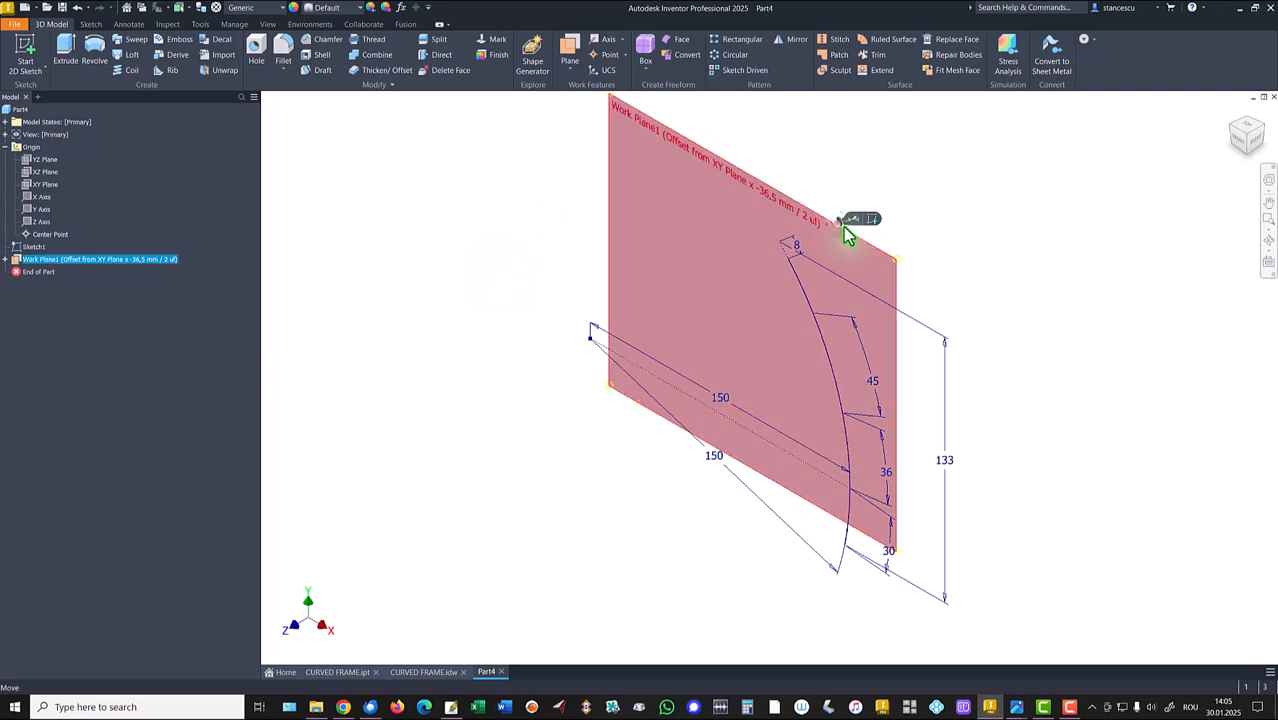
{"action": "left_click", "coordinate": [870, 222]}
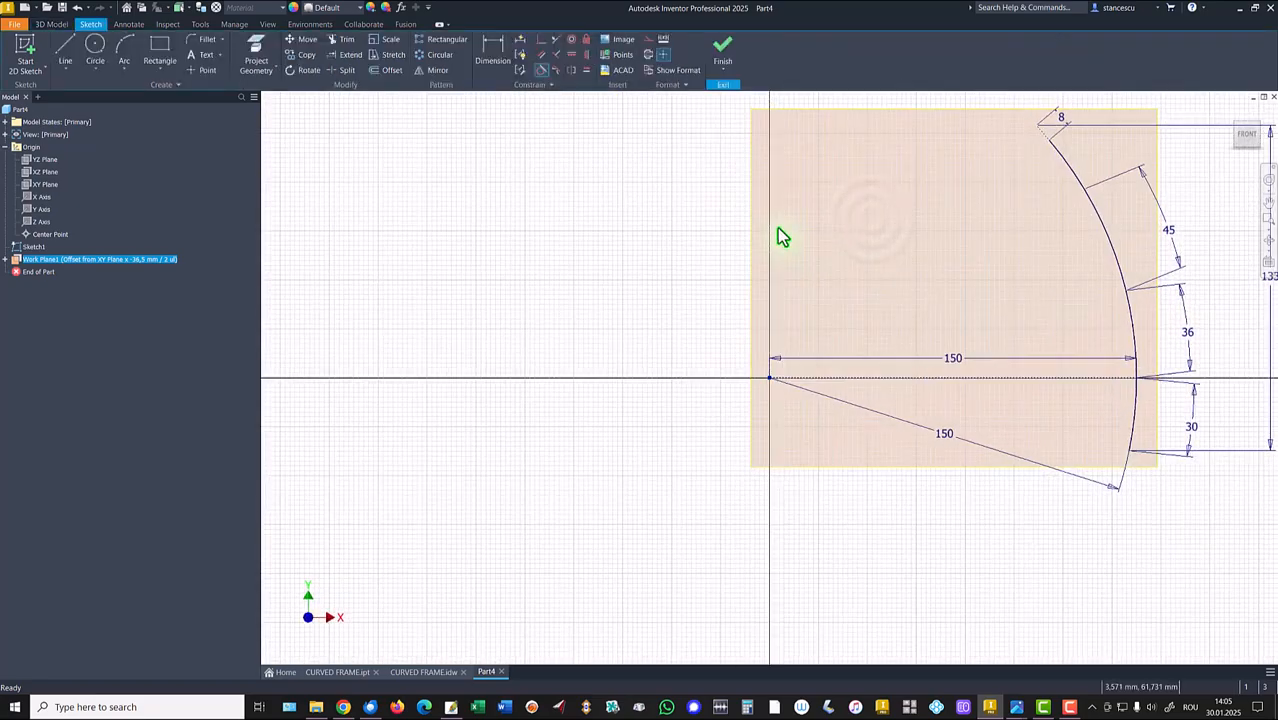
{"action": "key", "text": "F5"}
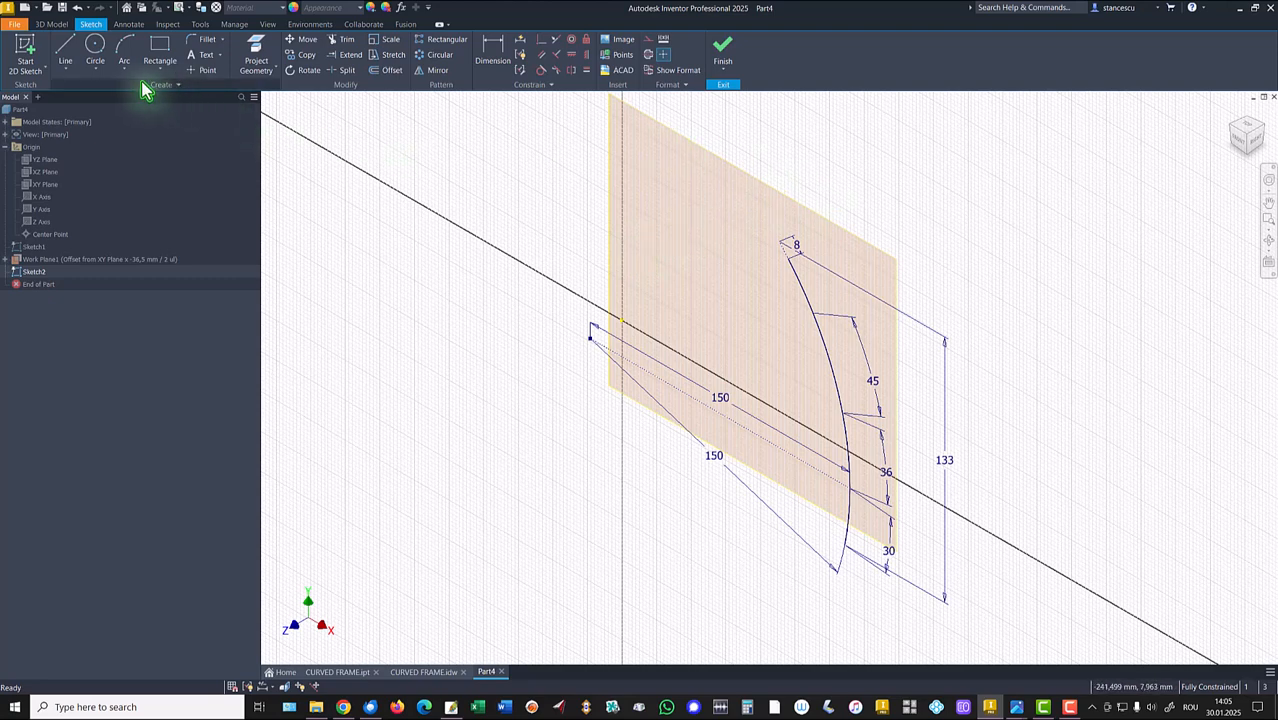
{"action": "left_click", "coordinate": [252, 52]}
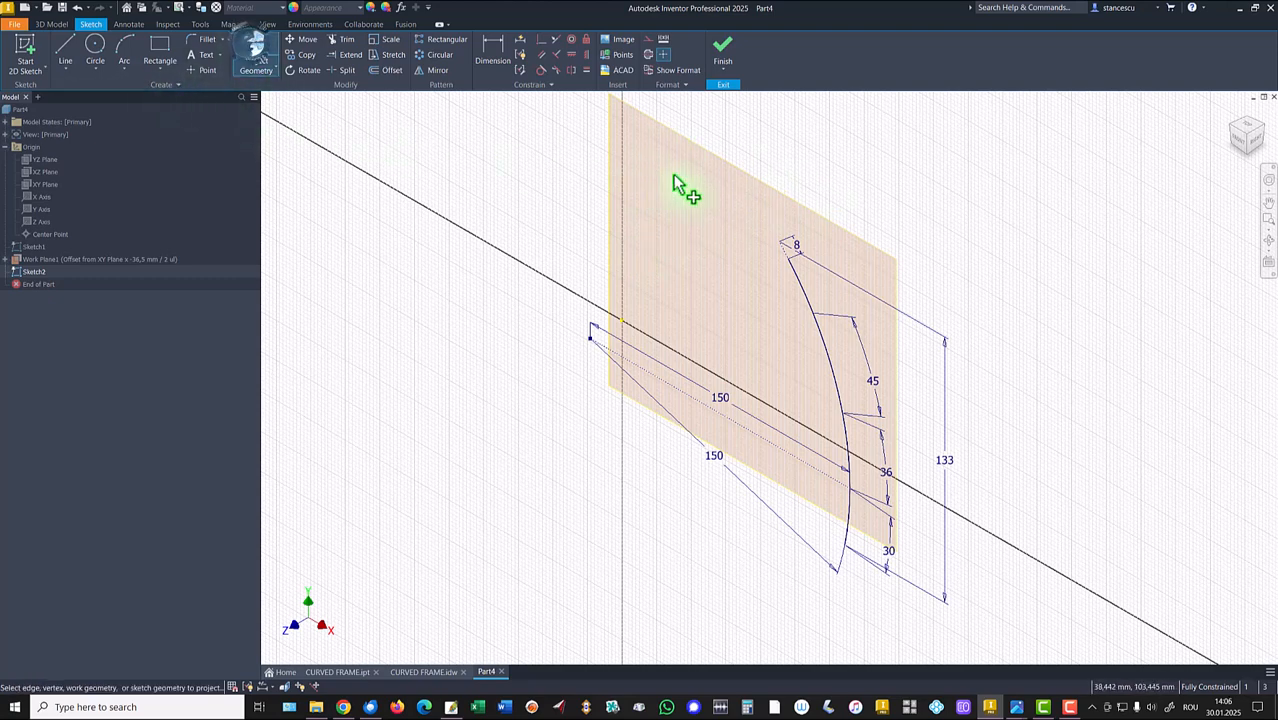
{"action": "left_click", "coordinate": [781, 247]}
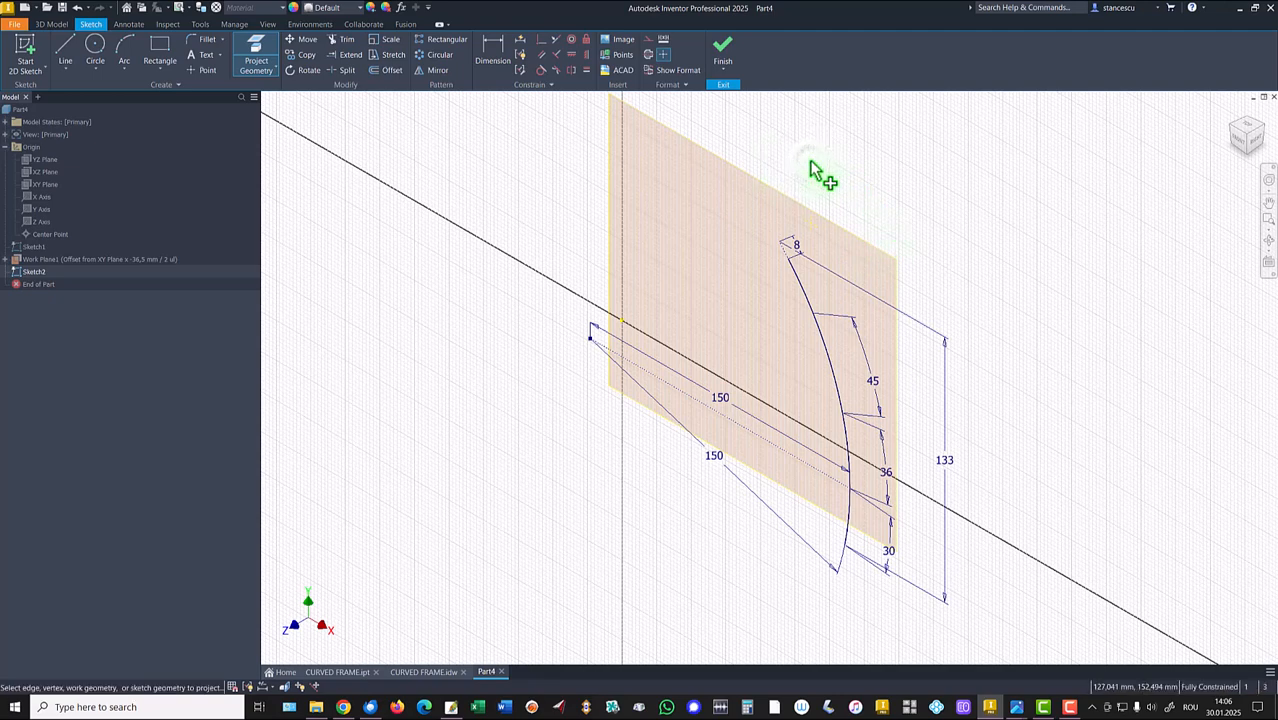
{"action": "key", "text": "Escape"}
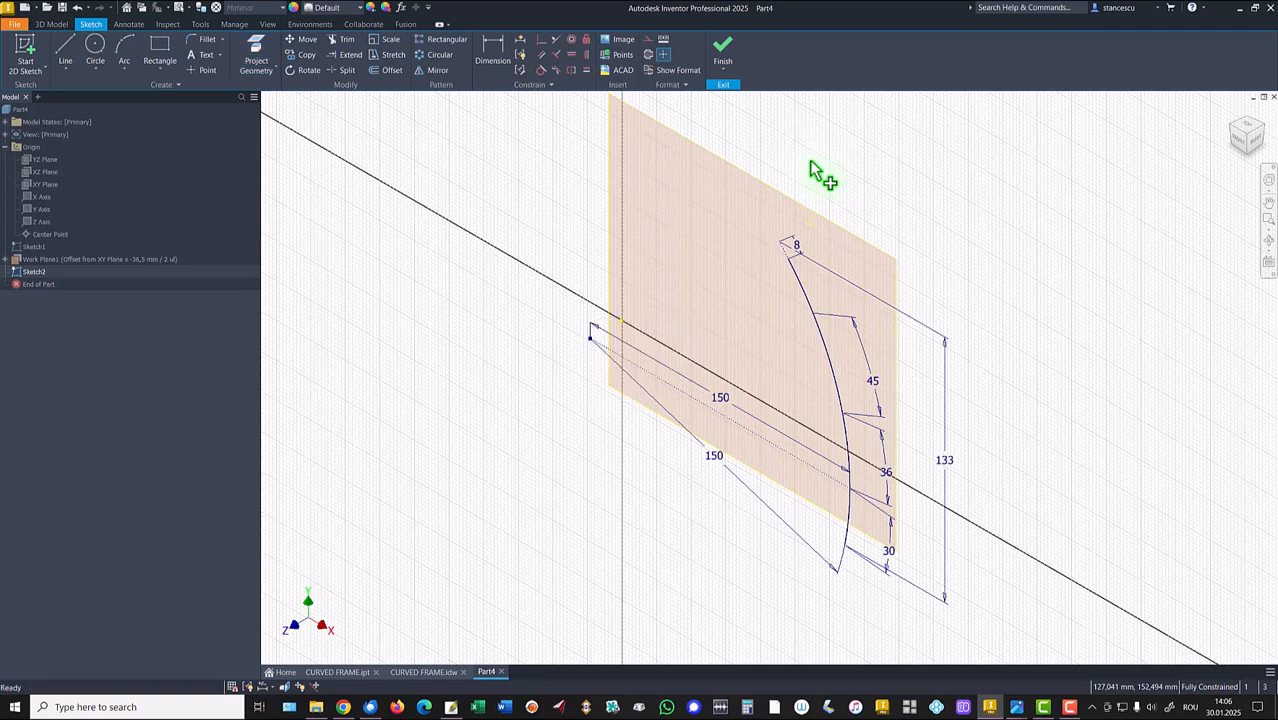
Switch the in-canvas color scheme to High Contrast in the application options.
{"action": "key", "text": "alt"}
{"action": "key", "text": "f"}
{"action": "key", "text": "i"}
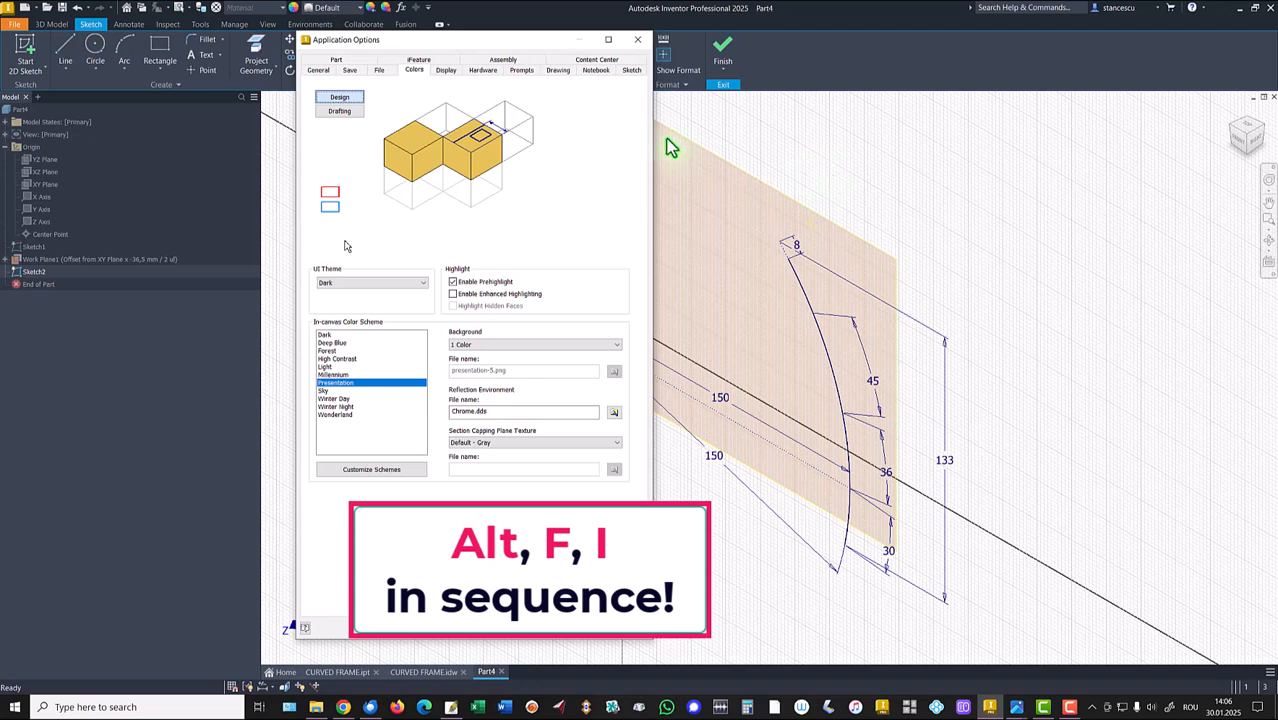
{"action": "left_click", "coordinate": [337, 358]}
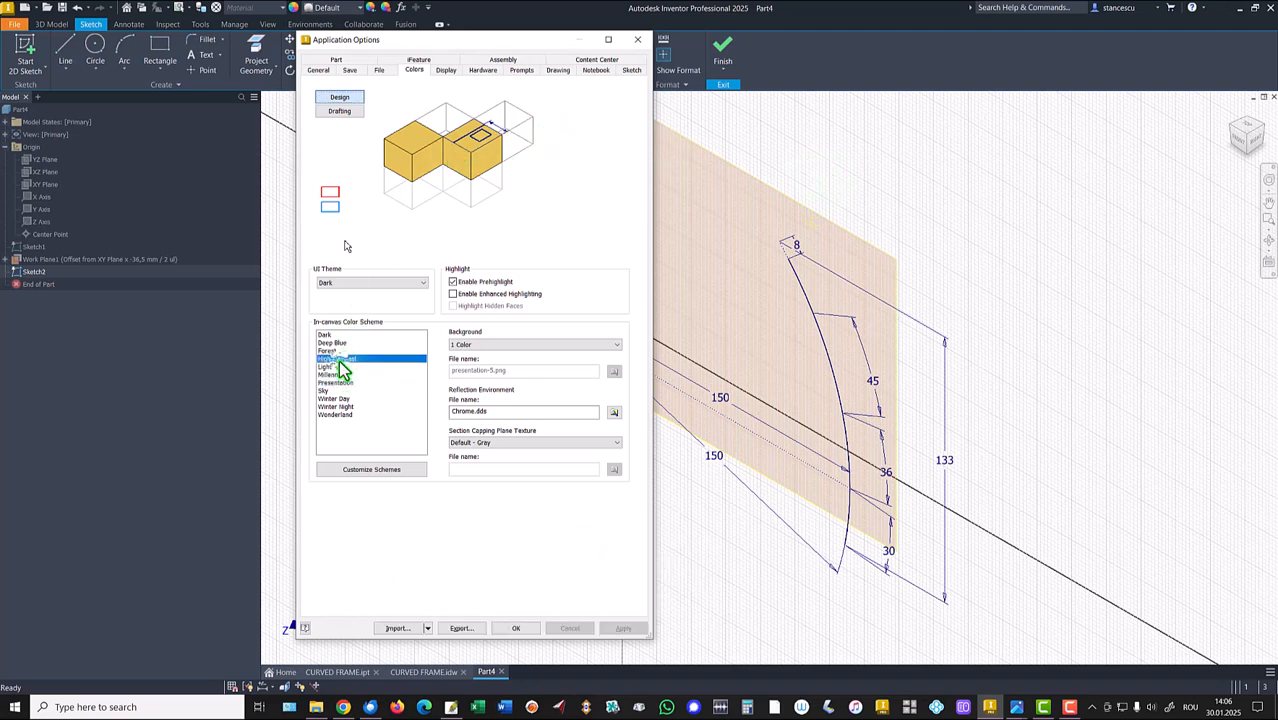
{"action": "left_click", "coordinate": [515, 630]}
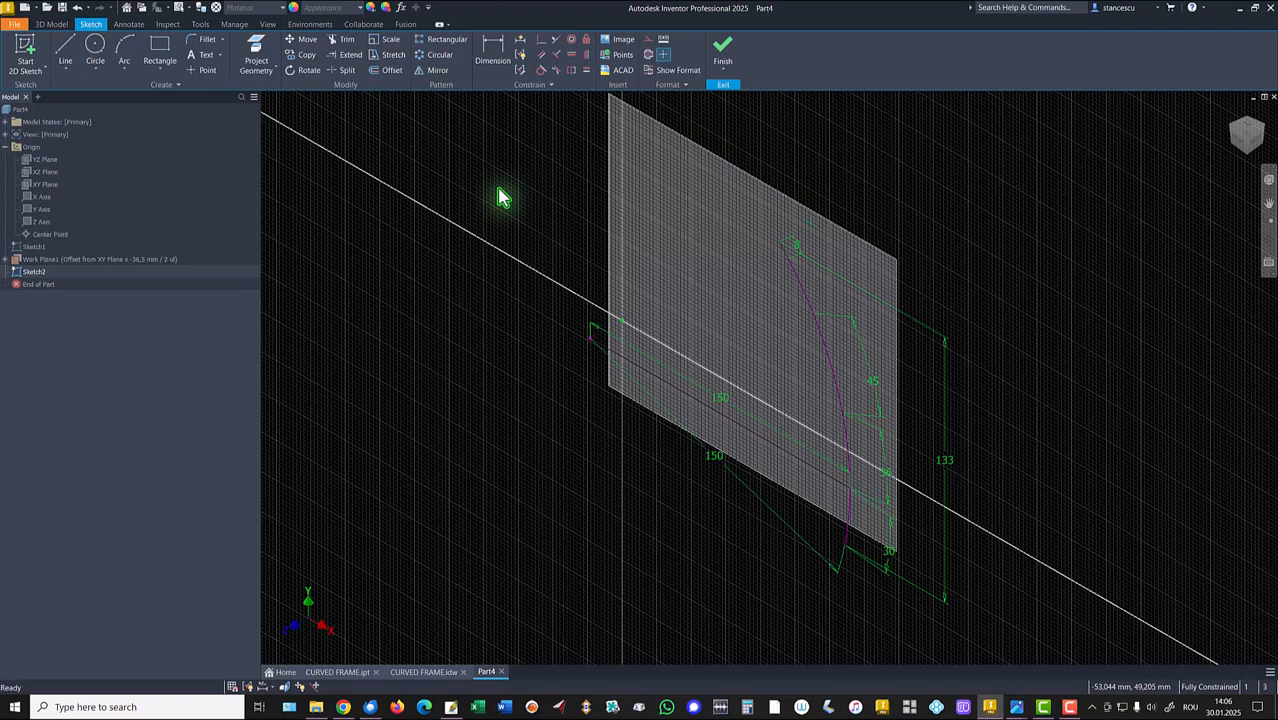
Finish the sketch on the offset work plane and hide that work plane.
{"action": "left_click", "coordinate": [723, 58]}
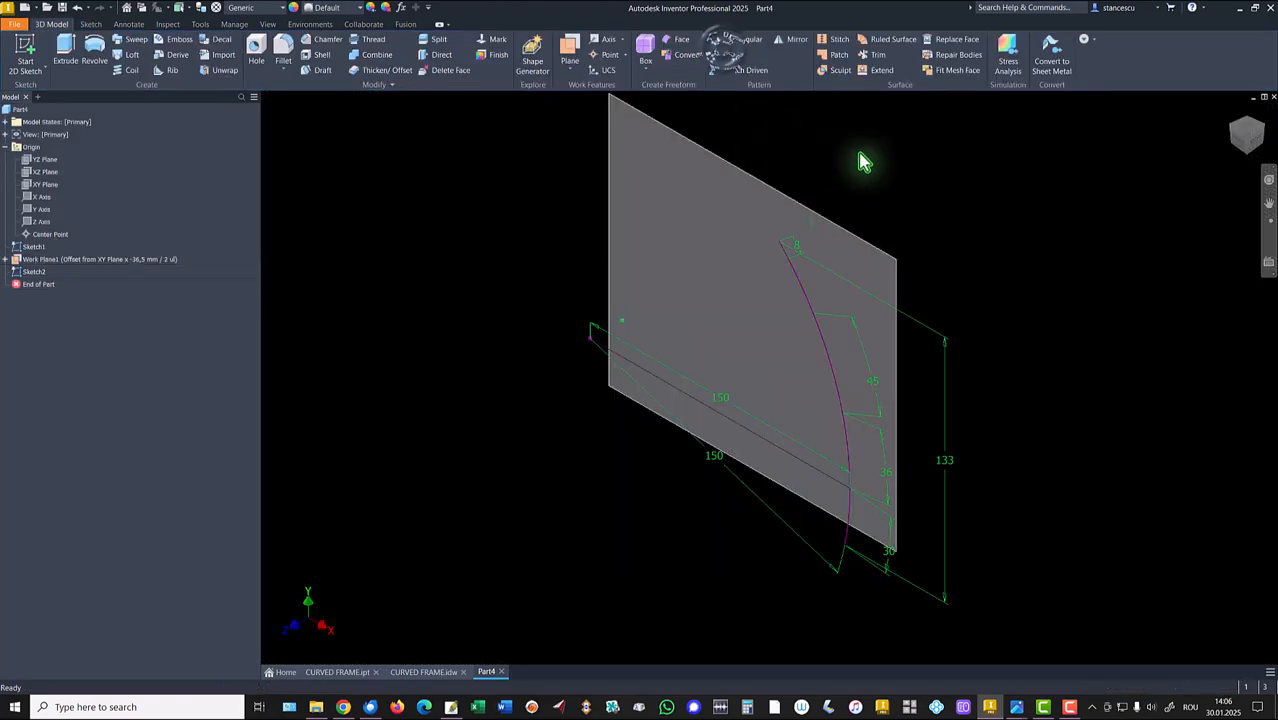
{"action": "left_click", "coordinate": [888, 262]}
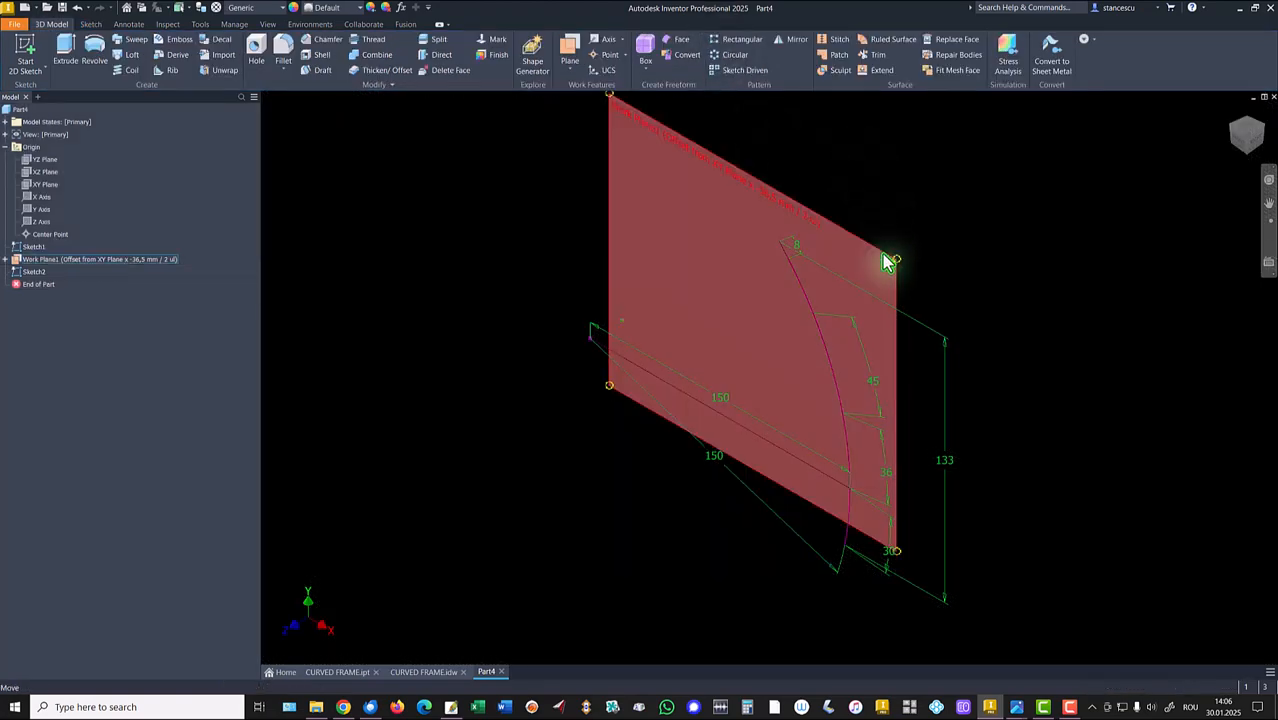
{"action": "right_click", "coordinate": [886, 258]}
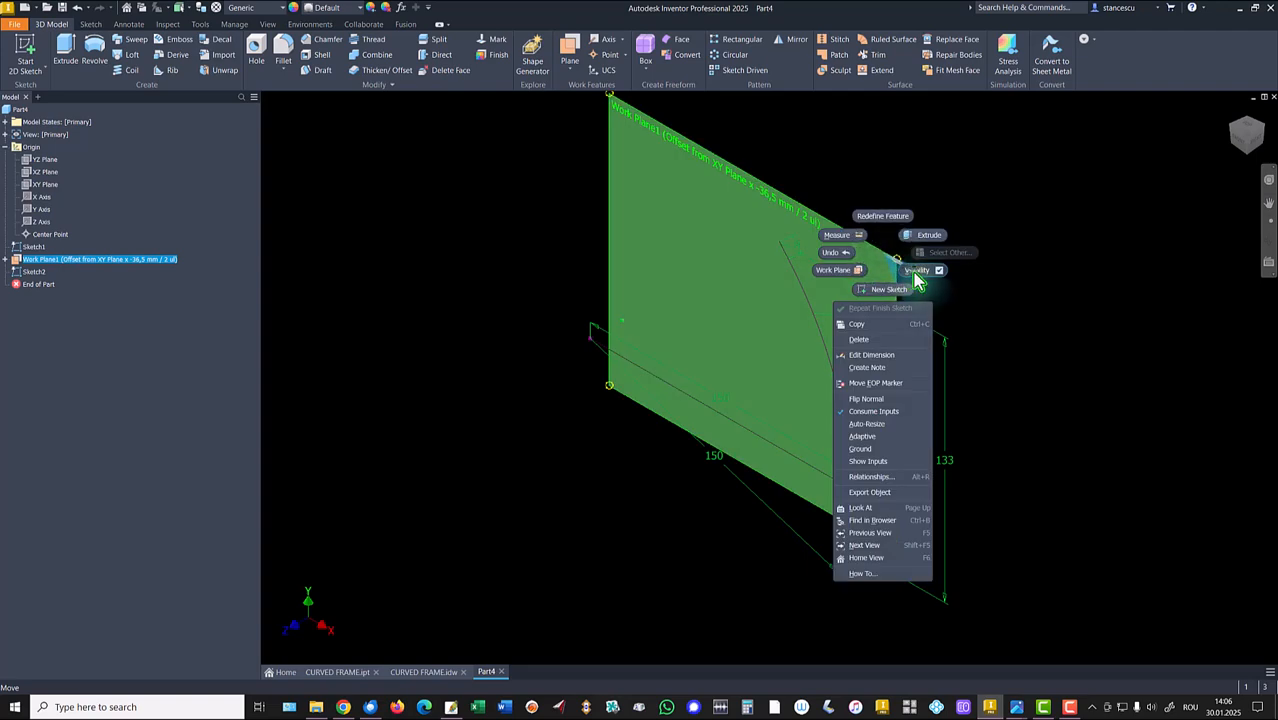
{"action": "left_click", "coordinate": [916, 272]}
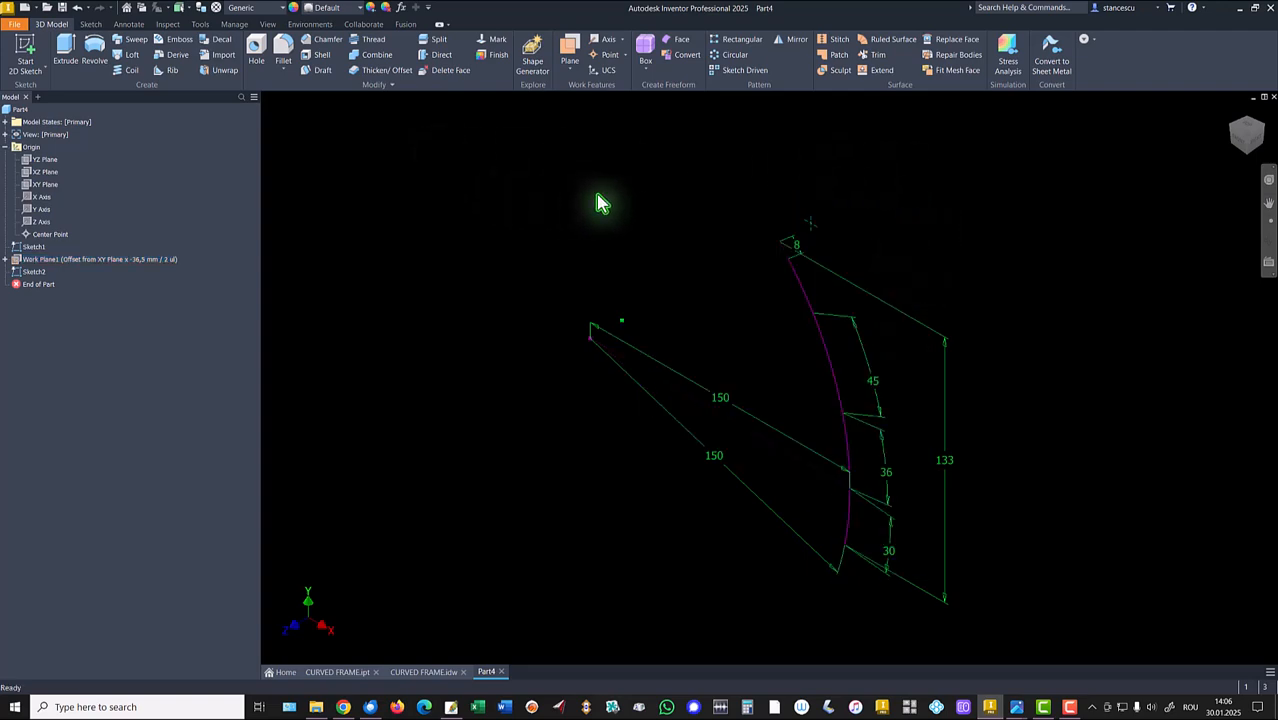
Create a work plane through three points: the projected point and both ends of the 8 mm construction line.
{"action": "left_click", "coordinate": [568, 60]}
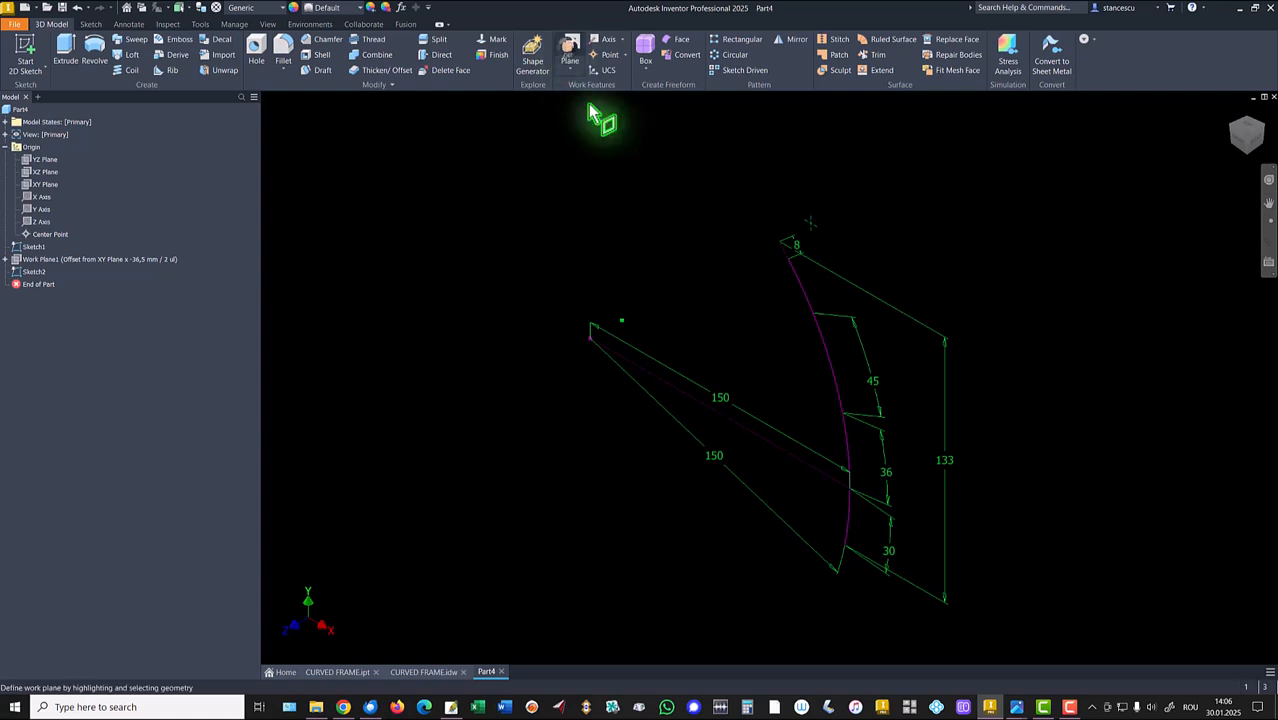
{"action": "scroll", "coordinate": [845, 210], "scroll_direction": "up", "scroll_amount": 3}
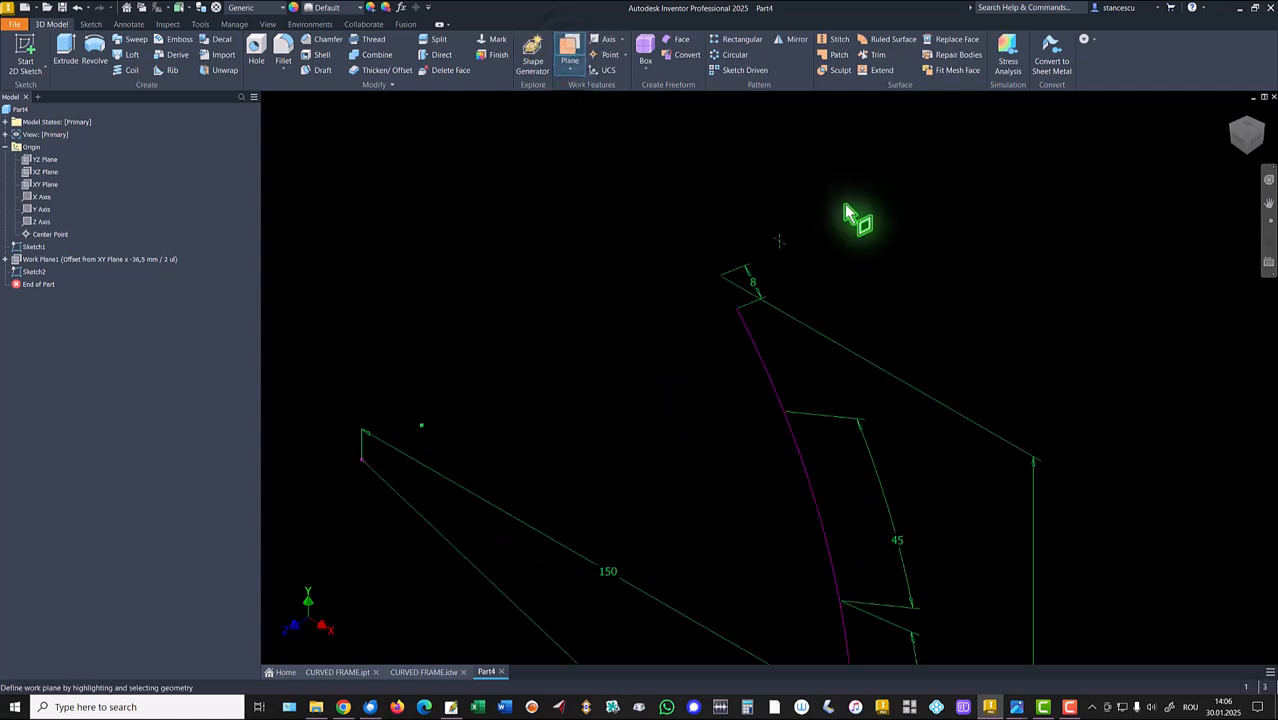
{"action": "left_click", "coordinate": [780, 243]}
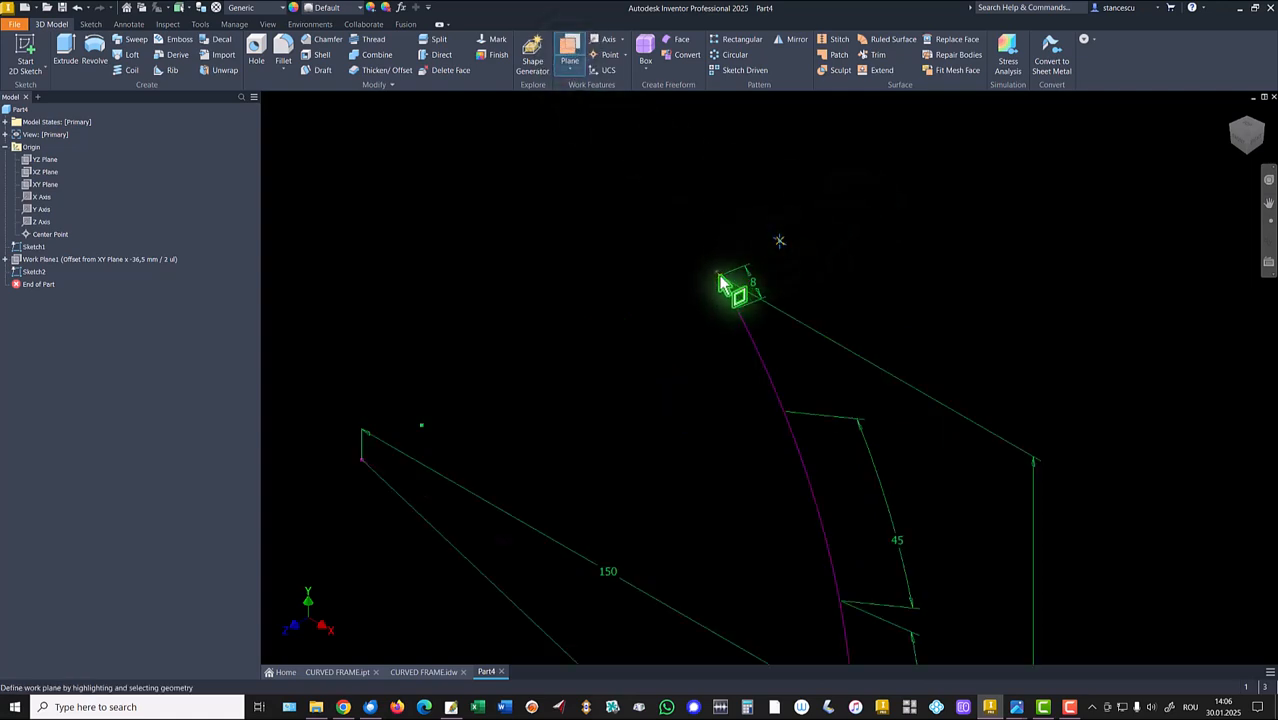
{"action": "left_click", "coordinate": [720, 276]}
{"action": "left_click", "coordinate": [736, 309]}
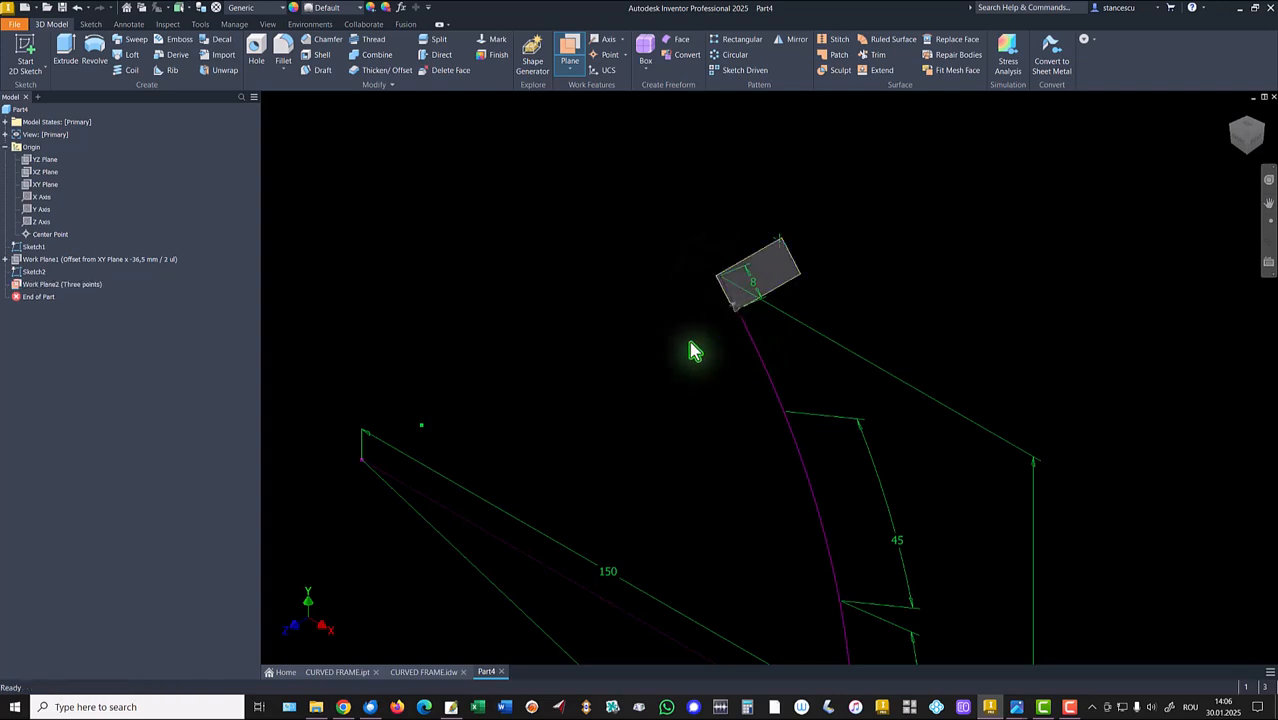
On the three-point work plane, sketch a line from the projected point along the horizontal axis, continuing into a tangent arc to the side path's upper end.
{"action": "left_click", "coordinate": [788, 297]}
{"action": "key", "text": "Page_Up"}
{"action": "key", "text": "s"}
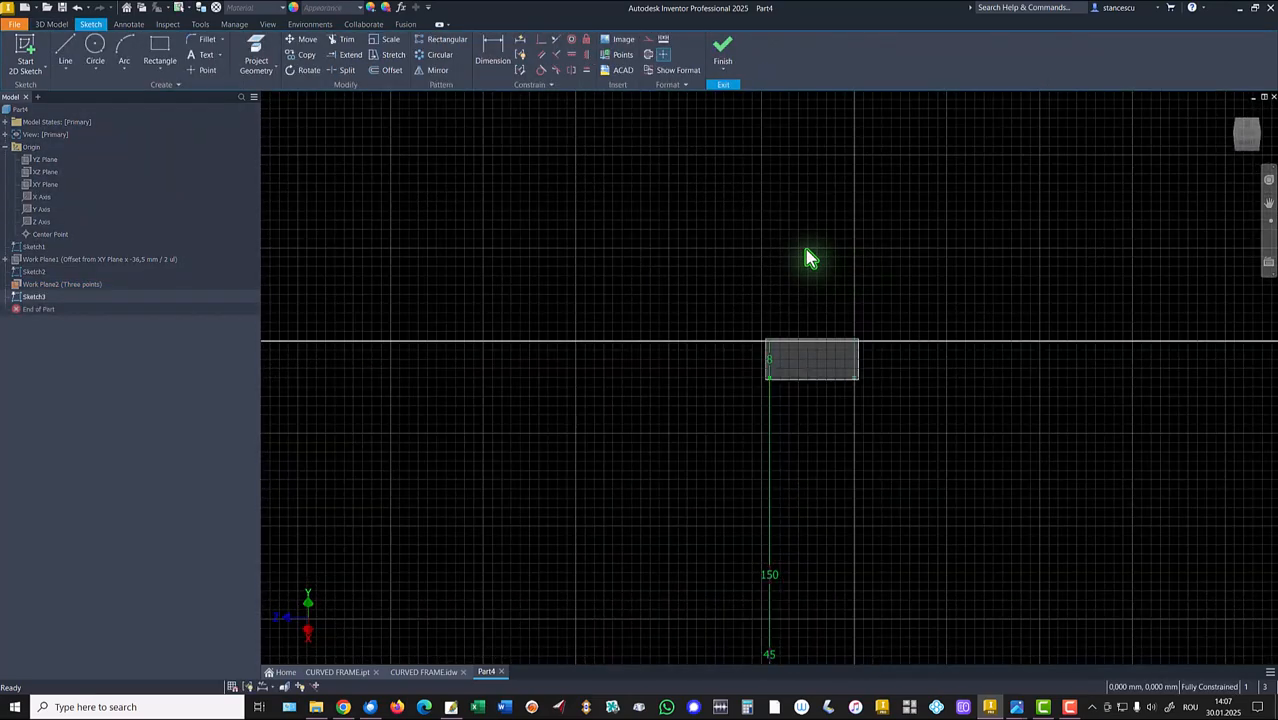
{"action": "key", "text": "F5"}
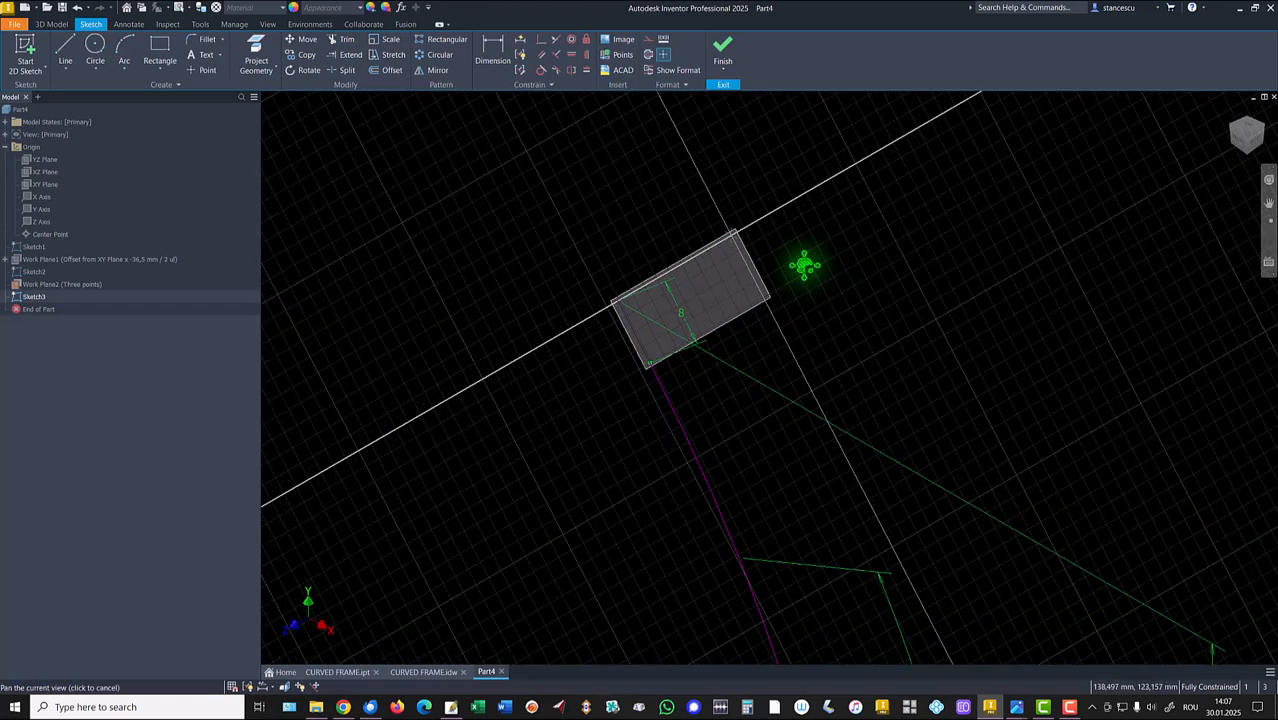
{"action": "middle_click_drag", "start_coordinate": [805, 270], "coordinate": [850, 265]}
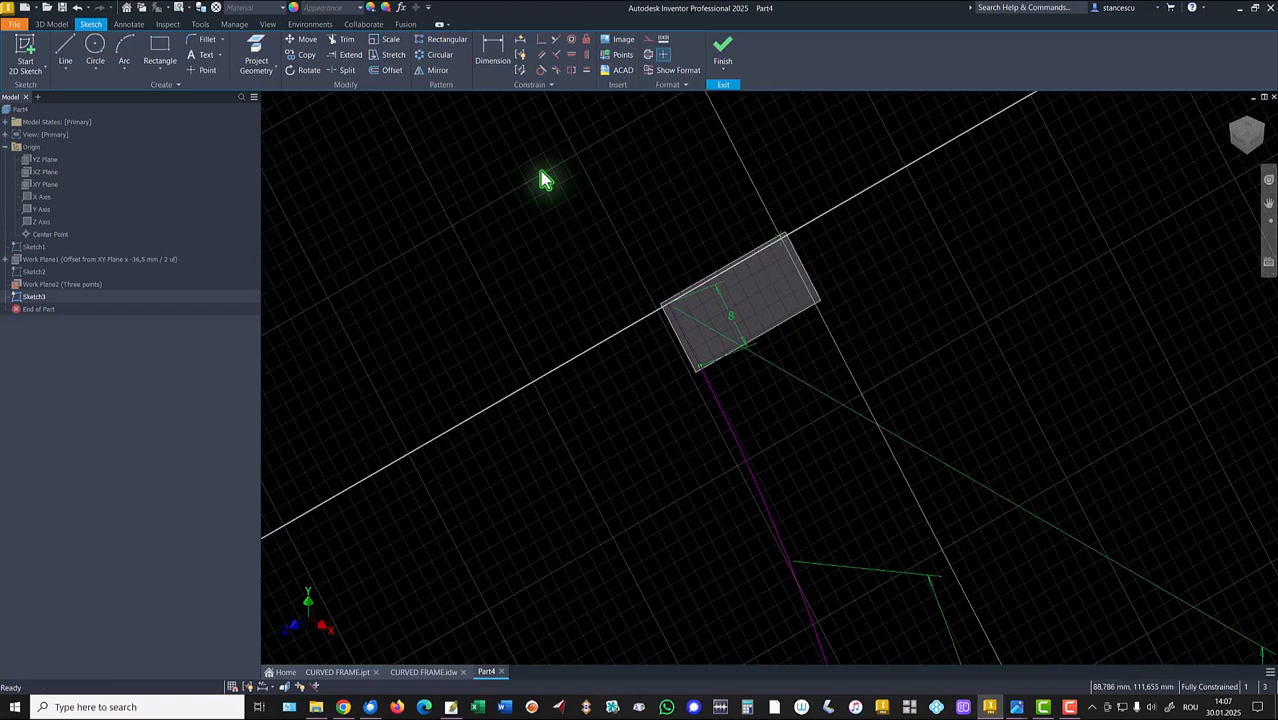
{"action": "left_click", "coordinate": [254, 54]}
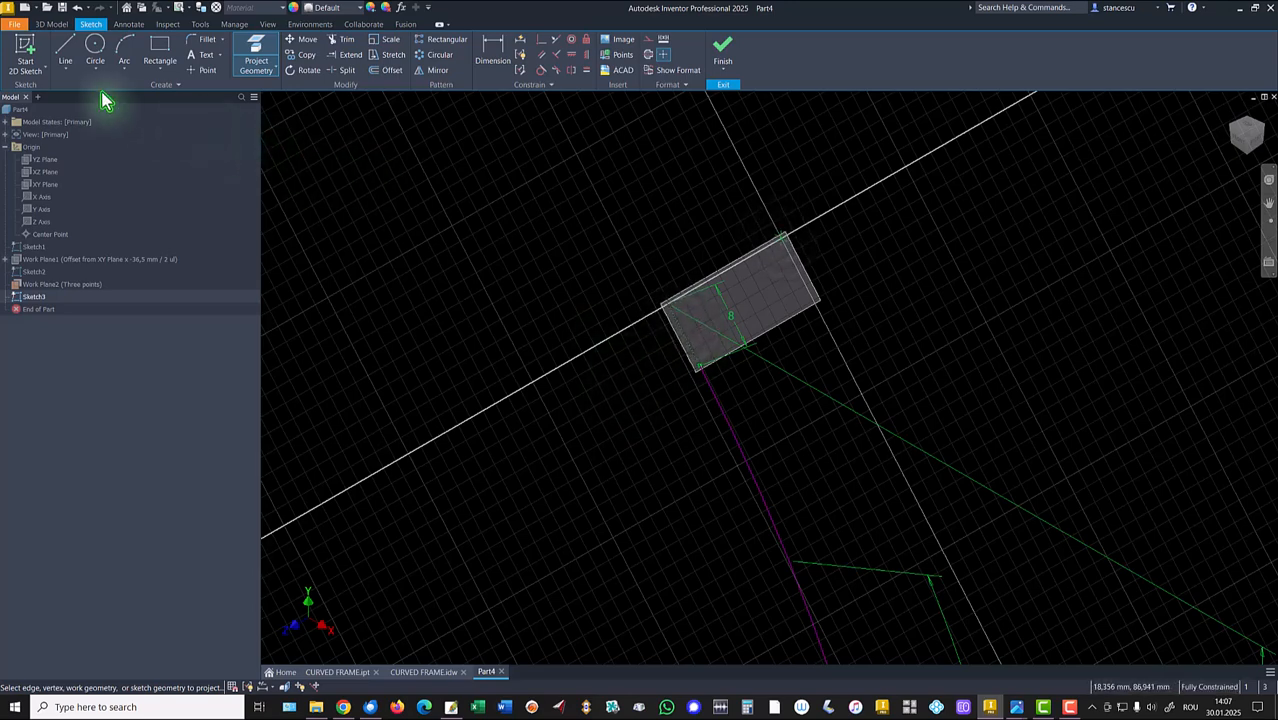
{"action": "left_click", "coordinate": [63, 54]}
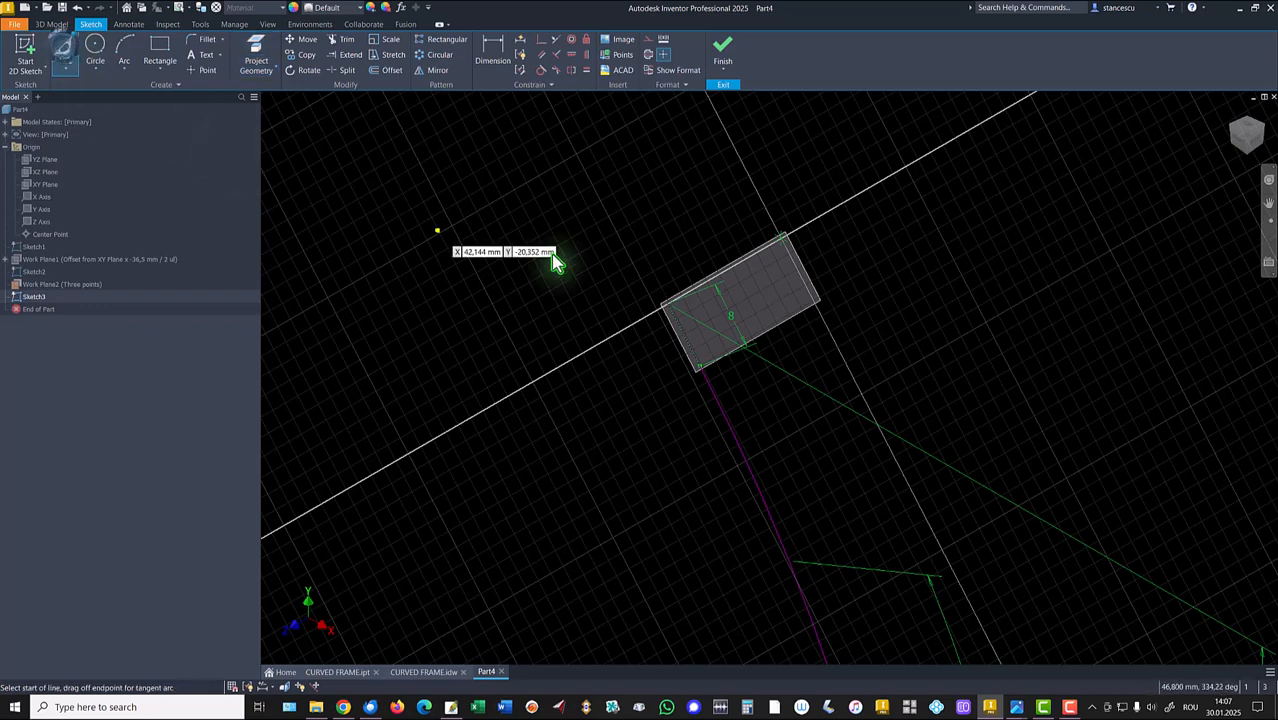
{"action": "left_click", "coordinate": [780, 239]}
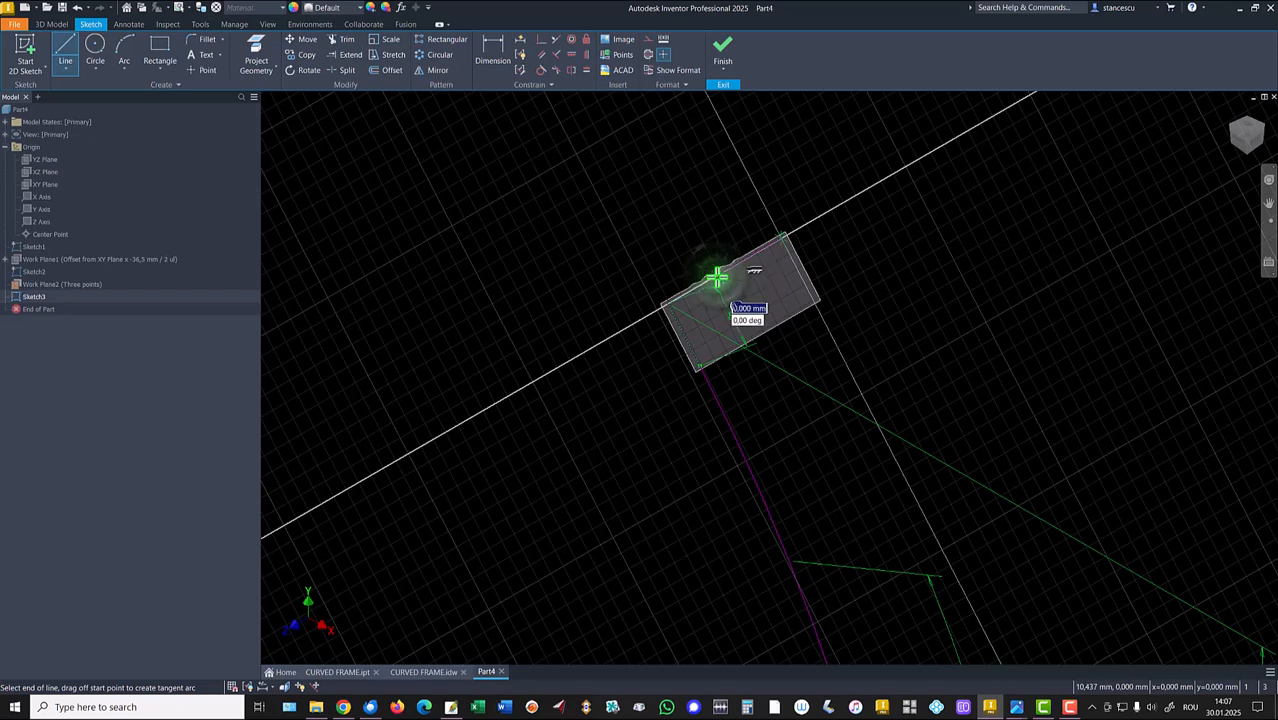
{"action": "left_click_drag", "start_coordinate": [717, 277], "coordinate": [701, 366]}
Make the corner arc tangent to the 8 mm construction line and check the constraints on the line and arc.
{"action": "left_click", "coordinate": [542, 71]}
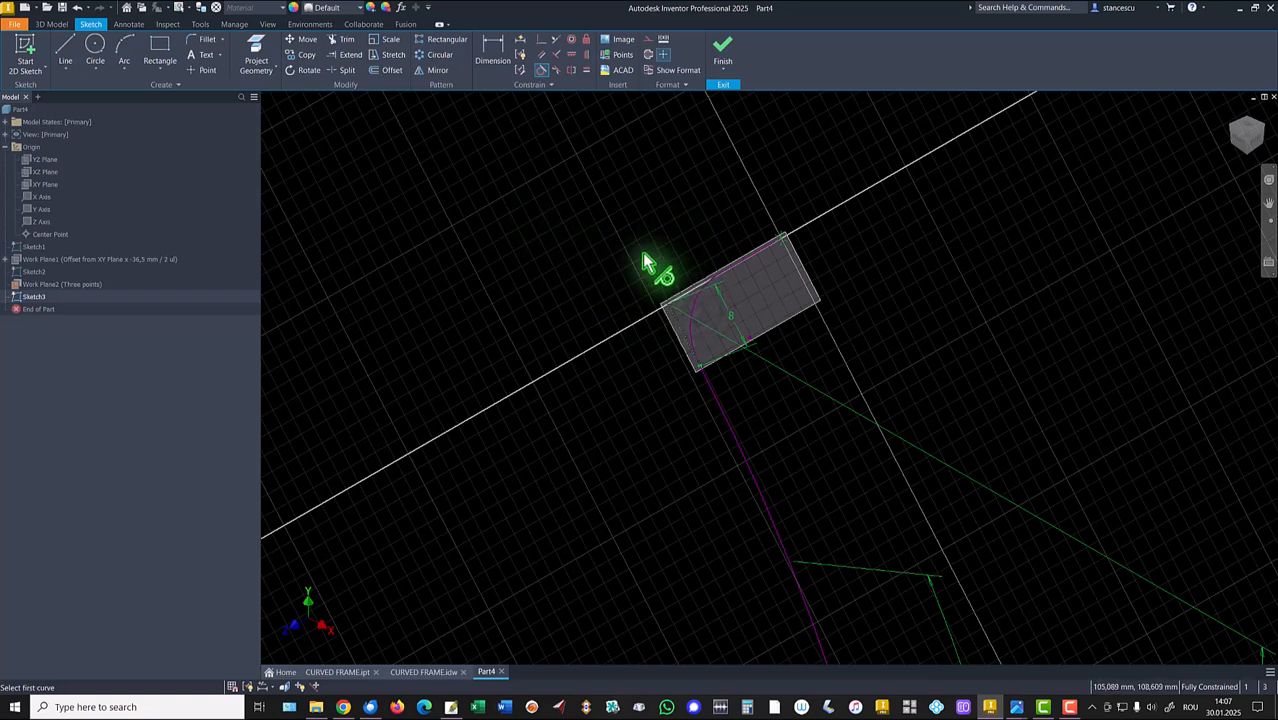
{"action": "scroll", "coordinate": [740, 315], "scroll_direction": "up", "scroll_amount": 5}
{"action": "scroll", "coordinate": [785, 320], "scroll_direction": "down", "scroll_amount": 2}
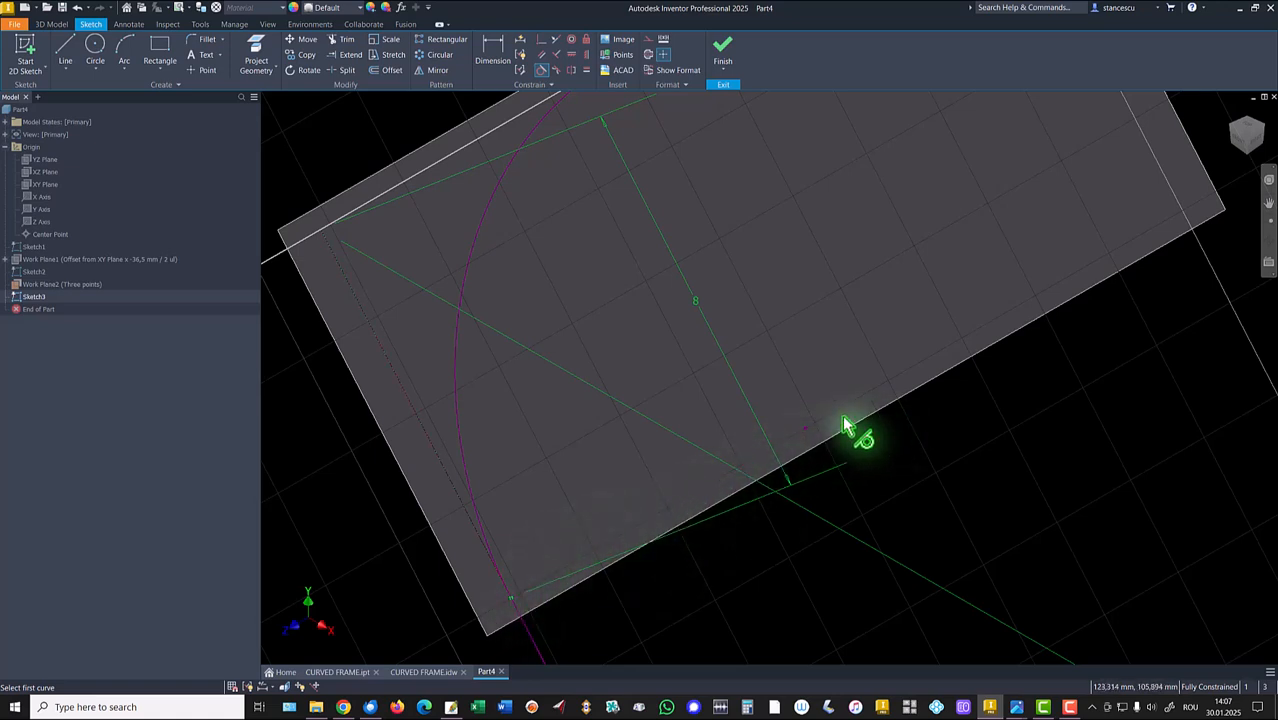
{"action": "middle_click_drag", "start_coordinate": [824, 354], "coordinate": [817, 382]}
{"action": "middle_click_drag", "start_coordinate": [799, 277], "coordinate": [796, 277]}
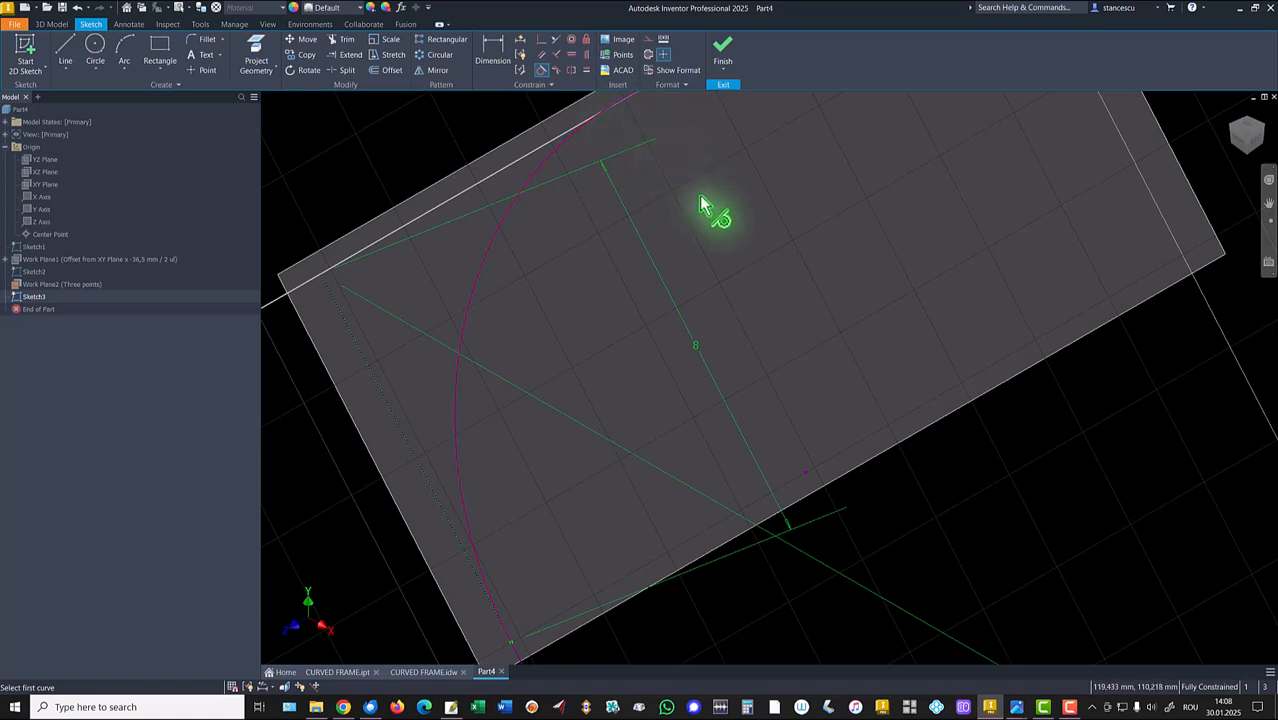
{"action": "key", "text": "Escape"}
{"action": "scroll", "coordinate": [701, 206], "scroll_direction": "down", "scroll_amount": 3}
{"action": "middle_click_drag", "start_coordinate": [699, 218], "coordinate": [686, 269]}
{"action": "left_click", "coordinate": [661, 186]}
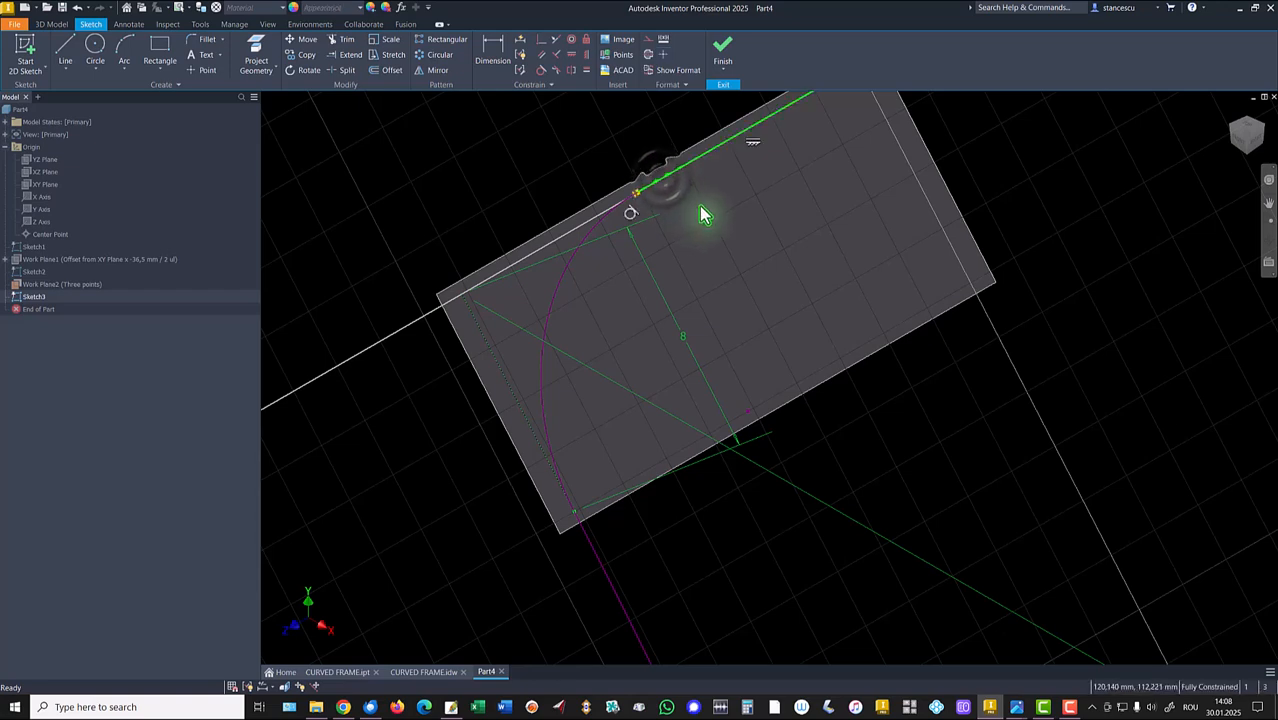
{"action": "left_click", "coordinate": [567, 268]}
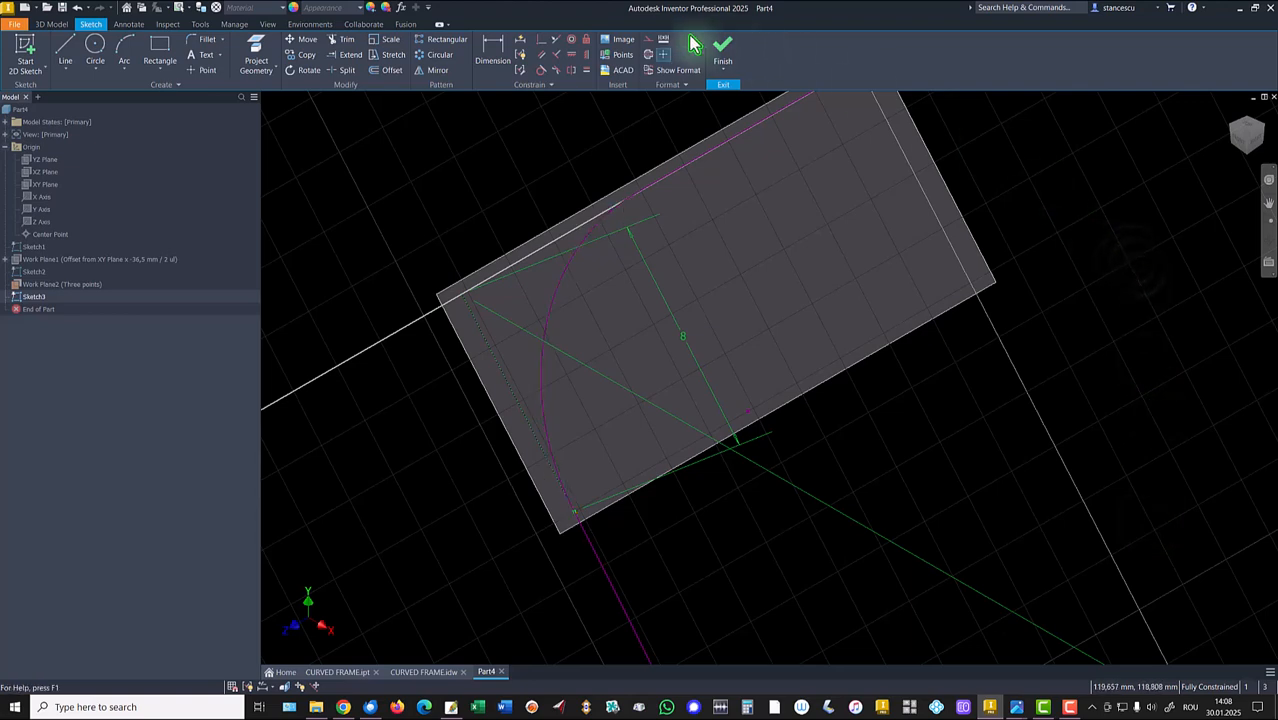
Finish the corner sketch, return to the home view and hide the three-point work plane.
{"action": "left_click", "coordinate": [726, 58]}
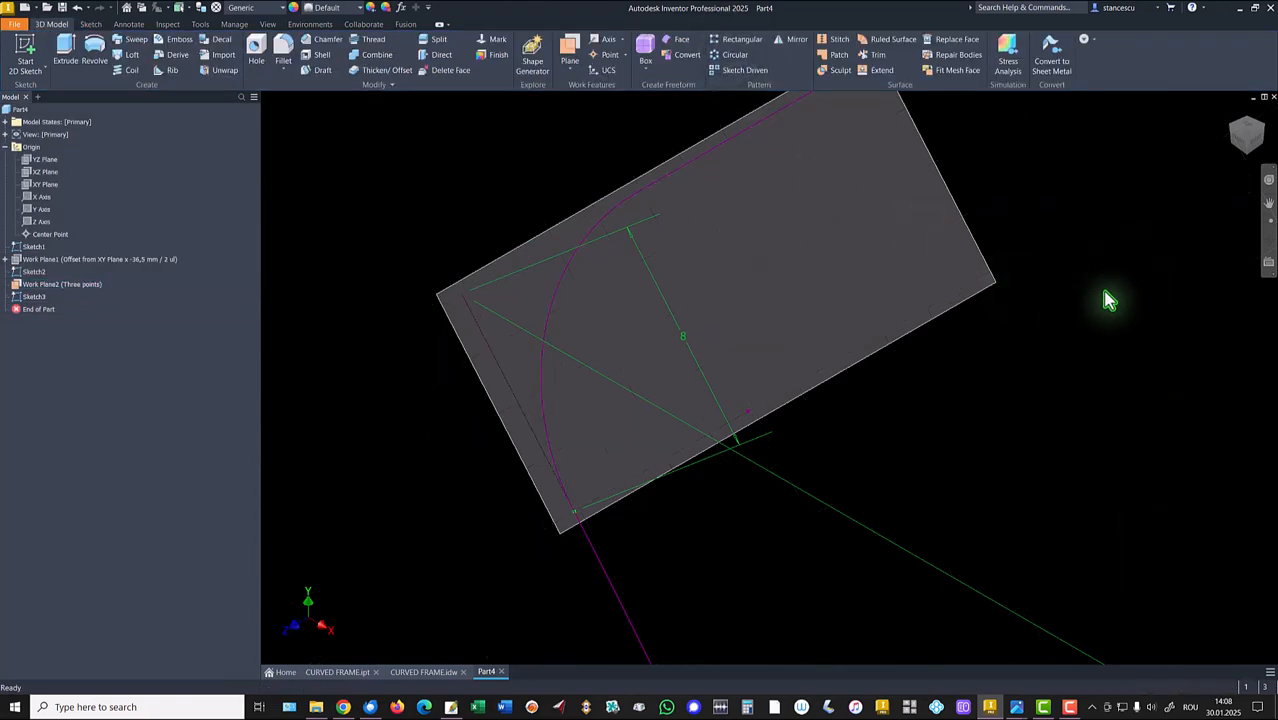
{"action": "key", "text": "F6"}
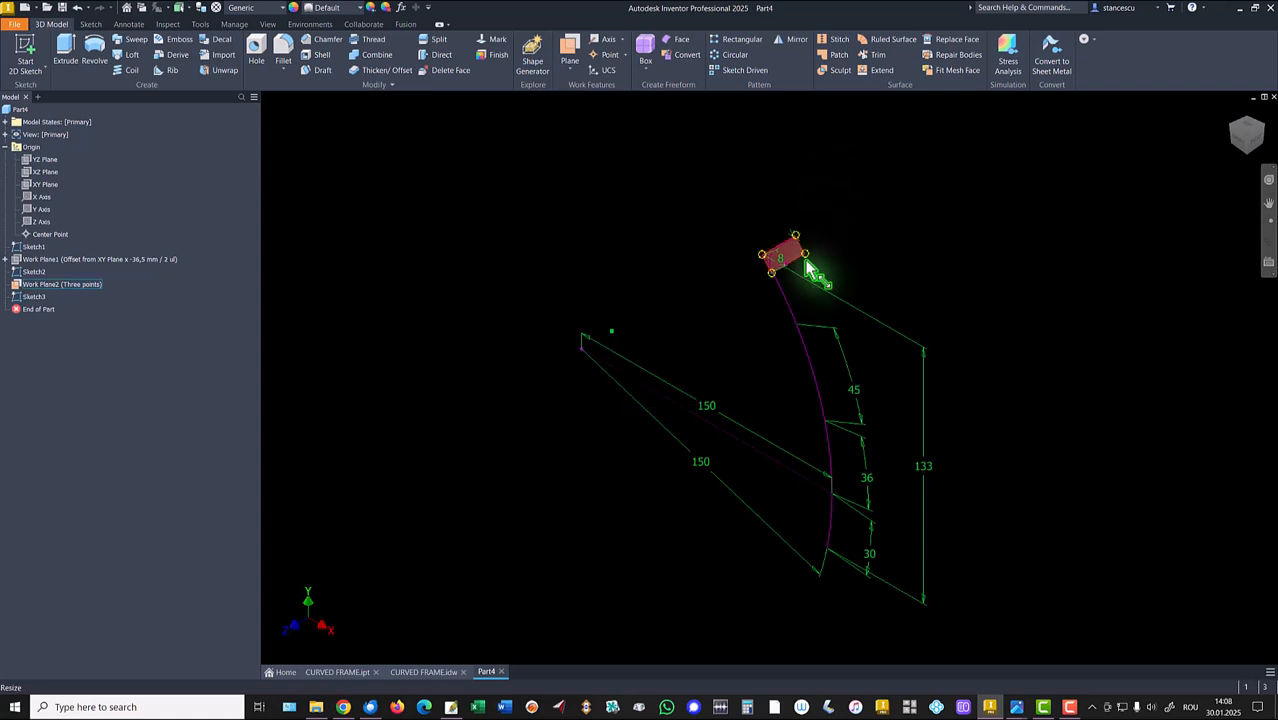
{"action": "right_click", "coordinate": [805, 268]}
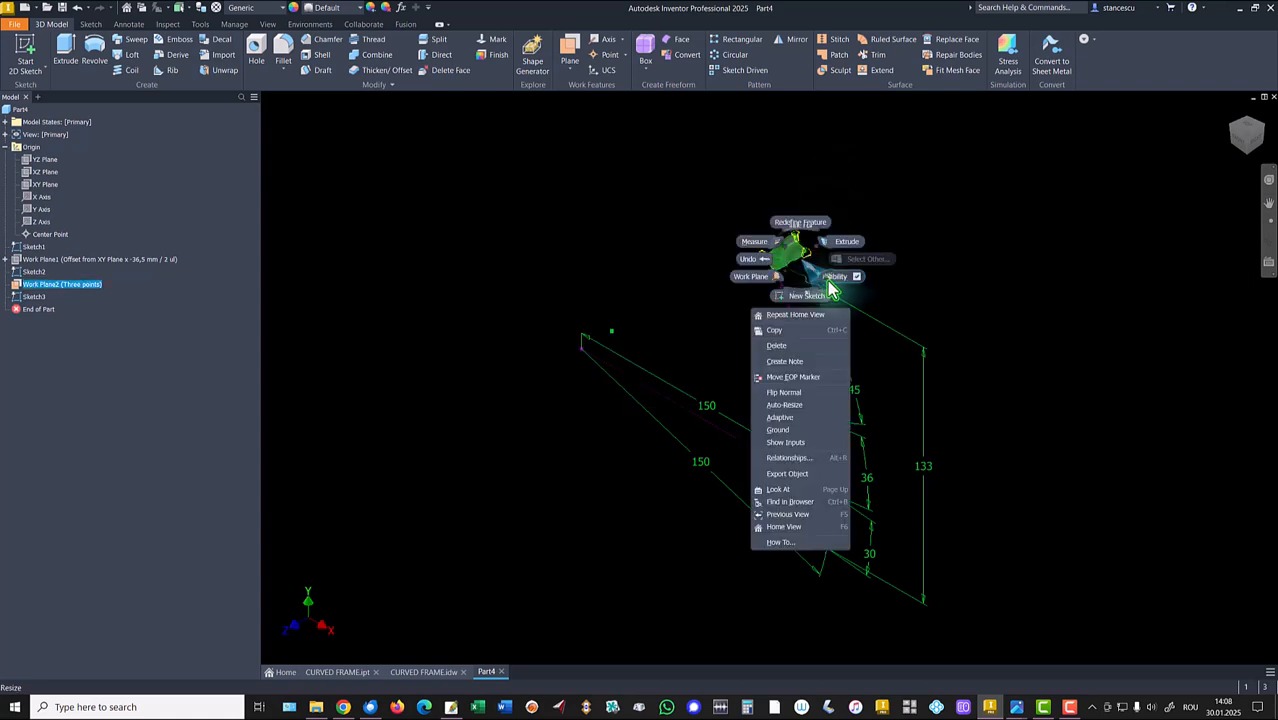
{"action": "left_click", "coordinate": [836, 282]}
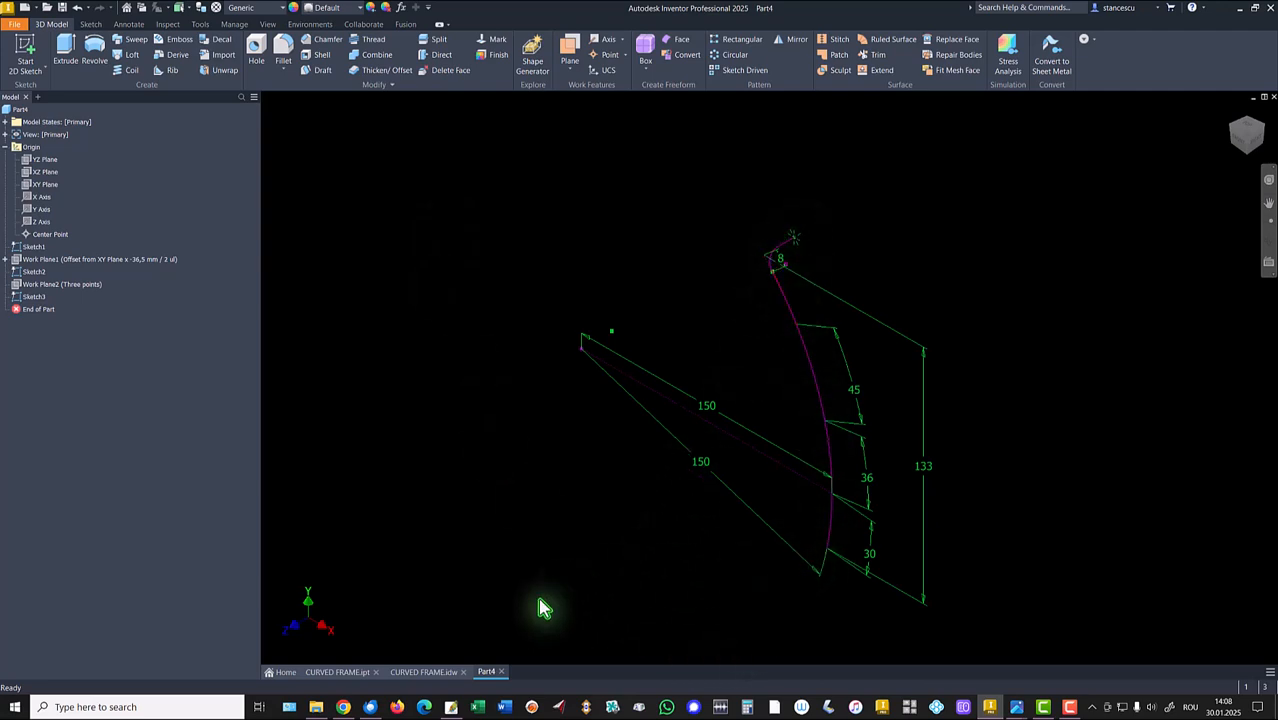
Check the frame's bar diameter in the drawing and create a work plane normal to the 30 mm arc at its lower endpoint.
{"action": "left_click", "coordinate": [420, 672]}
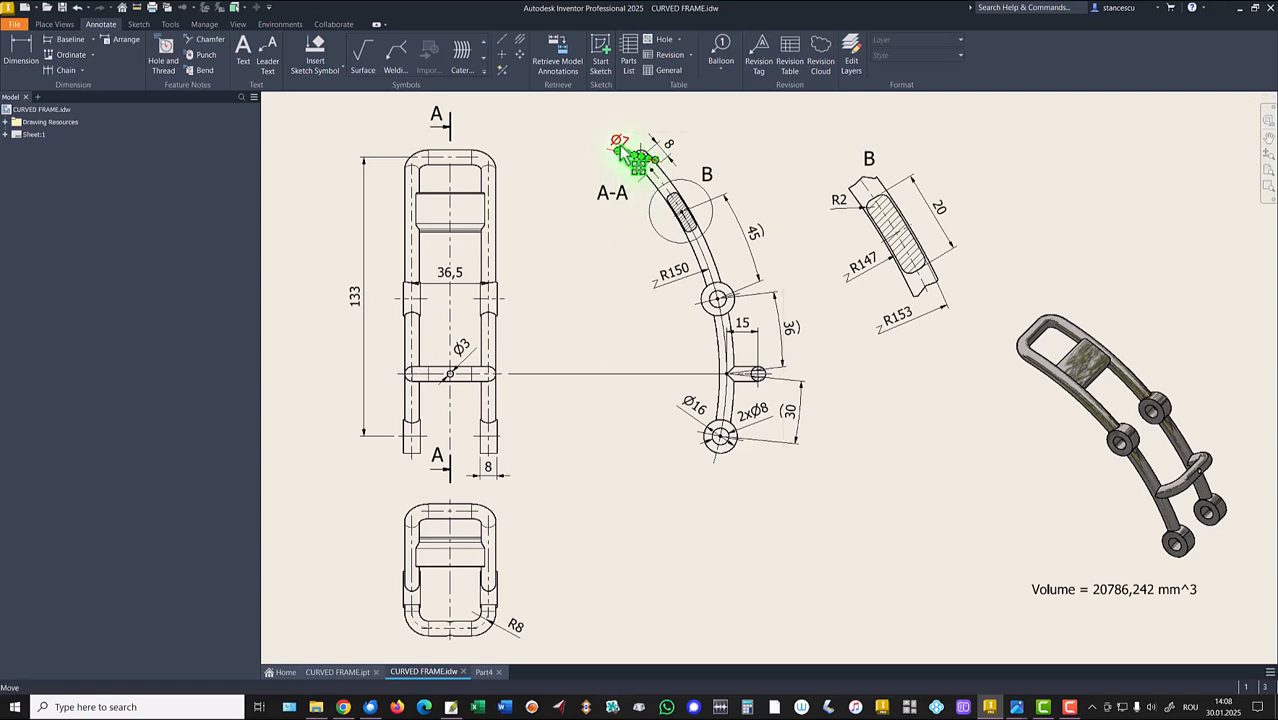
{"action": "left_click", "coordinate": [484, 672]}
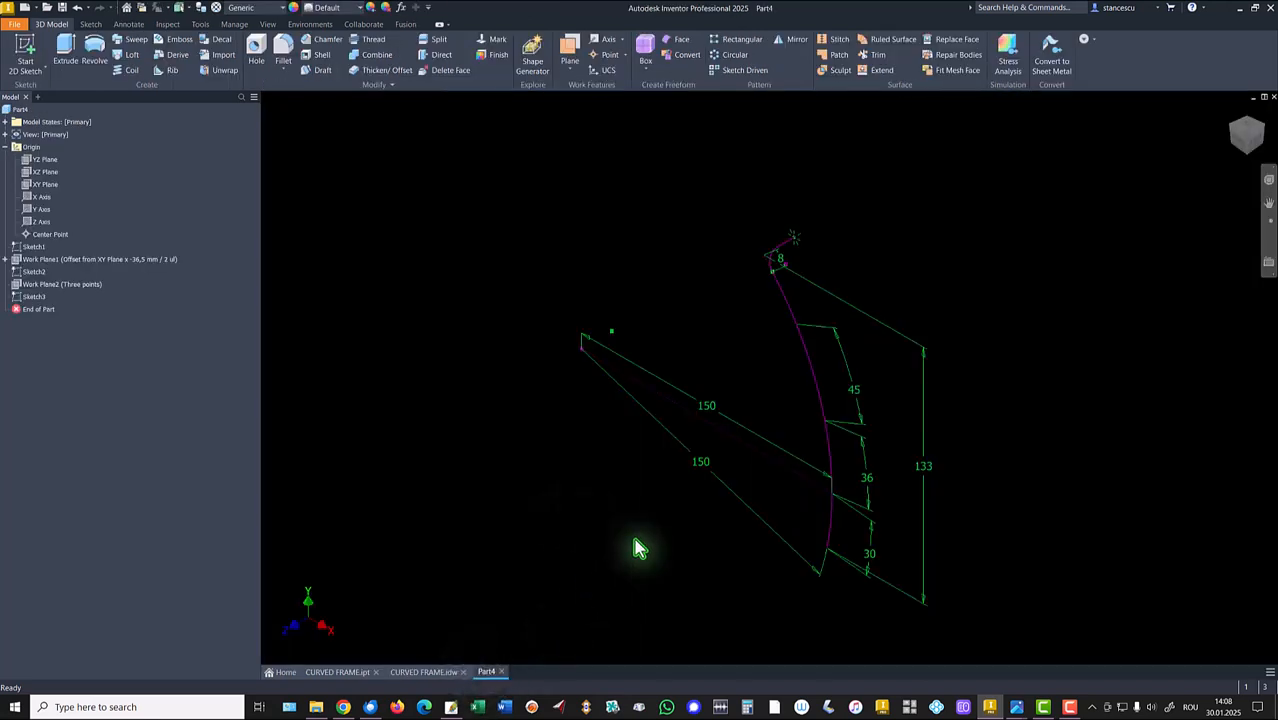
{"action": "left_click", "coordinate": [568, 50]}
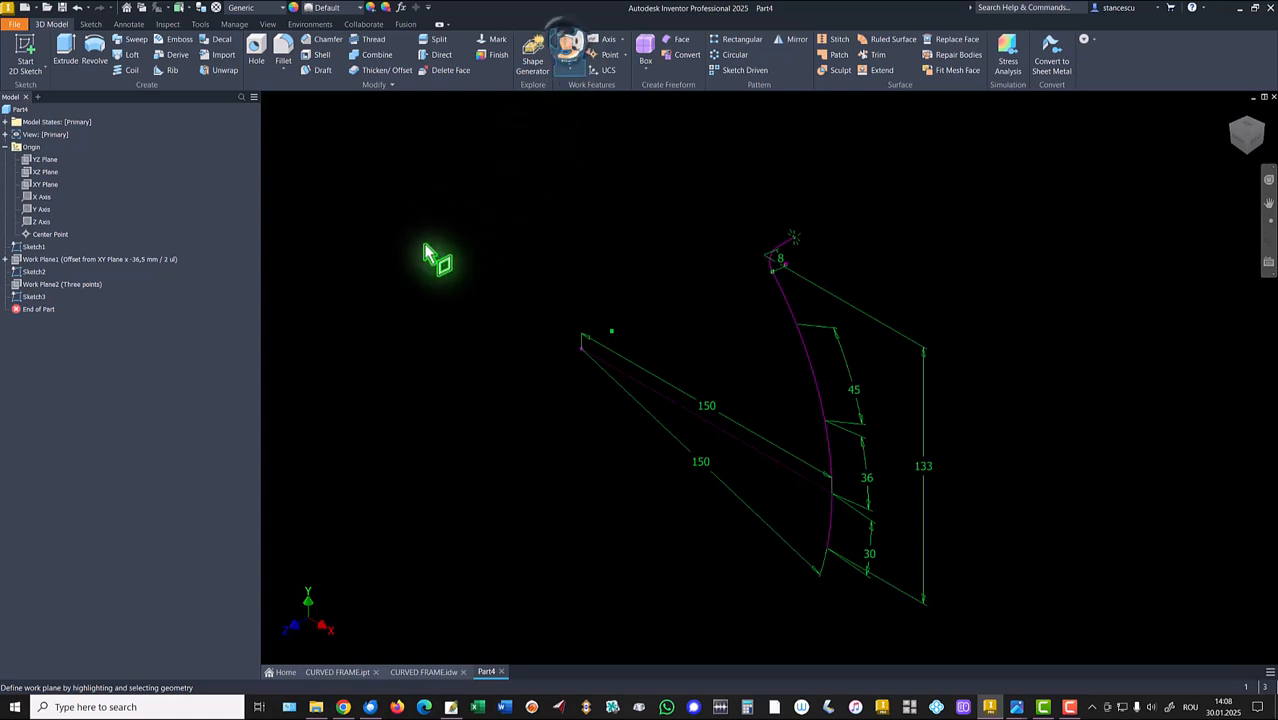
{"action": "left_click", "coordinate": [833, 524]}
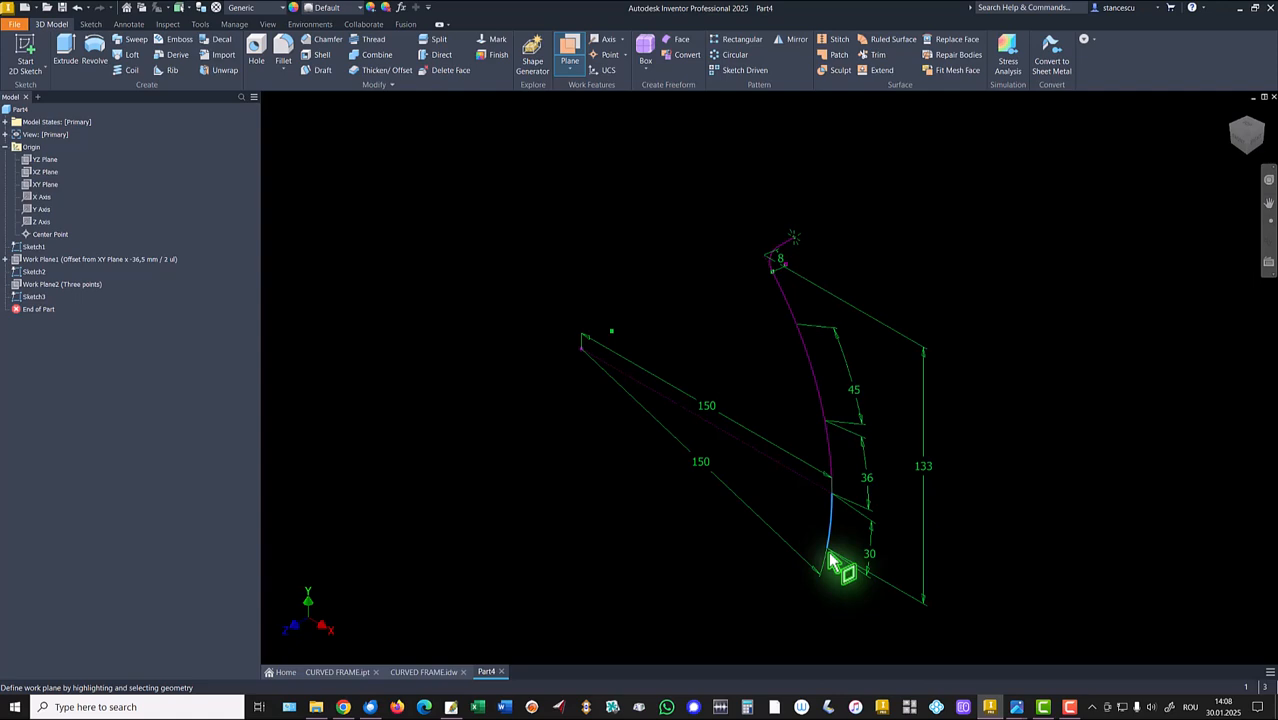
{"action": "left_click", "coordinate": [830, 556]}
Start a sketch on the work plane normal to the path and project the path's lower endpoint onto it.
{"action": "mouse_move", "coordinate": [775, 604]}
{"action": "middle_mouse_down", "text": "shift"}
{"action": "mouse_move", "coordinate": [786, 519]}
{"action": "mouse_move", "coordinate": [733, 493]}
{"action": "middle_mouse_up", "text": "shift"}
{"action": "left_click", "coordinate": [736, 491]}
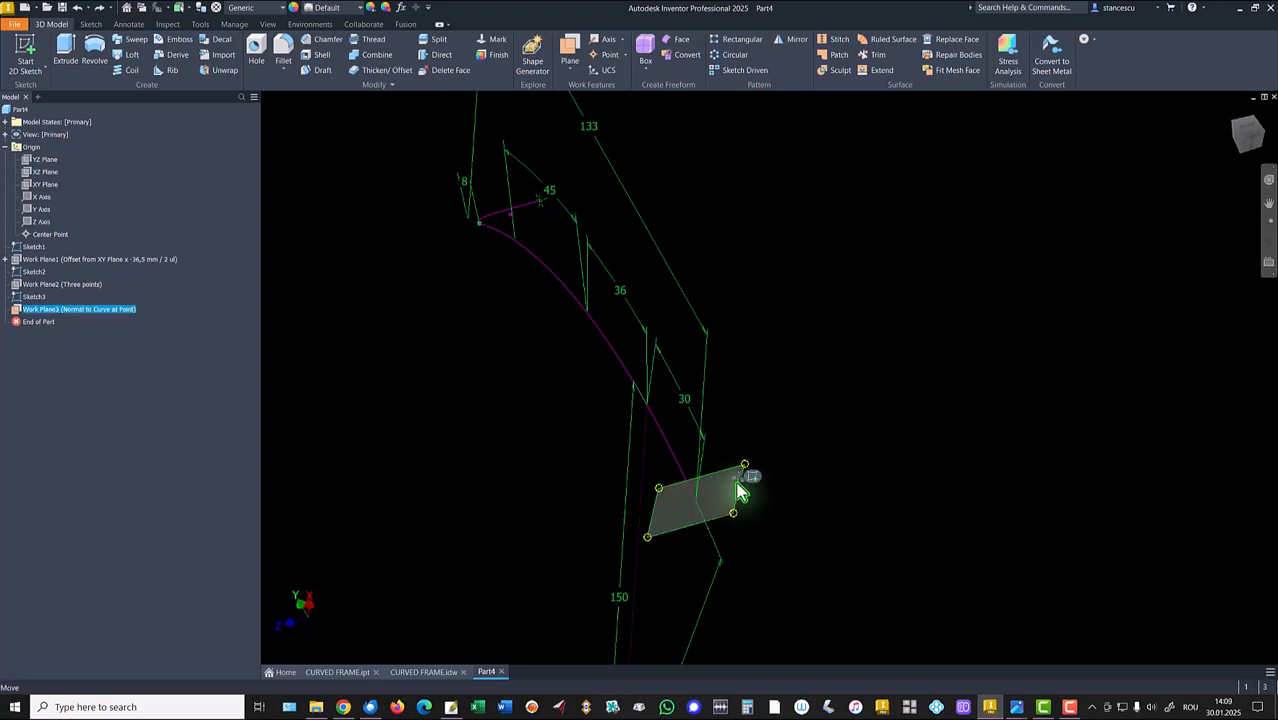
{"action": "left_click", "coordinate": [752, 480]}
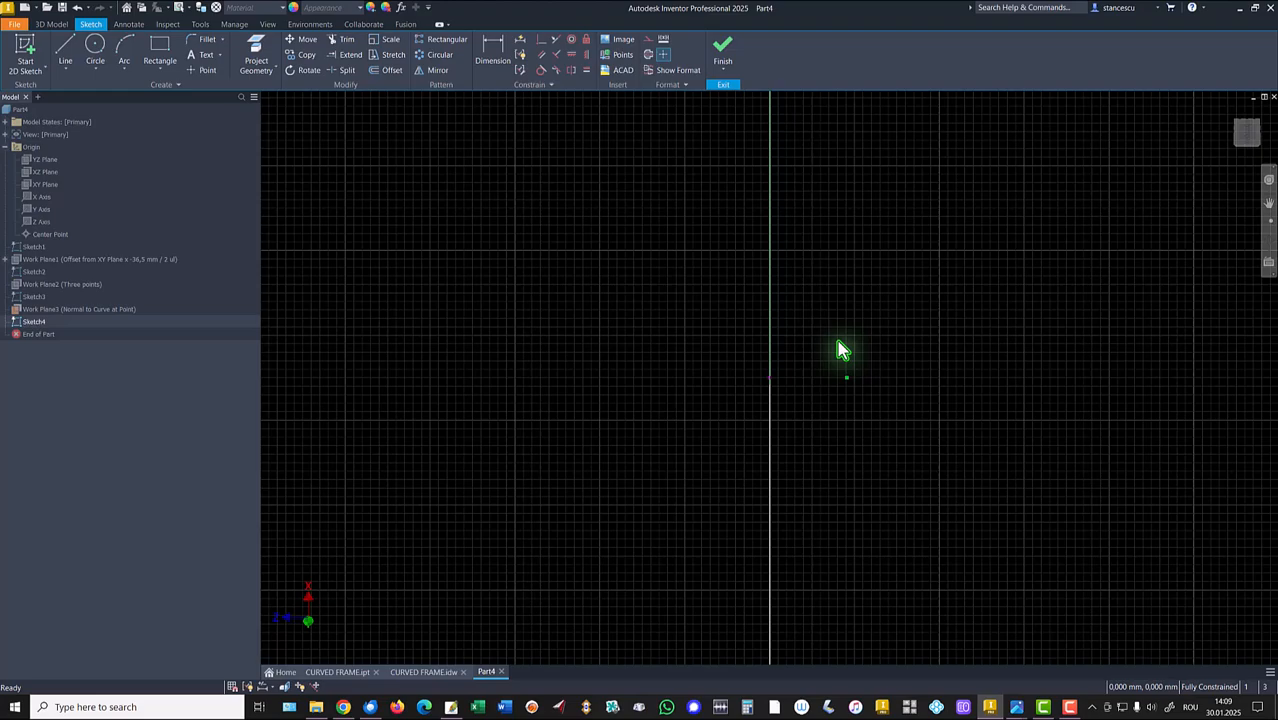
{"action": "key", "text": "F5"}
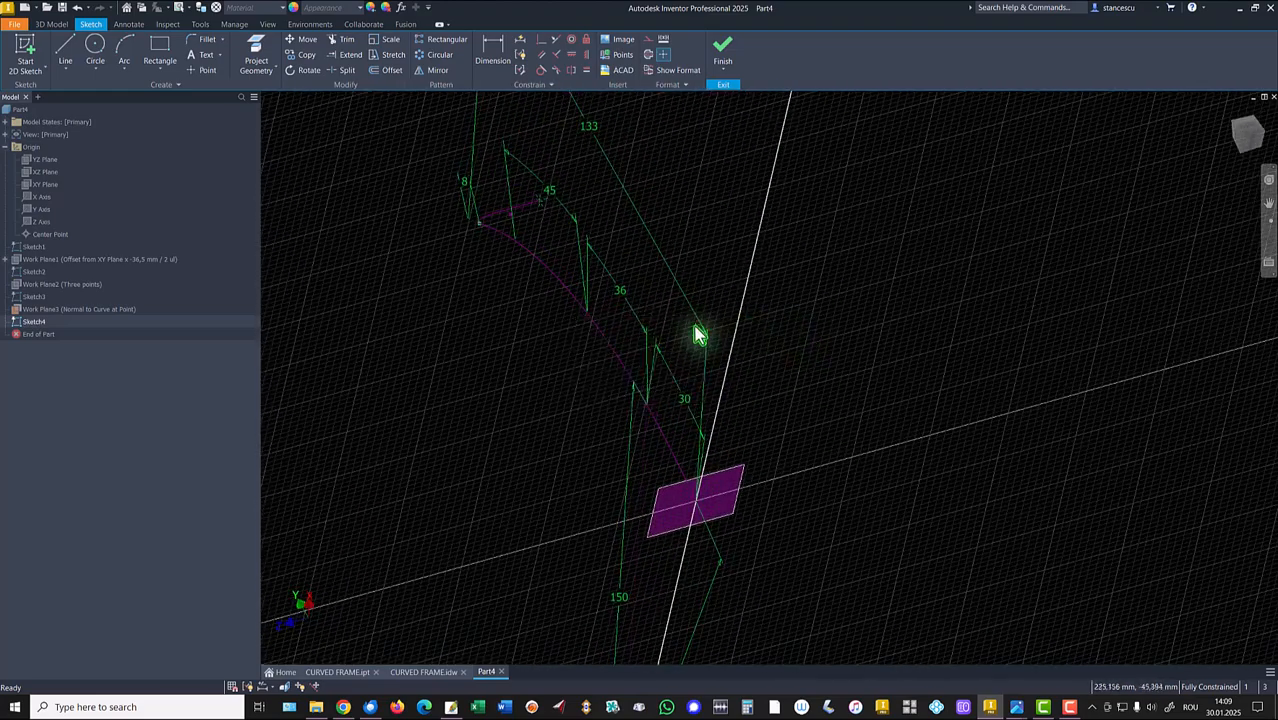
{"action": "left_click", "coordinate": [258, 50]}
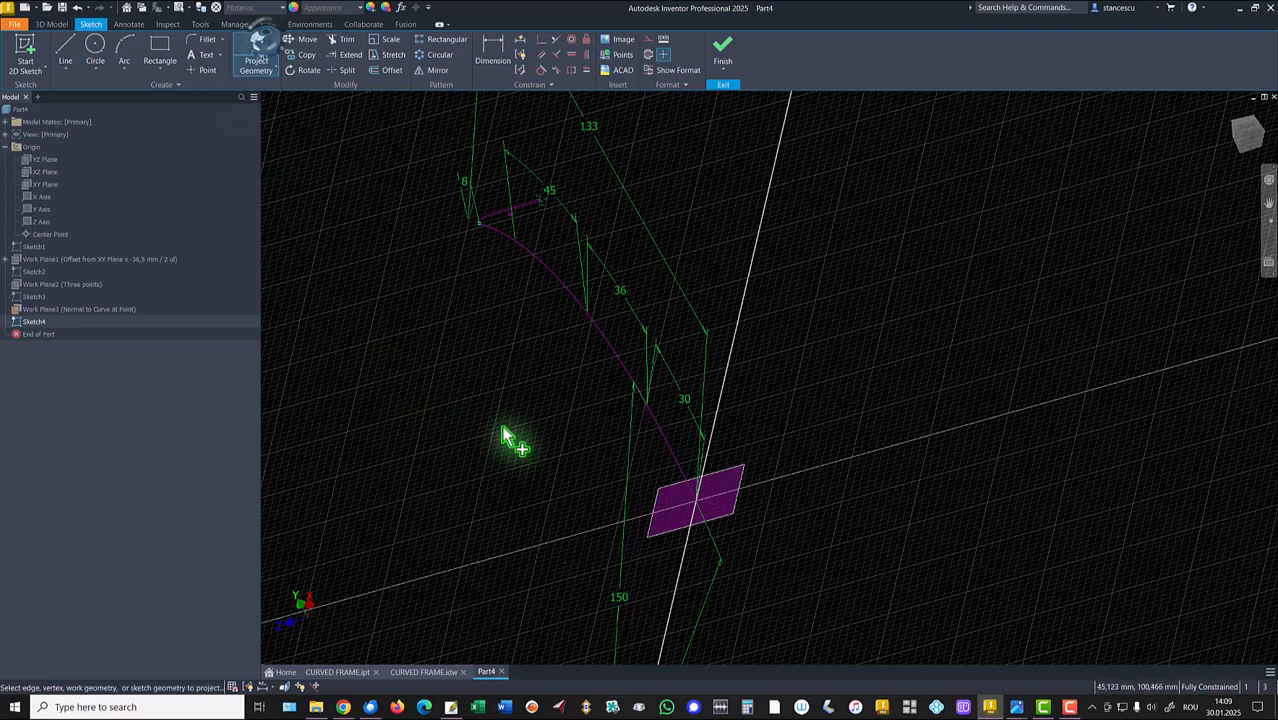
{"action": "left_click", "coordinate": [697, 503]}
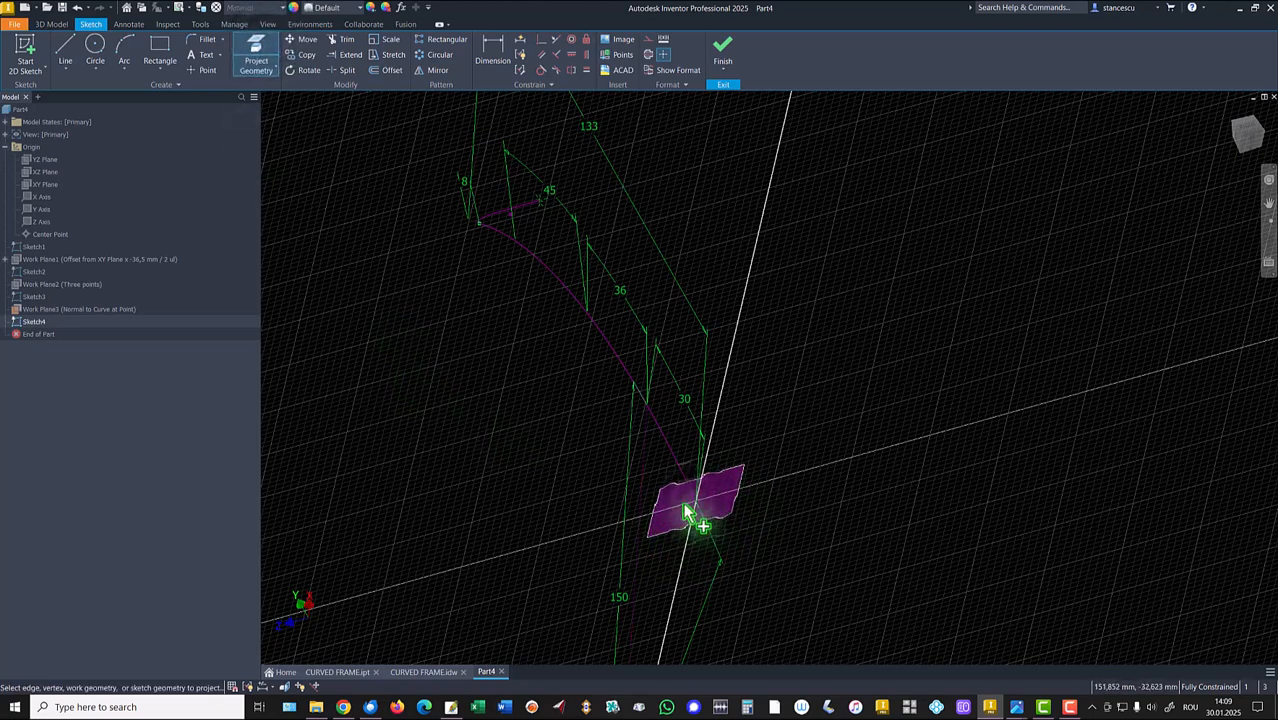
Draw a 7 mm diameter circle centred on the projected path endpoint, finish the sketch and return to the home view.
{"action": "left_click", "coordinate": [95, 45]}
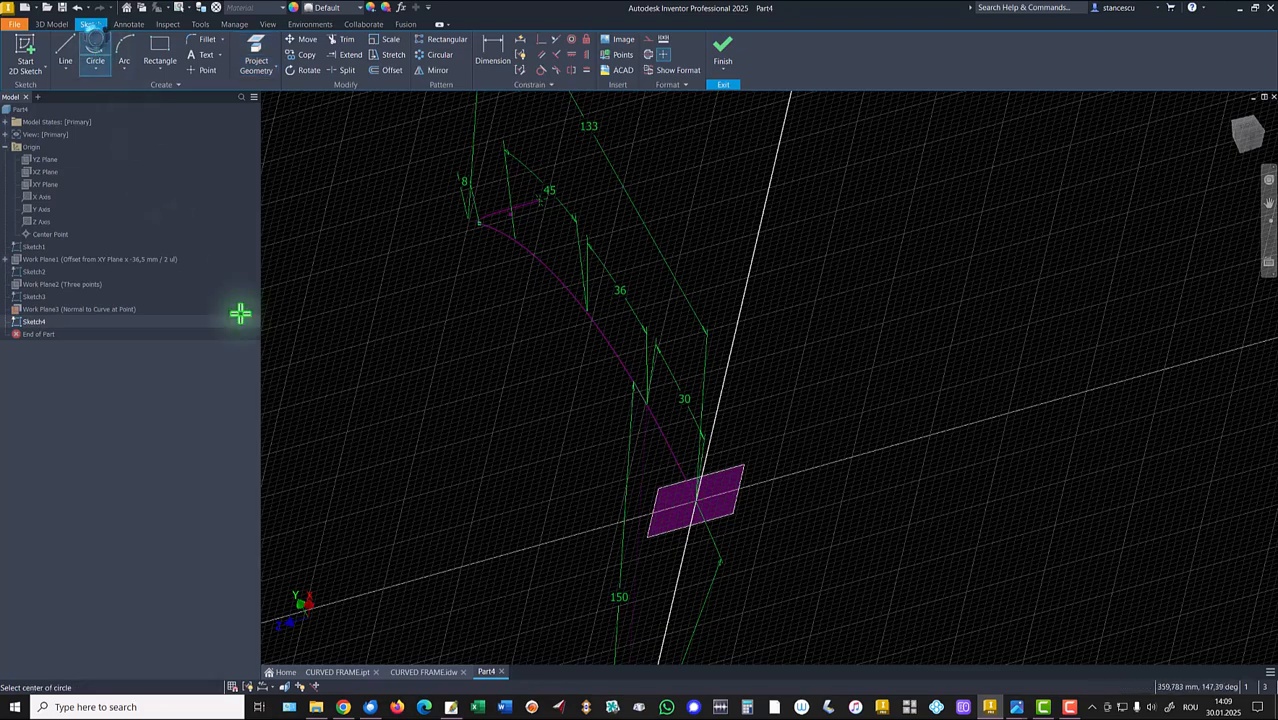
{"action": "left_click", "coordinate": [694, 503]}
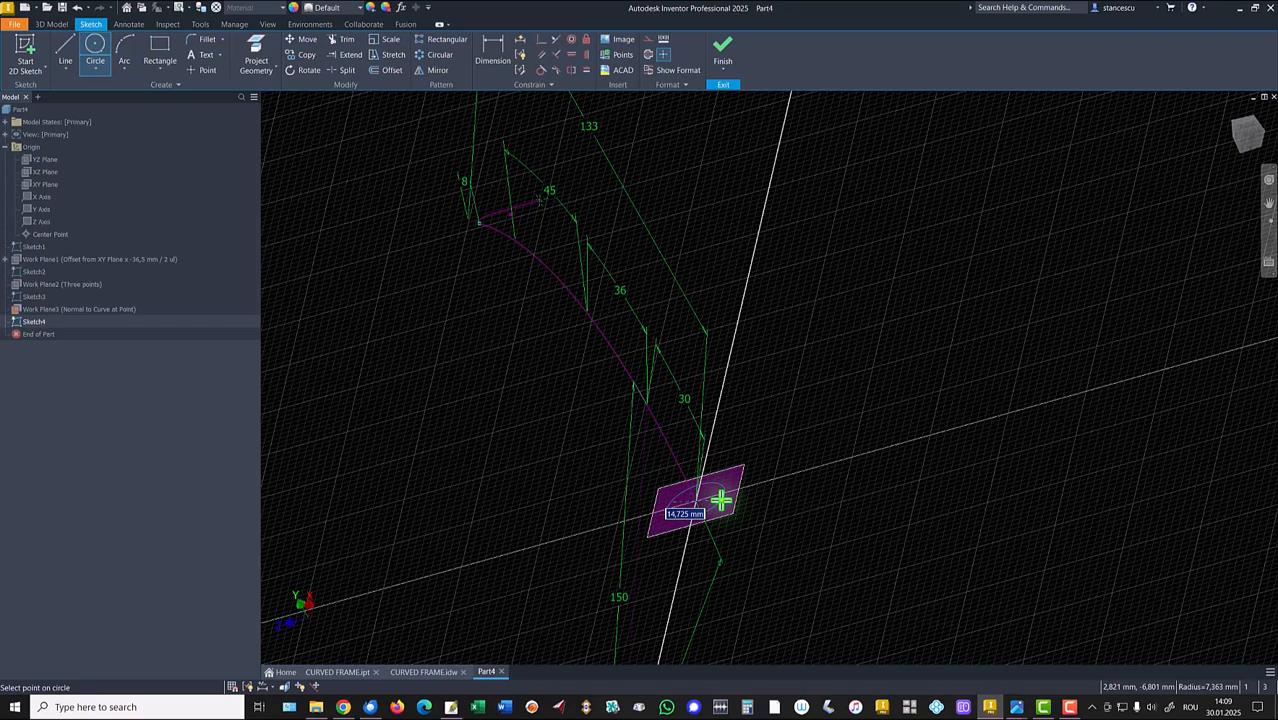
{"action": "key", "text": "Return"}
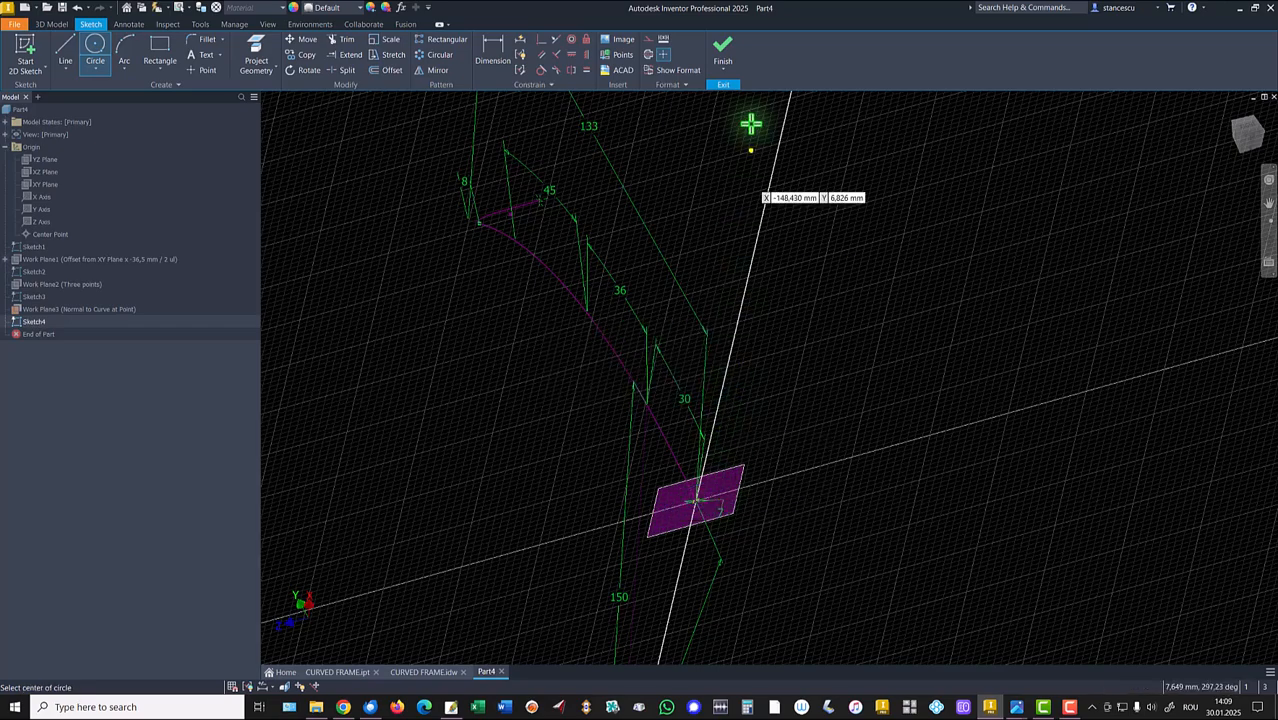
{"action": "left_click", "coordinate": [722, 48]}
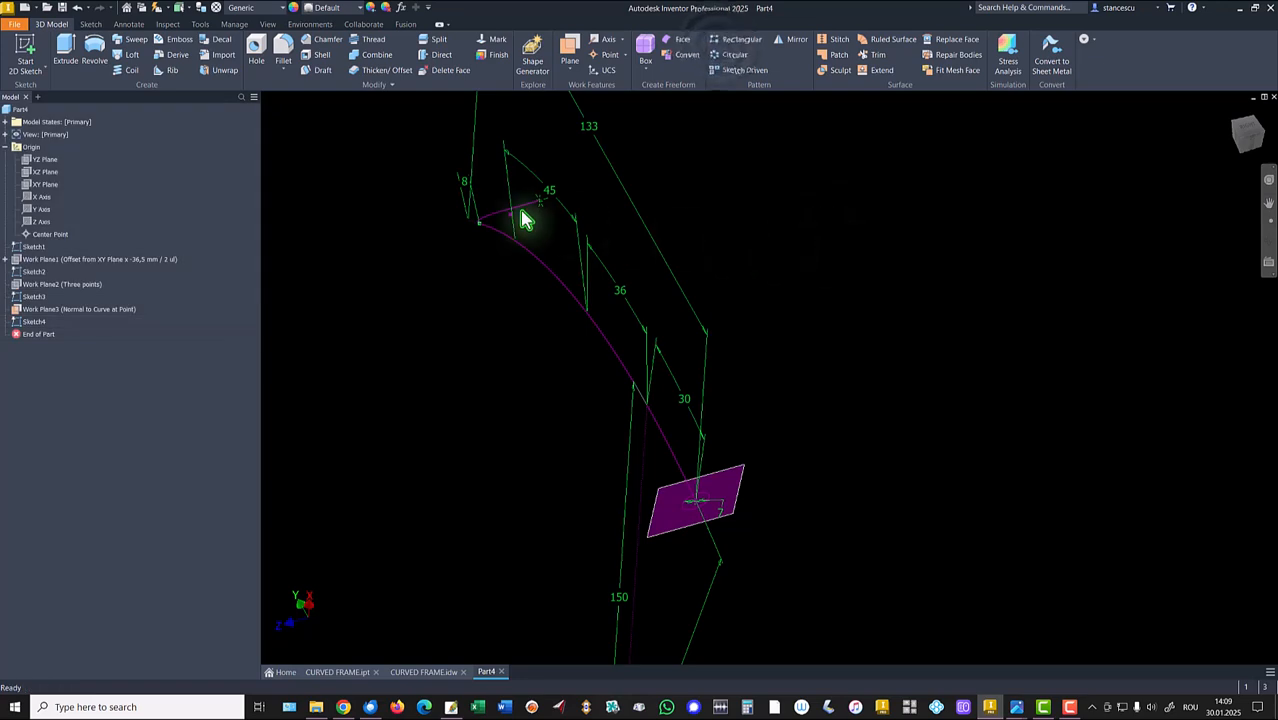
{"action": "key", "text": "F6"}
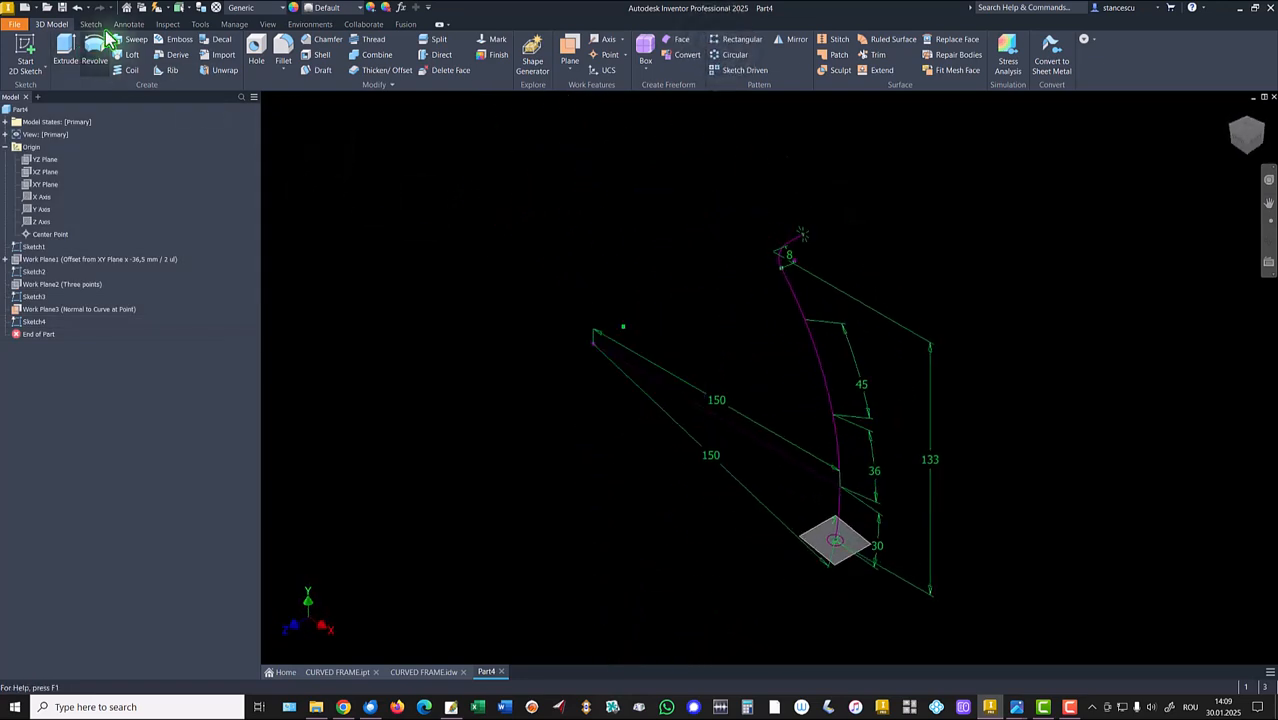
Sweep the circular profile along the complete side path as a new solid and hide the work plane at its lower end.
{"action": "left_click", "coordinate": [136, 40]}
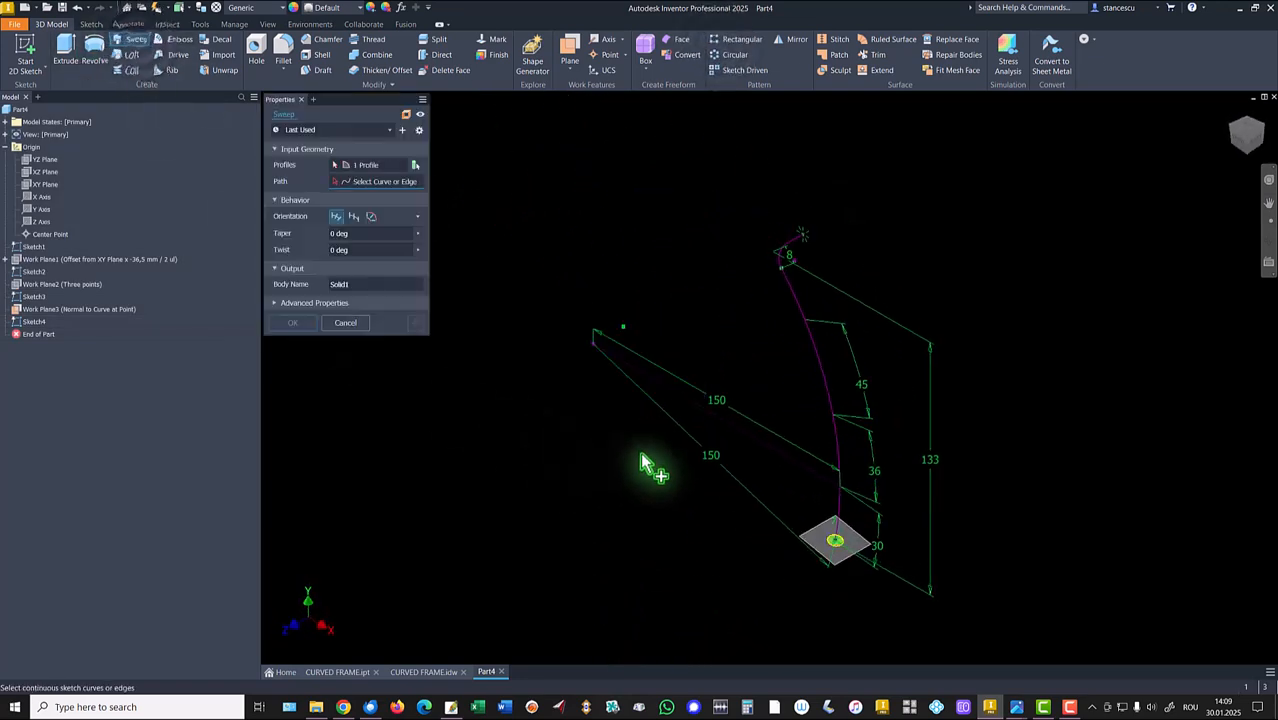
{"action": "left_click", "coordinate": [826, 392]}
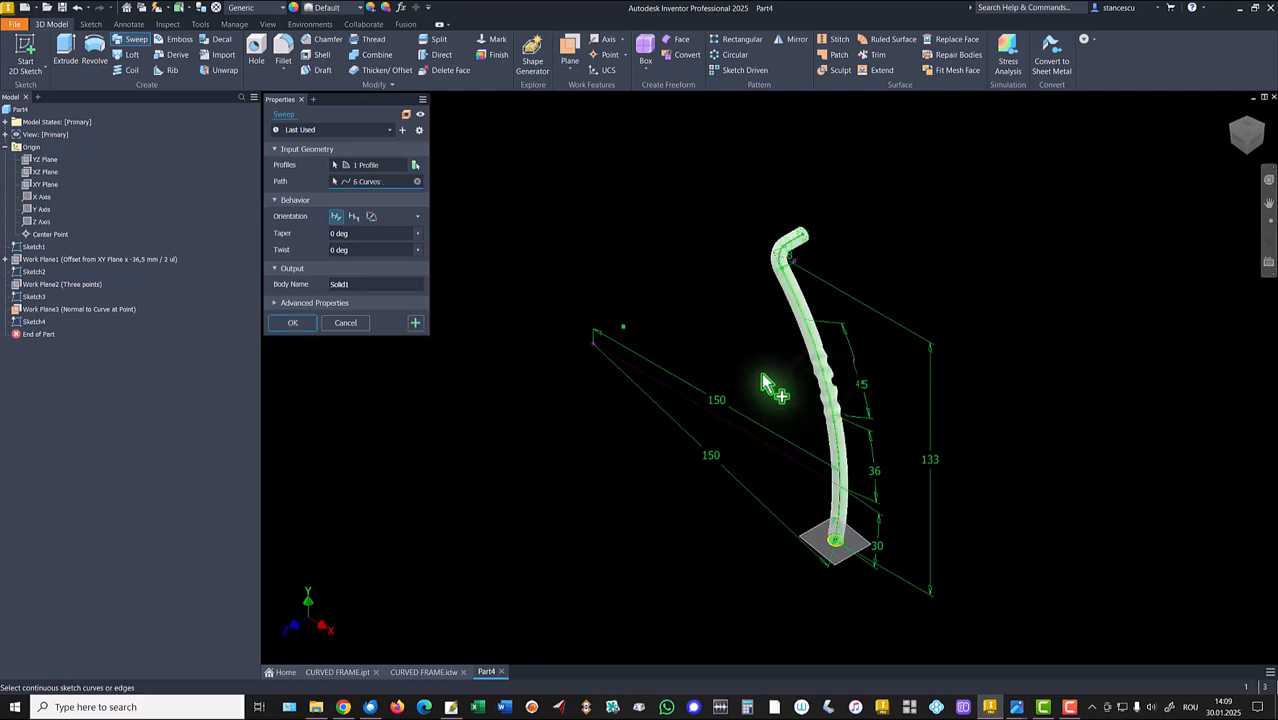
{"action": "left_click", "coordinate": [295, 321]}
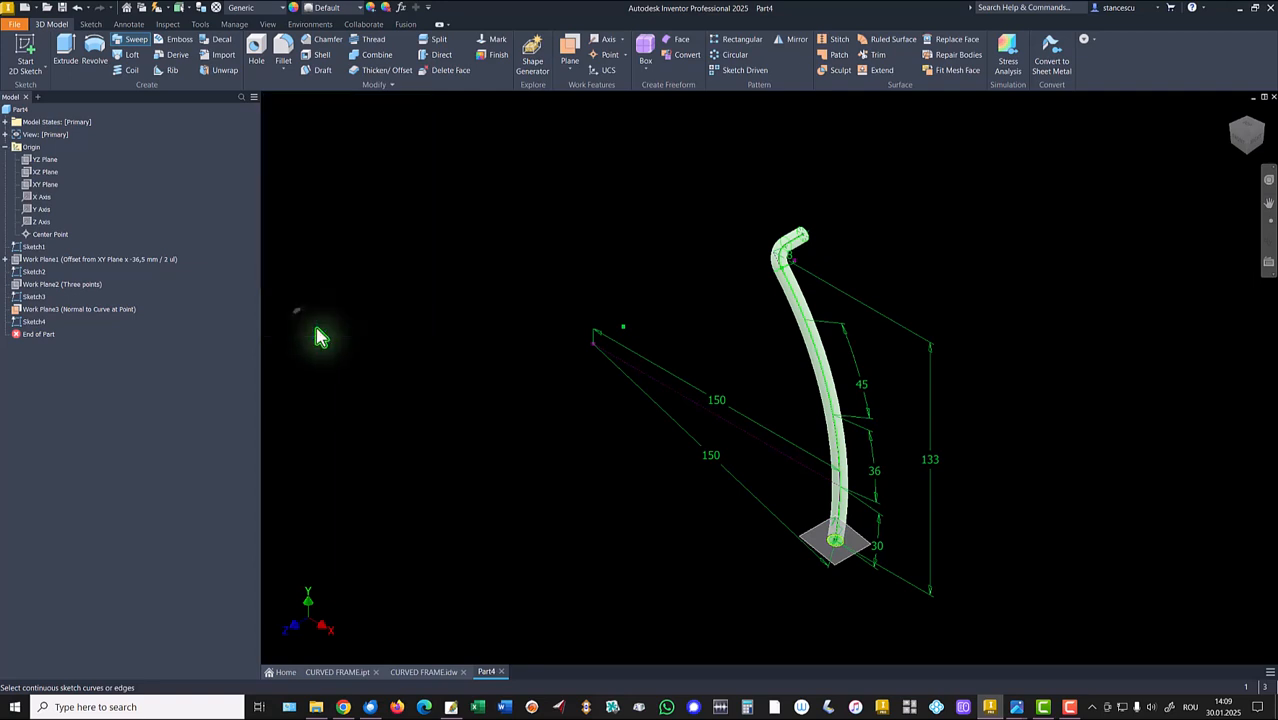
{"action": "right_click", "coordinate": [865, 558]}
{"action": "left_click", "coordinate": [893, 575]}
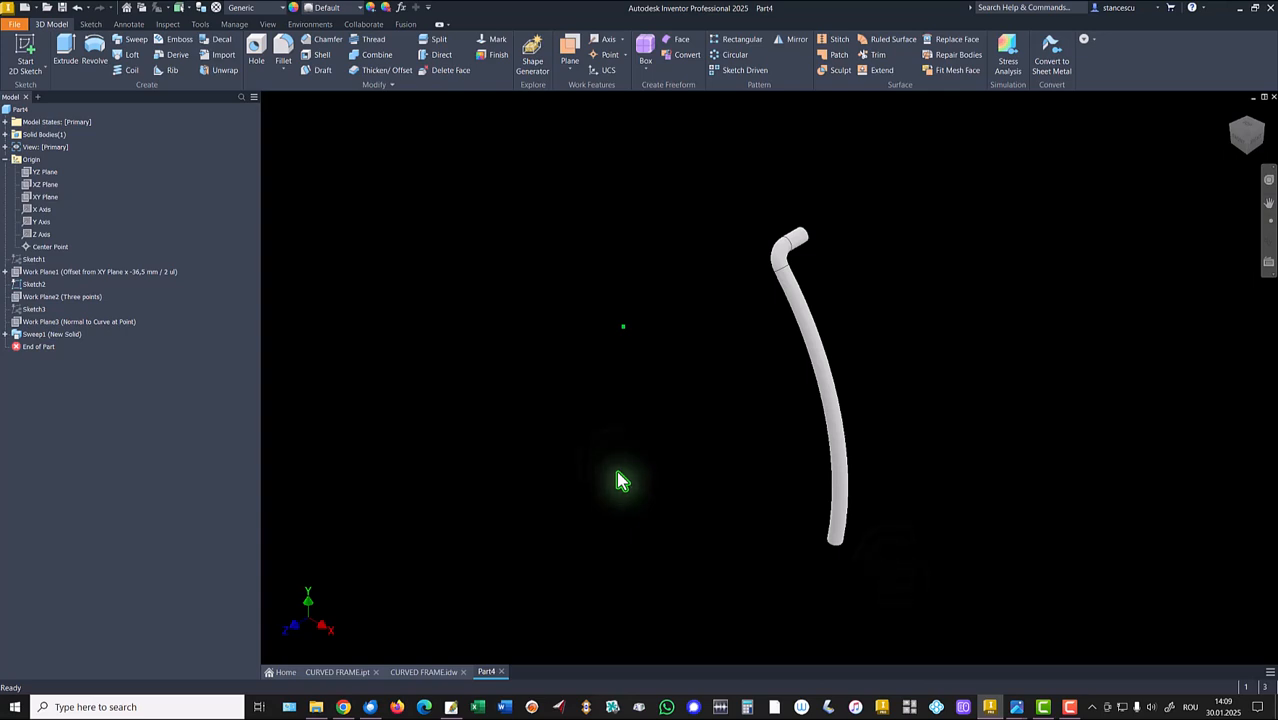
{"action": "key", "text": "F6"}
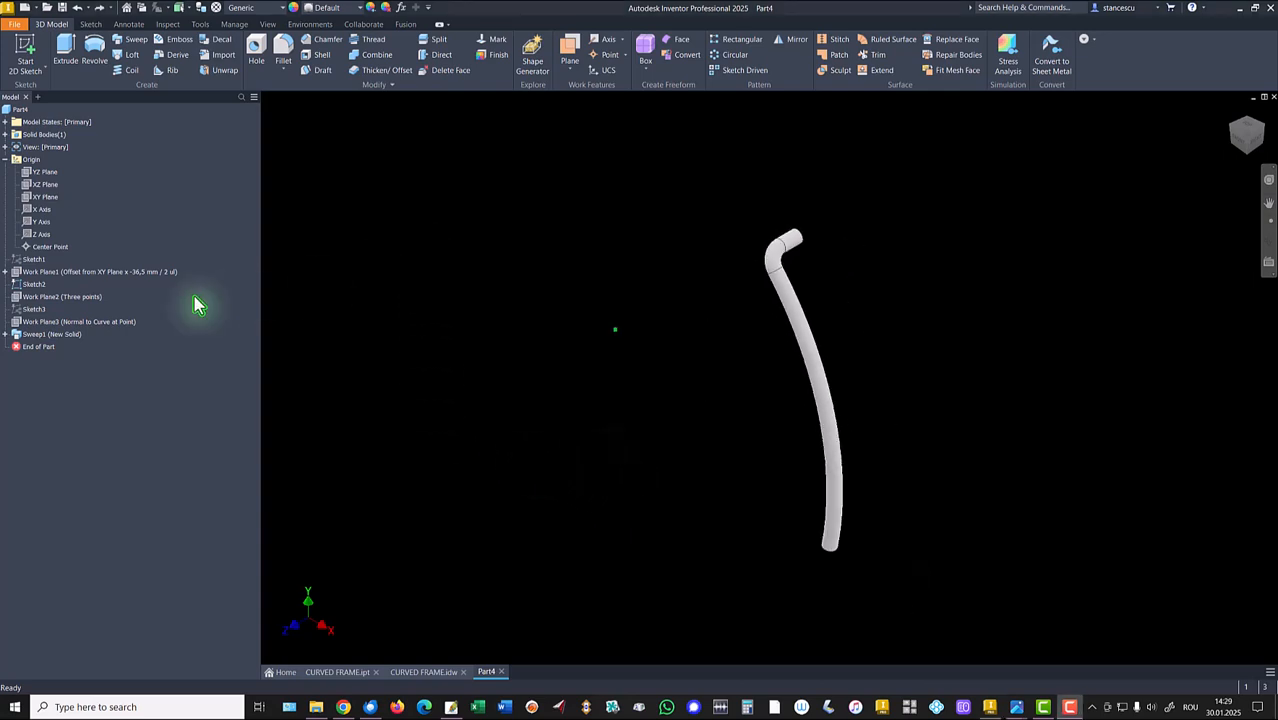
Hide Sketch2 and make Sketch1 with the path dimensions visible.
{"action": "left_click", "coordinate": [32, 285]}
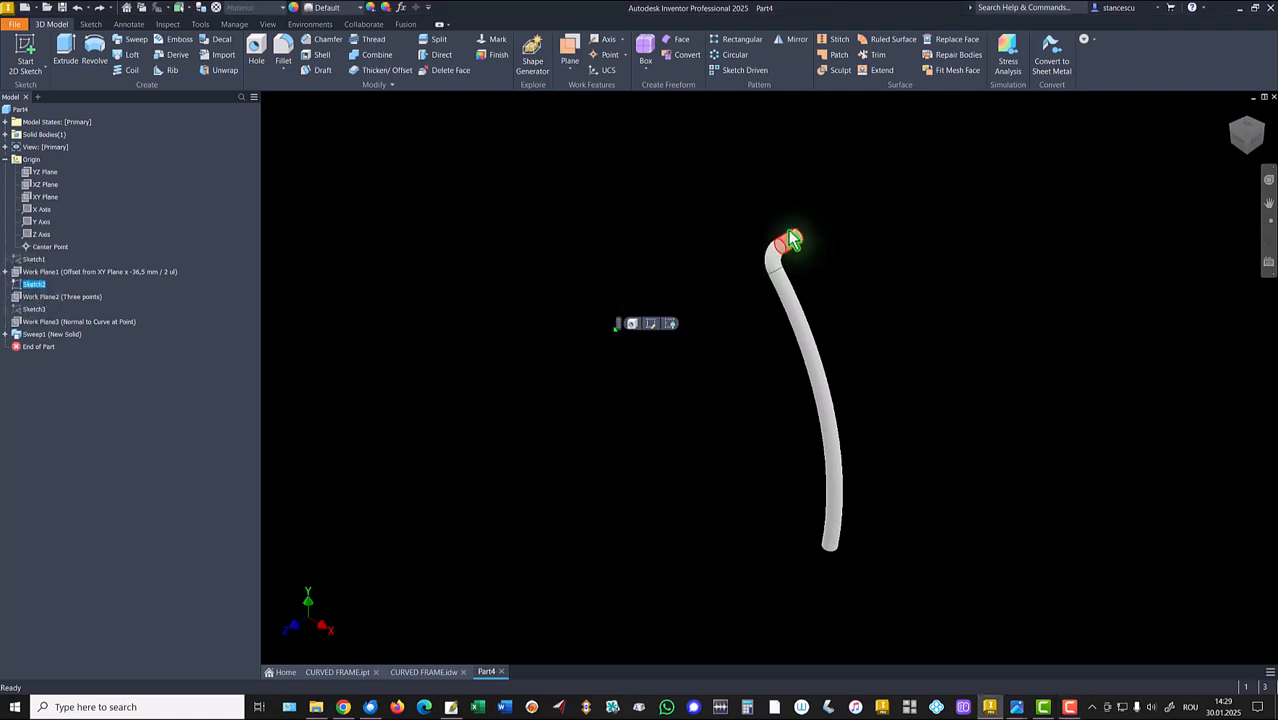
{"action": "right_click", "coordinate": [20, 288]}
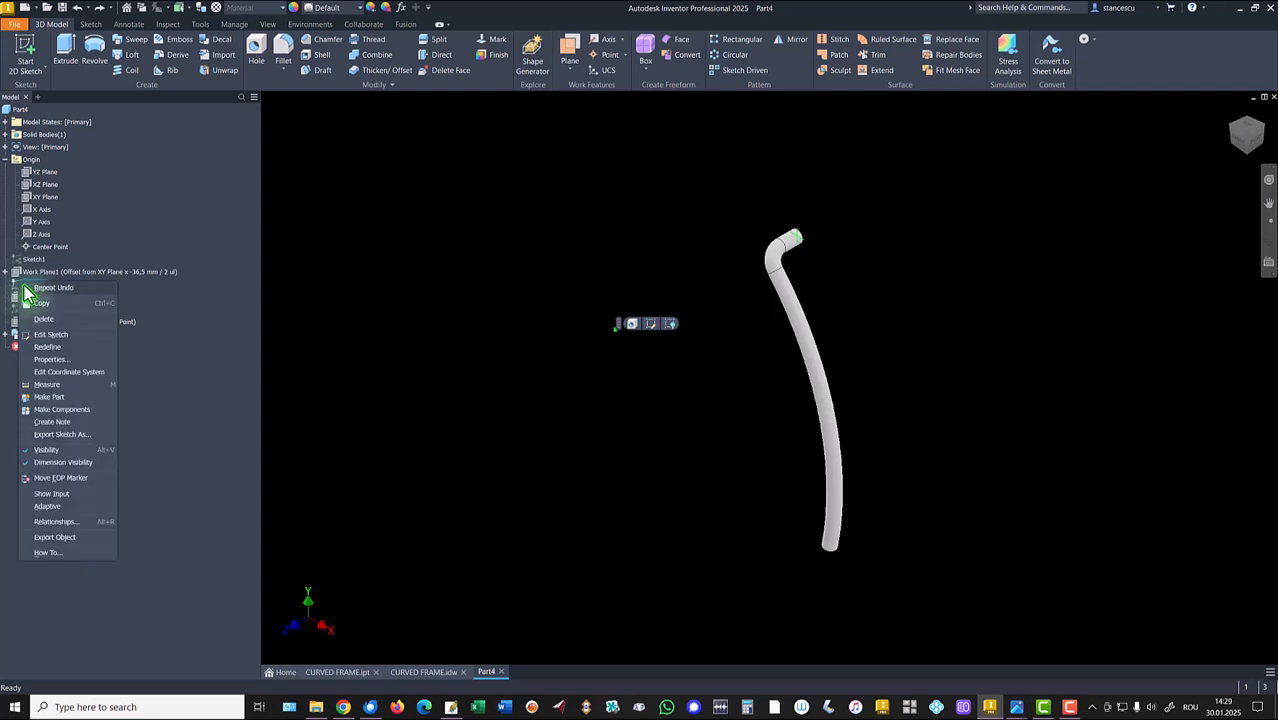
{"action": "left_click", "coordinate": [47, 452]}
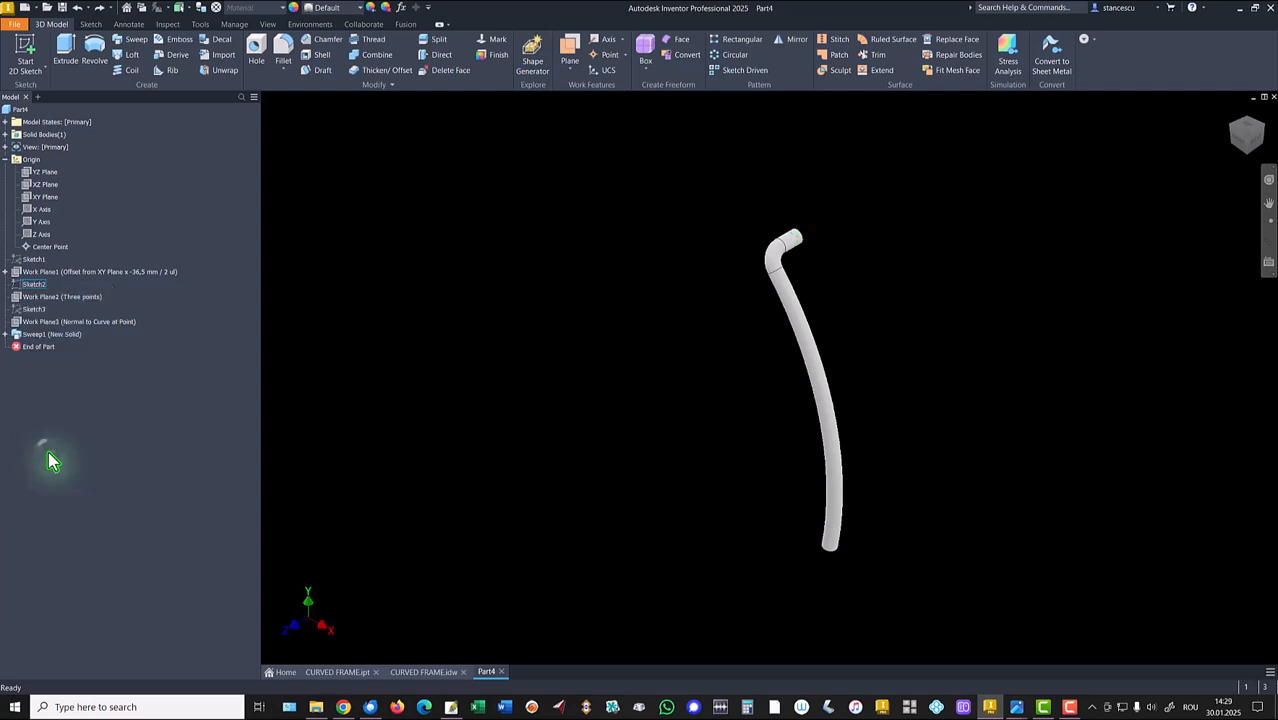
{"action": "left_click", "coordinate": [384, 289]}
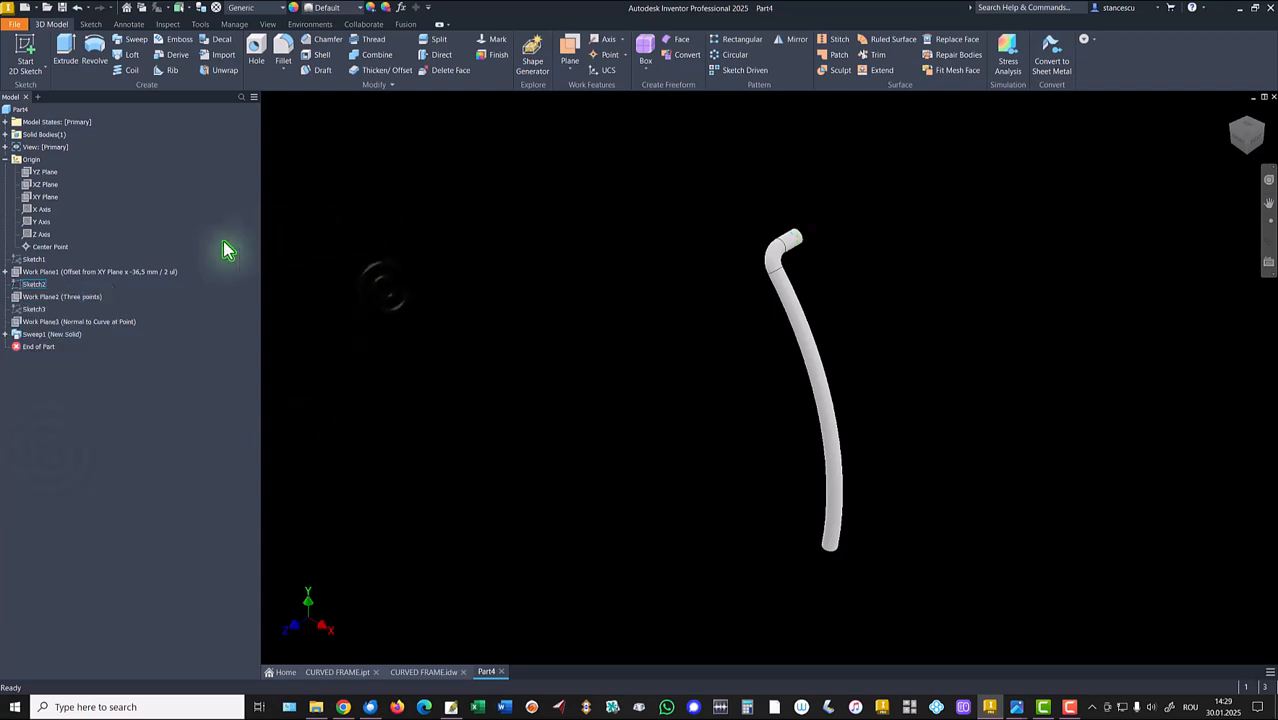
{"action": "right_click", "coordinate": [33, 259]}
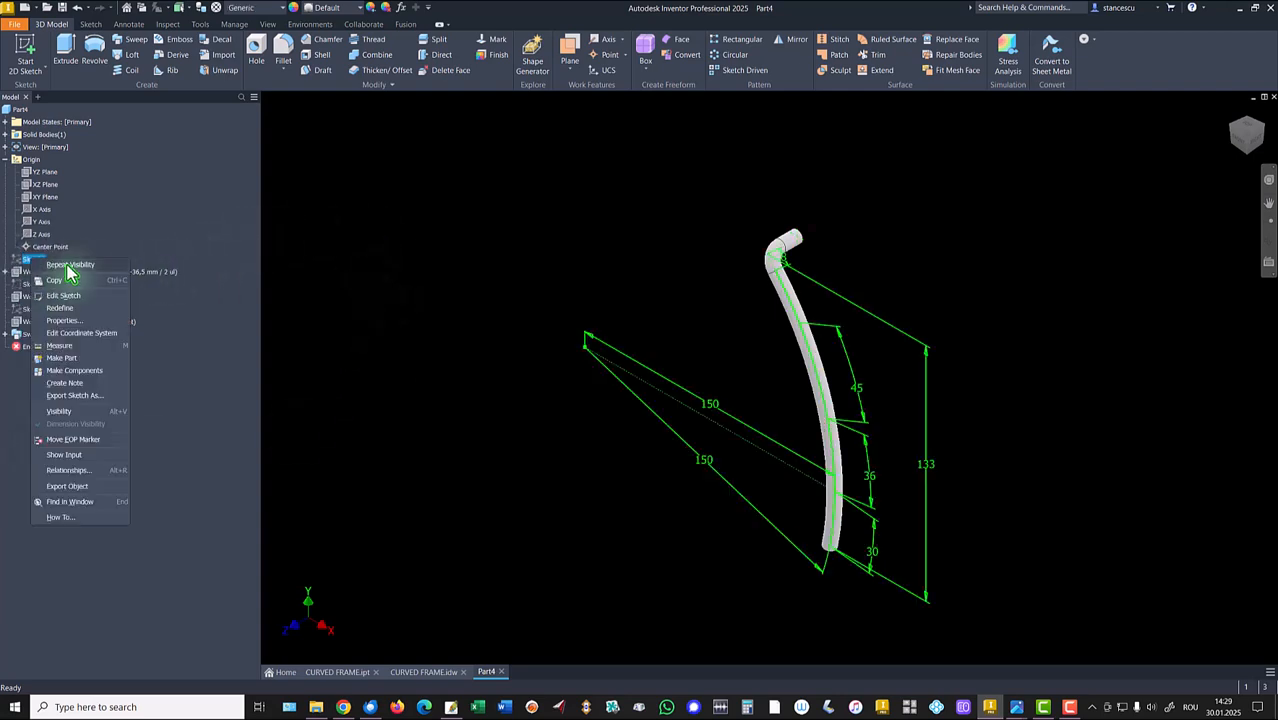
{"action": "left_click", "coordinate": [66, 265]}
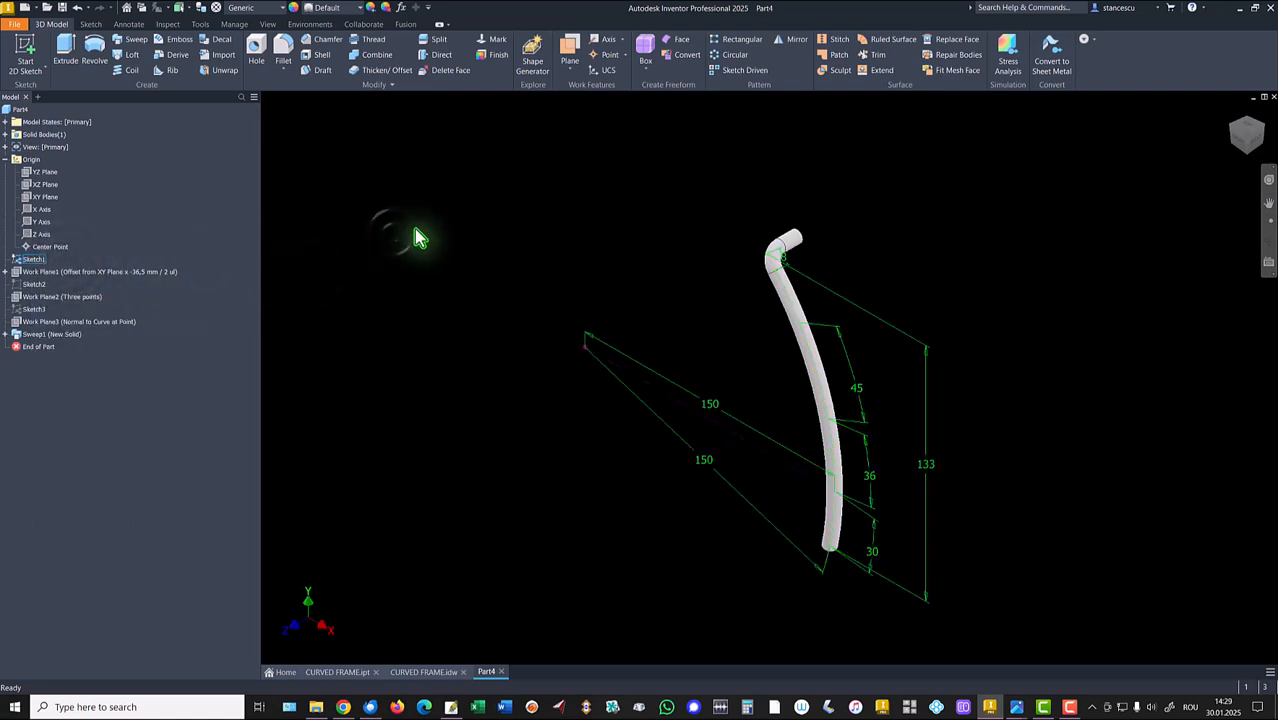
Start a sketch on the XY plane, slice the part graphics at that plane and project the path's reference points.
{"action": "left_click", "coordinate": [45, 197]}
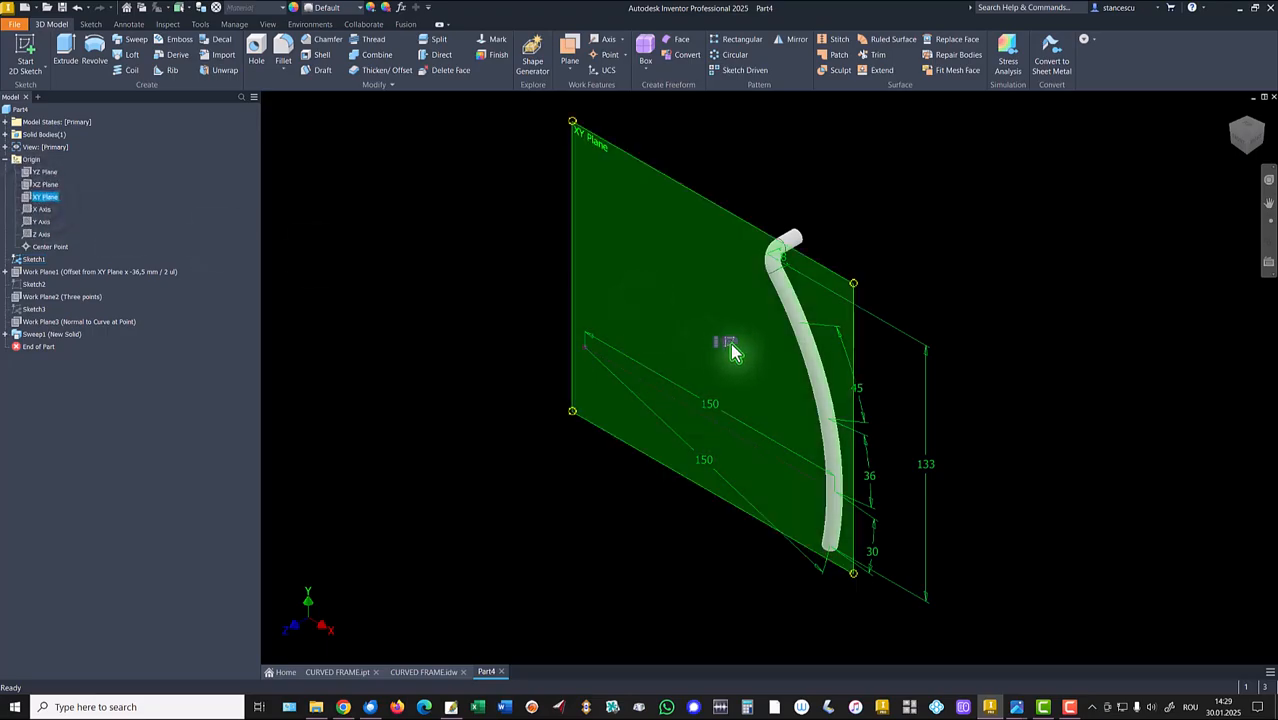
{"action": "left_click", "coordinate": [727, 343]}
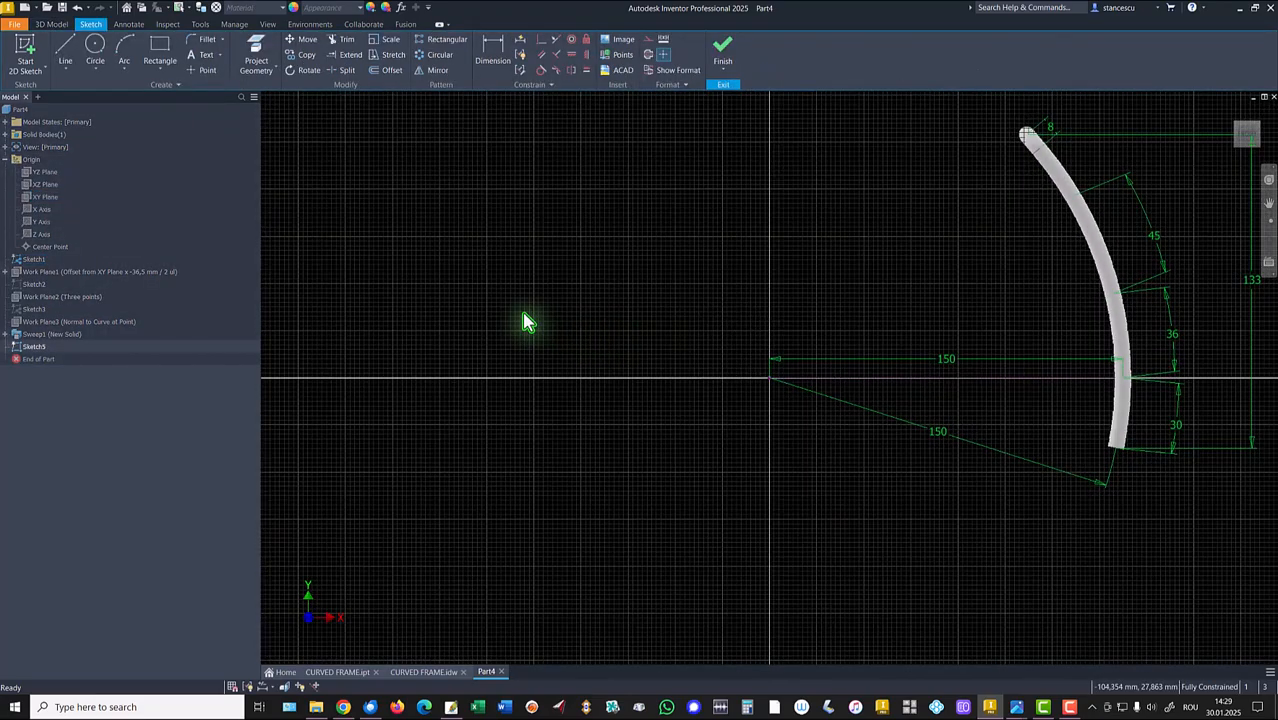
{"action": "key", "text": "F7"}
{"action": "key", "text": "Home"}
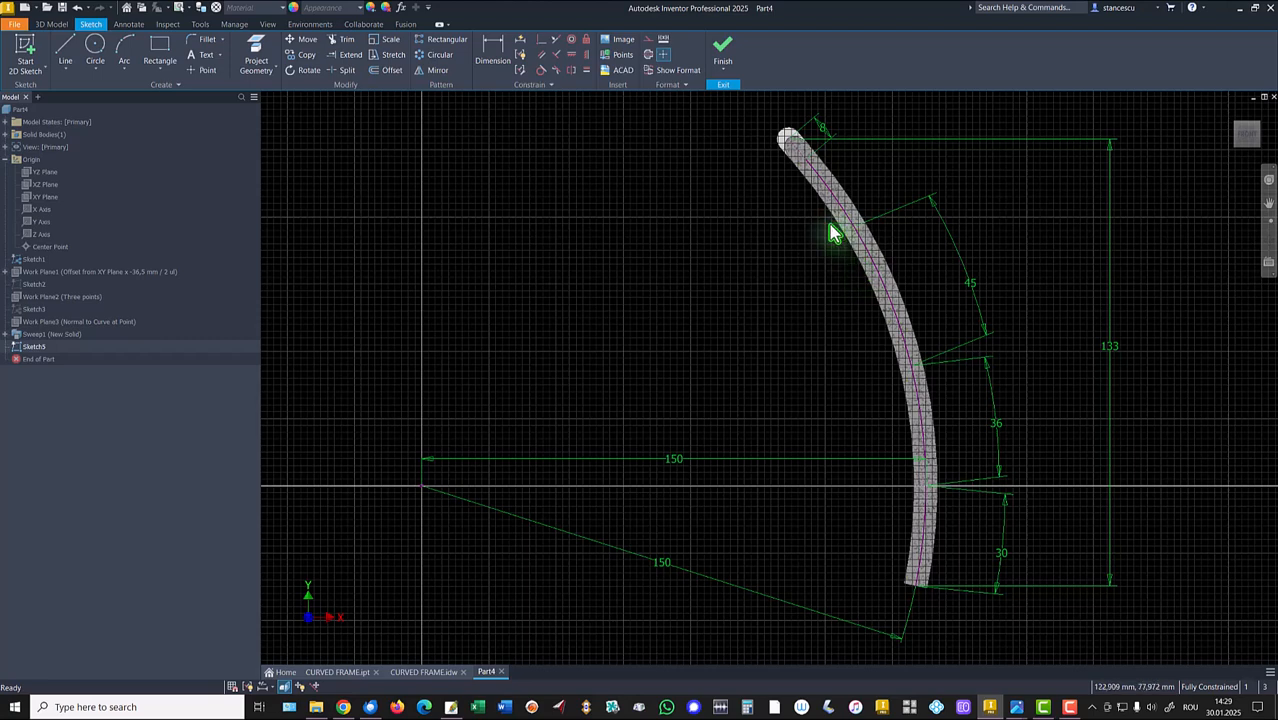
{"action": "left_click", "coordinate": [645, 257]}
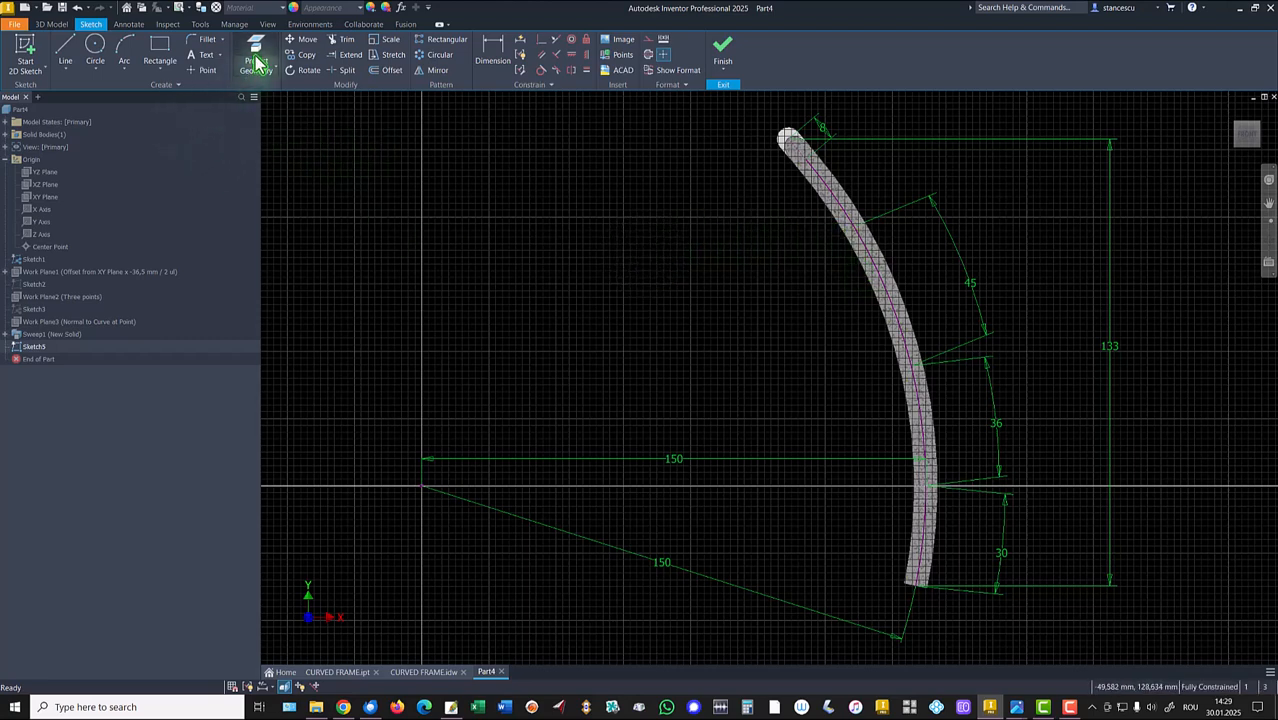
{"action": "key", "text": "g"}
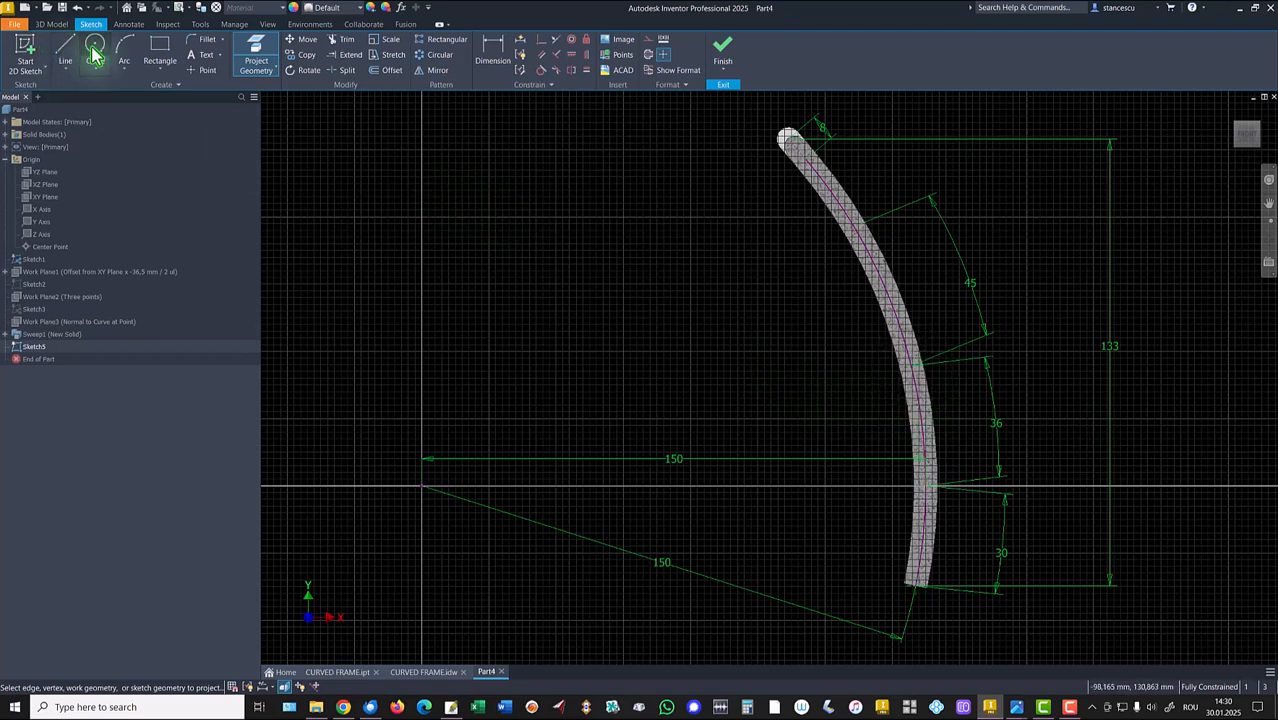
Check the rings' outer diameter, hole diameter and width in the CURVED FRAME.idw drawing and return to the part.
{"action": "left_click", "coordinate": [423, 671]}
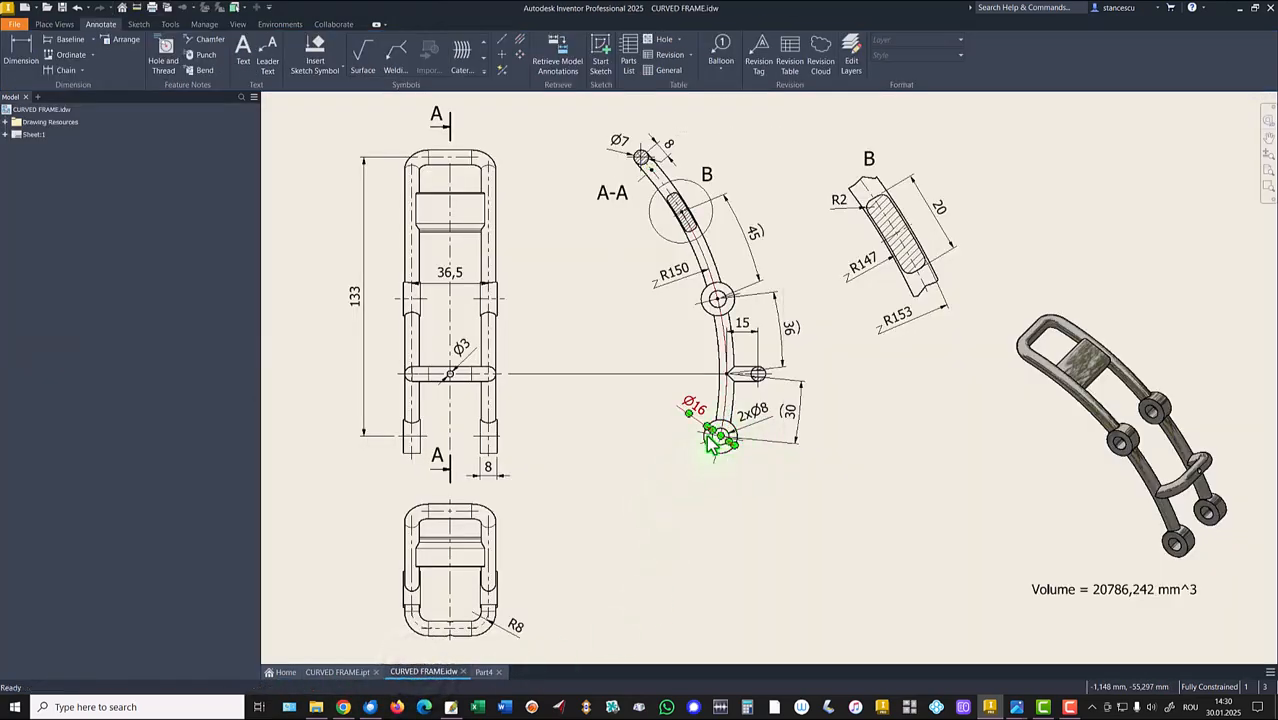
{"action": "left_click_drag", "start_coordinate": [727, 414], "coordinate": [690, 409]}
{"action": "left_click_drag", "start_coordinate": [744, 440], "coordinate": [762, 421]}
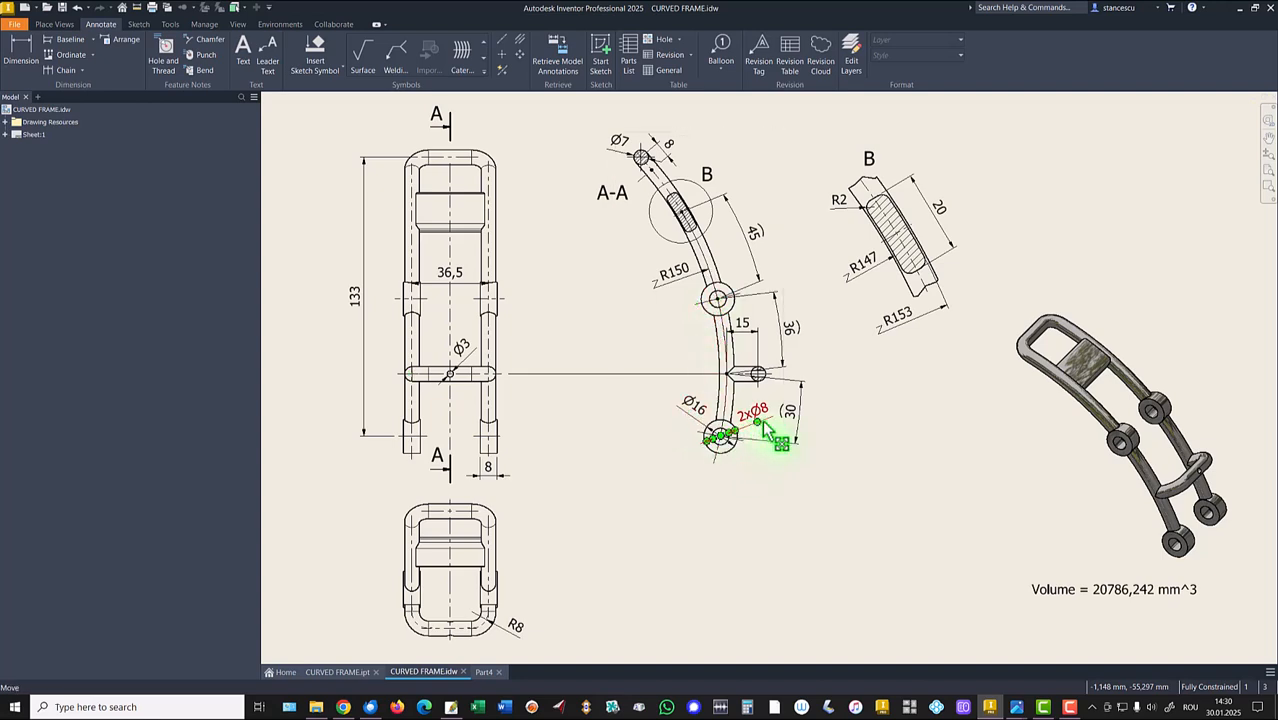
{"action": "left_click_drag", "start_coordinate": [488, 467], "coordinate": [493, 475]}
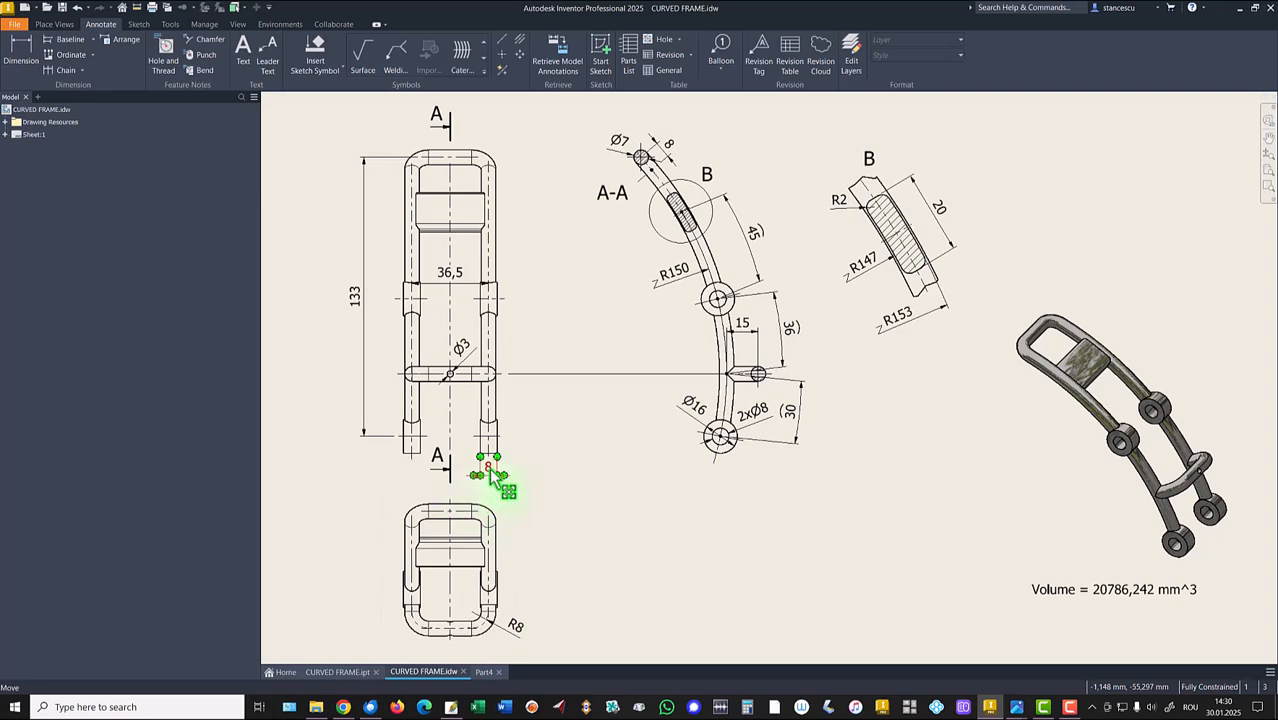
{"action": "left_click", "coordinate": [484, 672]}
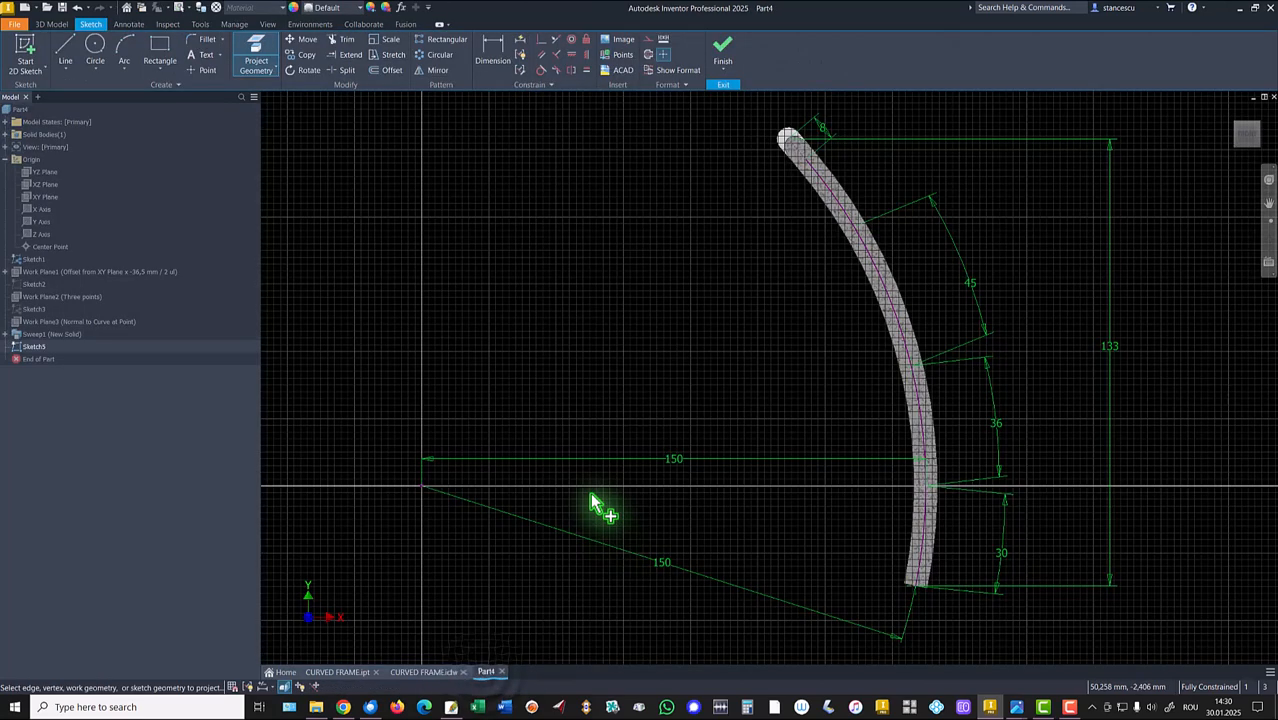
Draw a 16 mm circle where the 45 and 36 mm arcs meet and a second circle about 16 mm across at the path's lower endpoint.
{"action": "left_click", "coordinate": [95, 45]}
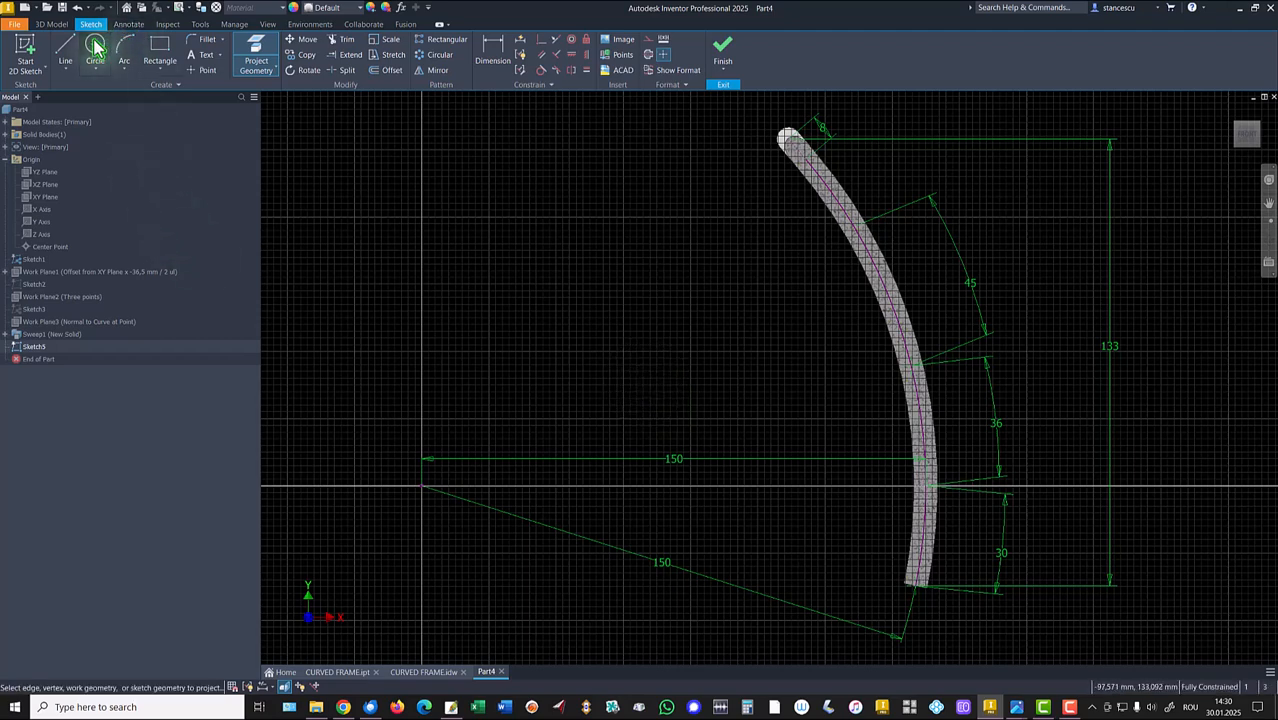
{"action": "left_click", "coordinate": [912, 368]}
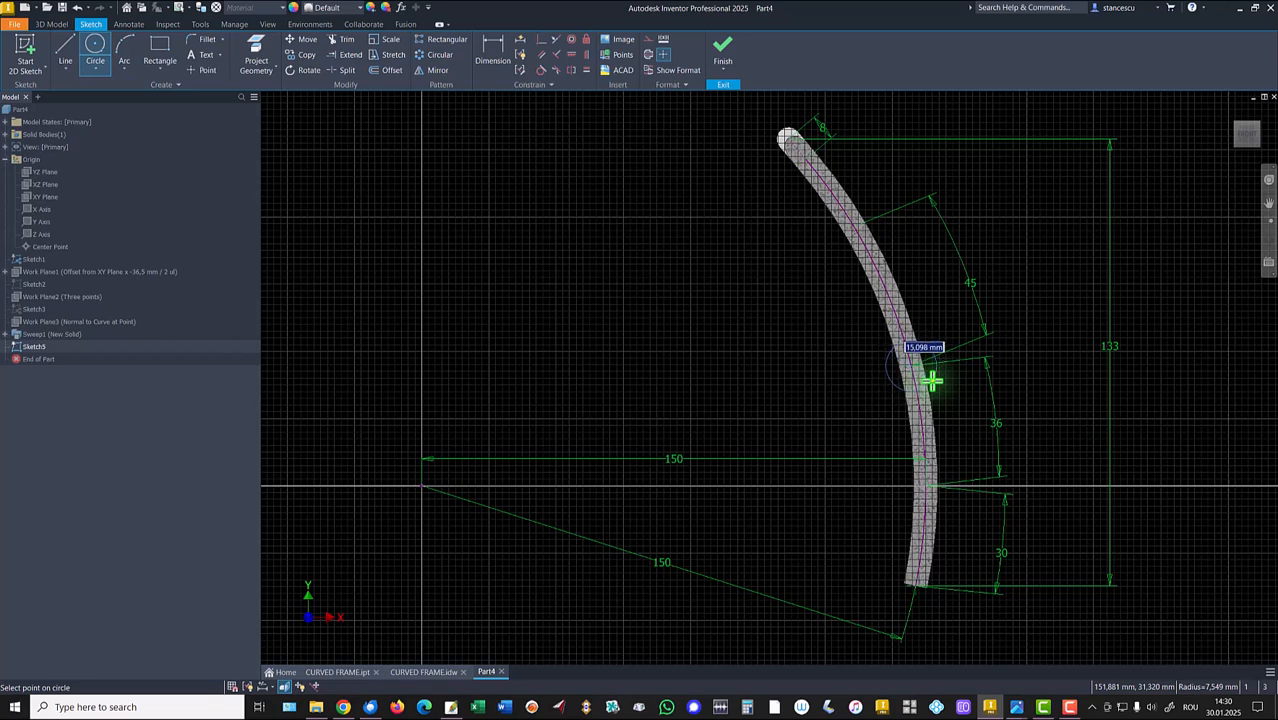
{"action": "type", "text": "16"}
{"action": "key", "text": "Return"}
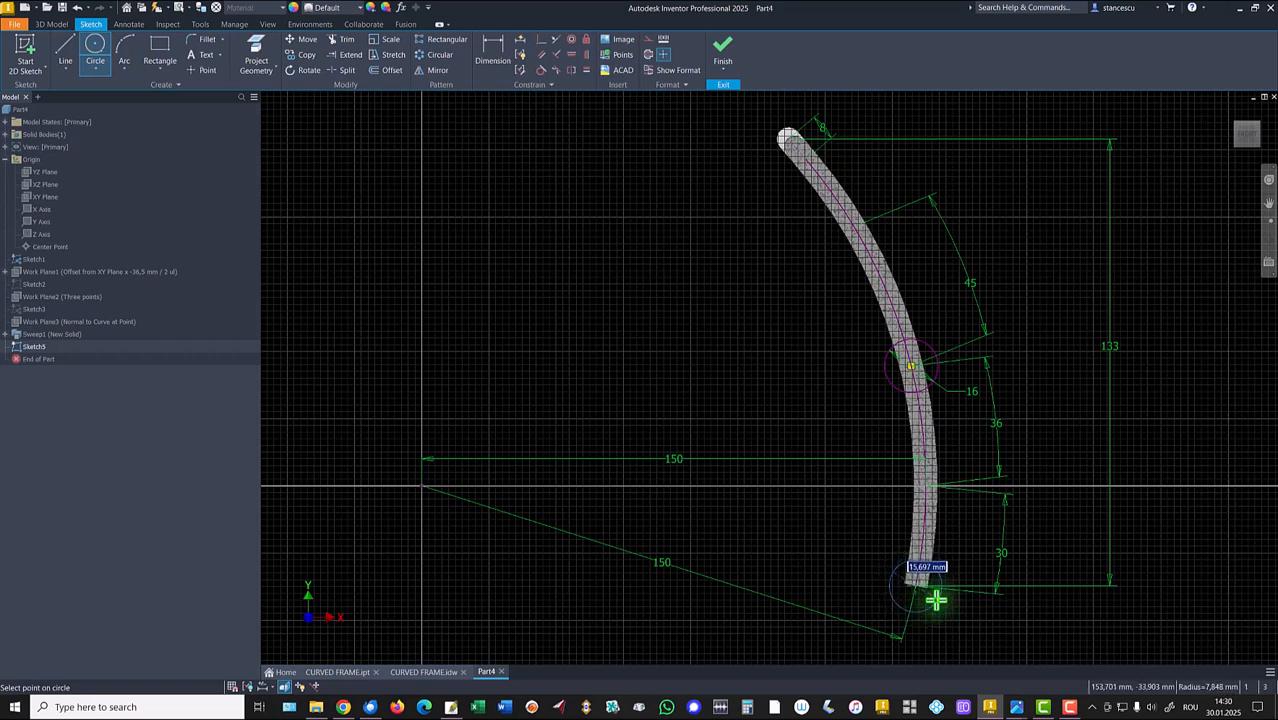
Apply an equal constraint between the 16 mm circle and the circle at the path's lower endpoint.
{"action": "left_click", "coordinate": [587, 71]}
{"action": "left_click", "coordinate": [898, 395]}
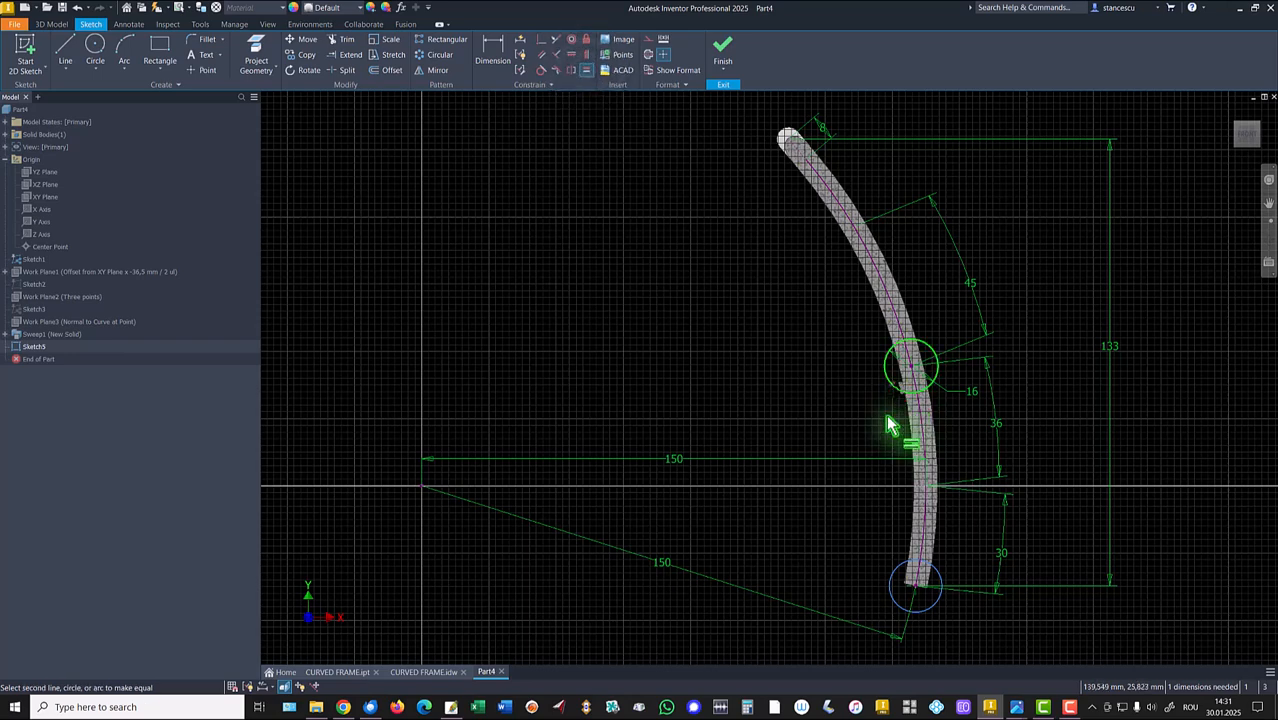
{"action": "left_click", "coordinate": [882, 590]}
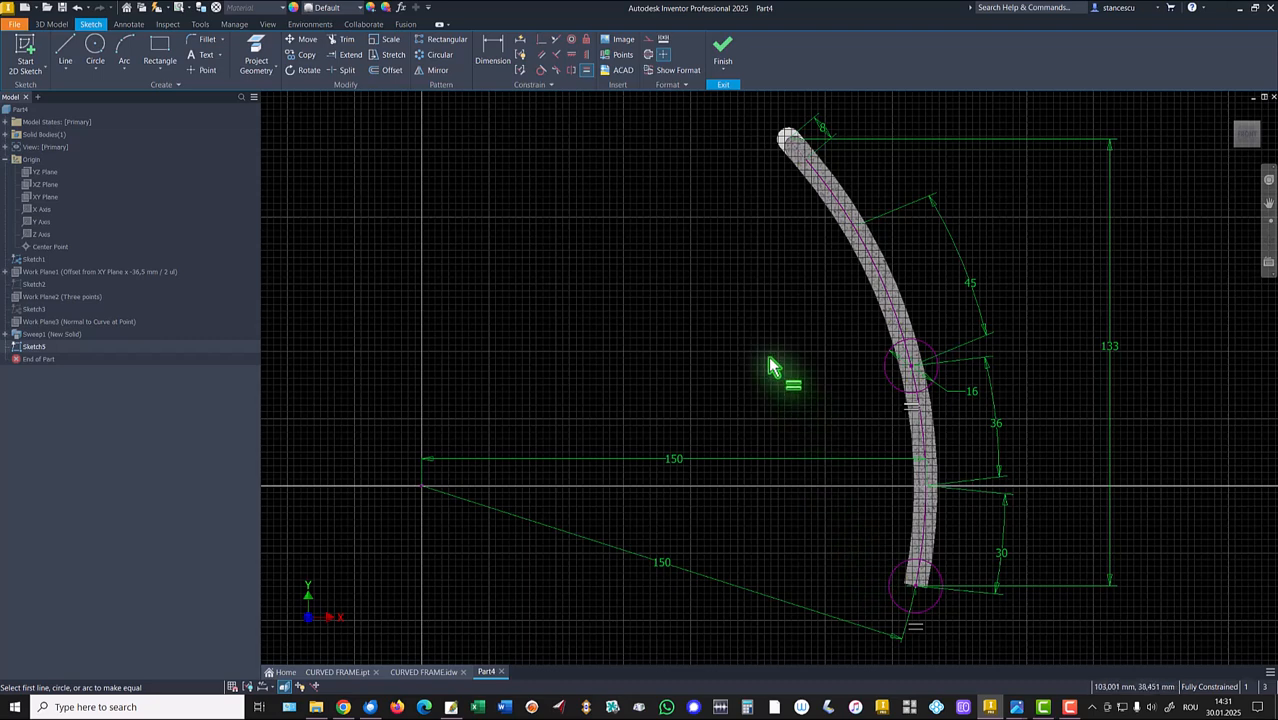
{"action": "key", "text": "Escape"}
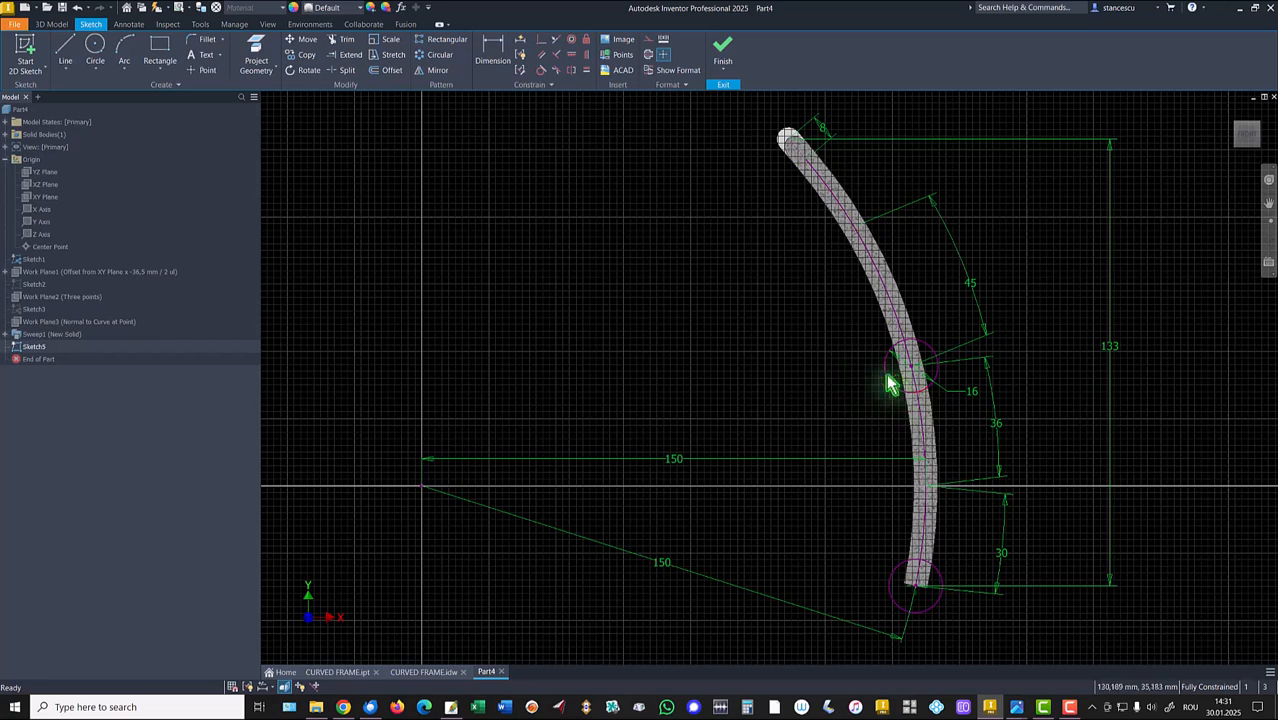
{"action": "left_click", "coordinate": [791, 356]}
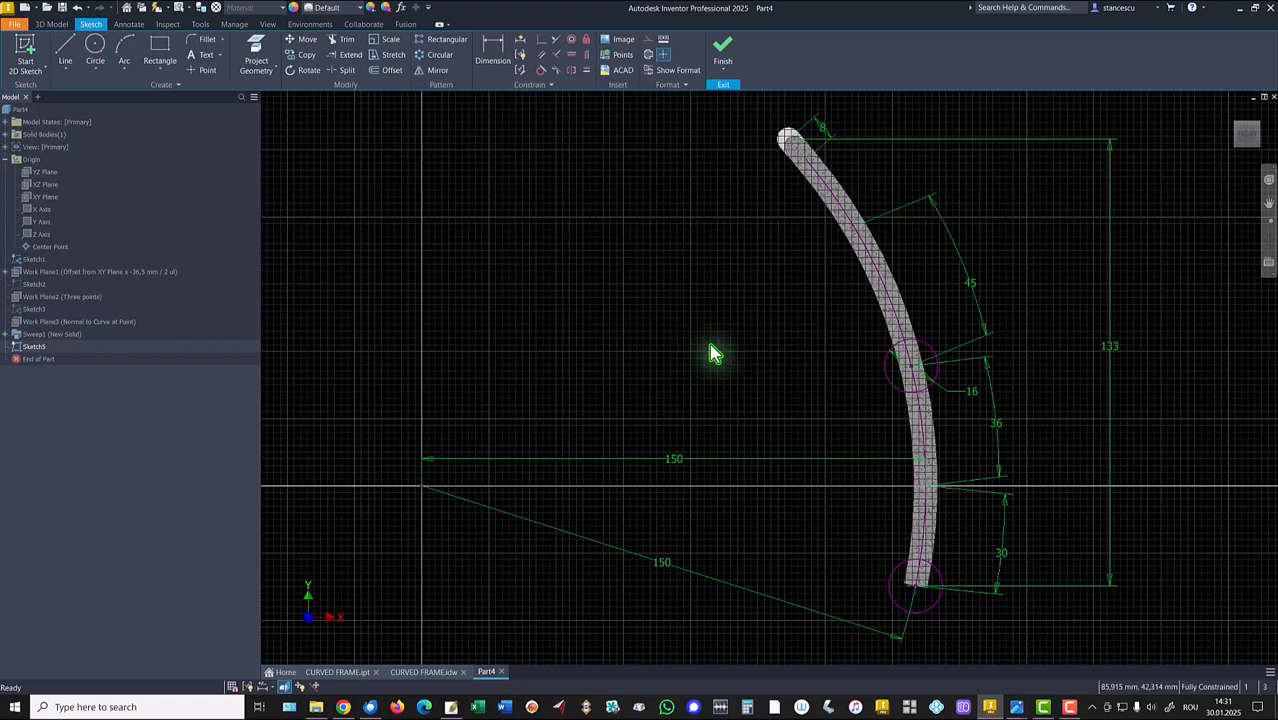
Change the in-canvas color scheme to Presentation in the application options.
{"action": "key", "text": "alt"}
{"action": "key", "text": "f"}
{"action": "key", "text": "i"}
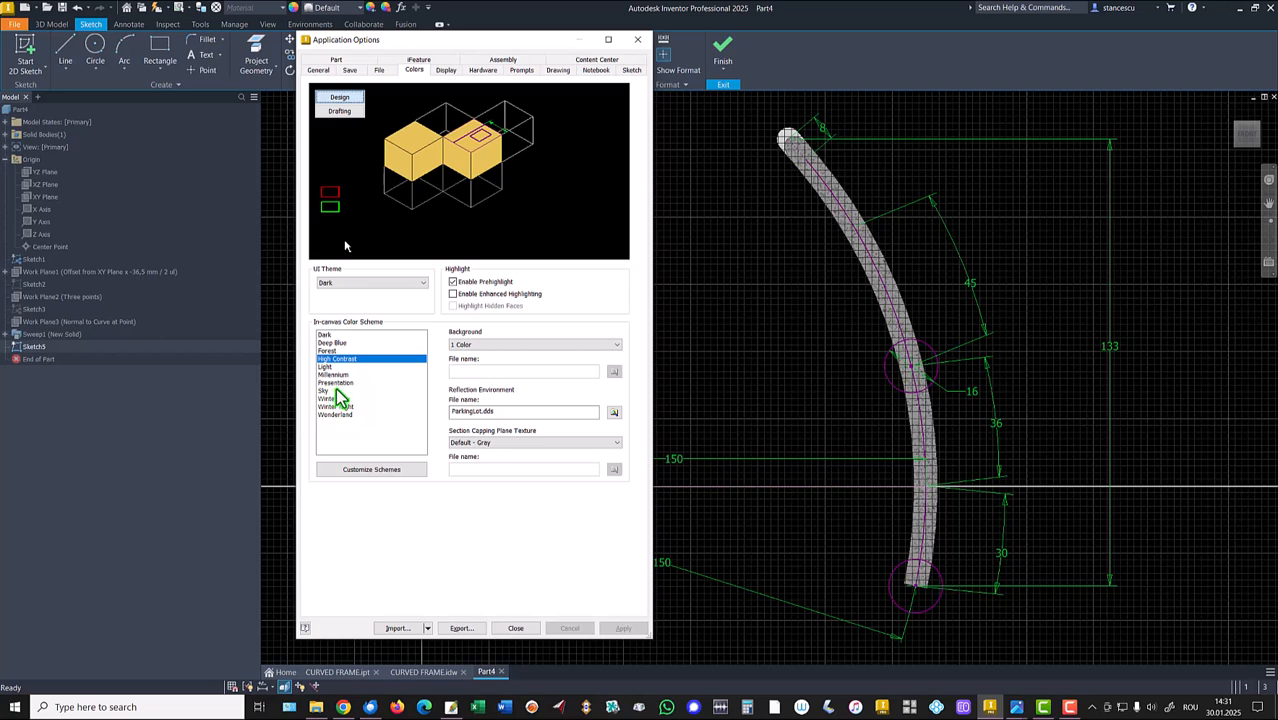
{"action": "left_click", "coordinate": [339, 382]}
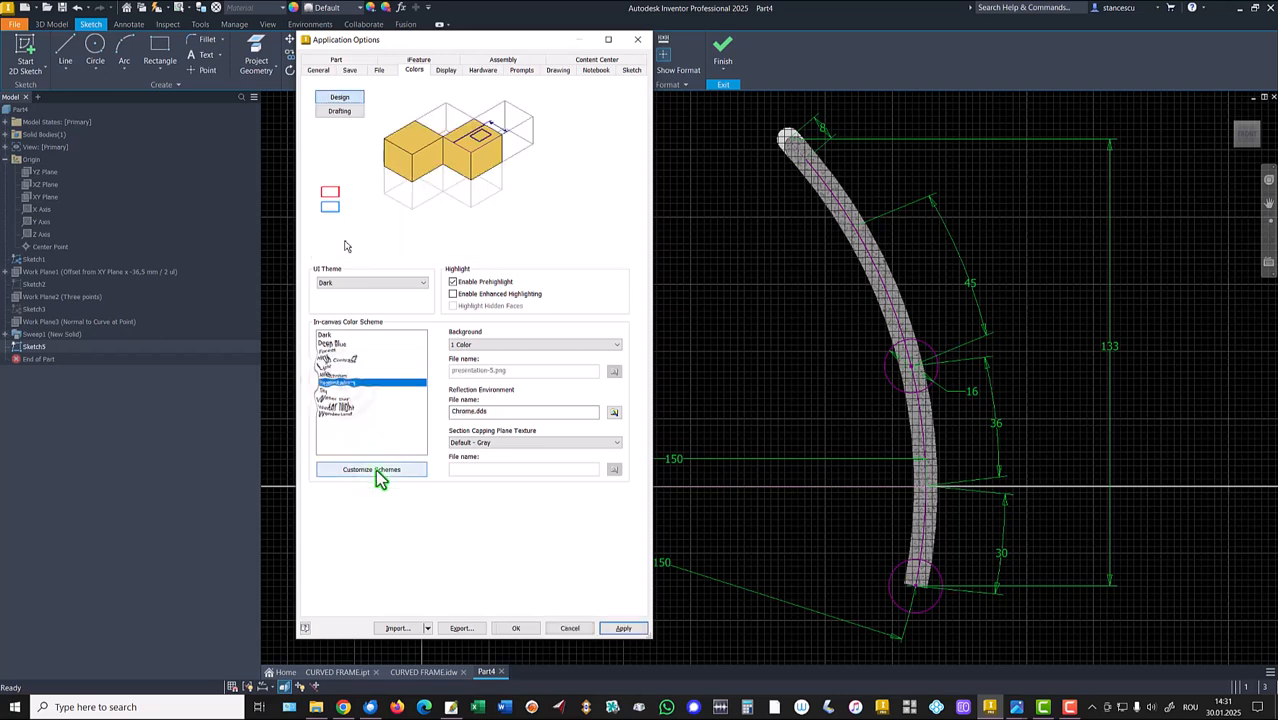
{"action": "left_click", "coordinate": [518, 628]}
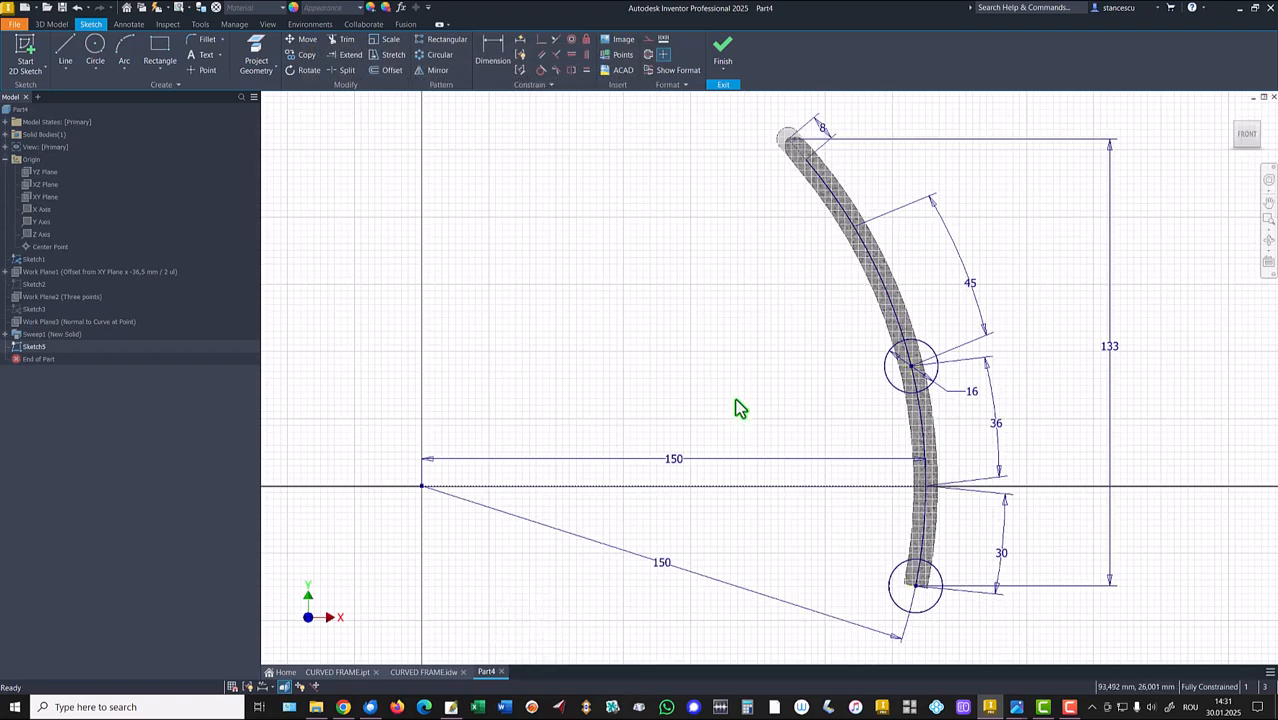
Finish the sketch and extrude both ring circles symmetrically by 8 mm, joined to the swept bar.
{"action": "left_click", "coordinate": [722, 46]}
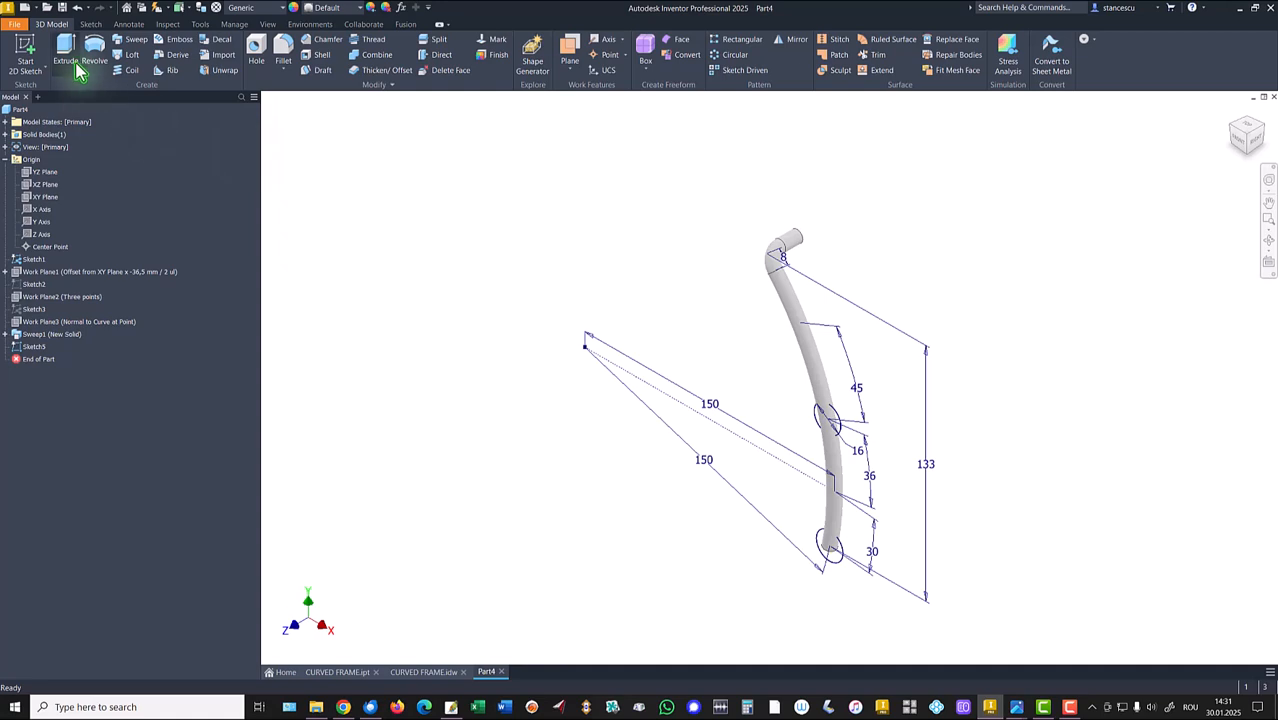
{"action": "left_click", "coordinate": [66, 50]}
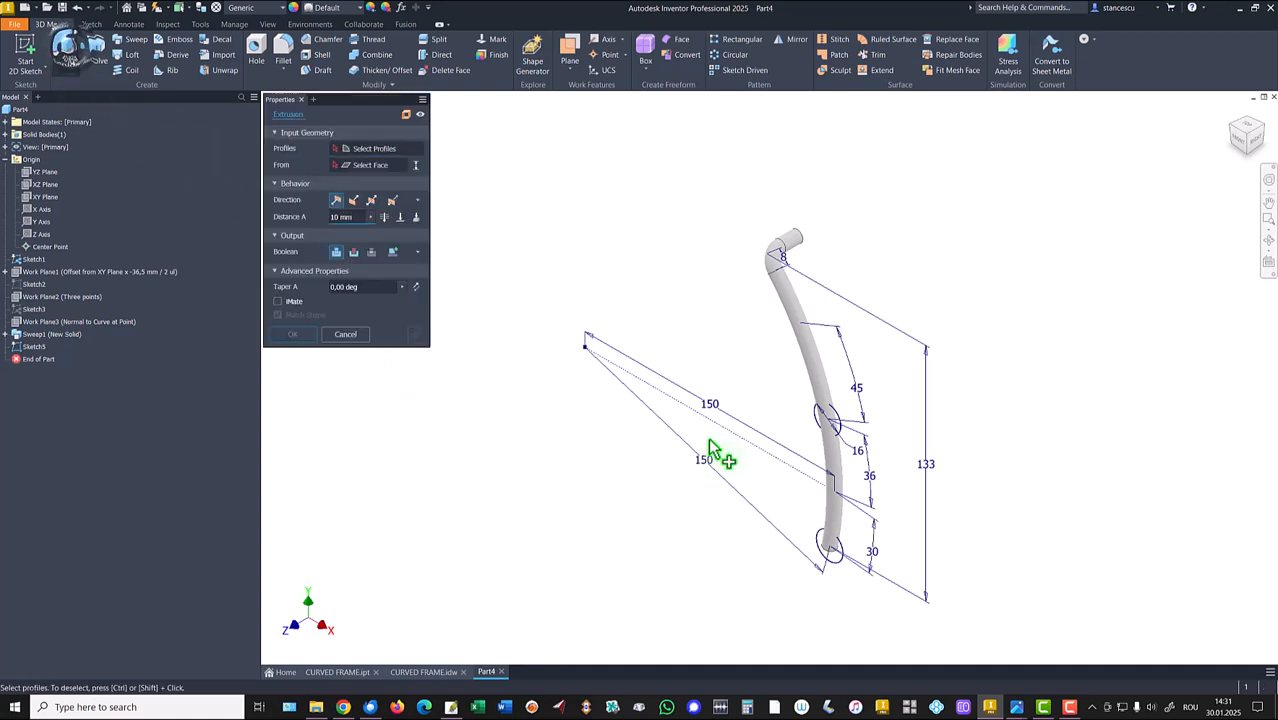
{"action": "left_click", "coordinate": [828, 425]}
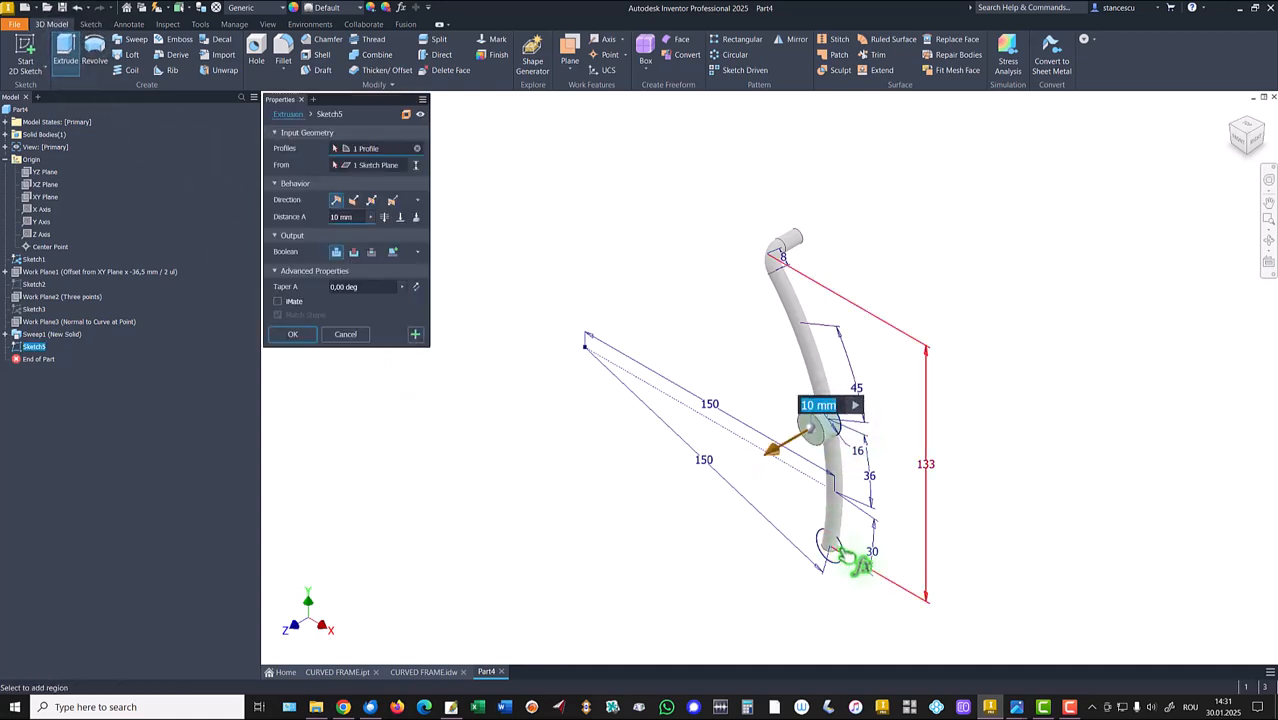
{"action": "left_click", "coordinate": [850, 560]}
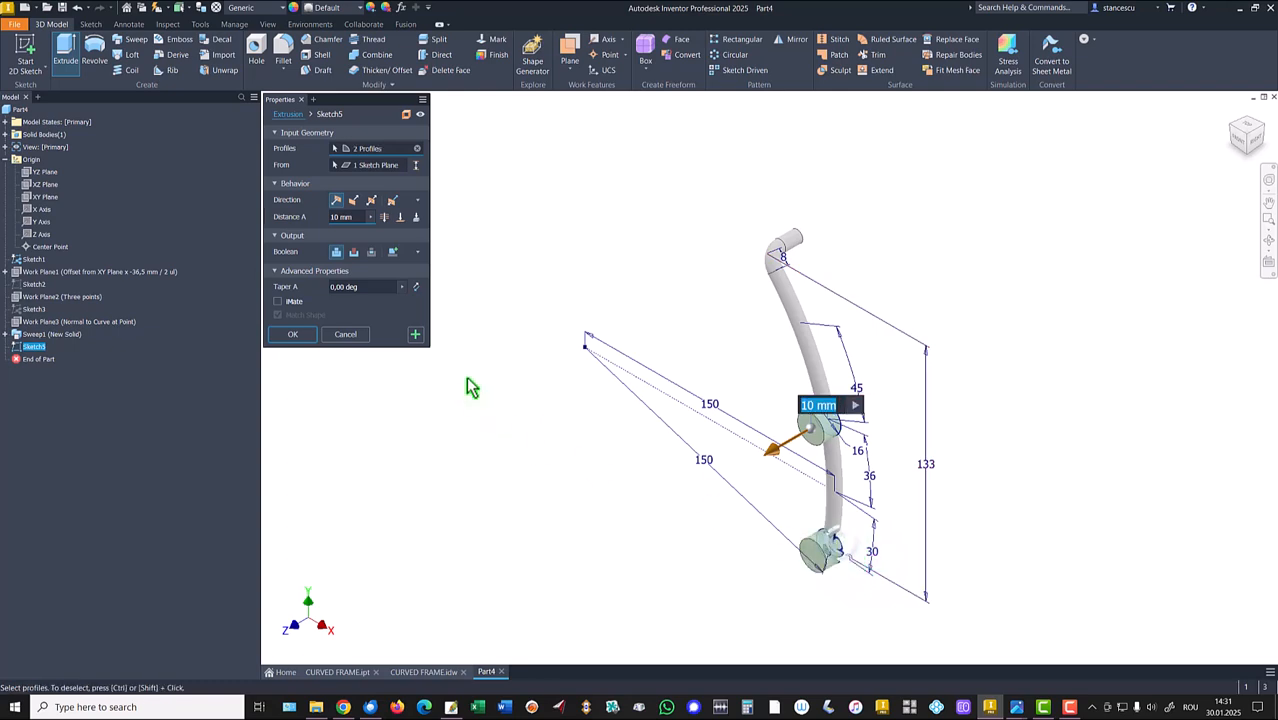
{"action": "left_click", "coordinate": [372, 200]}
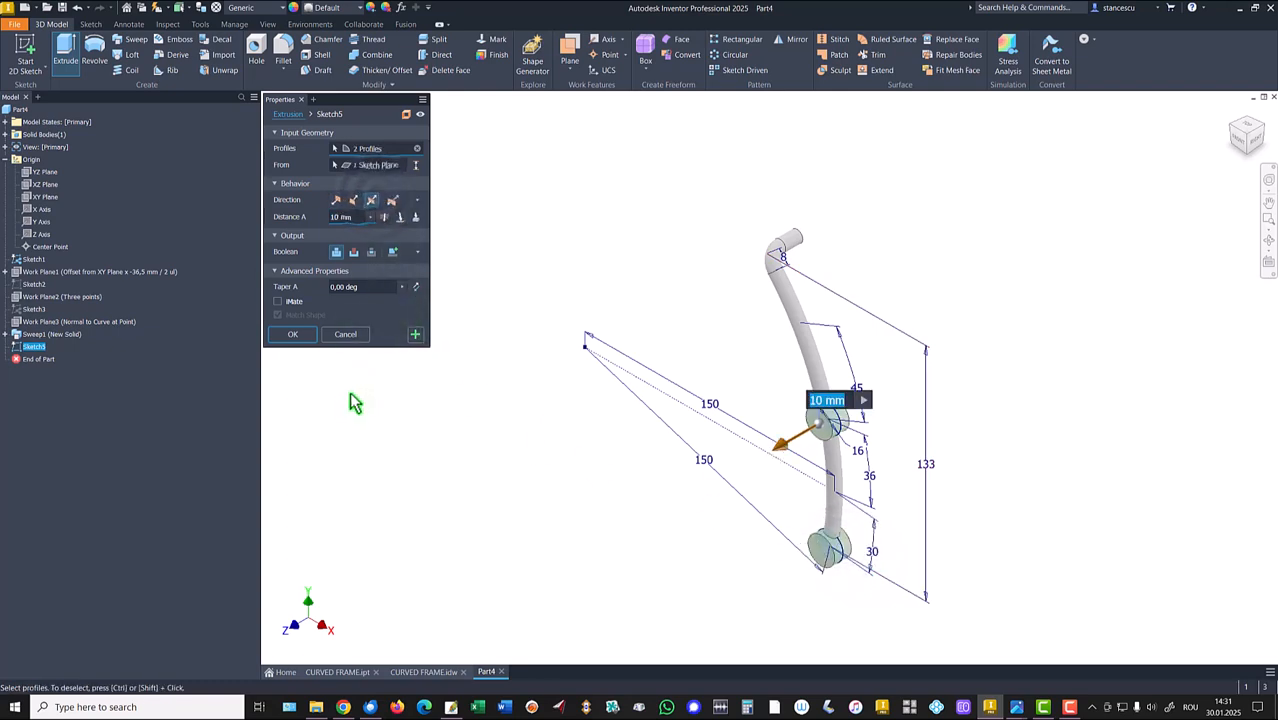
{"action": "type", "text": "8"}
{"action": "key", "text": "Return"}
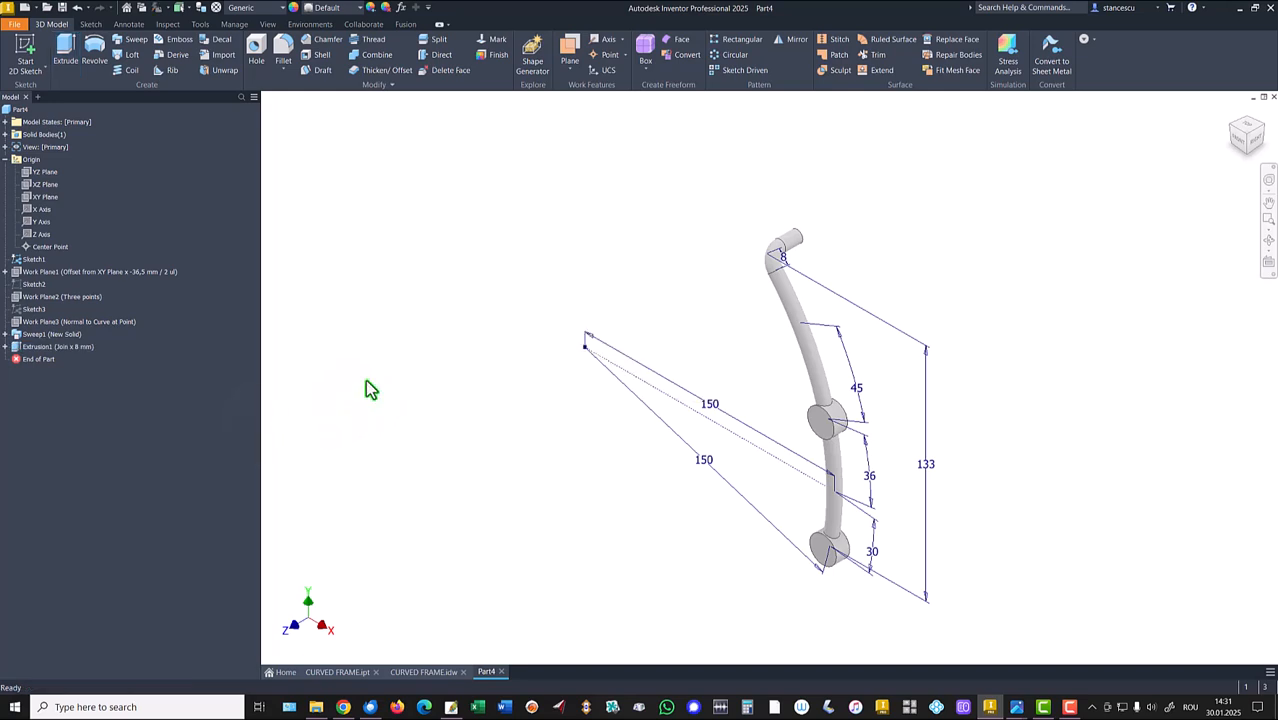
Hide the path sketch with its dimensions and fit the part in the home view.
{"action": "right_click", "coordinate": [30, 259]}
{"action": "left_click", "coordinate": [49, 418]}
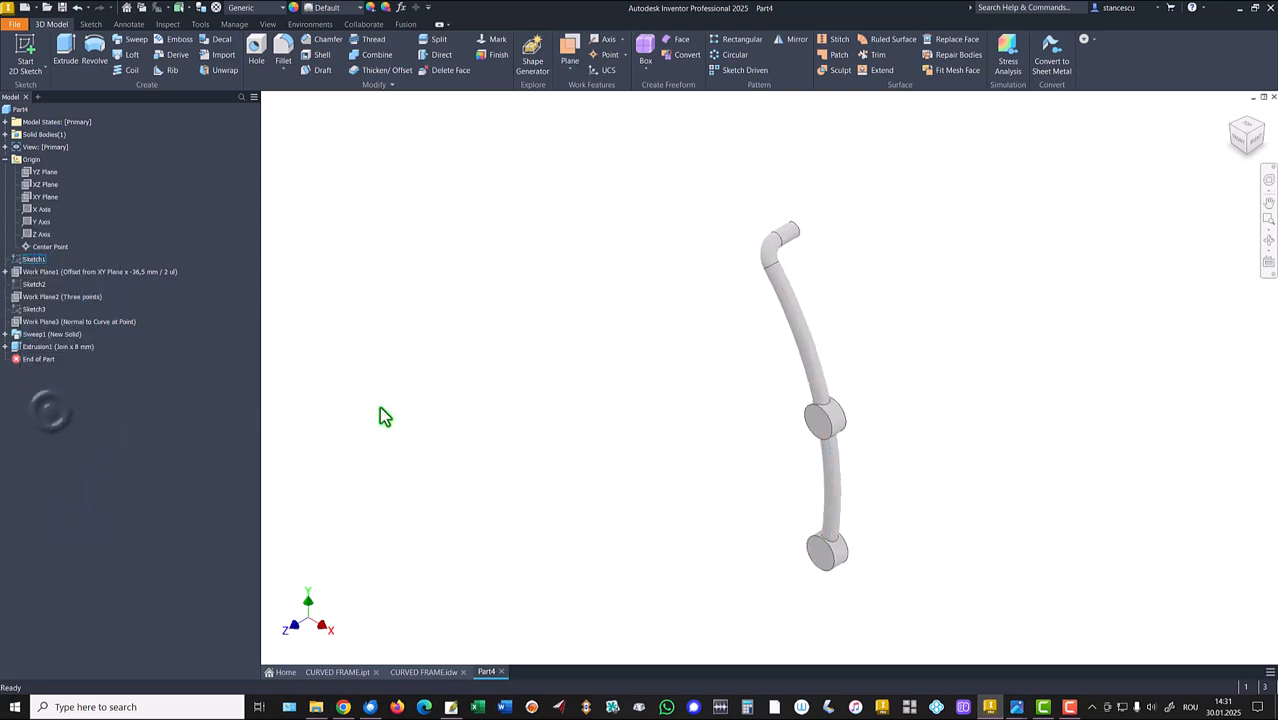
{"action": "key", "text": "Home"}
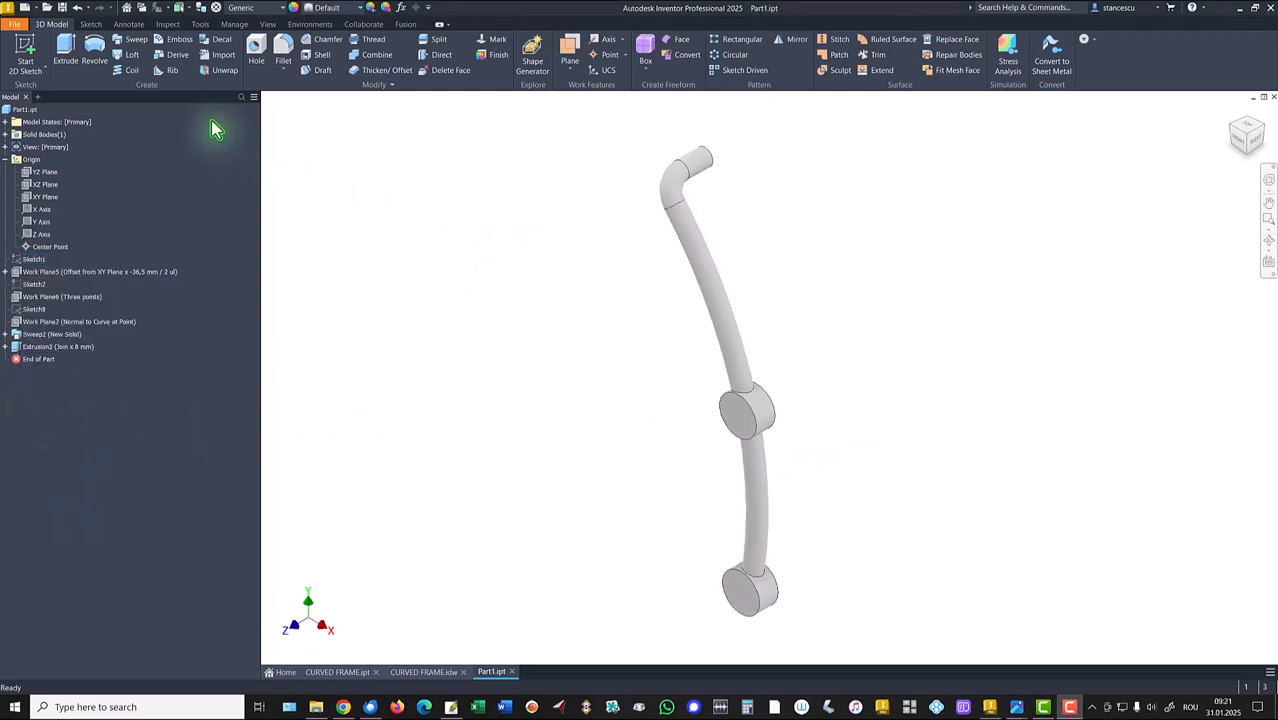
Add 8 mm simple through-all holes concentric with the two ring bosses.
{"action": "left_click", "coordinate": [256, 50]}
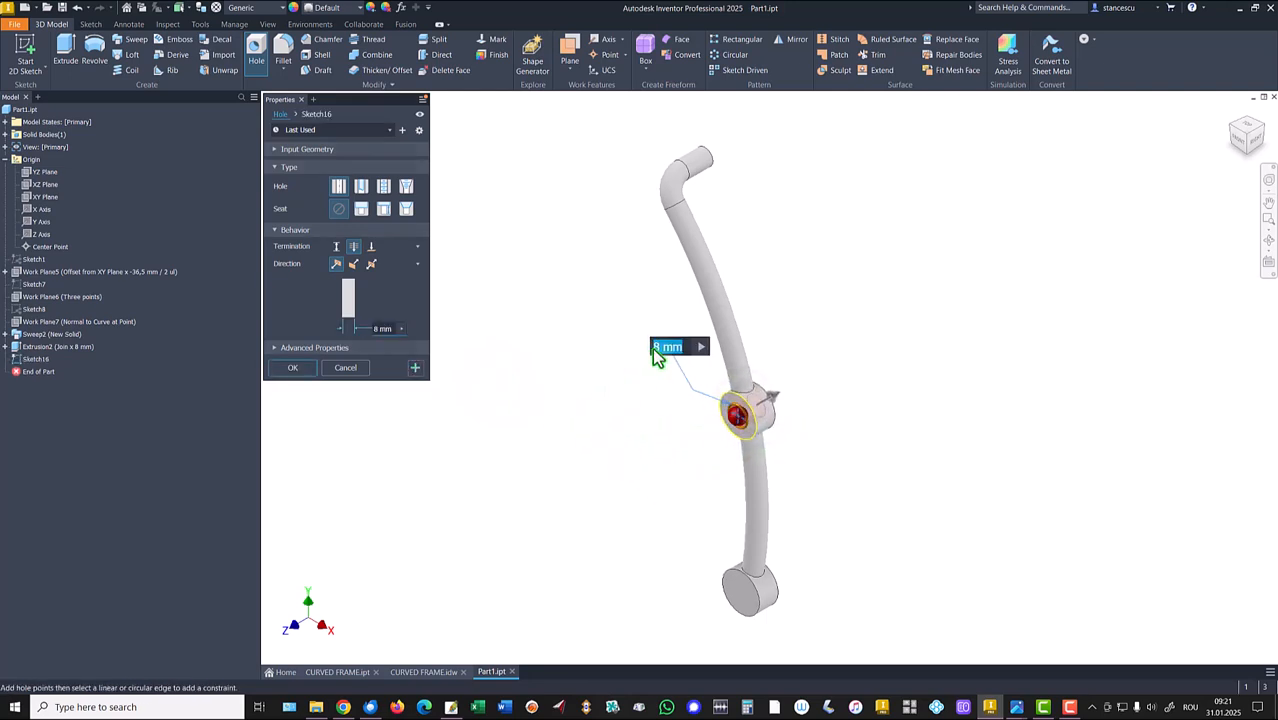
{"action": "left_click", "coordinate": [743, 598]}
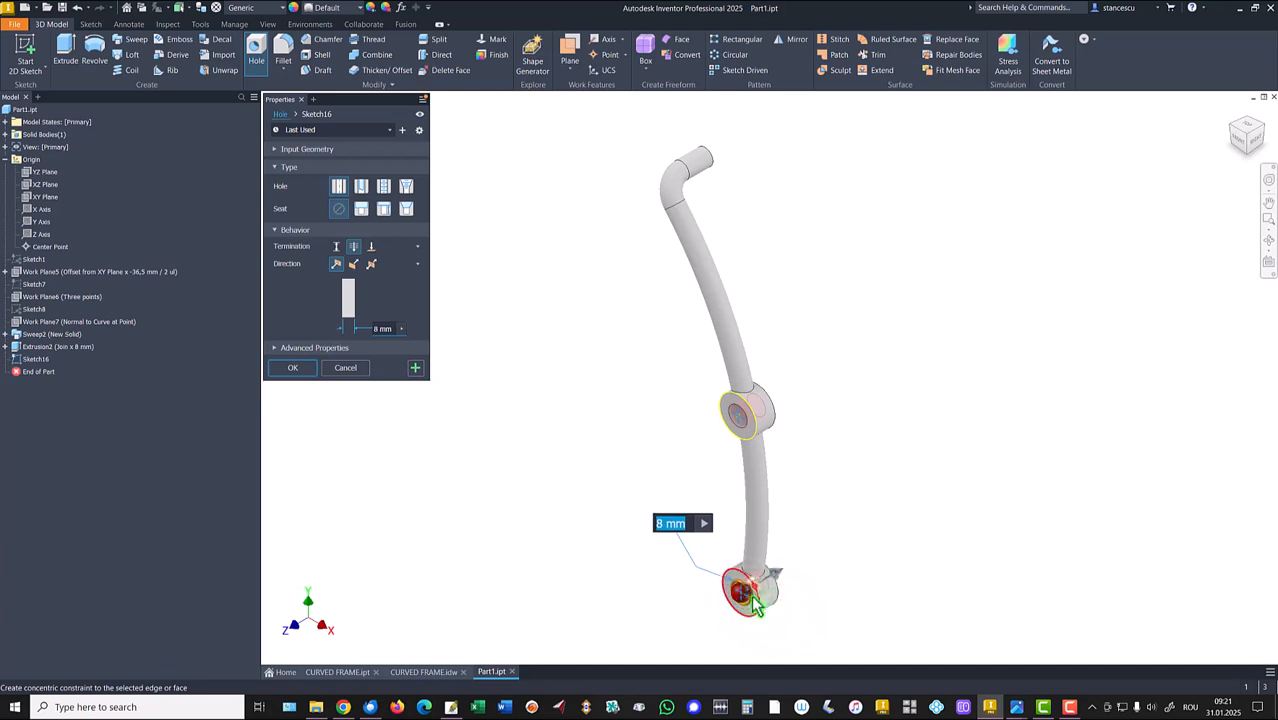
{"action": "left_click", "coordinate": [293, 369]}
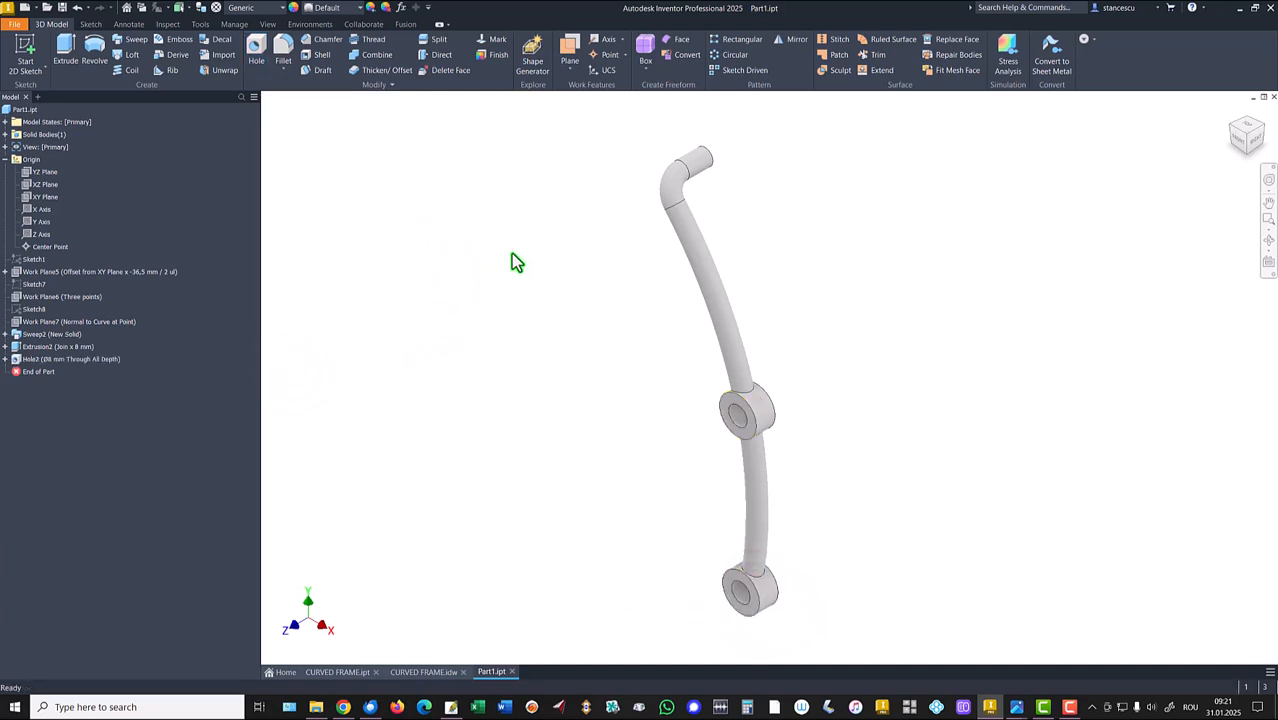
Mirror the whole solid about the flat end face of the bar's bent upper end, joining both halves.
{"action": "left_click", "coordinate": [790, 40]}
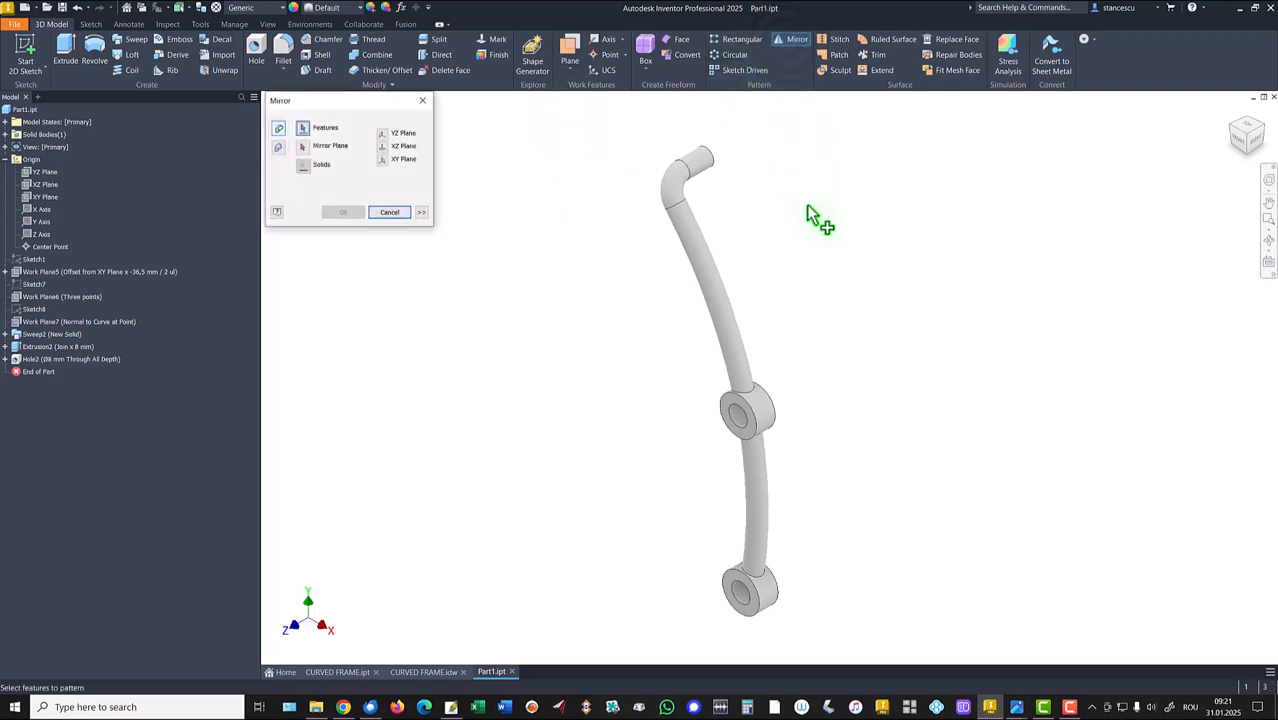
{"action": "middle_click_drag", "start_coordinate": [642, 271], "coordinate": [620, 300], "text": "shift"}
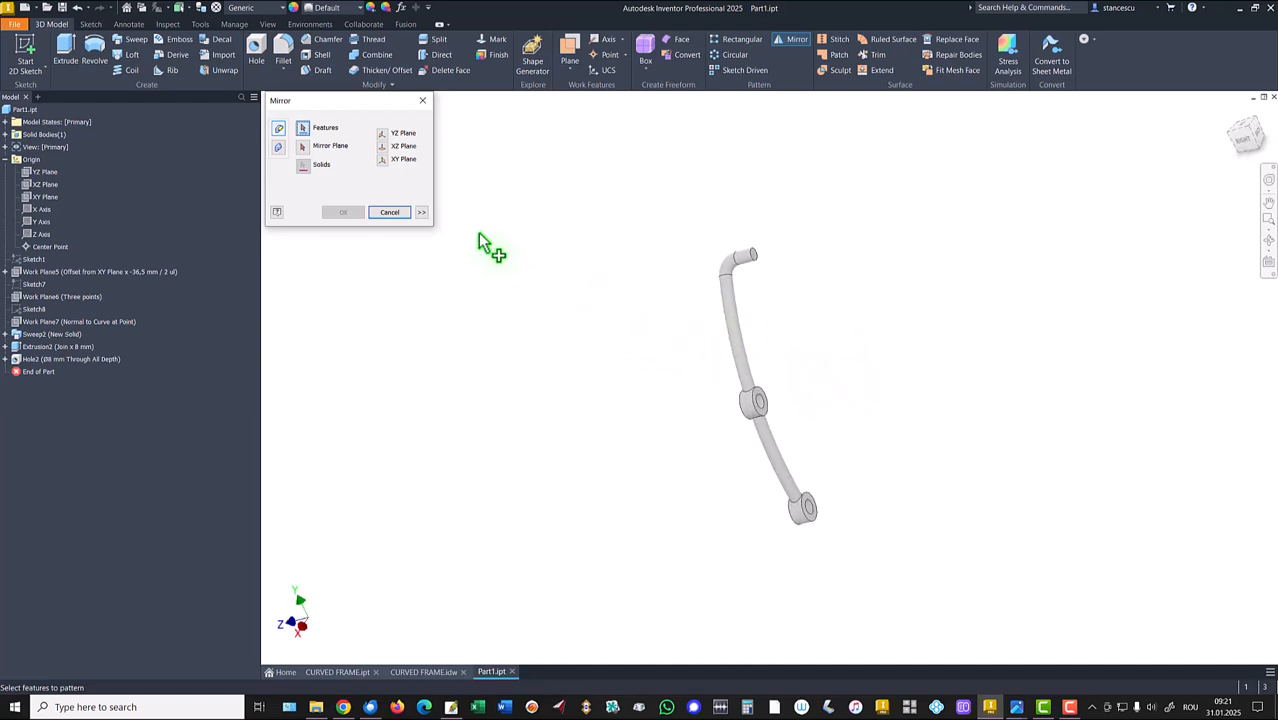
{"action": "left_click", "coordinate": [279, 148]}
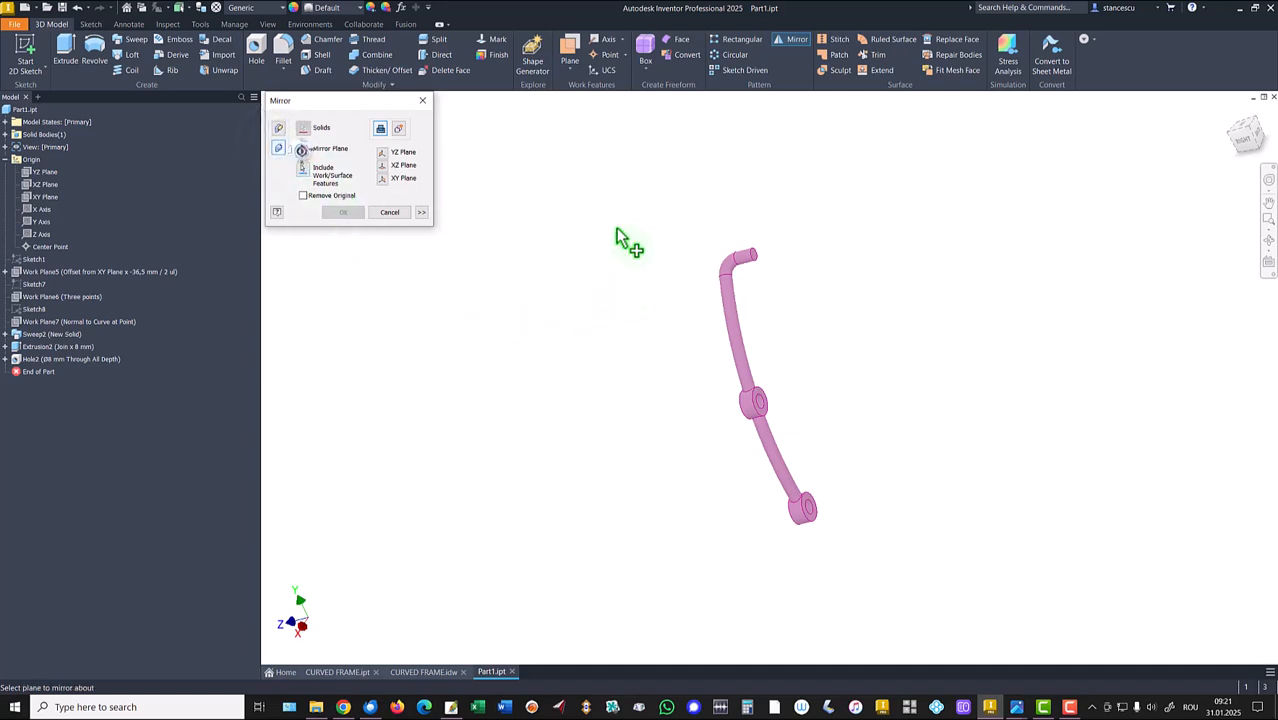
{"action": "scroll", "coordinate": [945, 277], "scroll_direction": "up", "scroll_amount": 3}
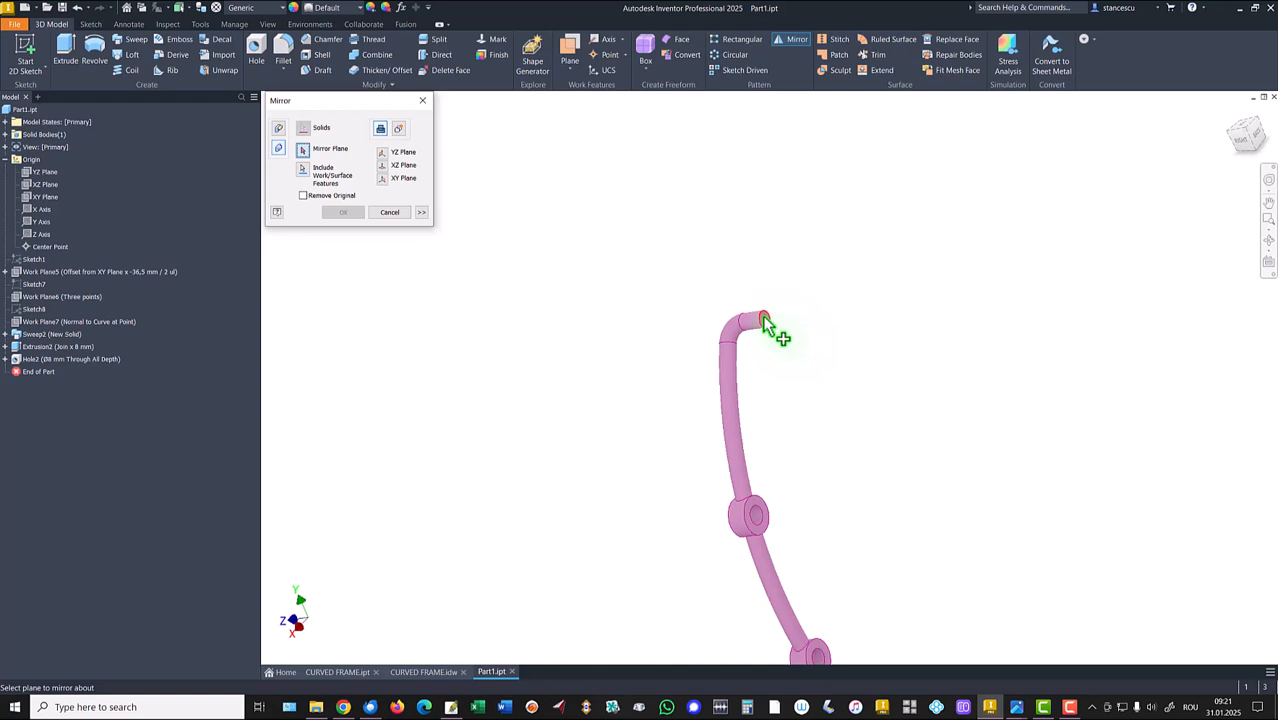
{"action": "left_click", "coordinate": [765, 323]}
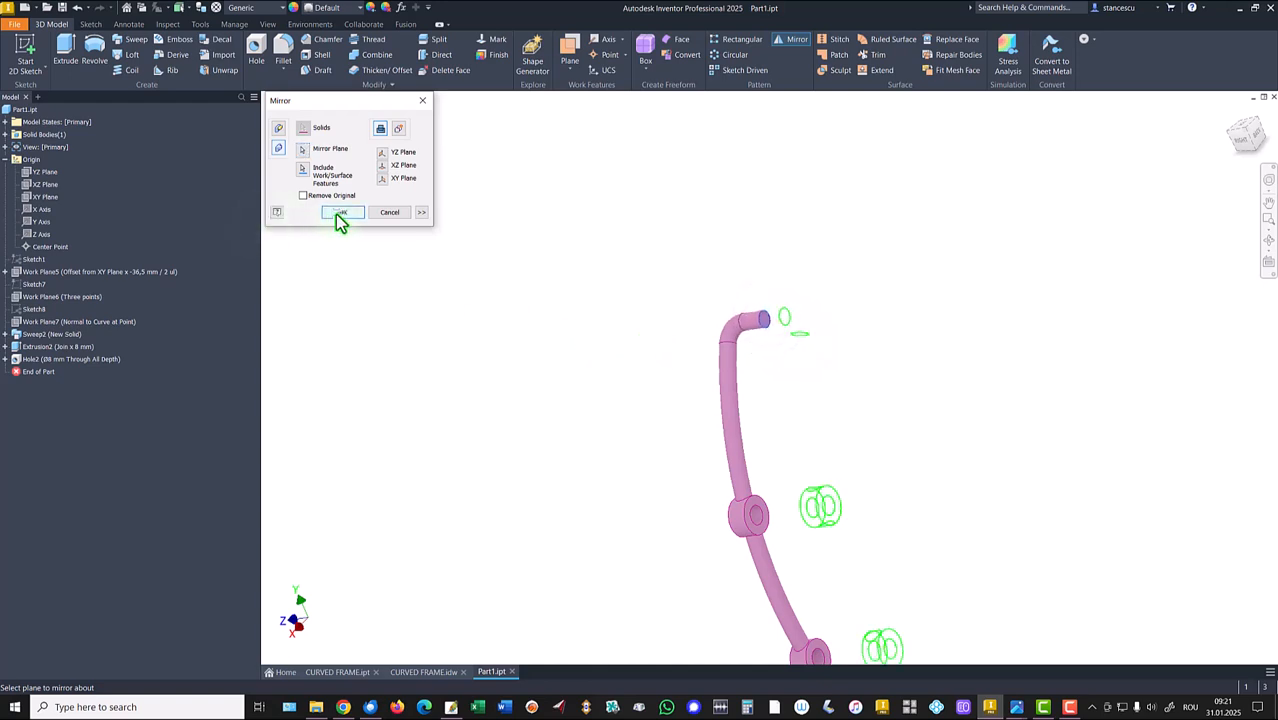
{"action": "left_click", "coordinate": [340, 215]}
{"action": "key", "text": "F6"}
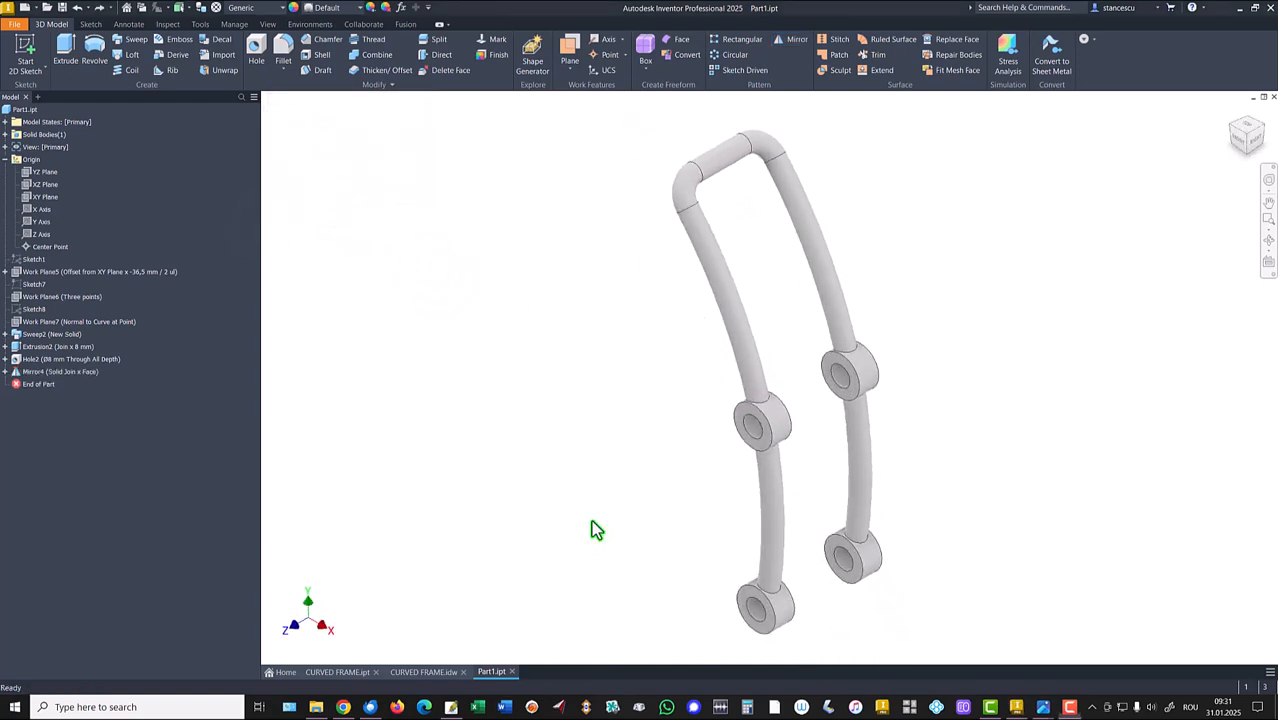
Check the cross handle's projecting length in the CURVED FRAME.idw drawing and return to the part.
{"action": "left_click", "coordinate": [423, 672]}
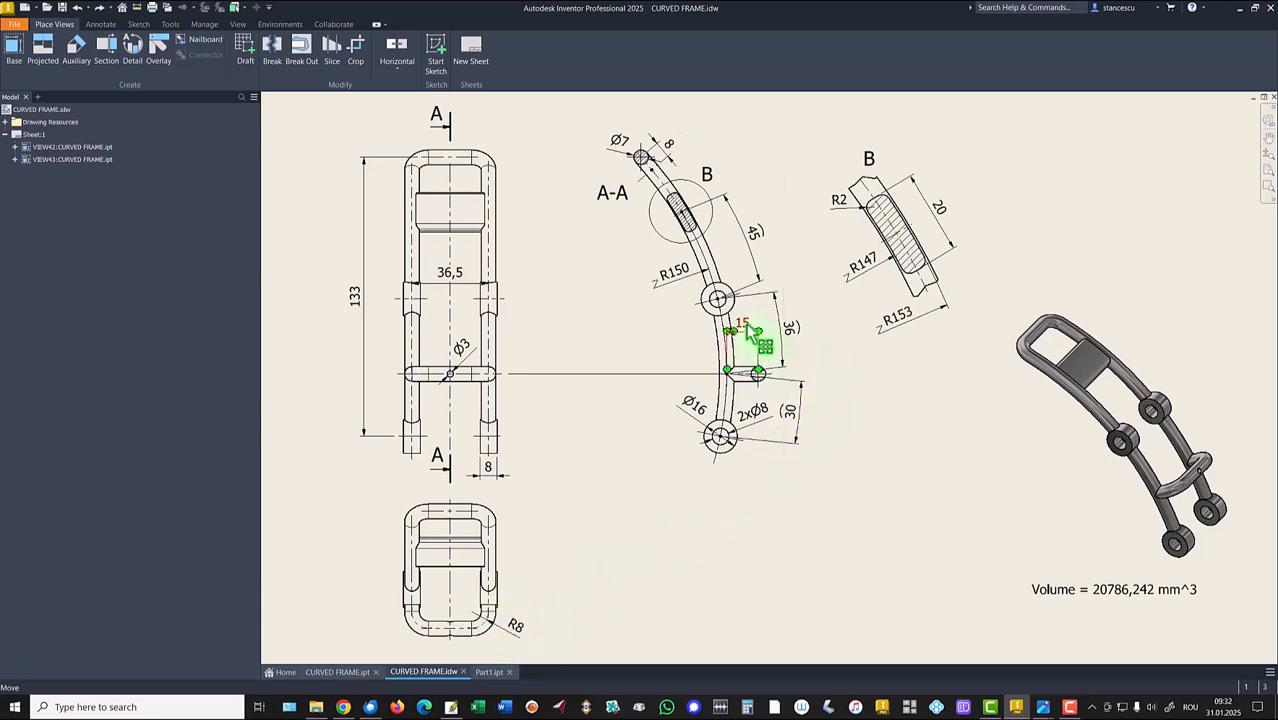
{"action": "left_click", "coordinate": [484, 678]}
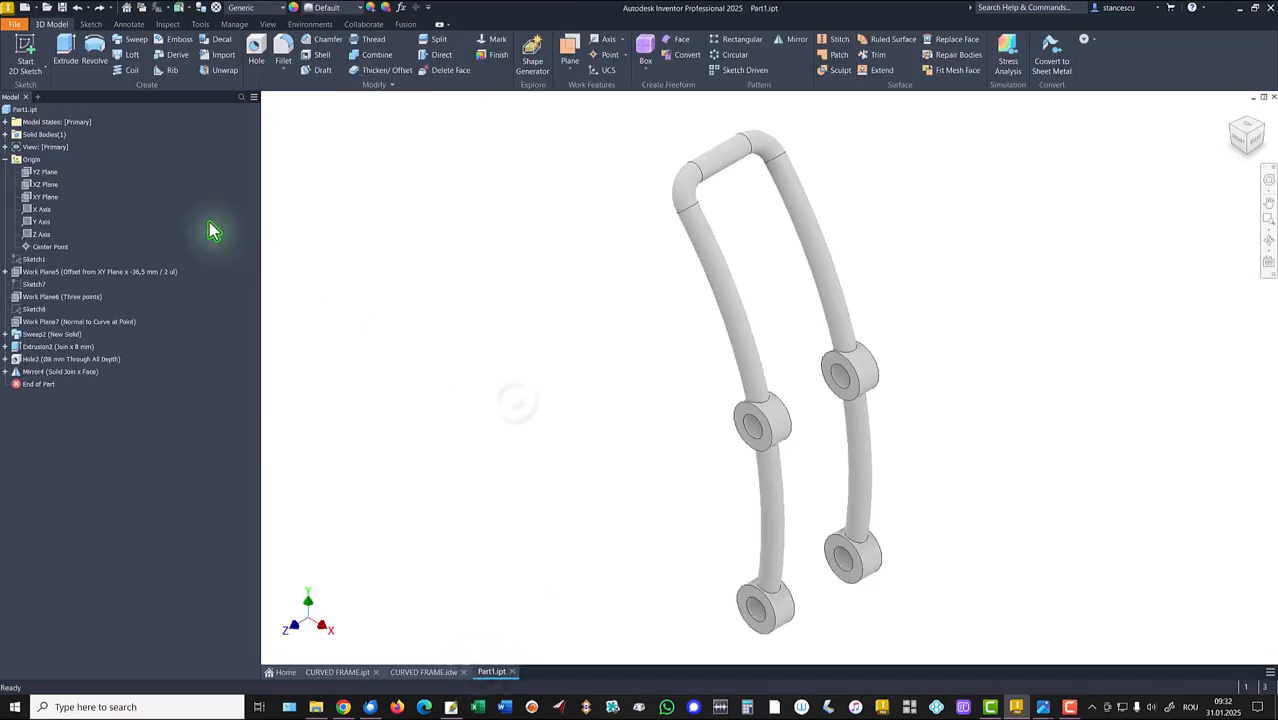
Start a sketch on the XZ plane with sliced graphics and project the section edges of both side bars.
{"action": "left_click", "coordinate": [46, 185]}
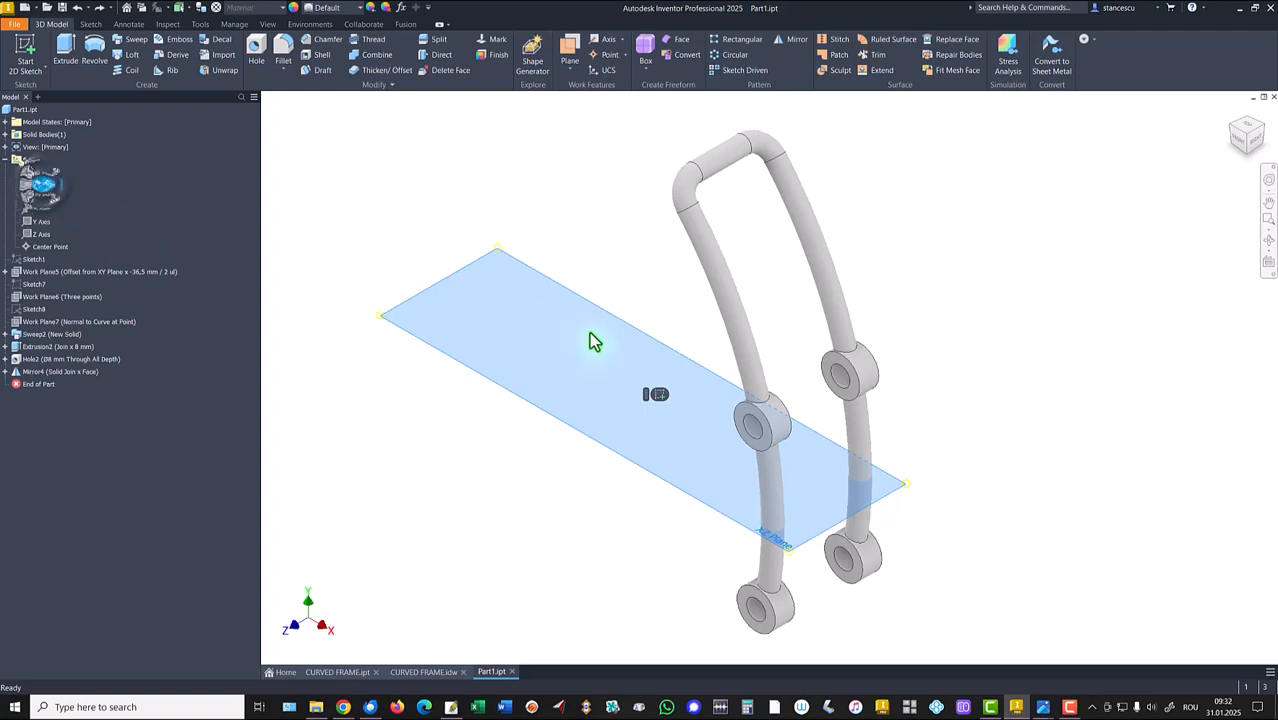
{"action": "key", "text": "s"}
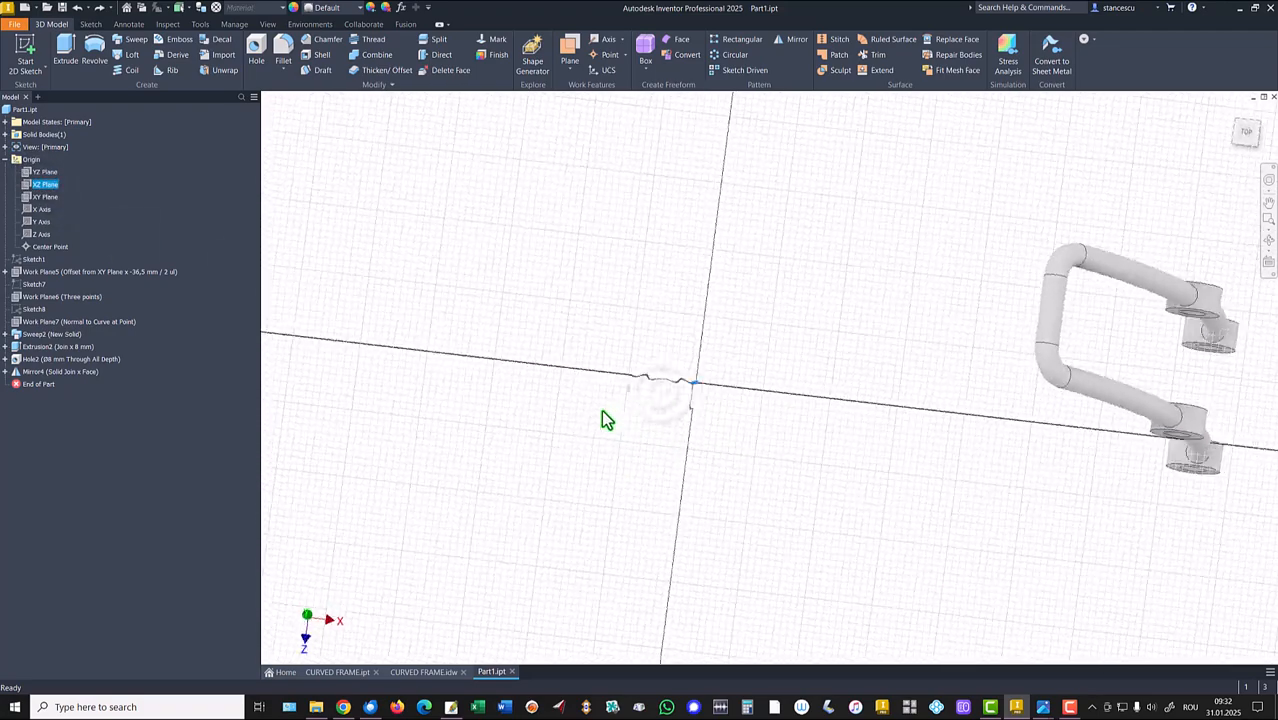
{"action": "key", "text": "F7"}
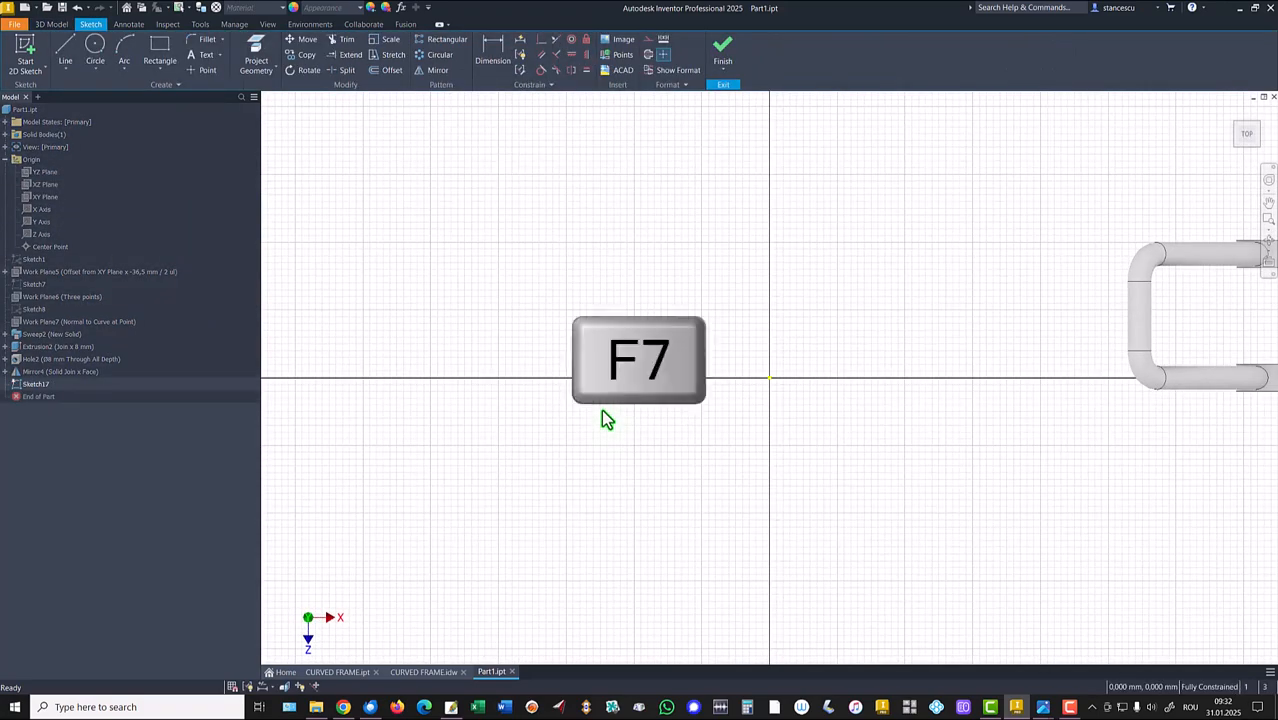
{"action": "key", "text": "Home"}
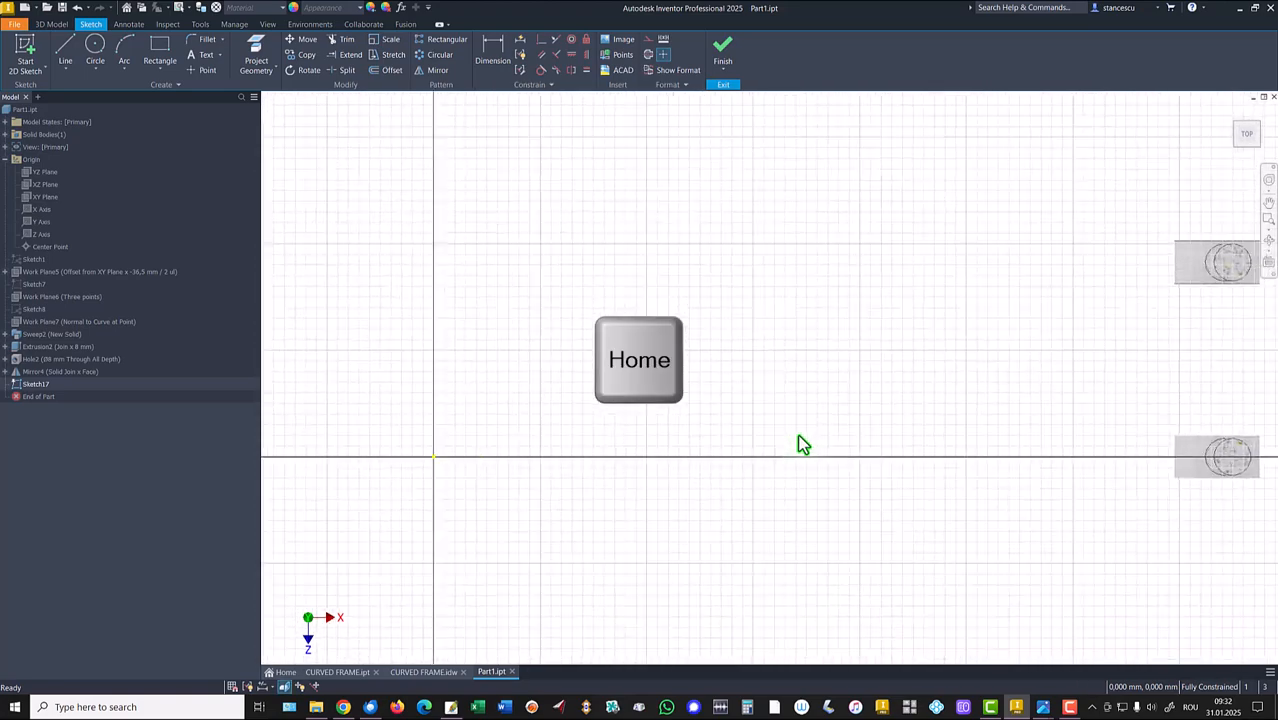
{"action": "middle_click_drag", "start_coordinate": [1006, 383], "coordinate": [629, 390]}
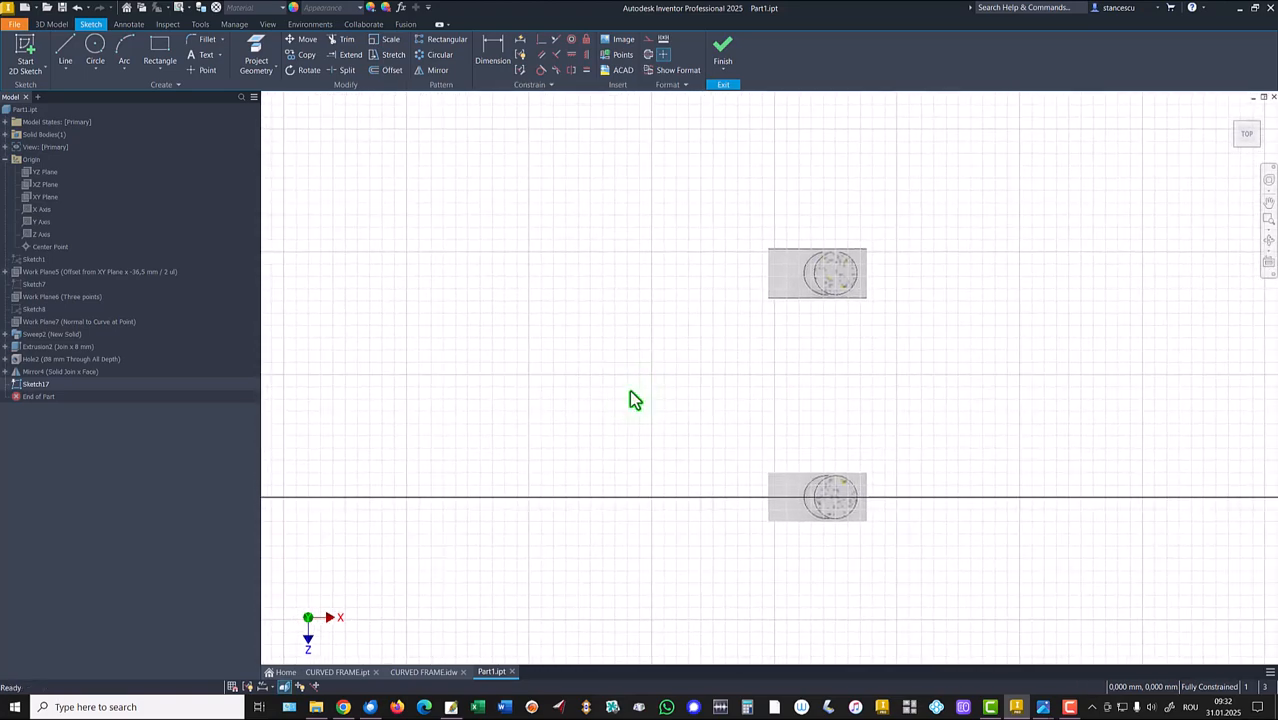
{"action": "left_click", "coordinate": [255, 56]}
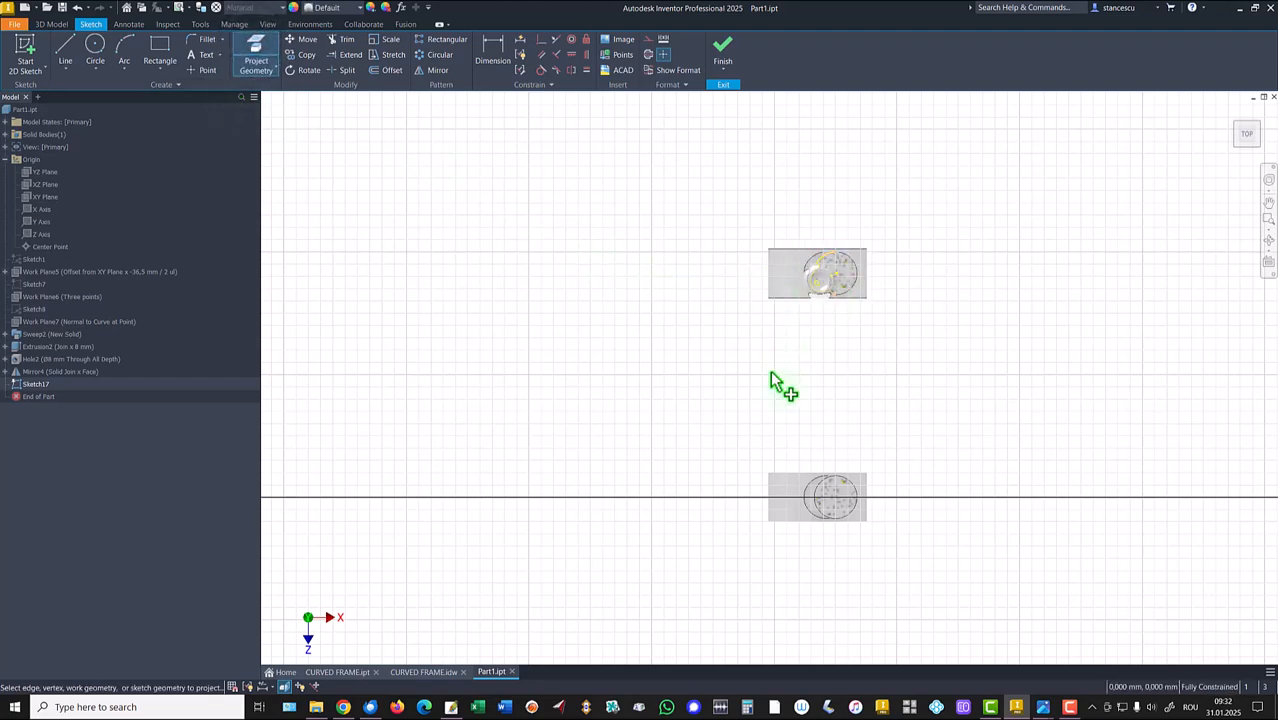
{"action": "left_click", "coordinate": [820, 505]}
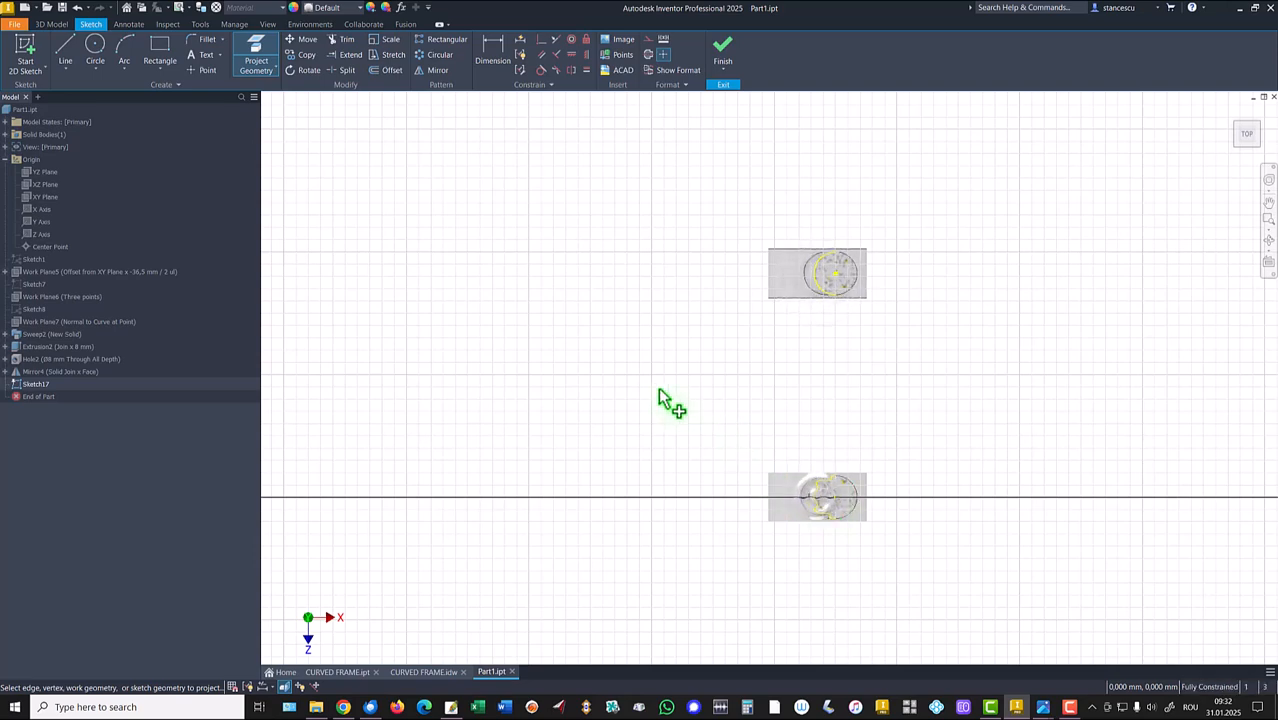
Draw a U-shaped path between the bar centers with two tangent corner arcs and a connecting line about 23 mm long.
{"action": "left_click", "coordinate": [65, 50]}
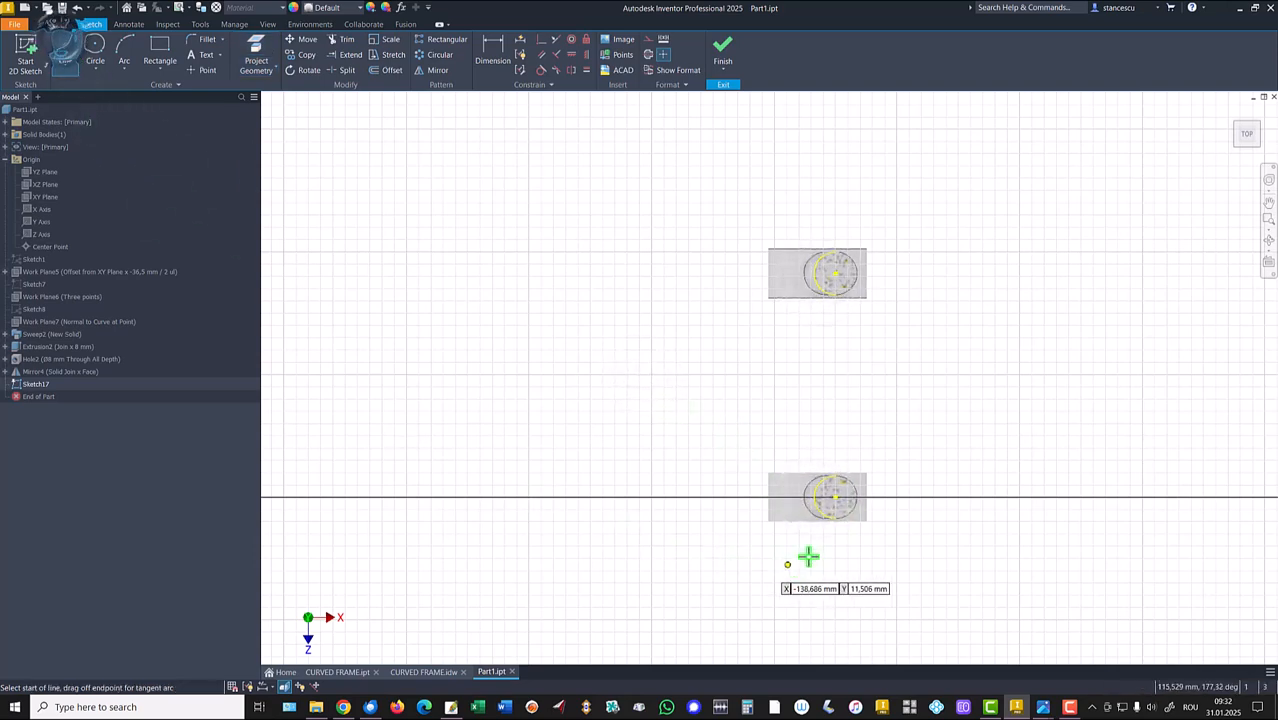
{"action": "left_click", "coordinate": [835, 497]}
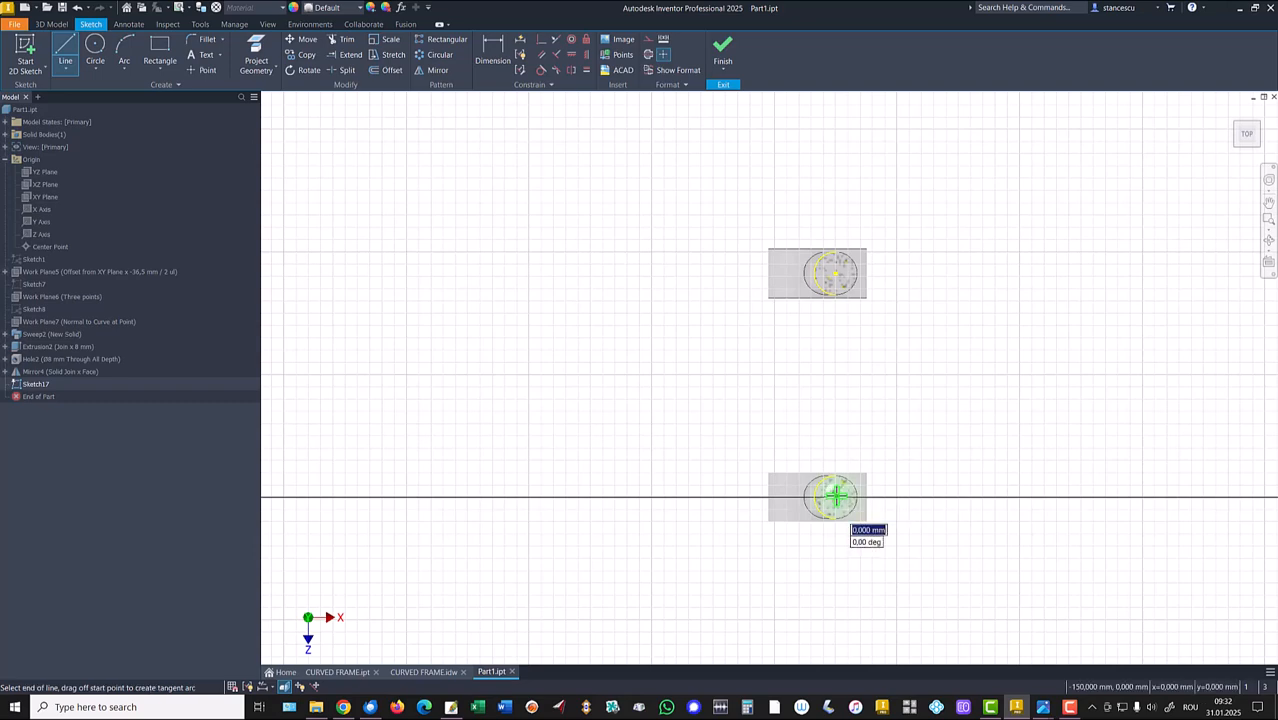
{"action": "left_click", "coordinate": [910, 496]}
{"action": "left_click_drag", "start_coordinate": [910, 496], "coordinate": [960, 441]}
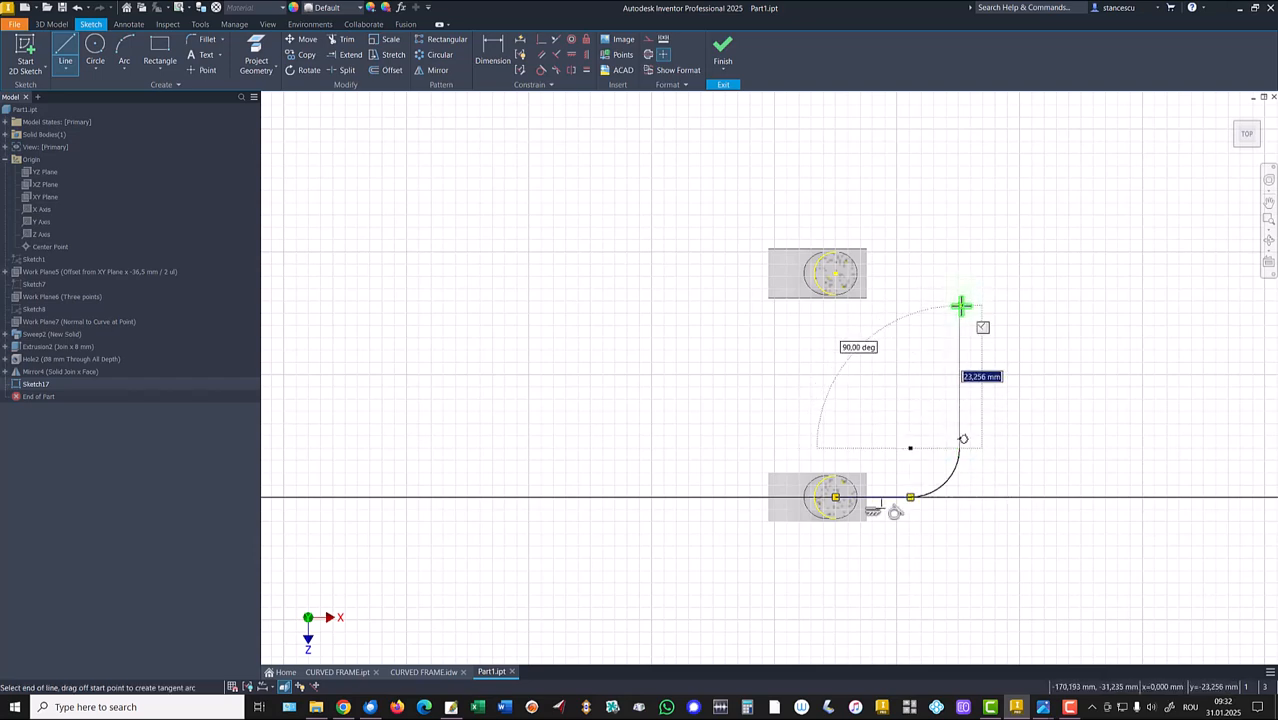
{"action": "left_click", "coordinate": [960, 305]}
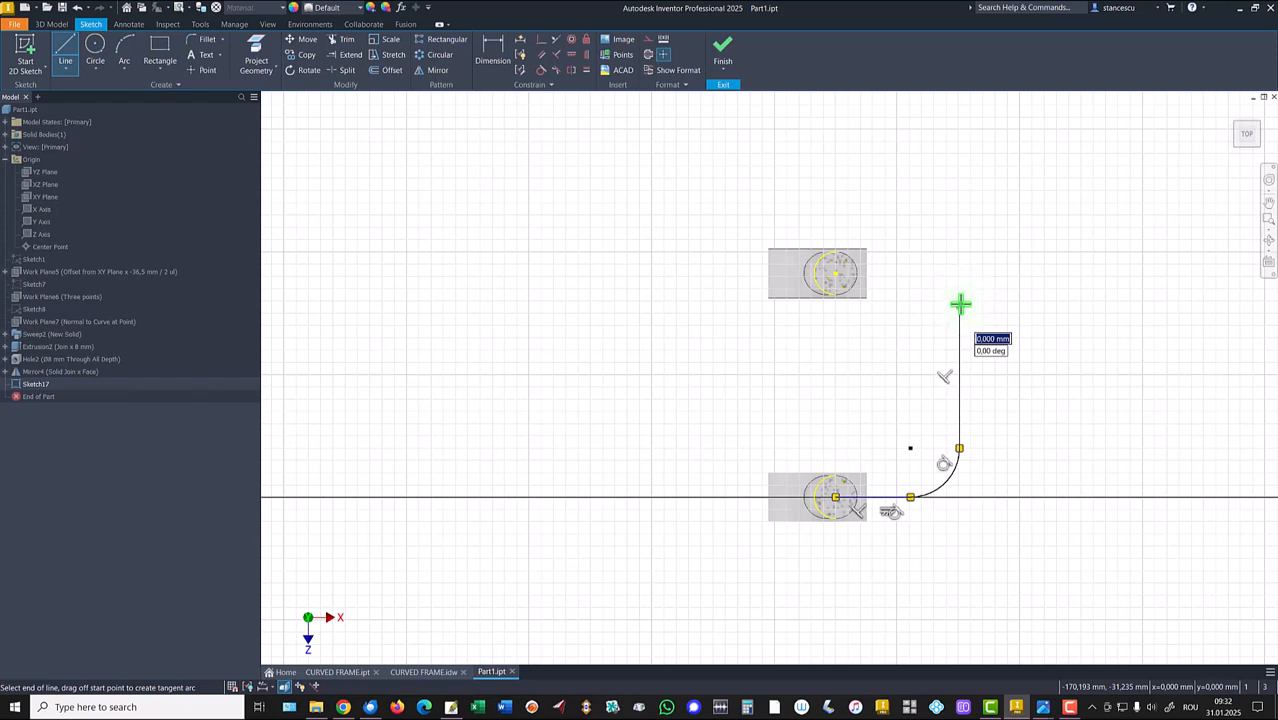
{"action": "left_click_drag", "start_coordinate": [960, 305], "coordinate": [940, 268]}
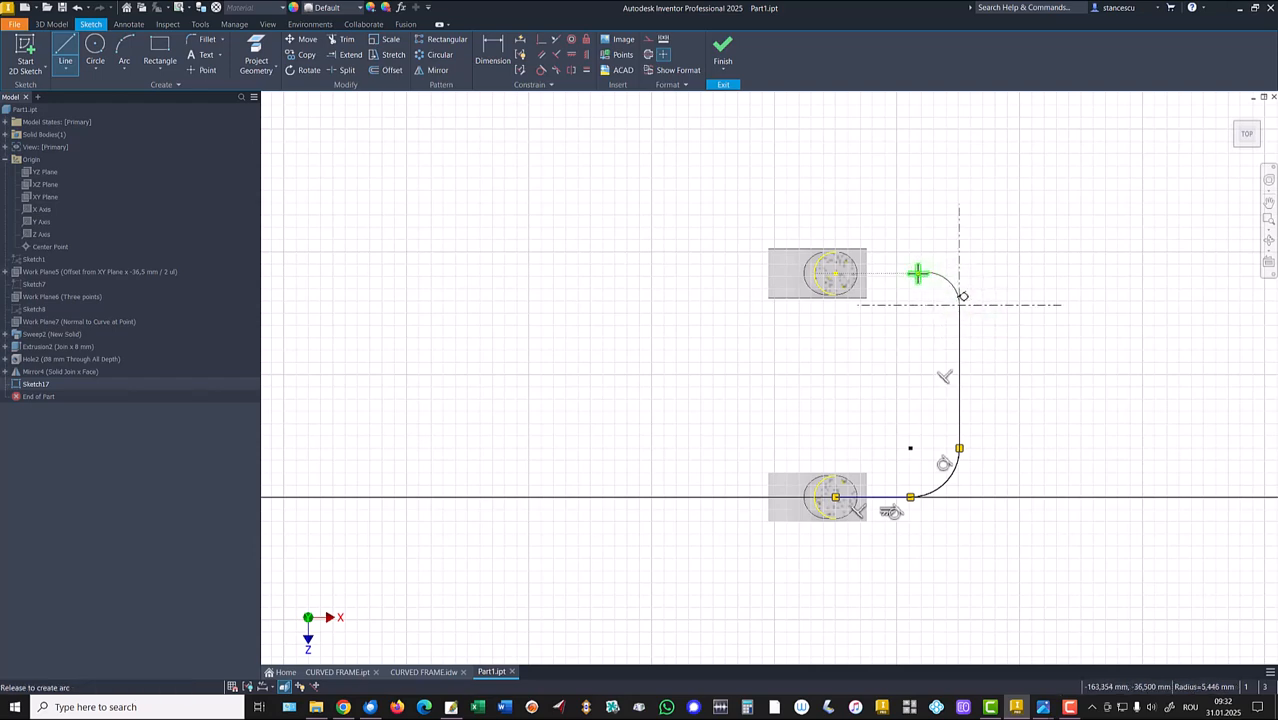
{"action": "left_click_drag", "start_coordinate": [918, 273], "coordinate": [916, 271]}
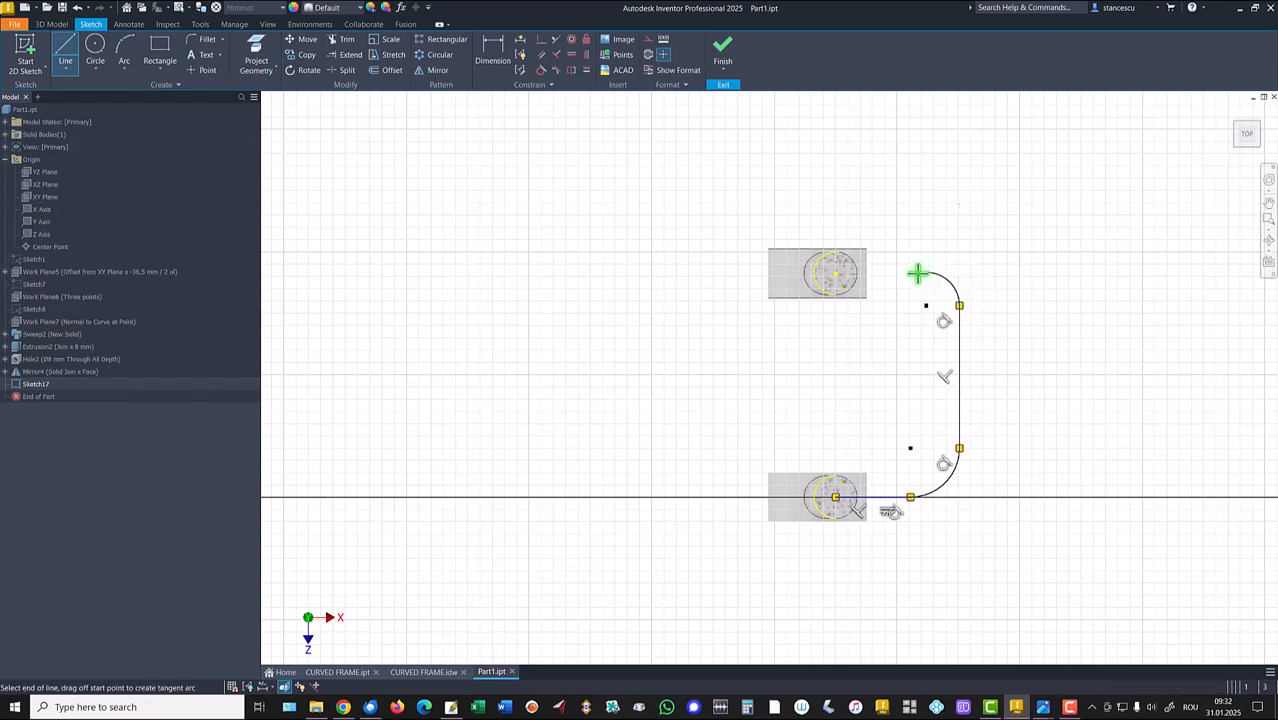
{"action": "left_click", "coordinate": [833, 274]}
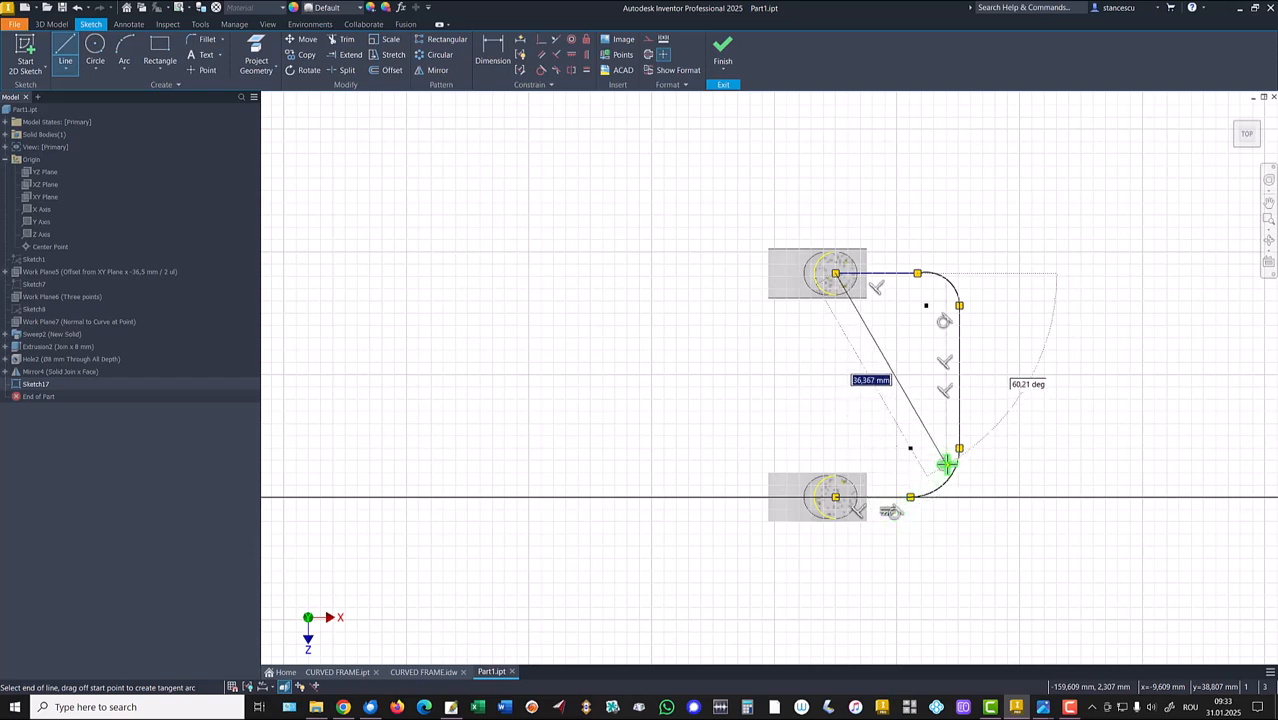
{"action": "left_click", "coordinate": [907, 290]}
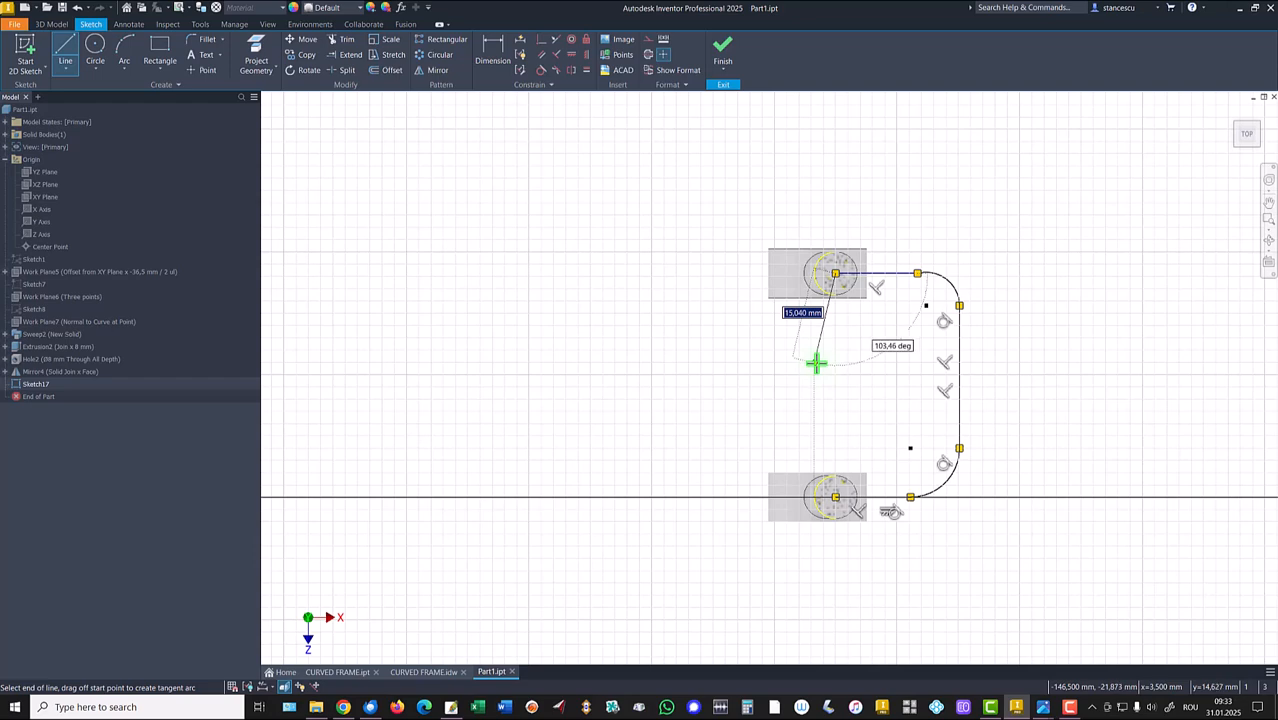
{"action": "key", "text": "Escape"}
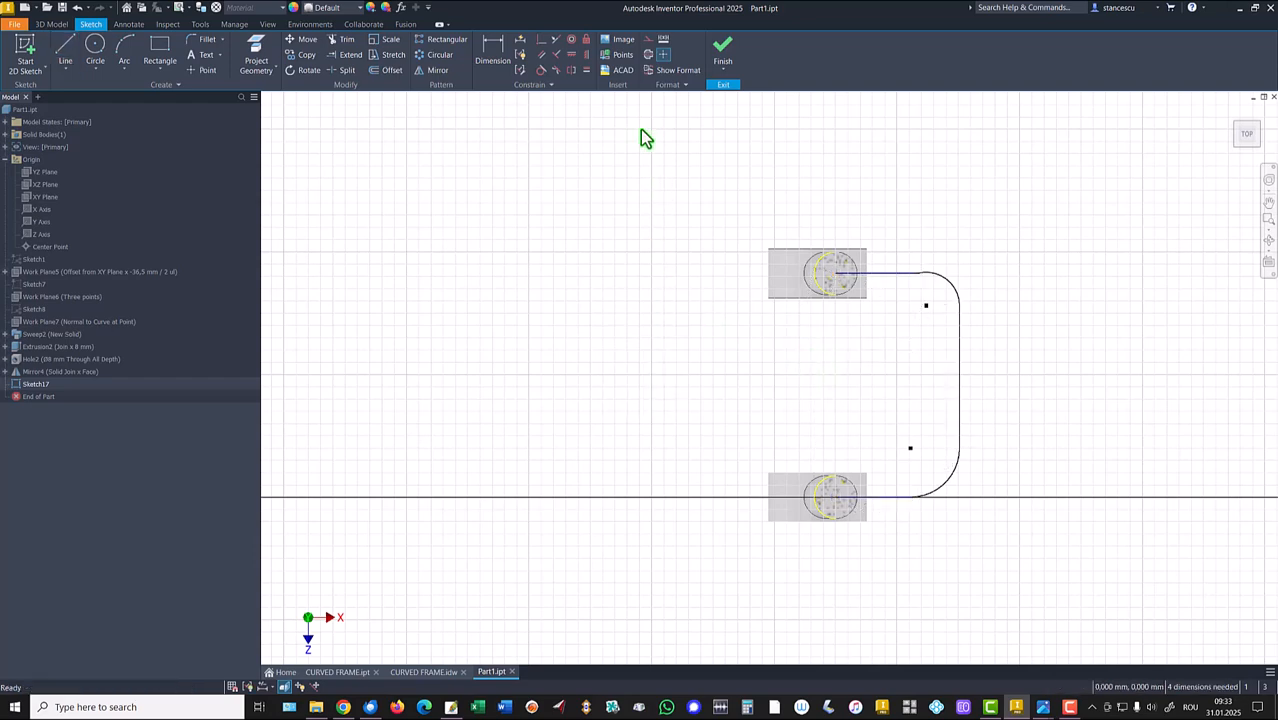
Make the loose corner arc tangent to its adjacent straight leg and set both corner arcs equal.
{"action": "left_click", "coordinate": [542, 71]}
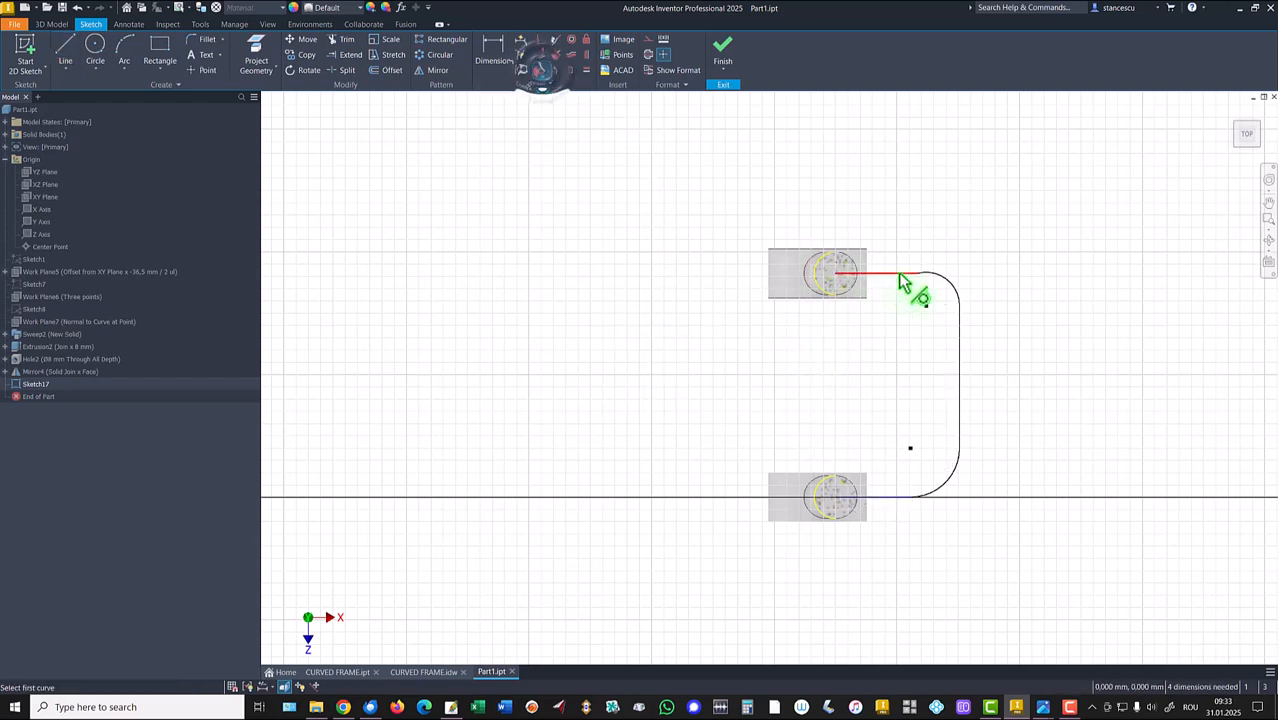
{"action": "left_click", "coordinate": [944, 285]}
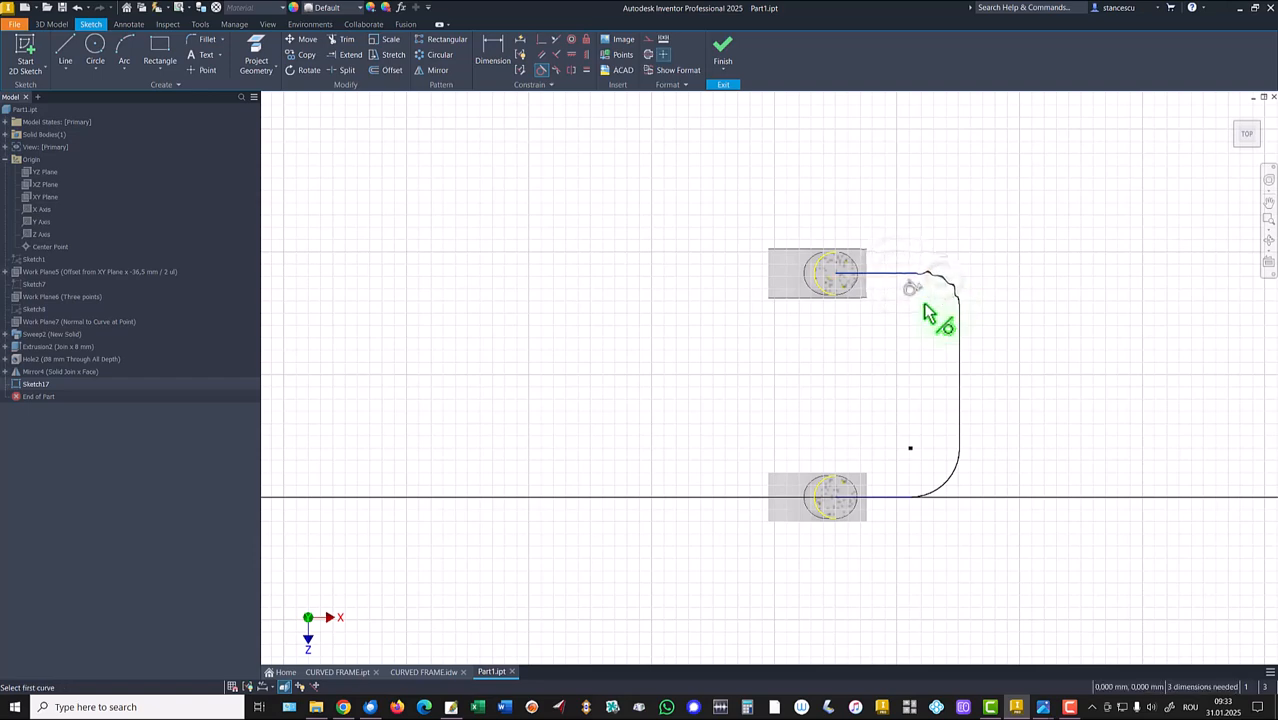
{"action": "left_click", "coordinate": [588, 71]}
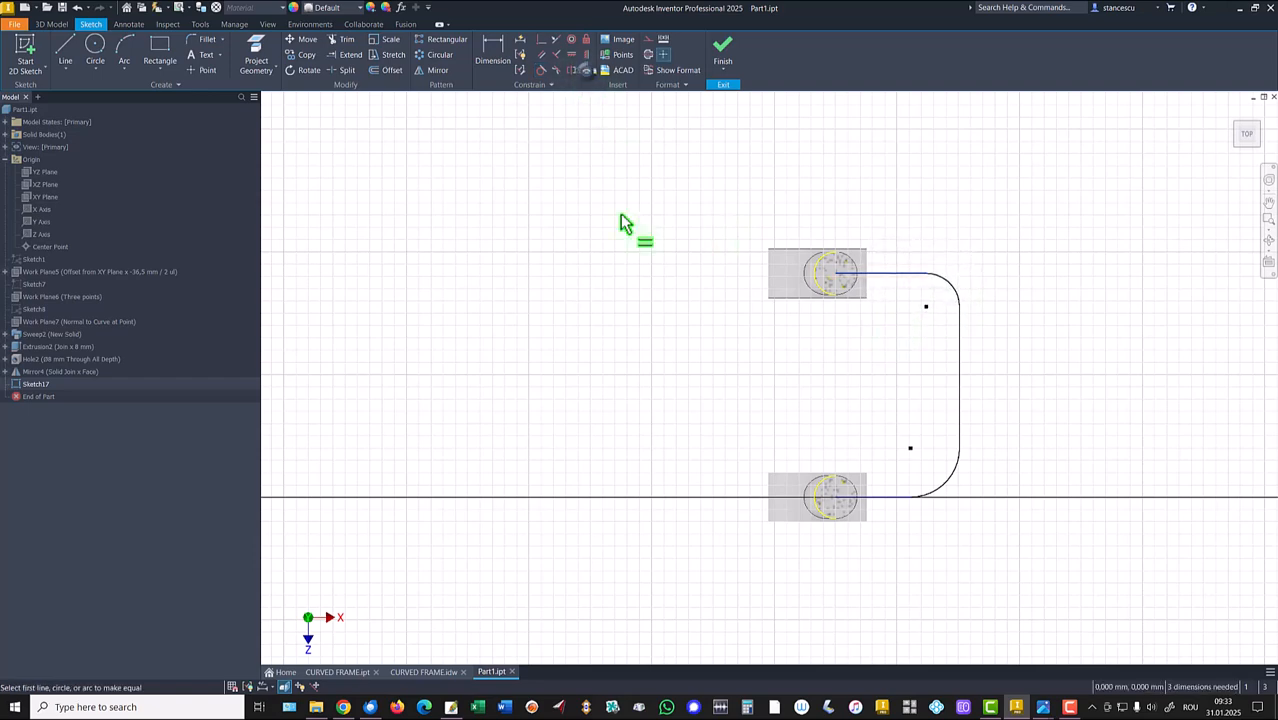
{"action": "left_click", "coordinate": [947, 488]}
{"action": "left_click", "coordinate": [959, 302]}
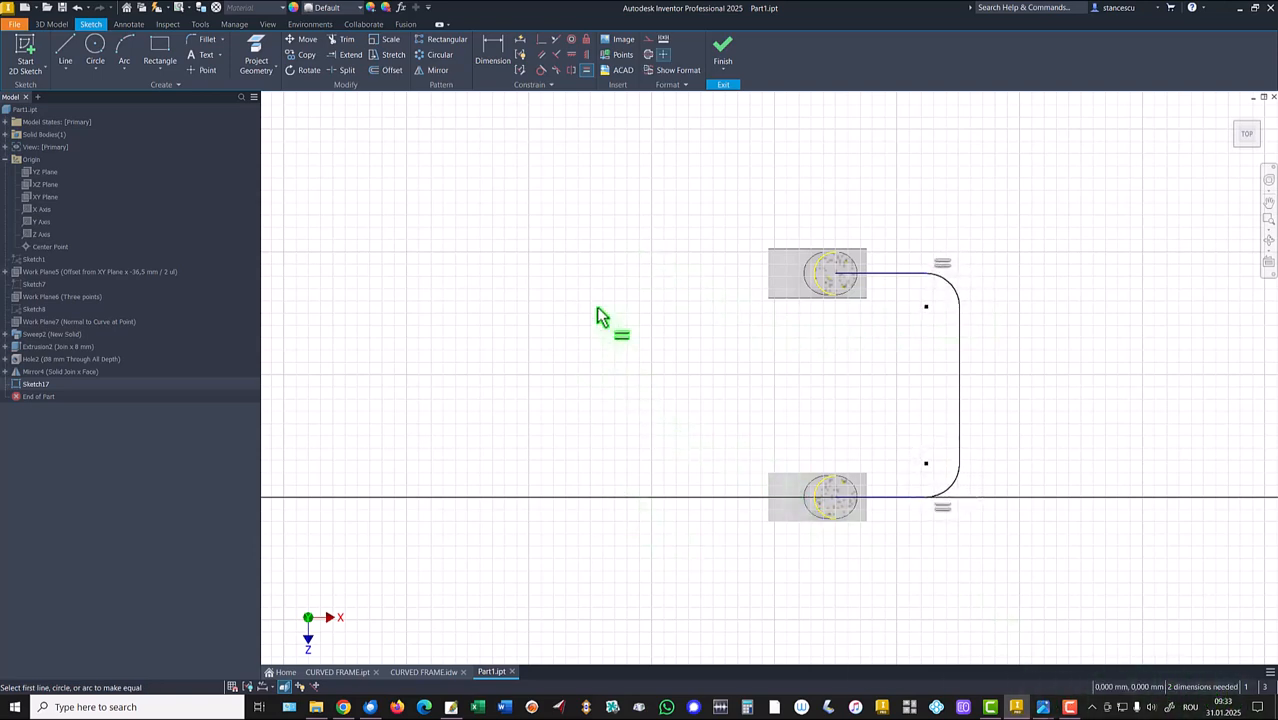
Dimension the corner radius at 8 mm and the connecting line's distance from the bar center at 15 mm, and finish the sketch.
{"action": "left_click", "coordinate": [491, 50]}
{"action": "left_click", "coordinate": [957, 487]}
{"action": "left_click", "coordinate": [997, 527]}
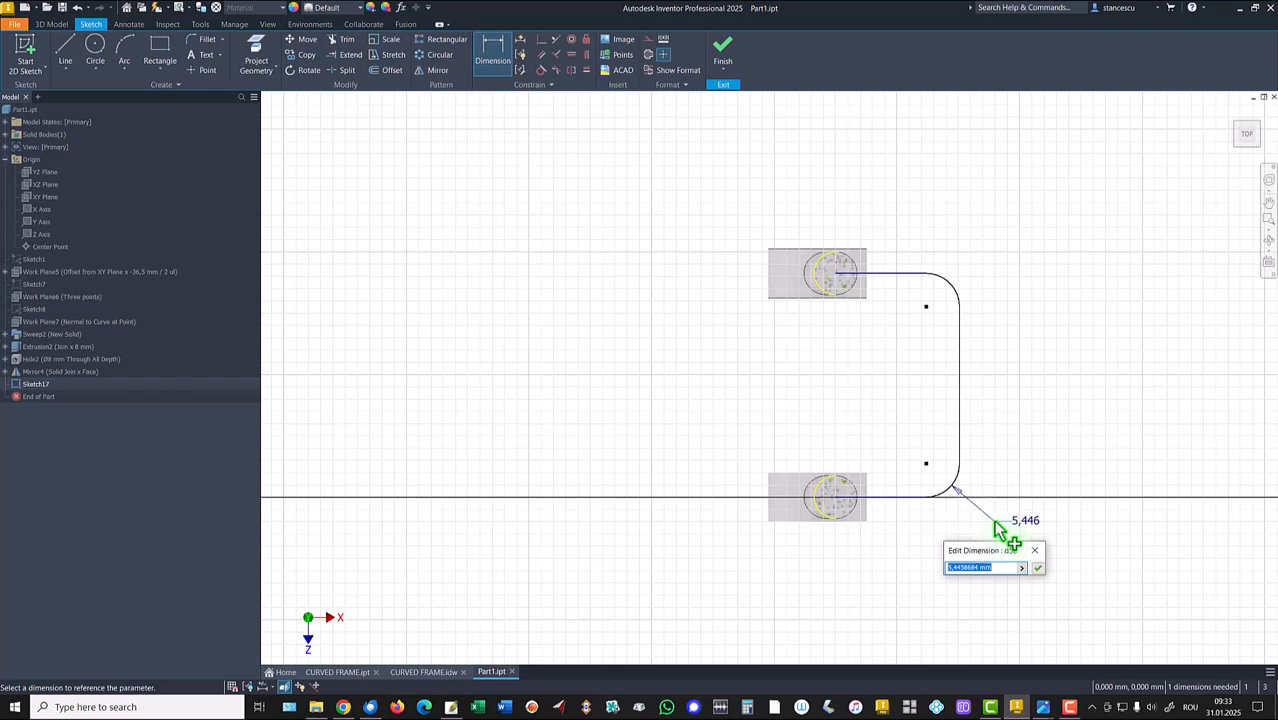
{"action": "key", "text": "Return"}
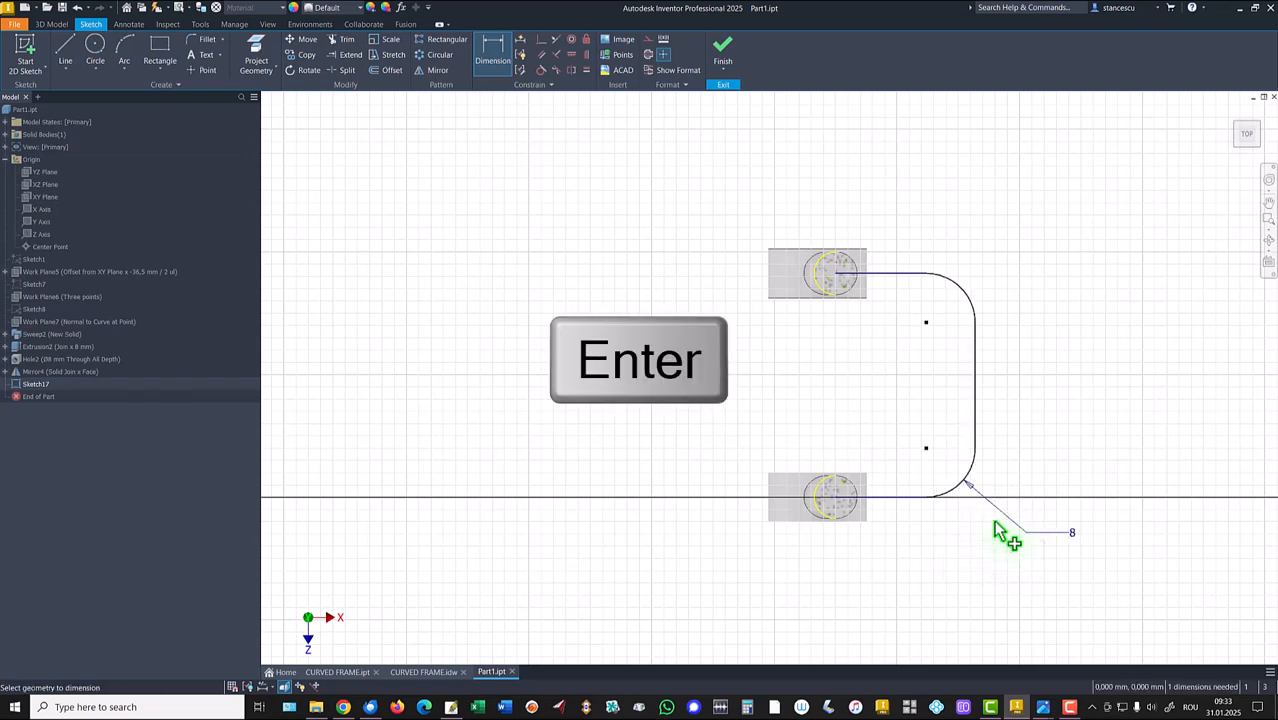
{"action": "left_click", "coordinate": [975, 405]}
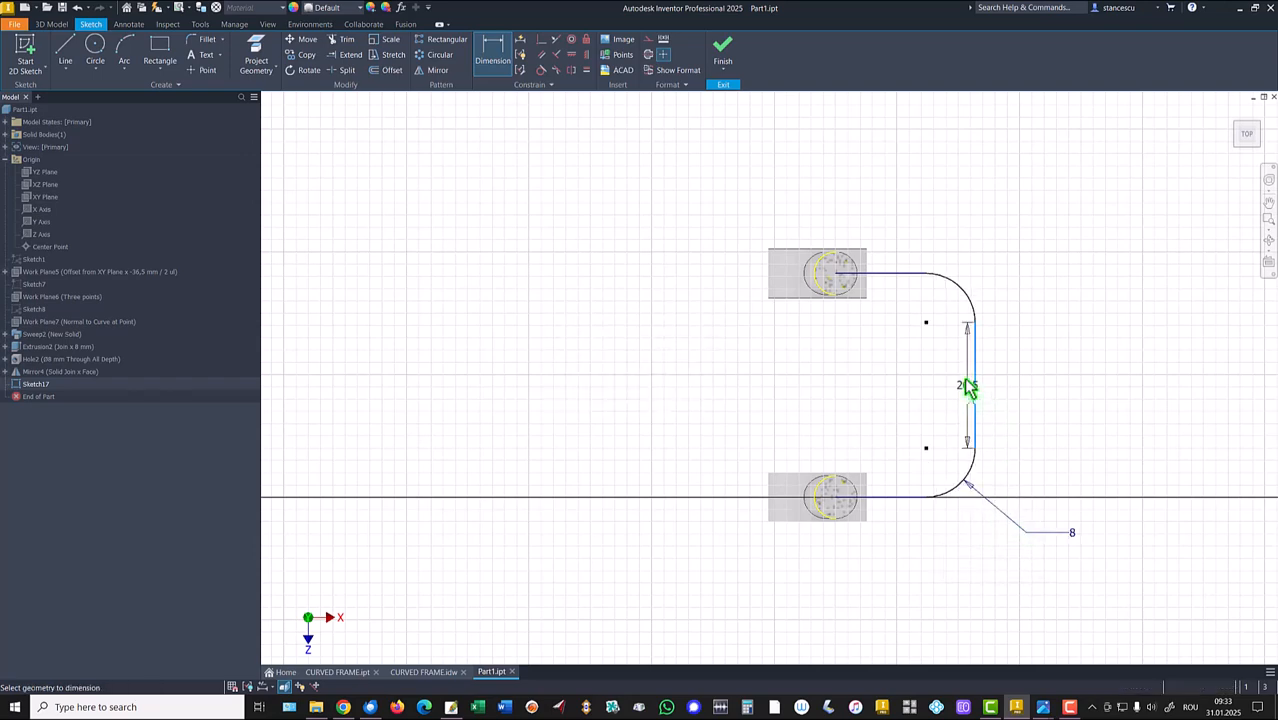
{"action": "left_click", "coordinate": [837, 280]}
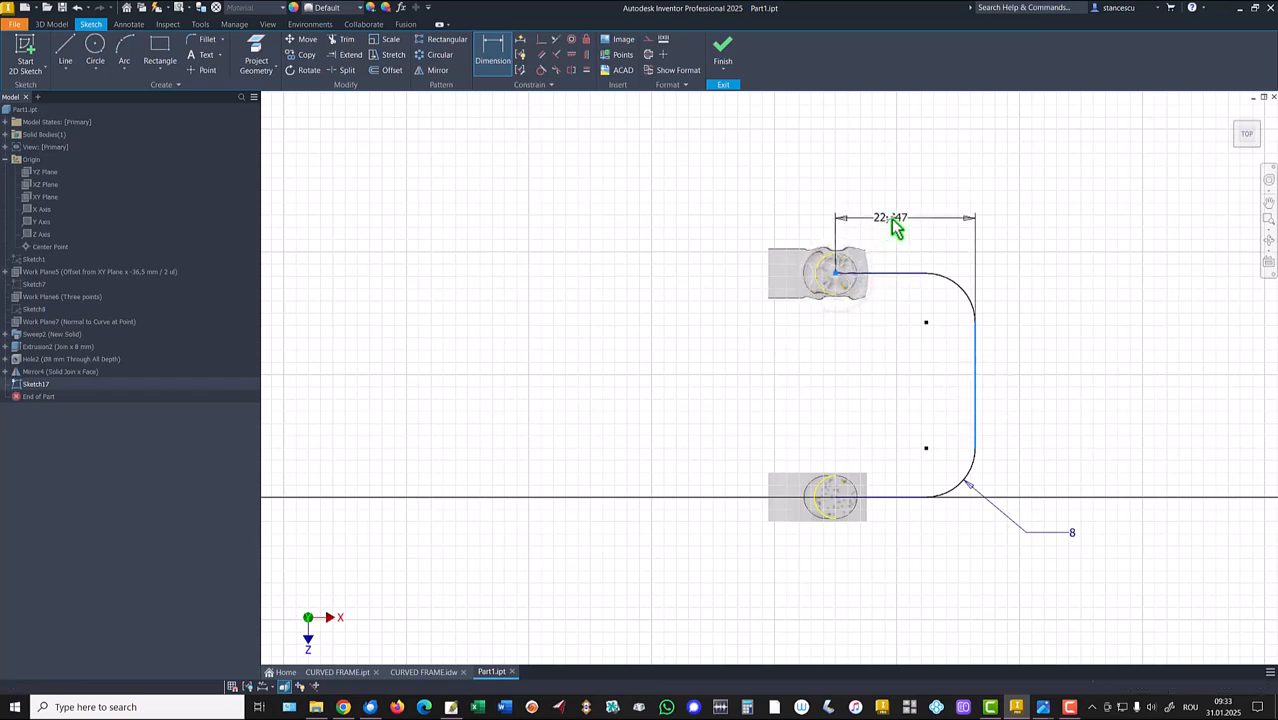
{"action": "left_click", "coordinate": [895, 228]}
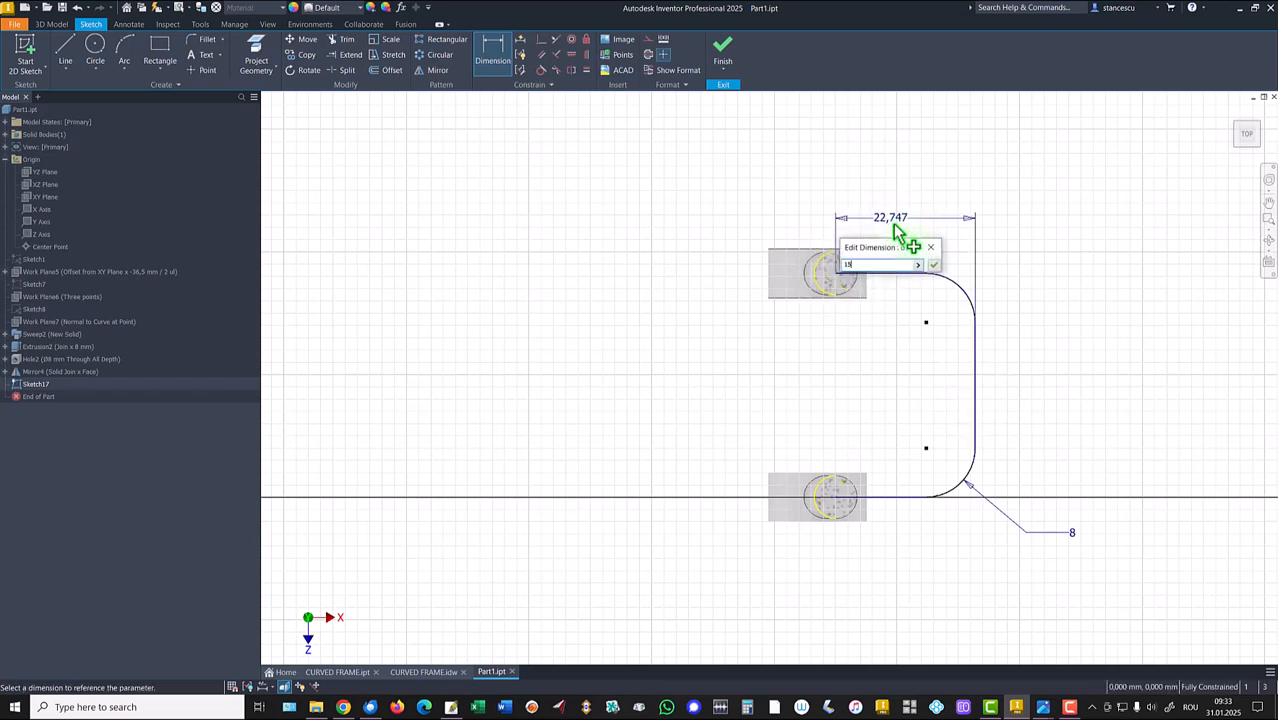
{"action": "key", "text": "Return"}
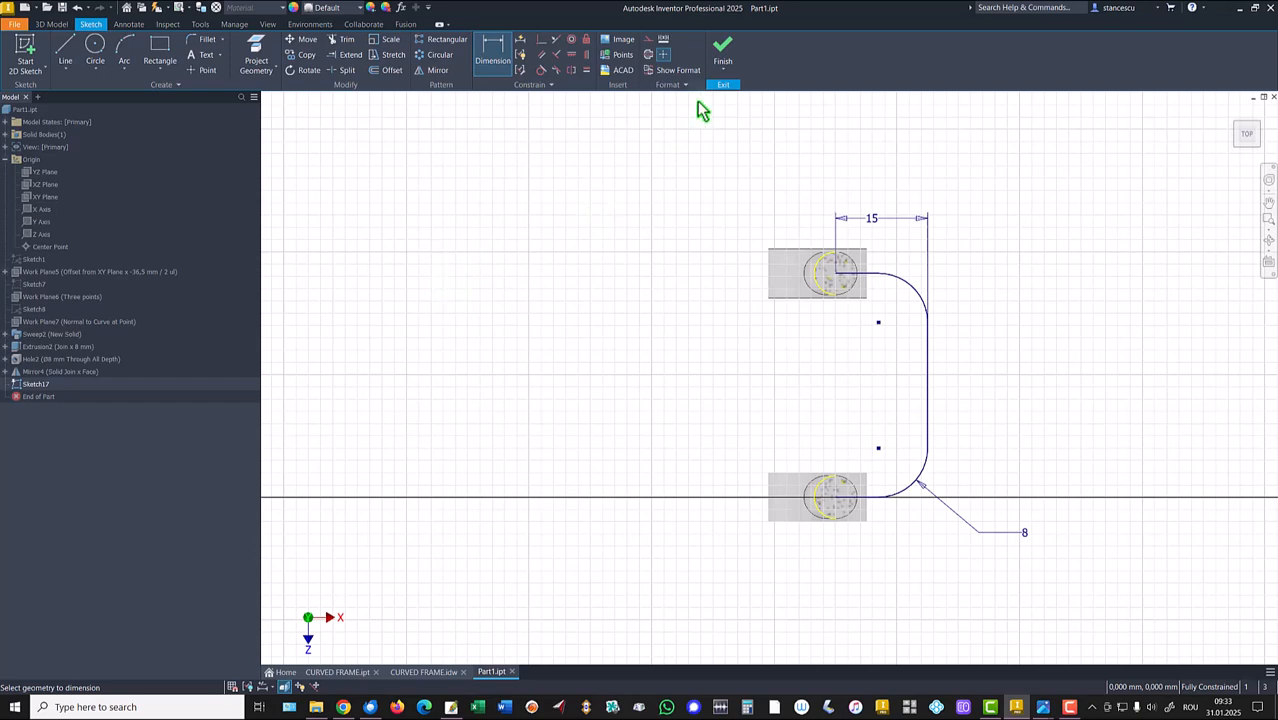
{"action": "left_click", "coordinate": [722, 50]}
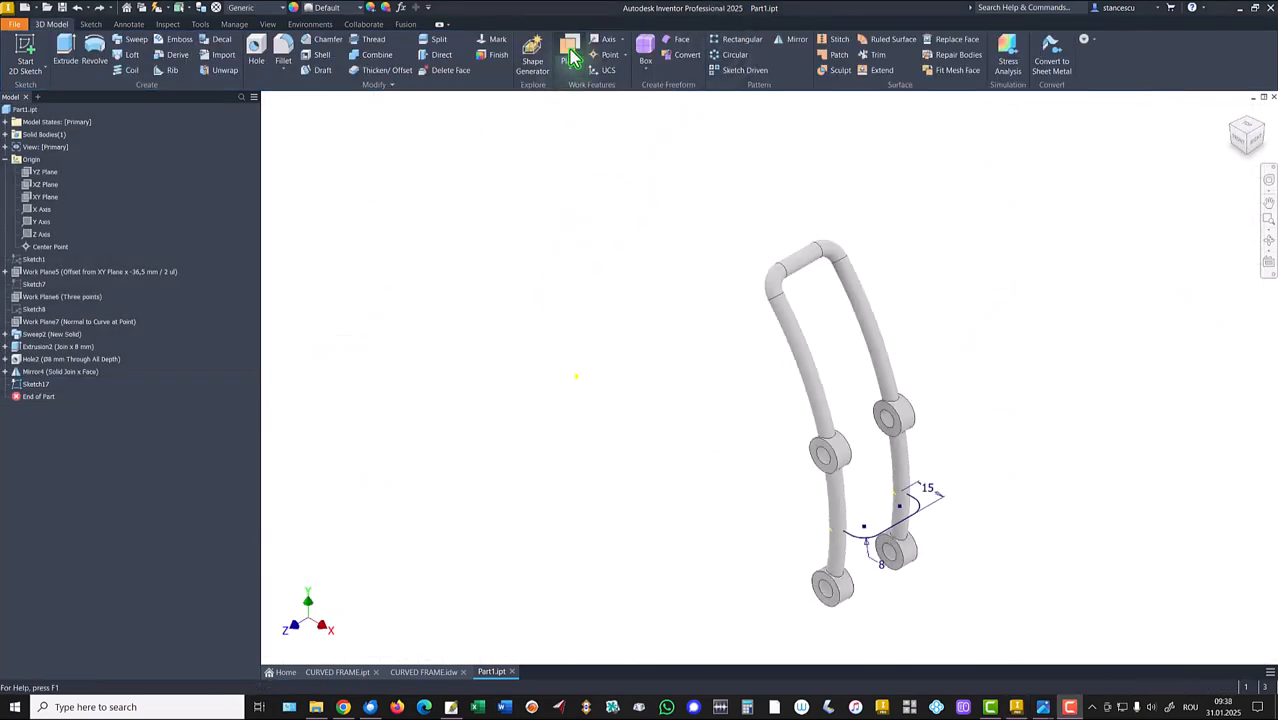
Create a work plane normal to the handle path's straight leg, through the point where it meets the corner arc.
{"action": "left_click", "coordinate": [570, 55]}
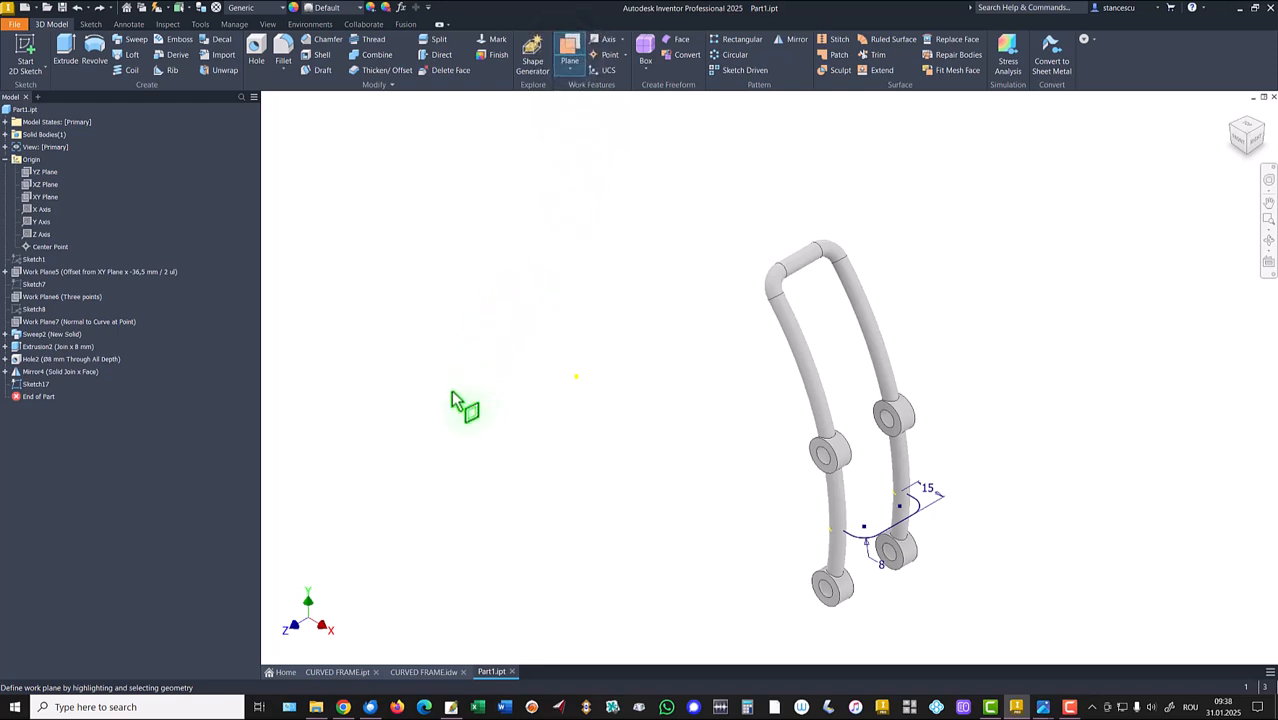
{"action": "scroll", "coordinate": [975, 470], "scroll_direction": "down", "scroll_amount": 5}
{"action": "scroll", "coordinate": [975, 500], "scroll_direction": "down", "scroll_amount": 2}
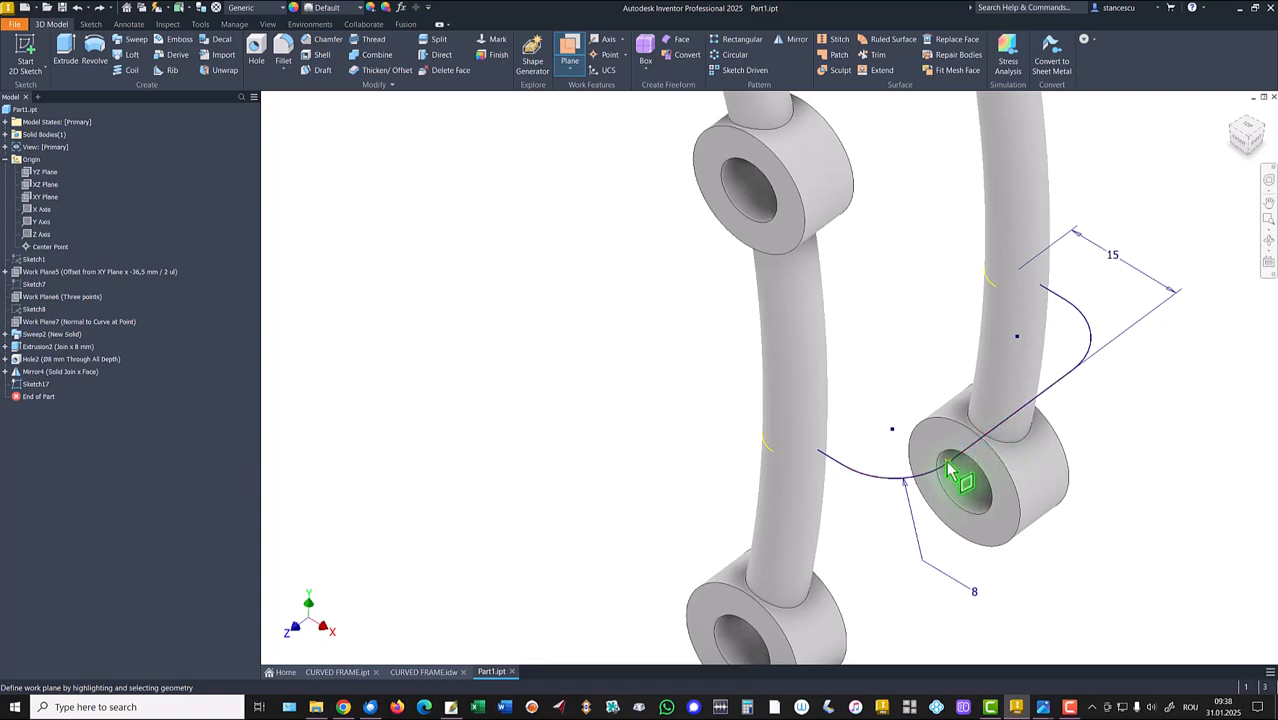
{"action": "left_click", "coordinate": [847, 484]}
{"action": "left_click", "coordinate": [846, 470]}
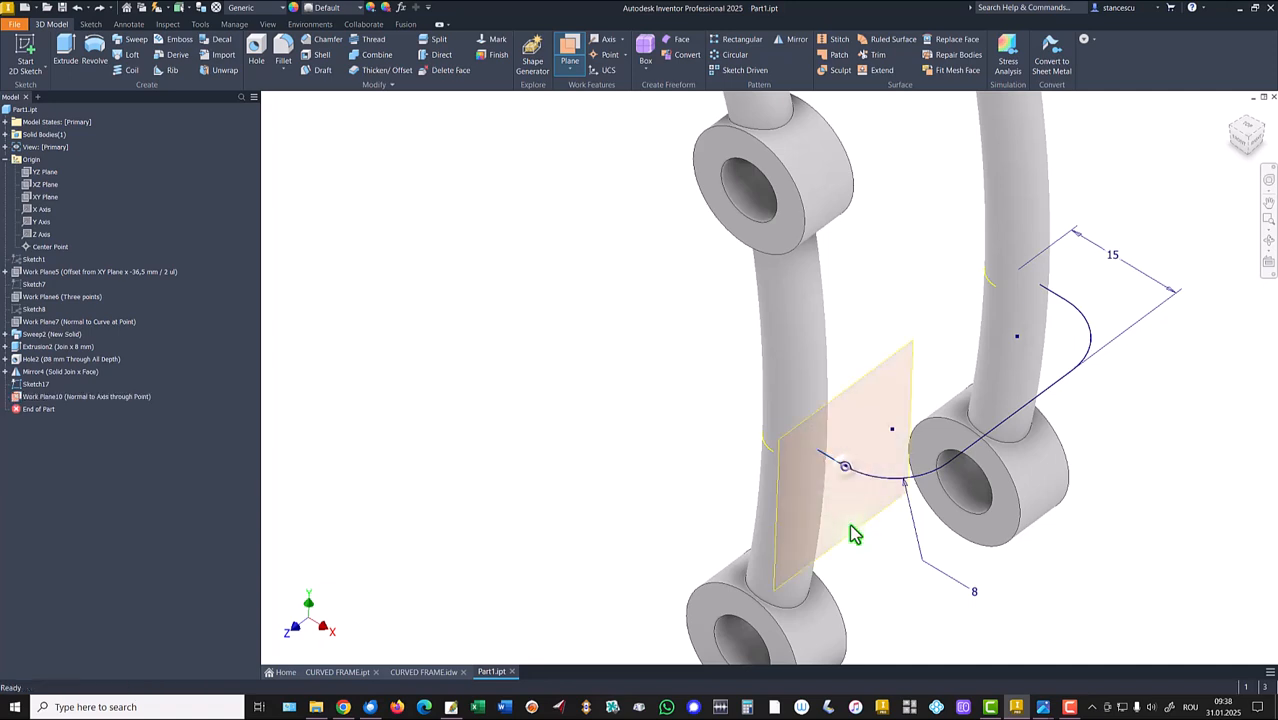
Sketch a 7 mm diameter circle on the new work plane, centered on the projected path point, and finish the sketch.
{"action": "left_click", "coordinate": [897, 367]}
{"action": "key", "text": "s"}
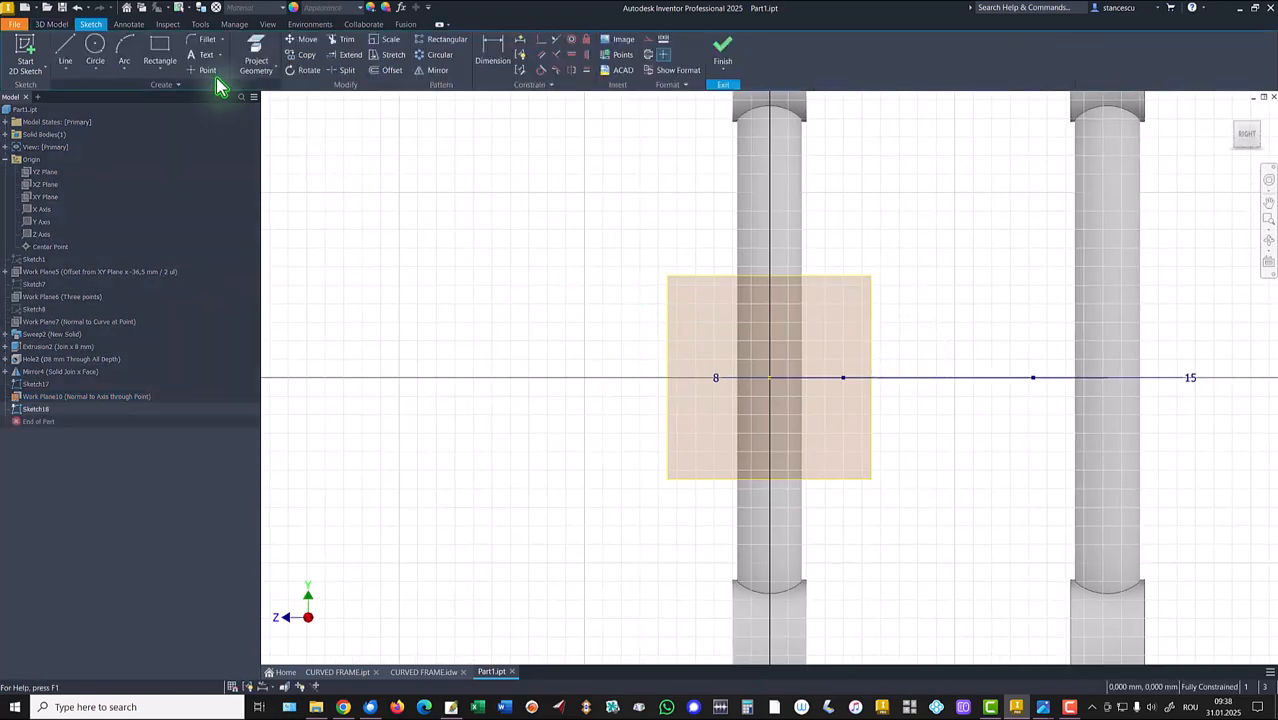
{"action": "left_click", "coordinate": [256, 52]}
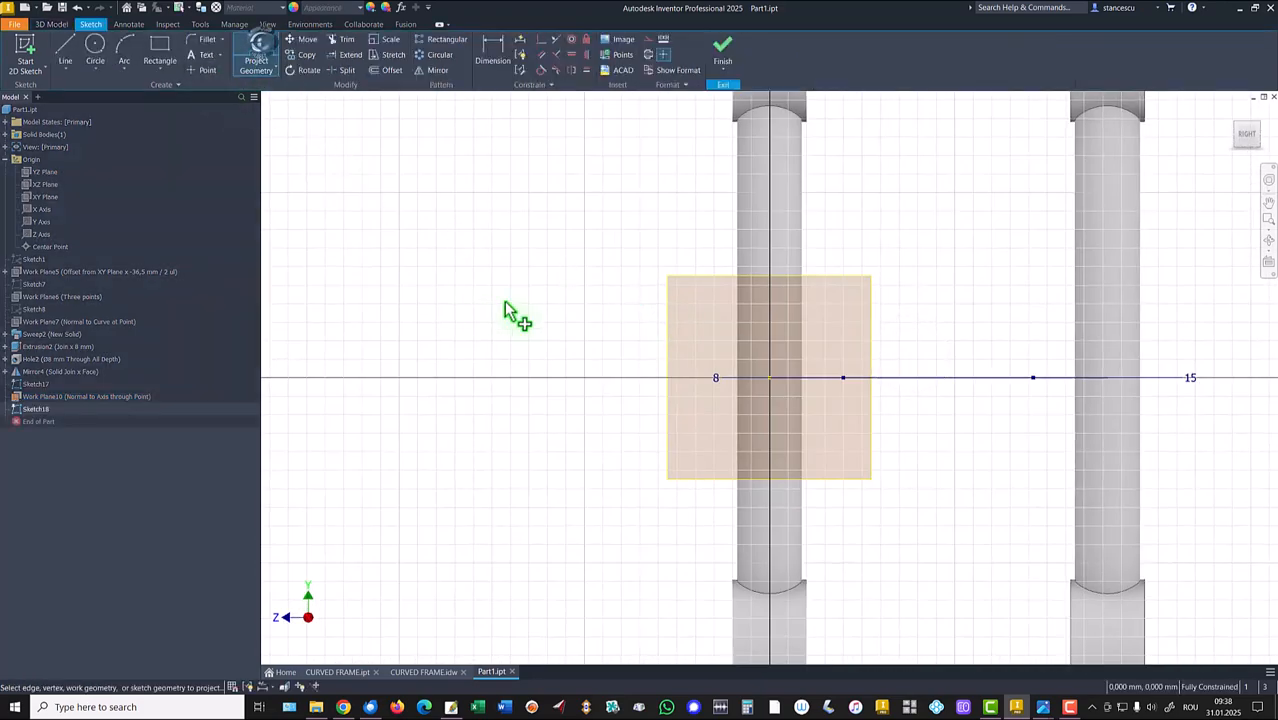
{"action": "left_click", "coordinate": [769, 378]}
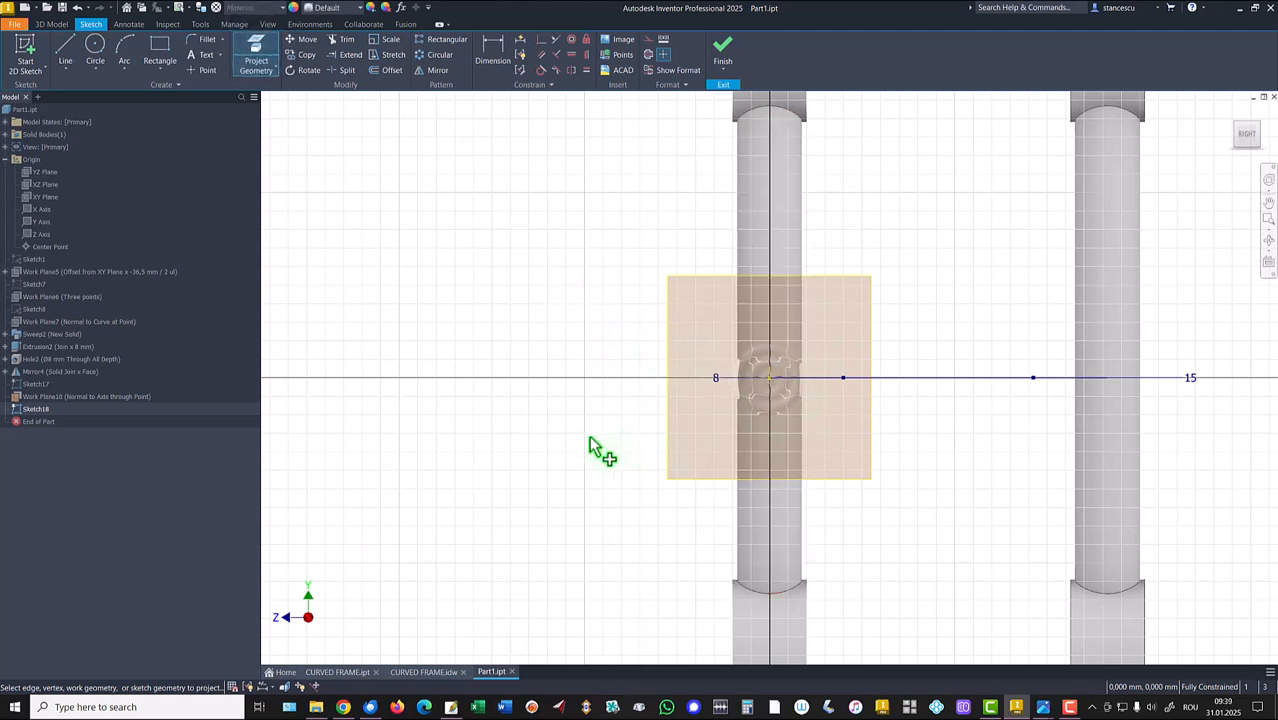
{"action": "left_click", "coordinate": [95, 47]}
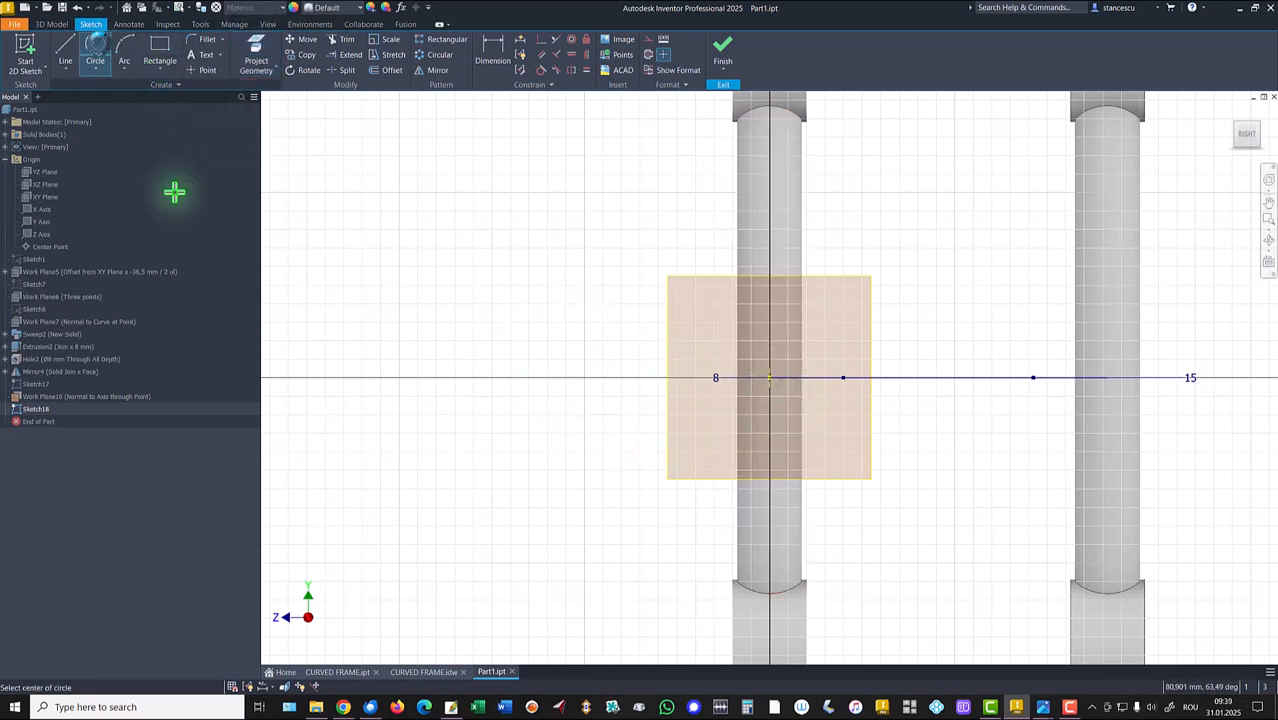
{"action": "left_click", "coordinate": [769, 378]}
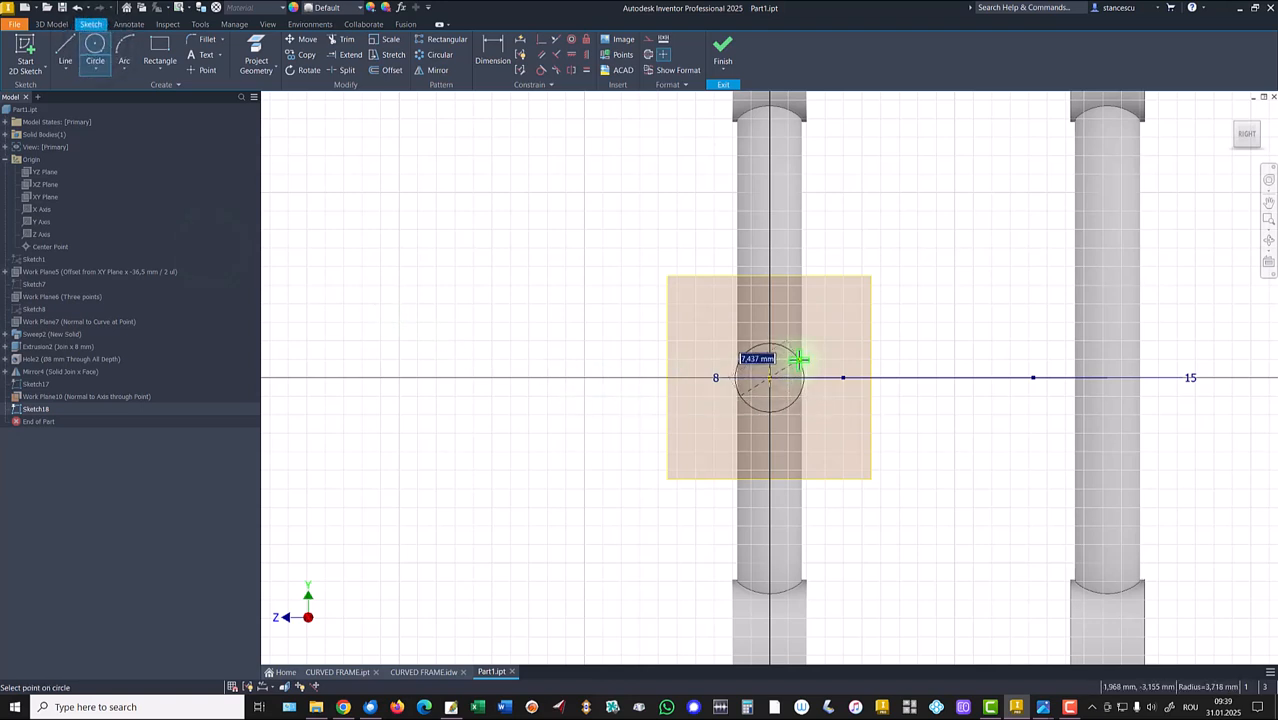
{"action": "type", "text": "7"}
{"action": "key", "text": "Return"}
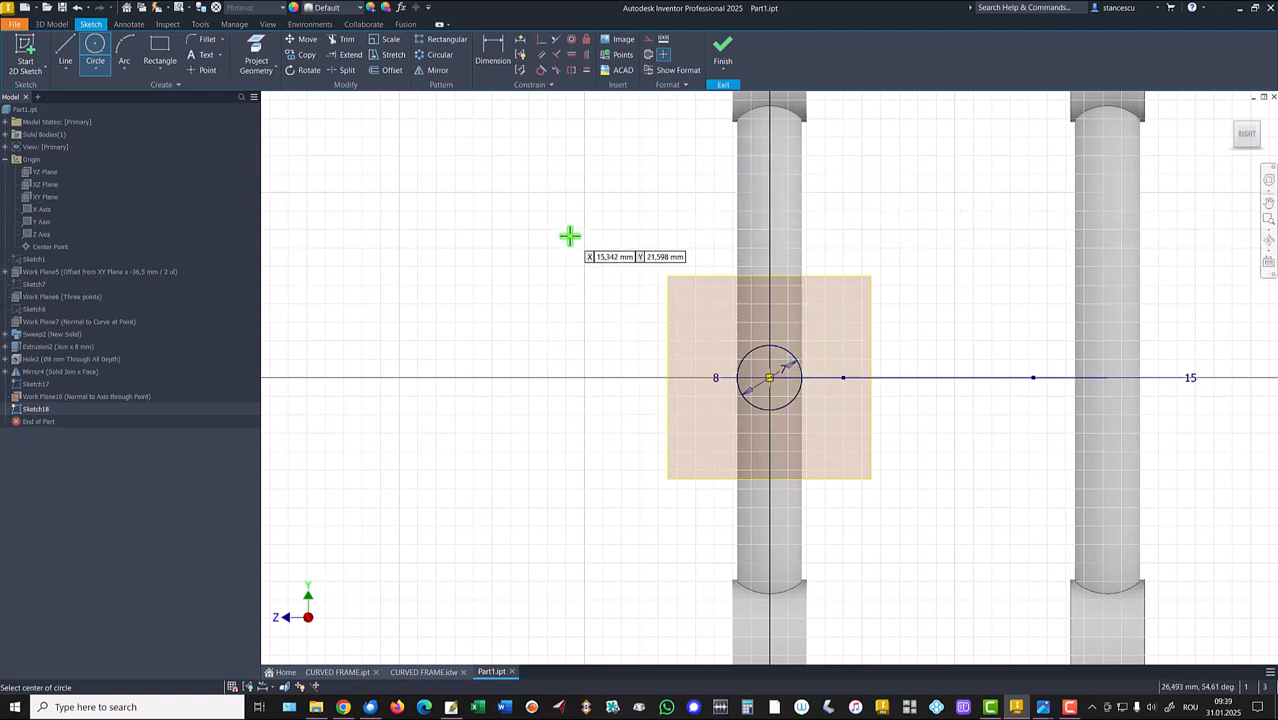
{"action": "left_click", "coordinate": [724, 47]}
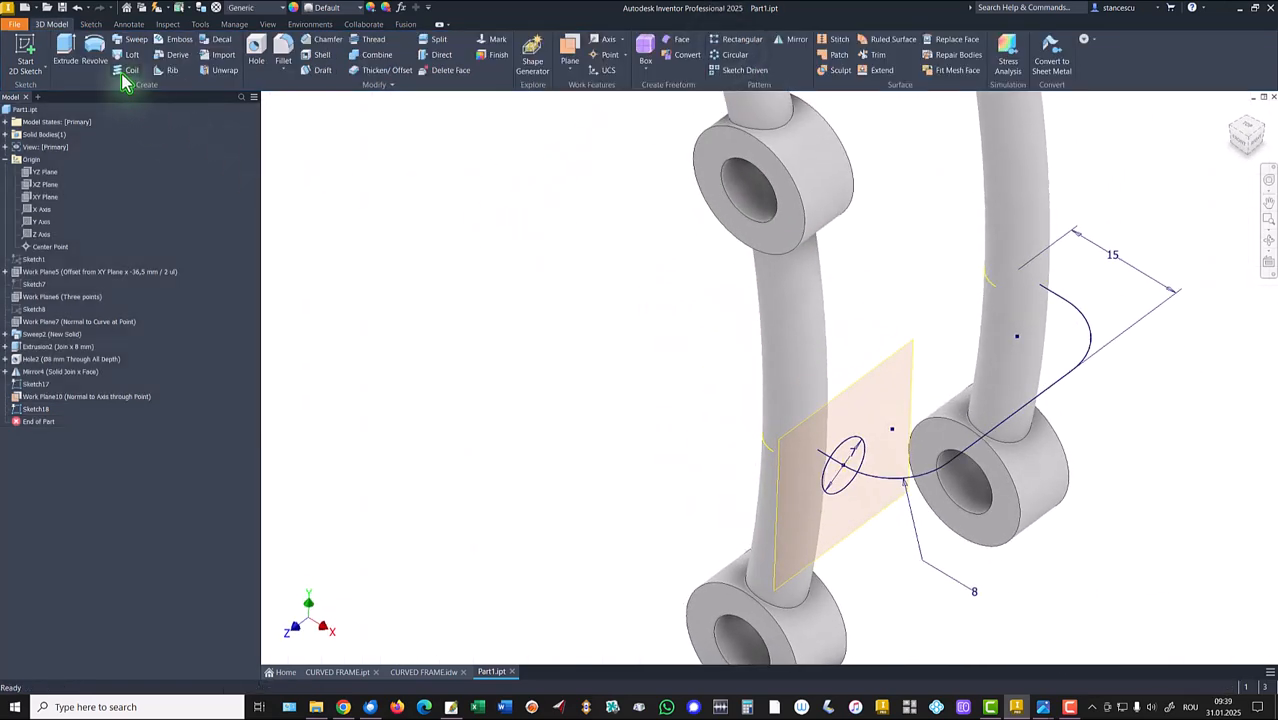
Sweep the 7 mm circle along the whole U-shaped path, joined to the frame, and hide the work plane.
{"action": "left_click", "coordinate": [137, 41]}
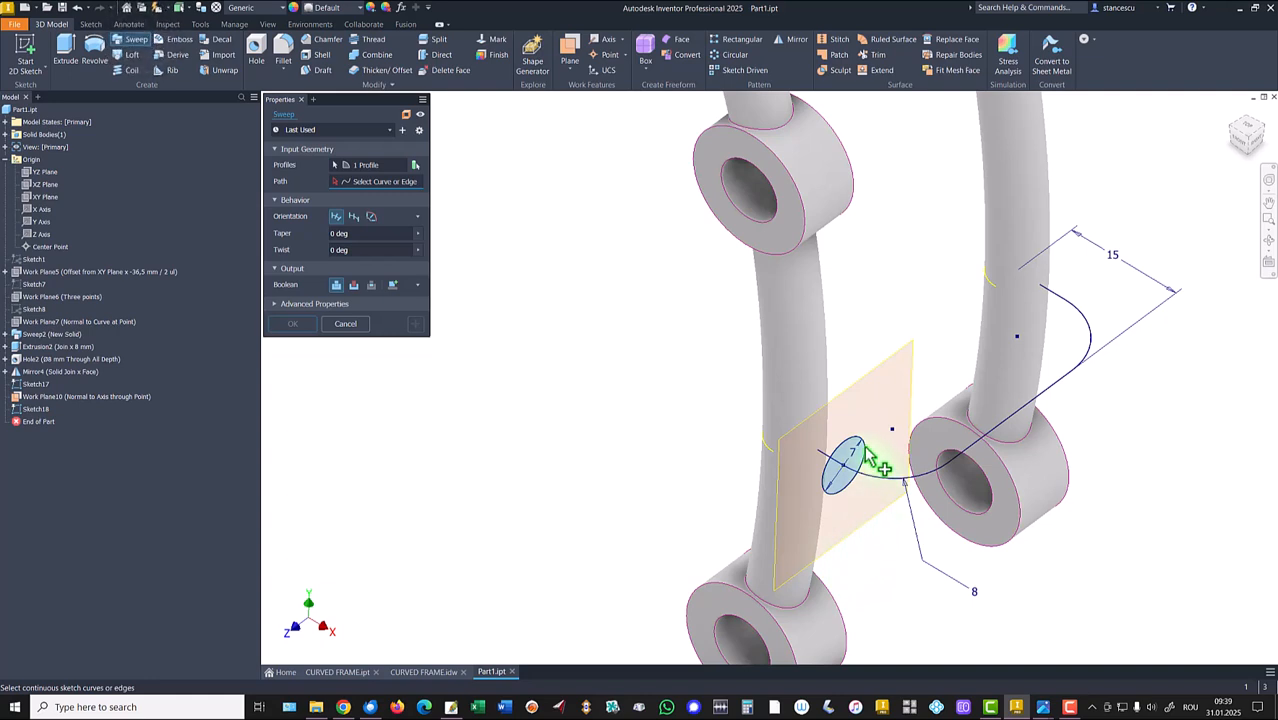
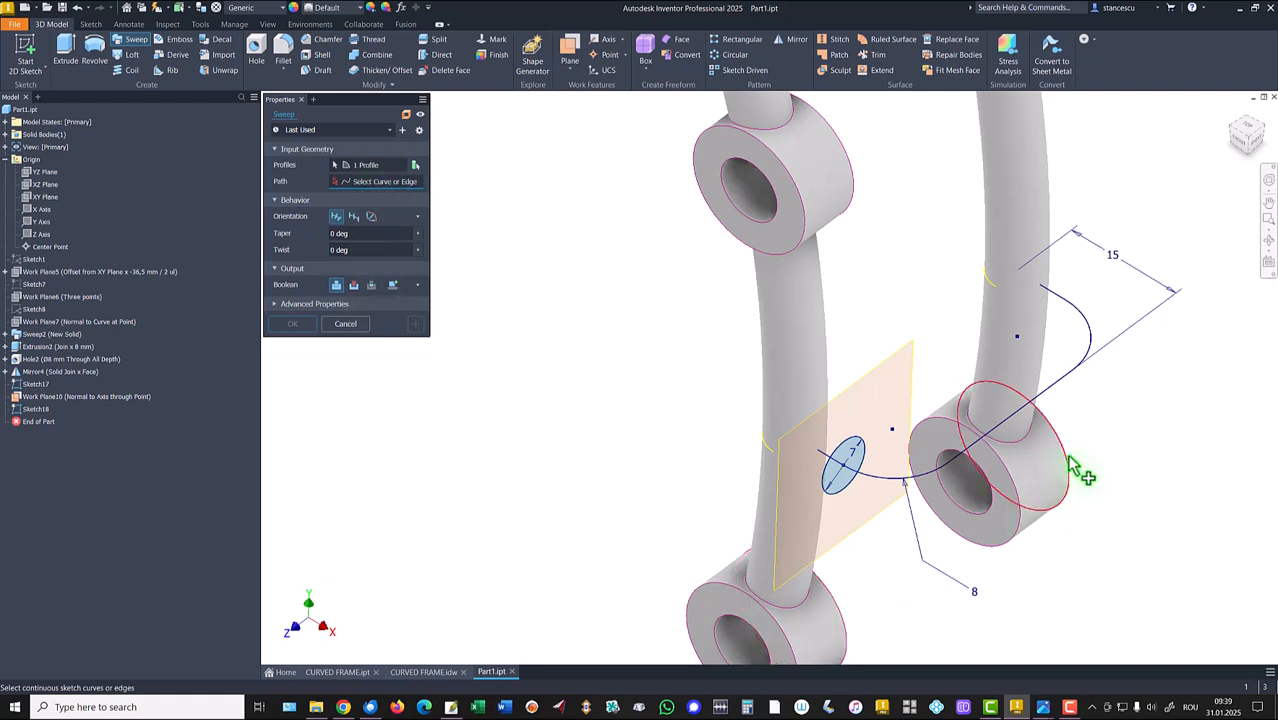
{"action": "left_click", "coordinate": [1068, 385]}
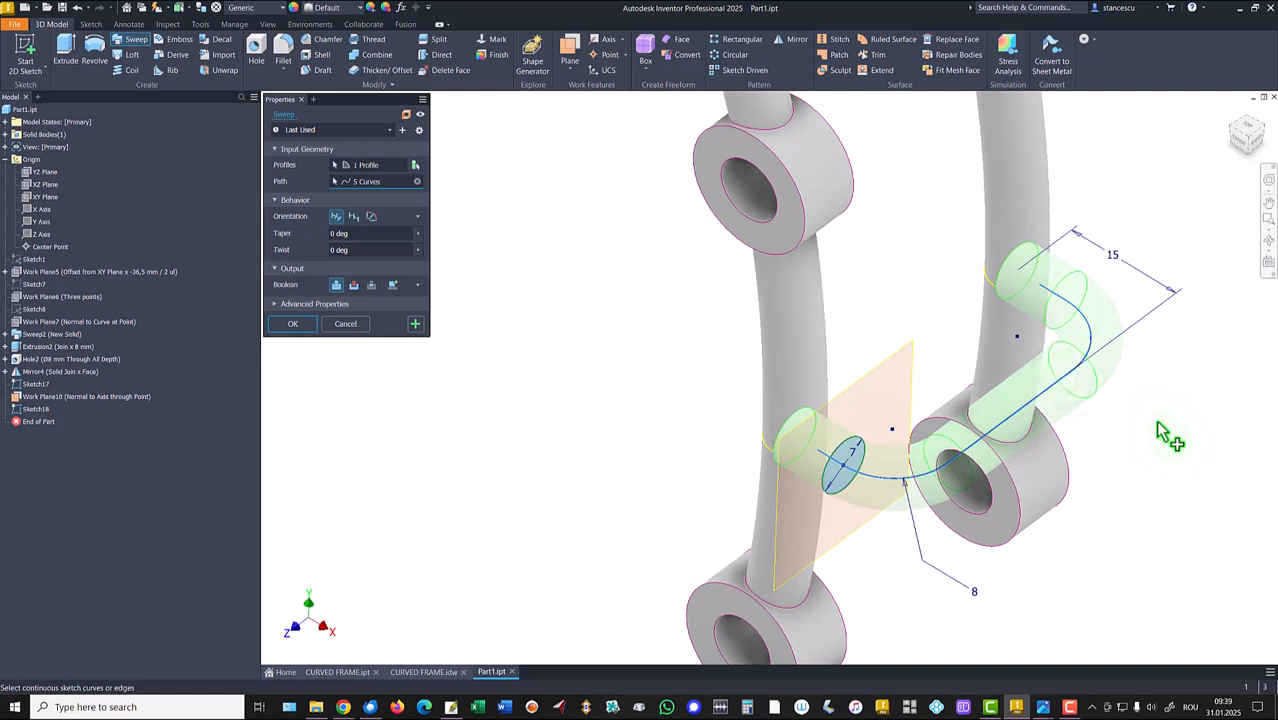
{"action": "left_click", "coordinate": [287, 324]}
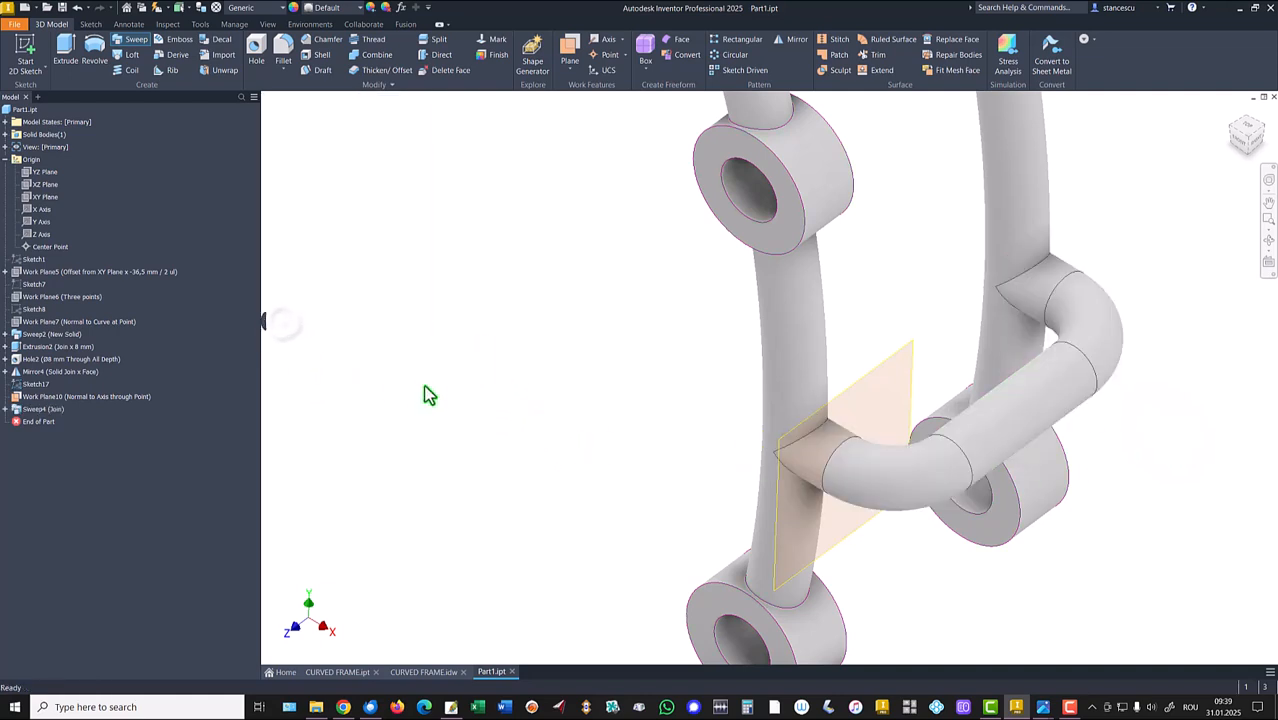
{"action": "right_click", "coordinate": [896, 354]}
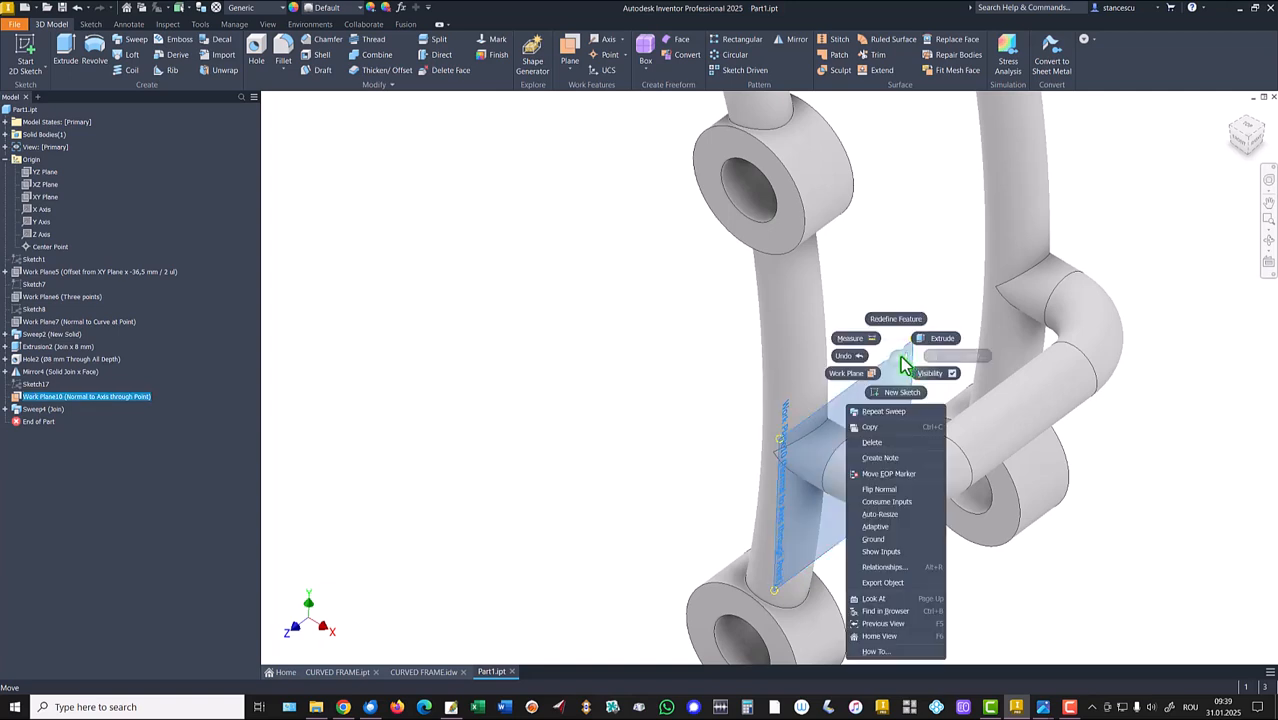
{"action": "left_click", "coordinate": [843, 369]}
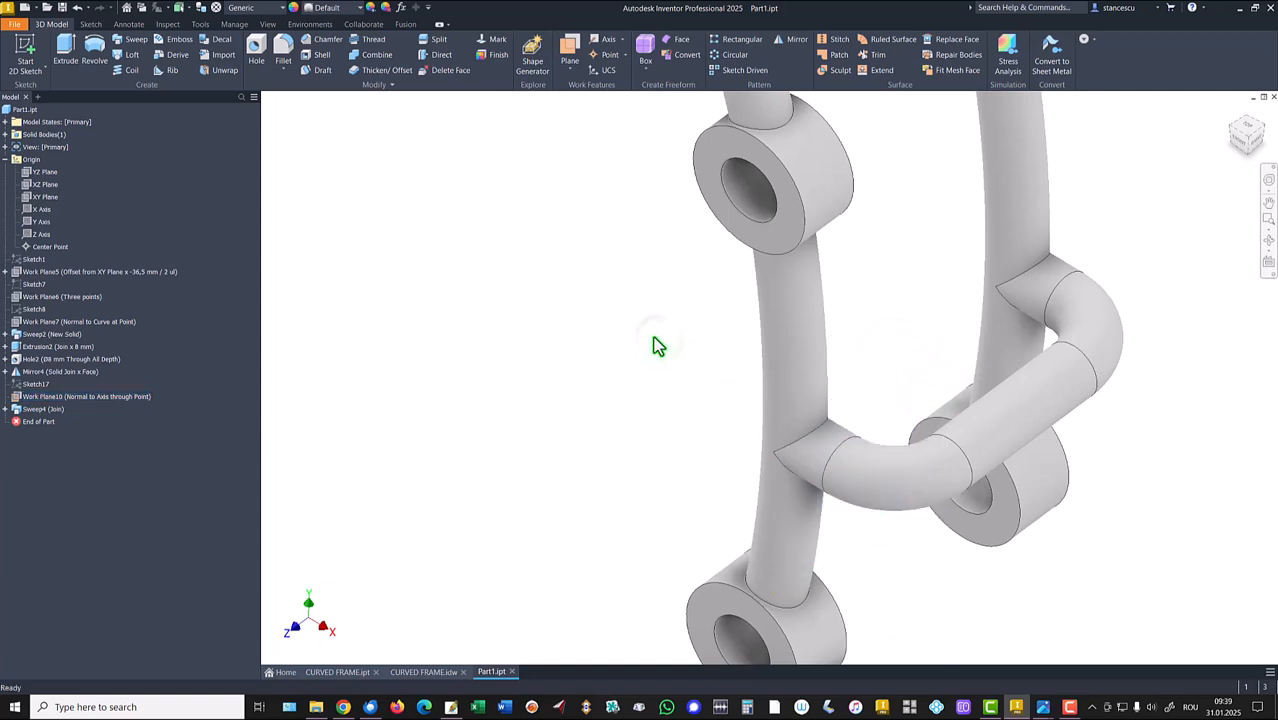
{"action": "key", "text": "F6"}
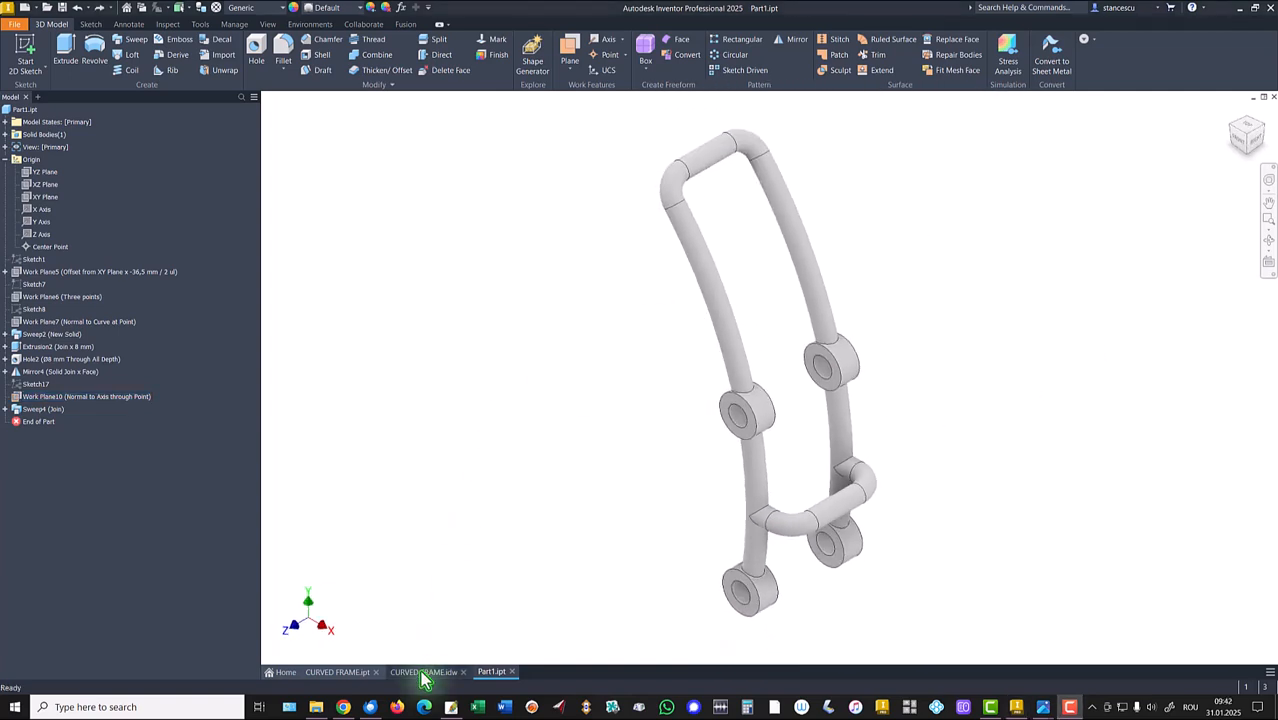
Check the small hole through the cross handle in the CURVED FRAME.idw drawing and return to the part.
{"action": "left_click", "coordinate": [423, 672]}
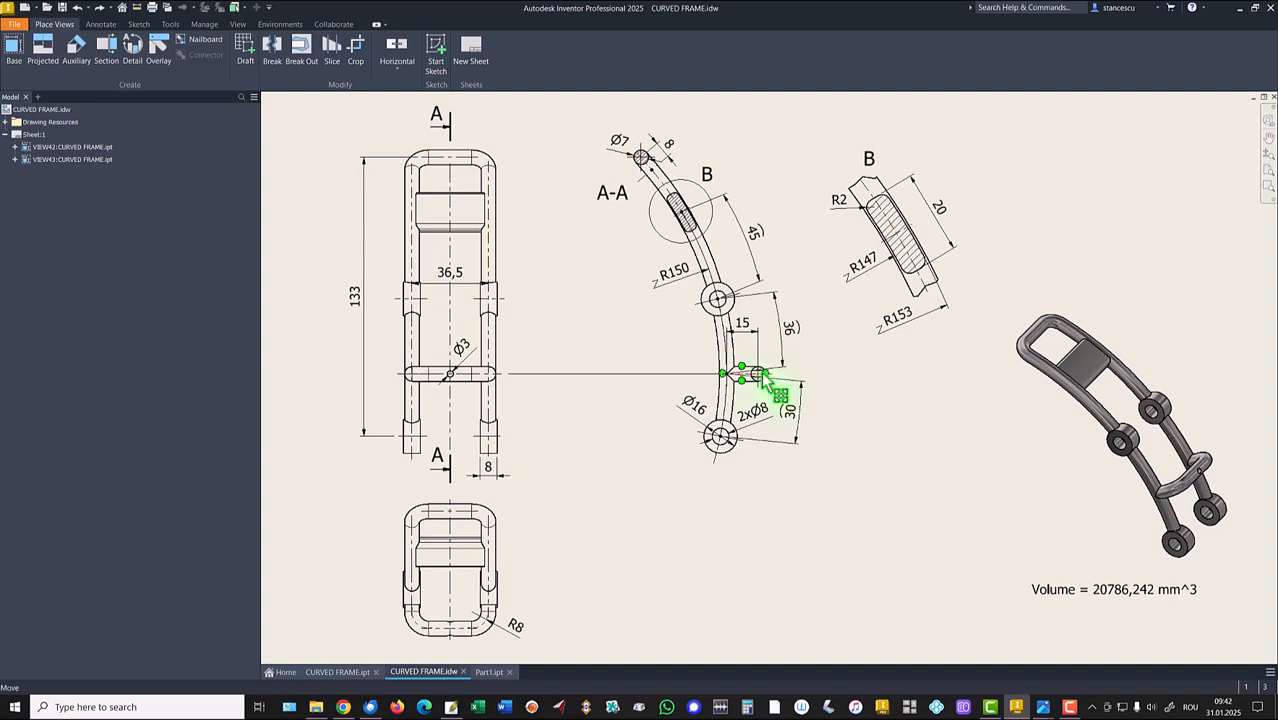
{"action": "scroll", "coordinate": [810, 397], "scroll_direction": "up", "scroll_amount": 5}
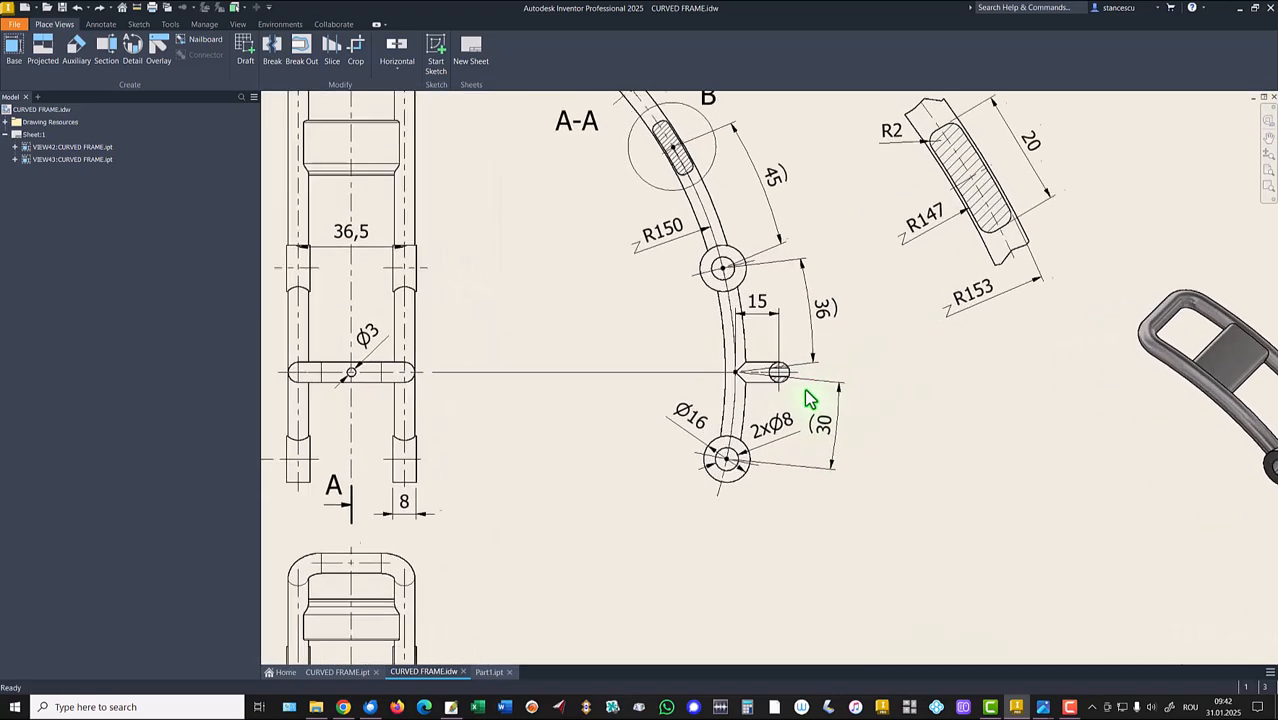
{"action": "scroll", "coordinate": [843, 381], "scroll_direction": "up", "scroll_amount": 5}
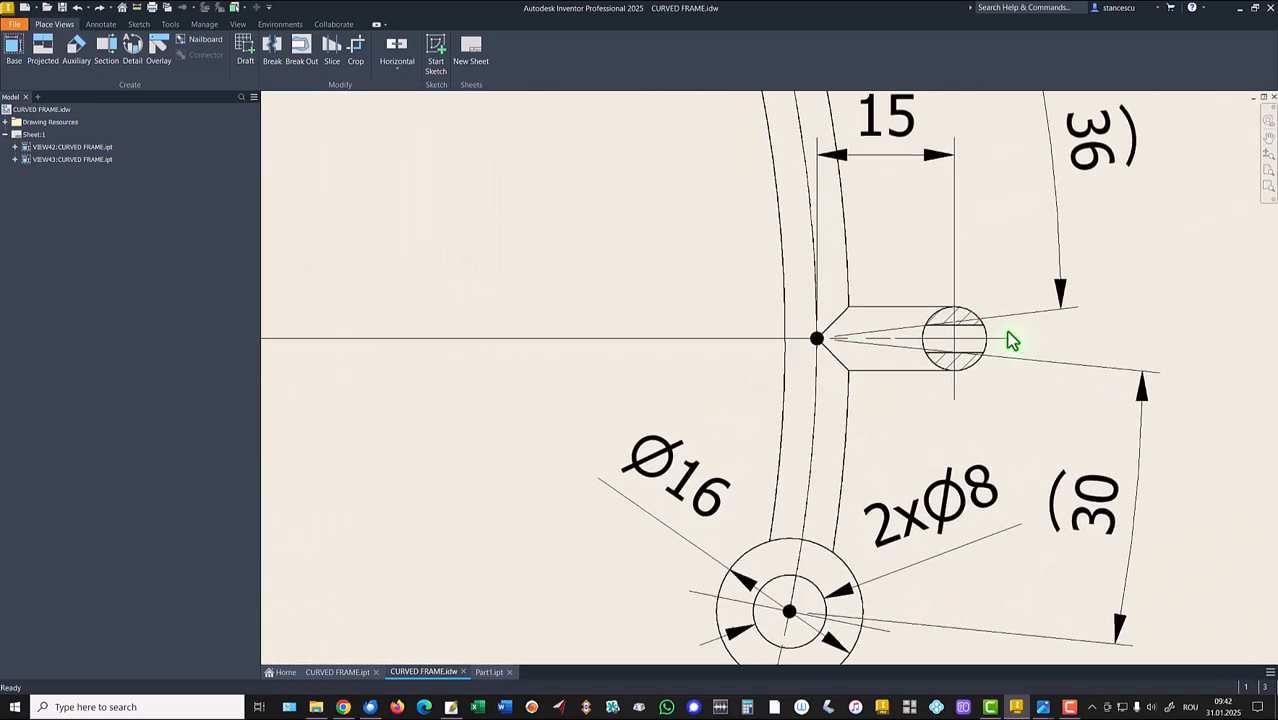
{"action": "key", "text": "Home"}
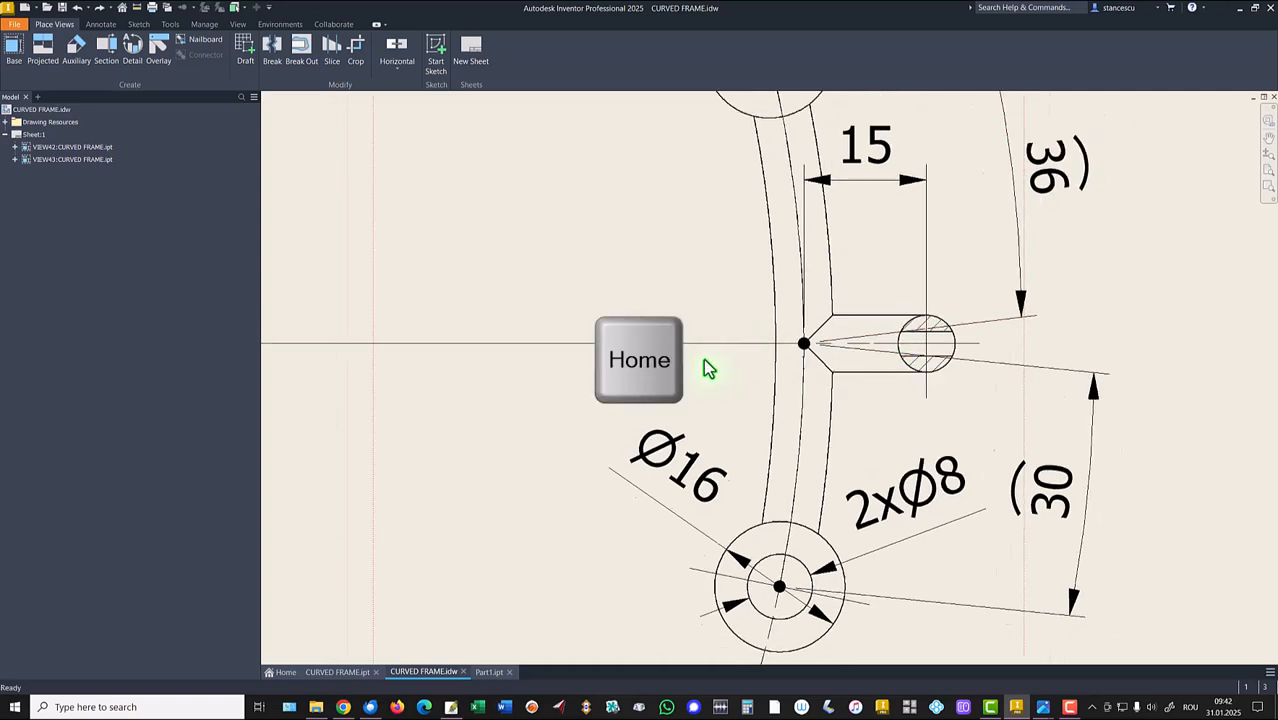
{"action": "left_click", "coordinate": [486, 673]}
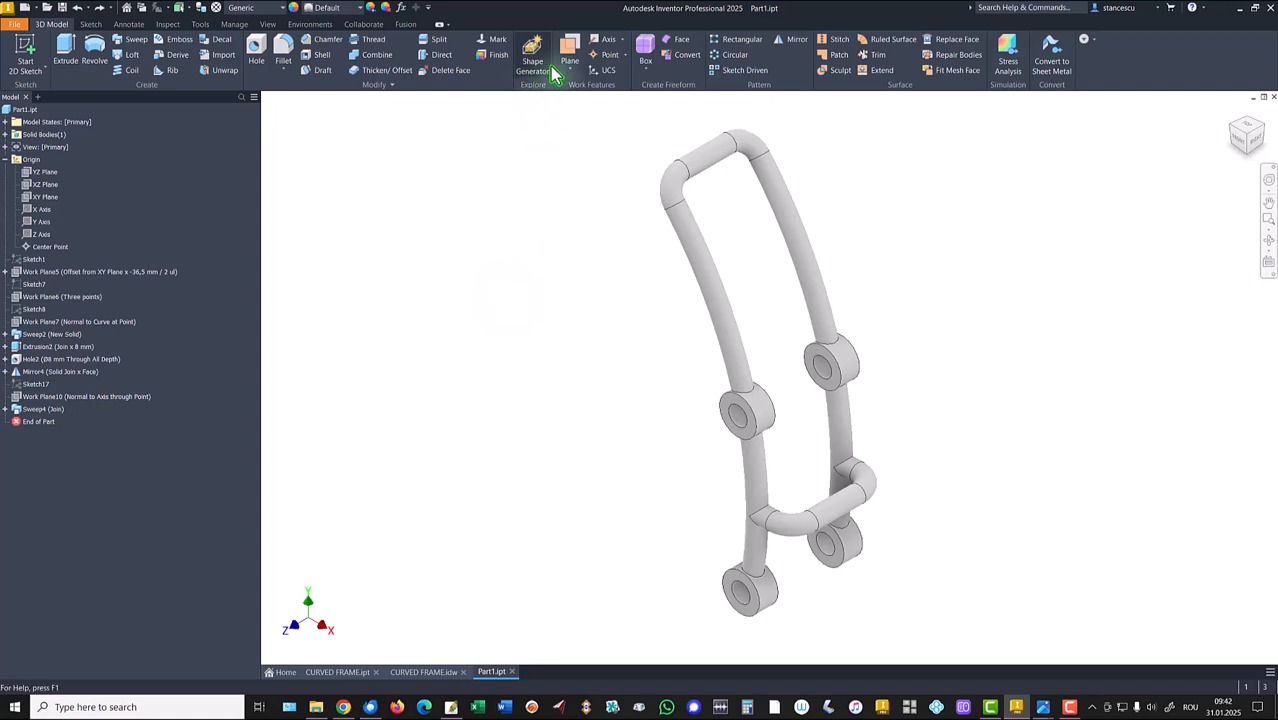
Create a work plane parallel to the YZ plane and tangent to the outer surface of the cross handle's straight section.
{"action": "left_click", "coordinate": [569, 50]}
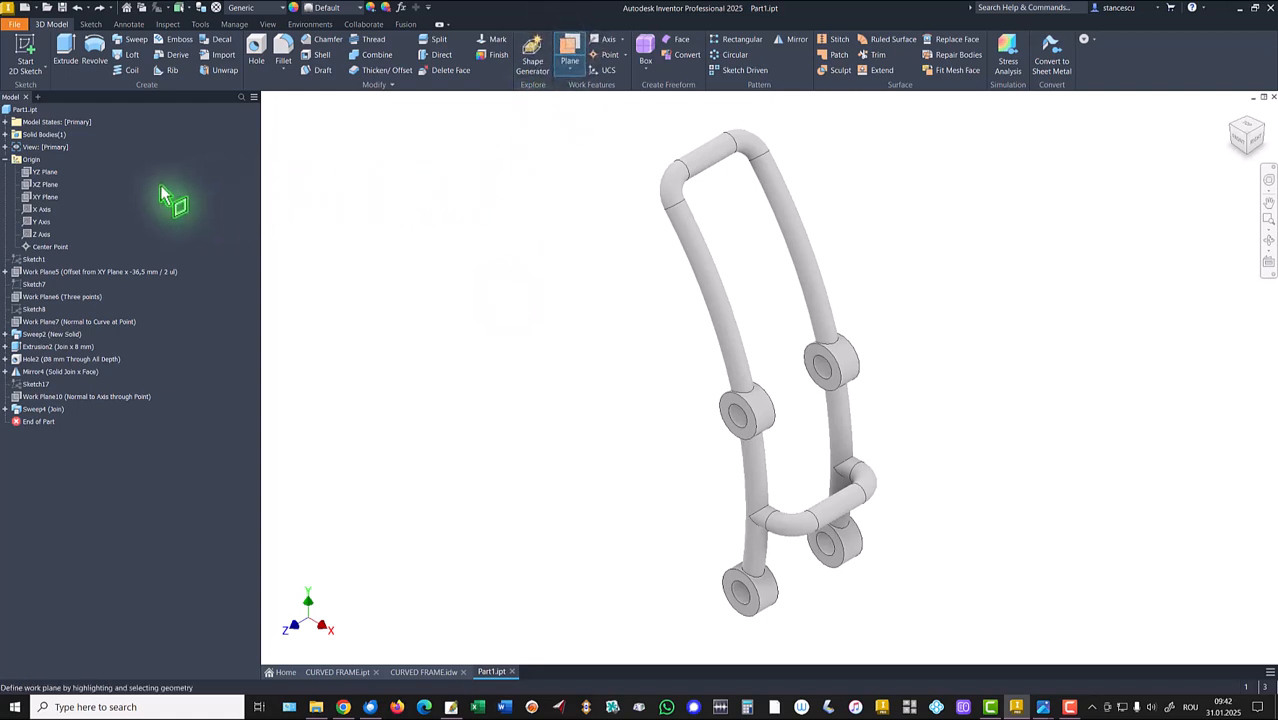
{"action": "left_click", "coordinate": [45, 172]}
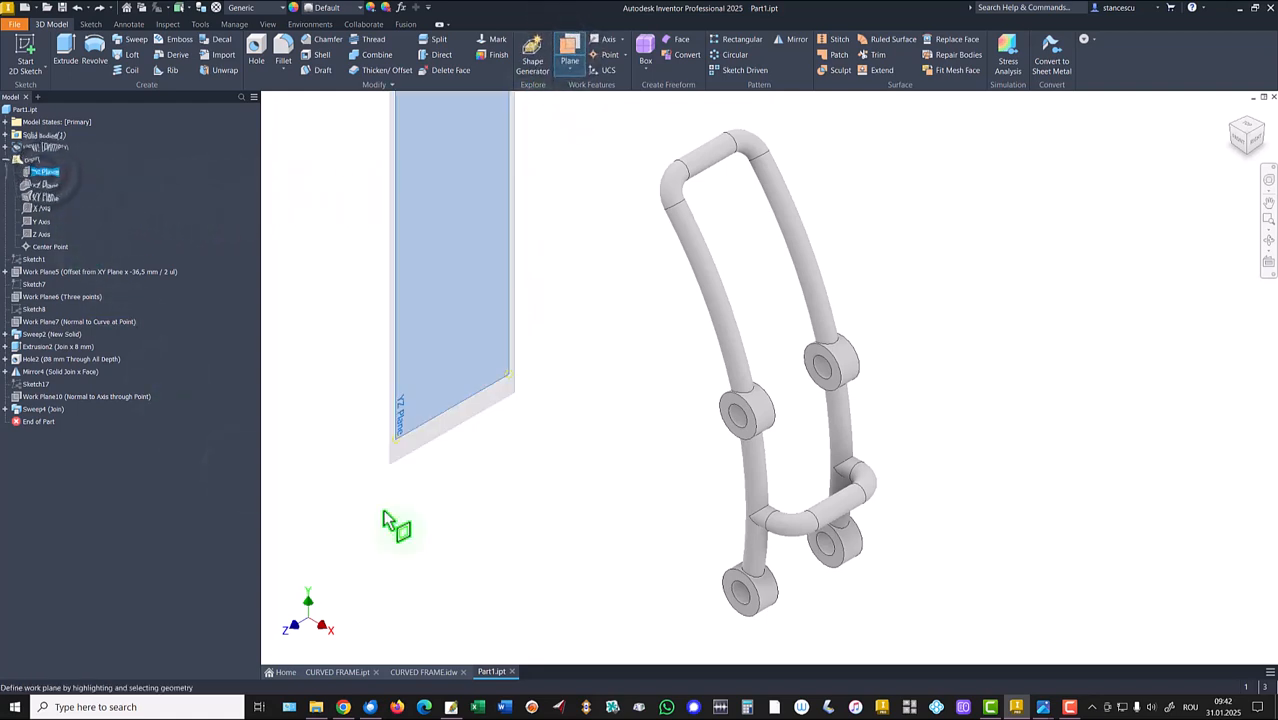
{"action": "left_click", "coordinate": [856, 512]}
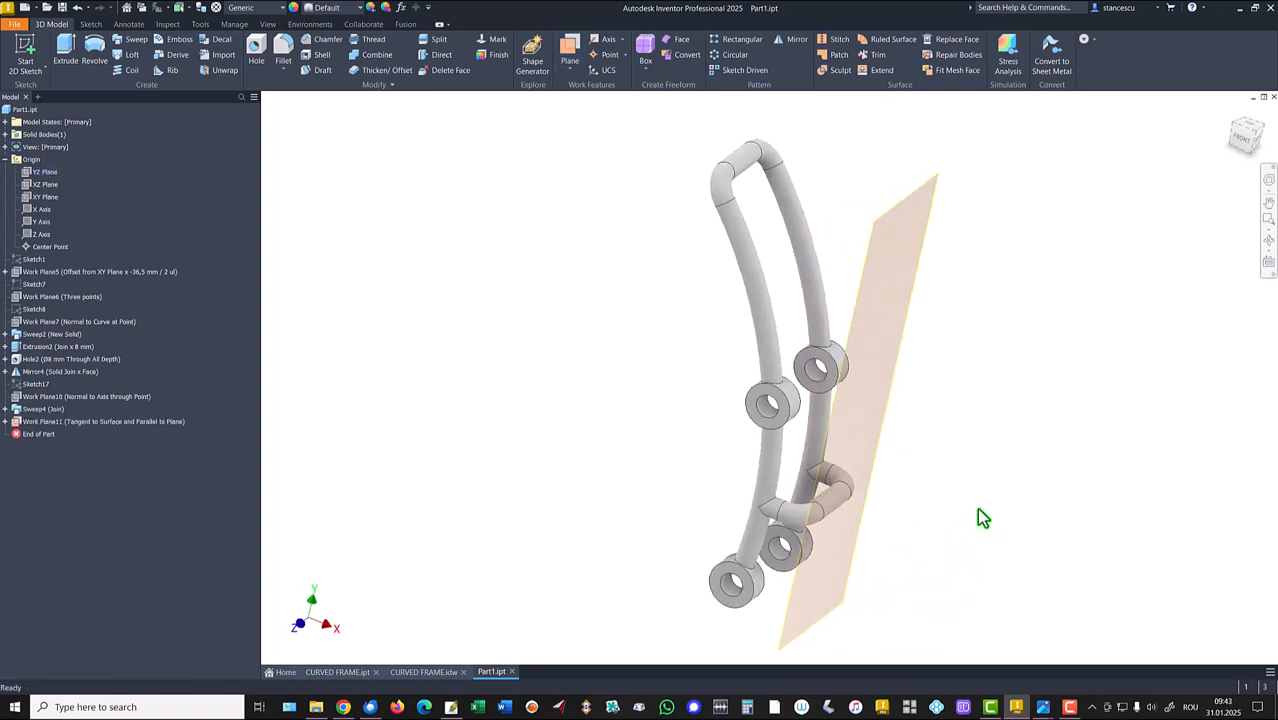
{"action": "key", "text": "F6"}
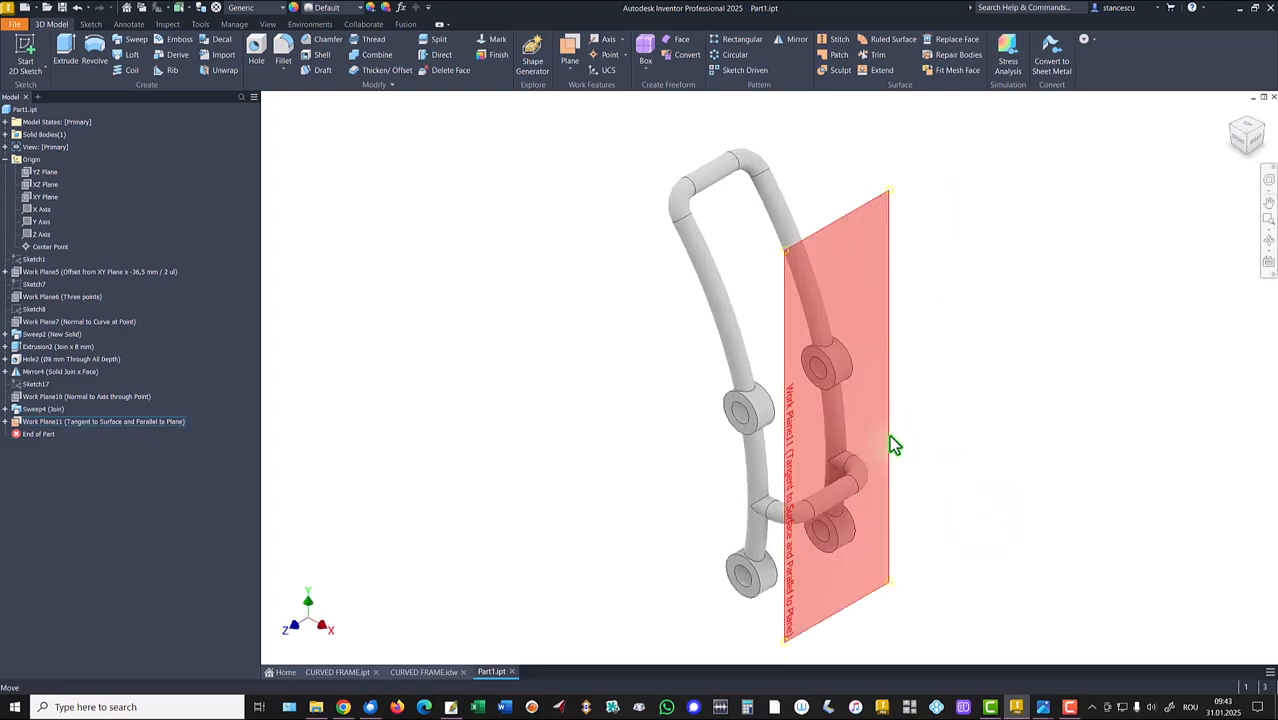
Start a sketch on the tangent work plane and project the two end edges of the handle's straight section.
{"action": "left_click", "coordinate": [888, 434]}
{"action": "key", "text": "s"}
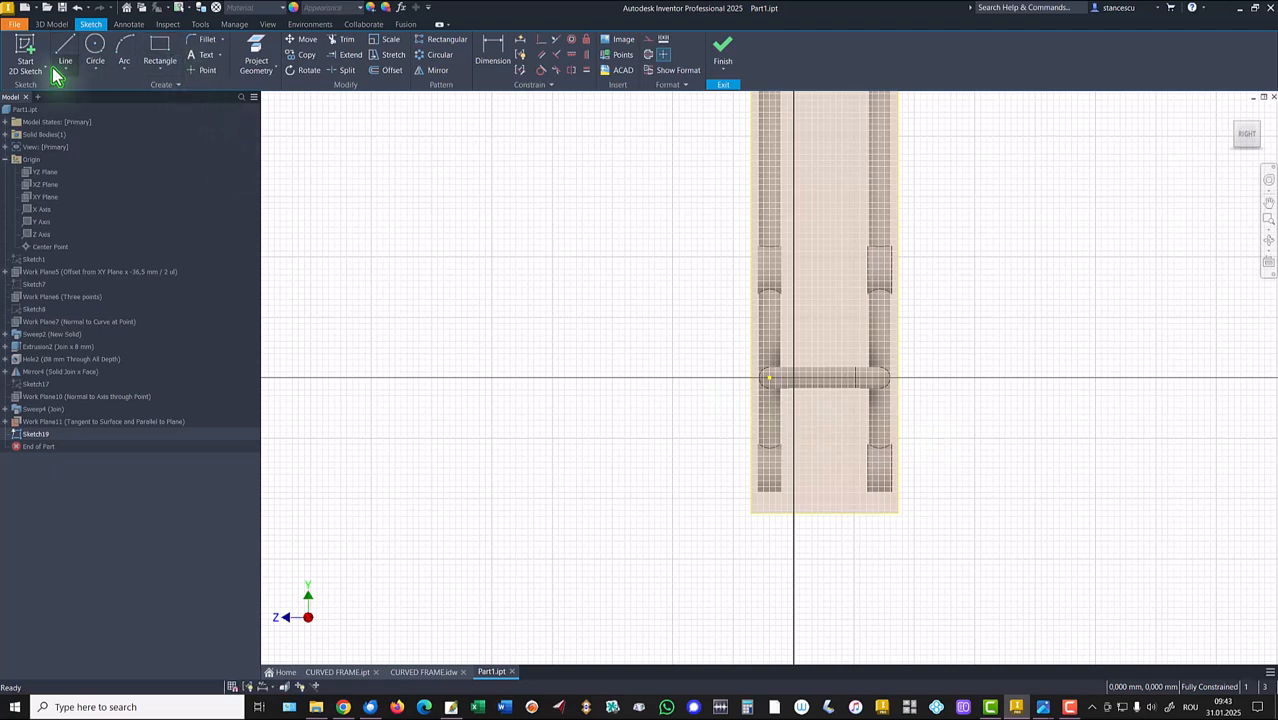
{"action": "left_click", "coordinate": [256, 52]}
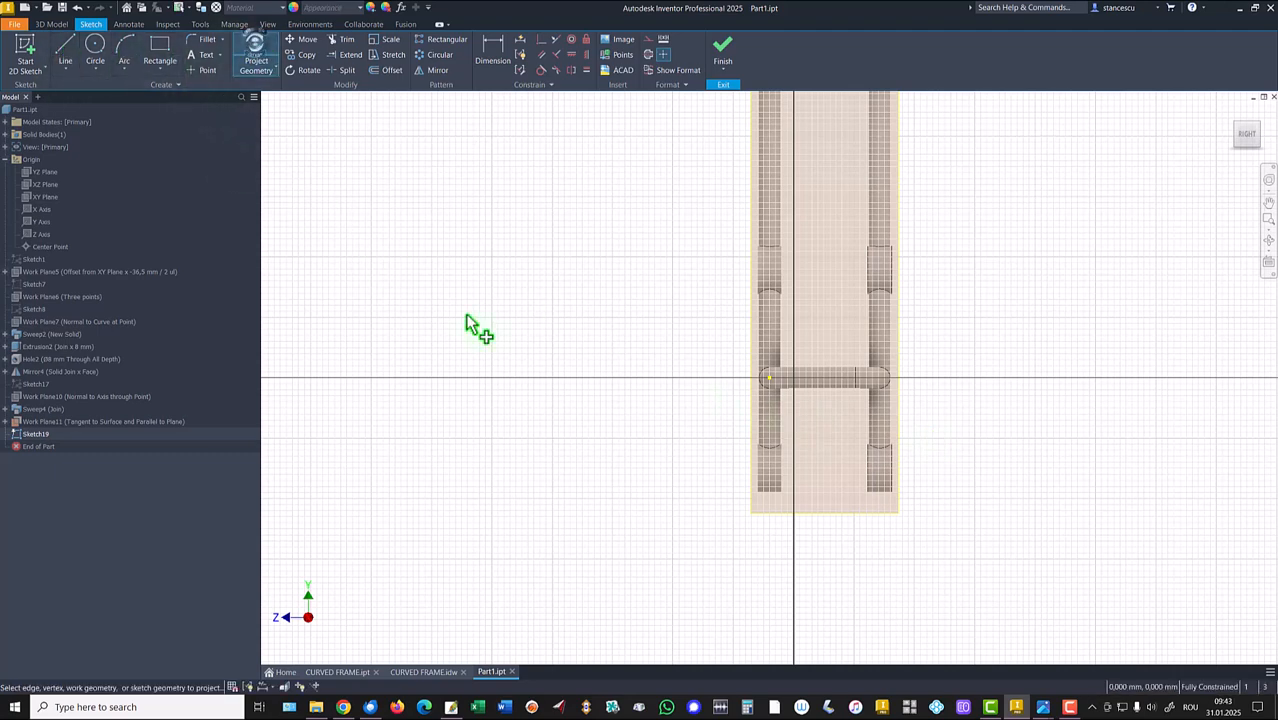
{"action": "left_click", "coordinate": [792, 378]}
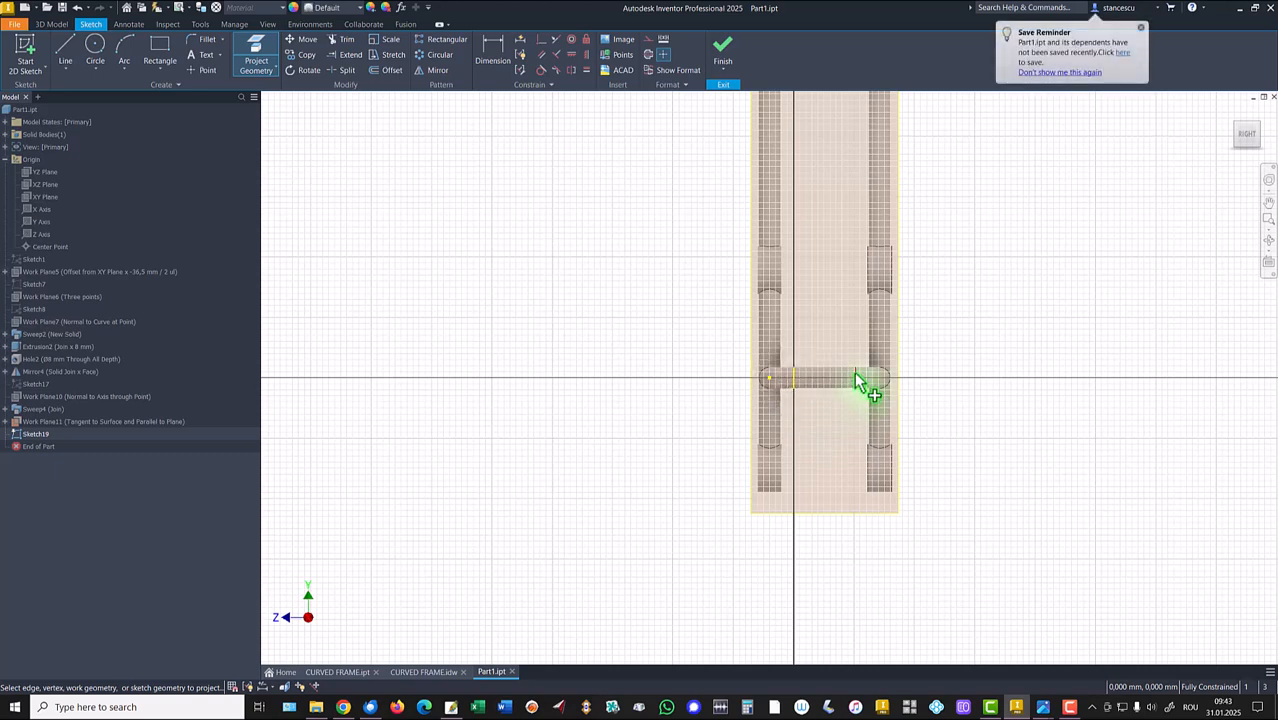
{"action": "left_click", "coordinate": [856, 380]}
{"action": "left_click", "coordinate": [1062, 74]}
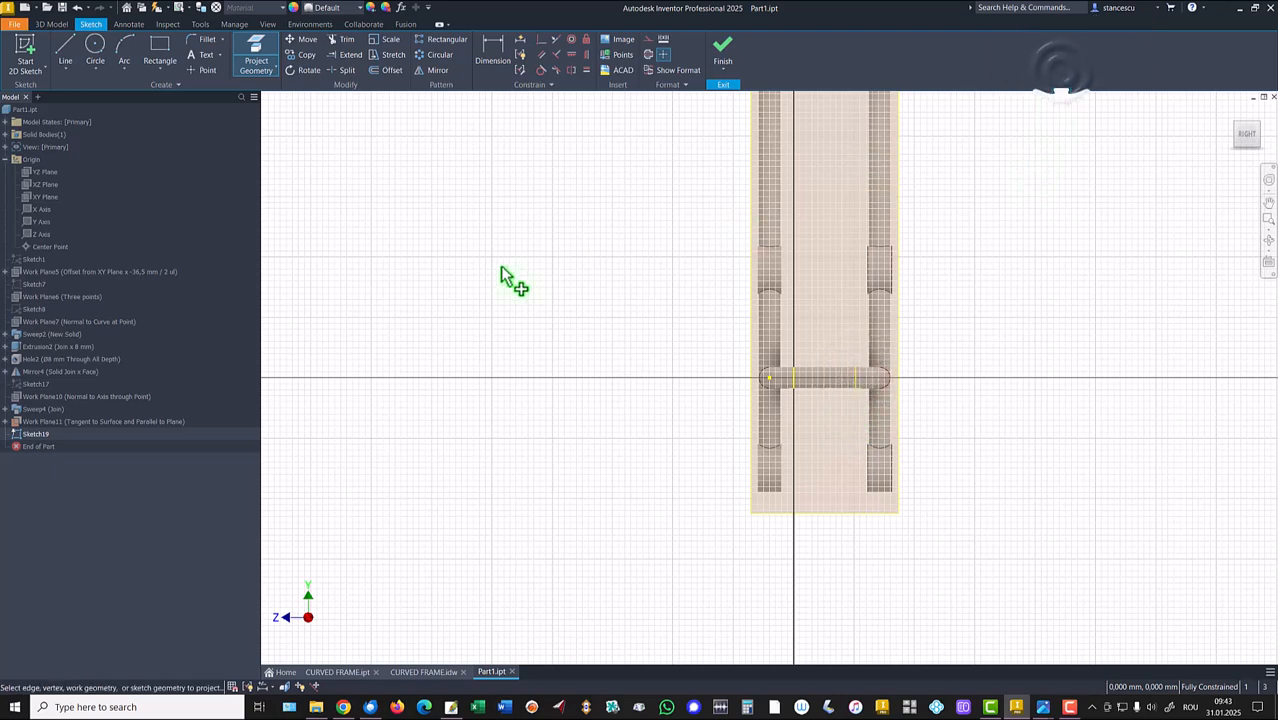
Draw a diagonal line from the upper end of one projected edge to the lower end of the other.
{"action": "left_click", "coordinate": [65, 50]}
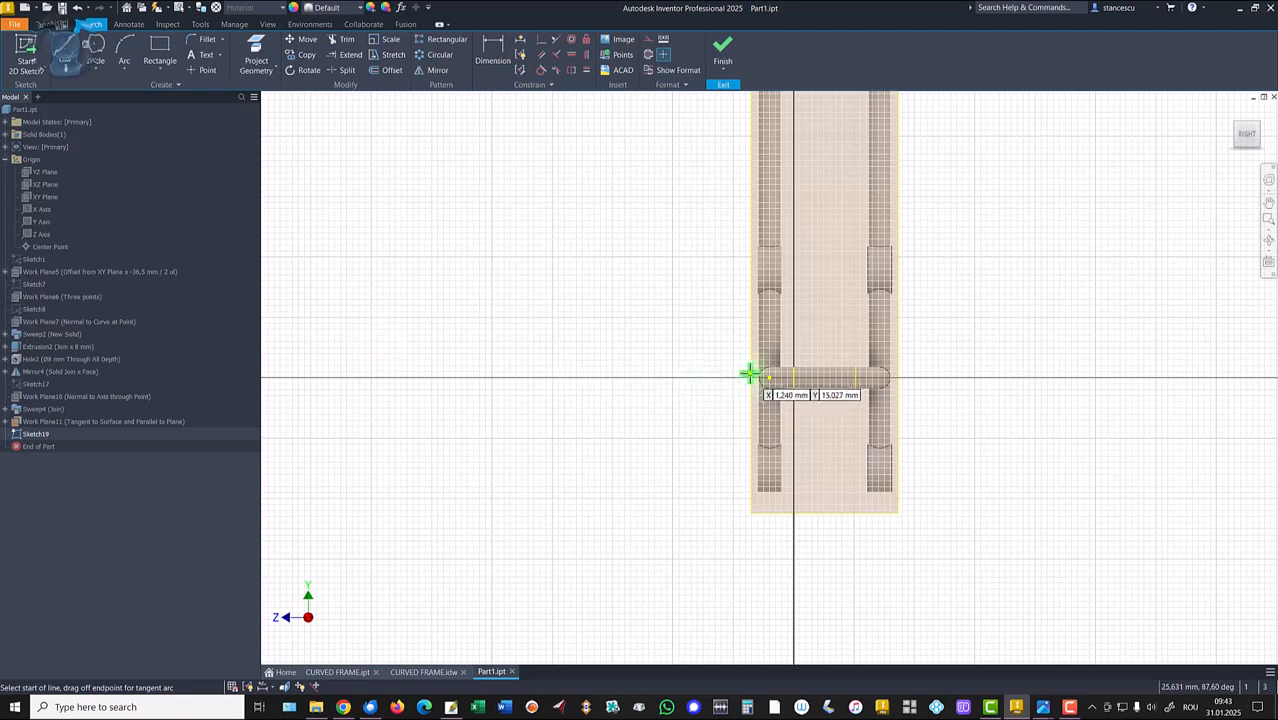
{"action": "left_click", "coordinate": [793, 376]}
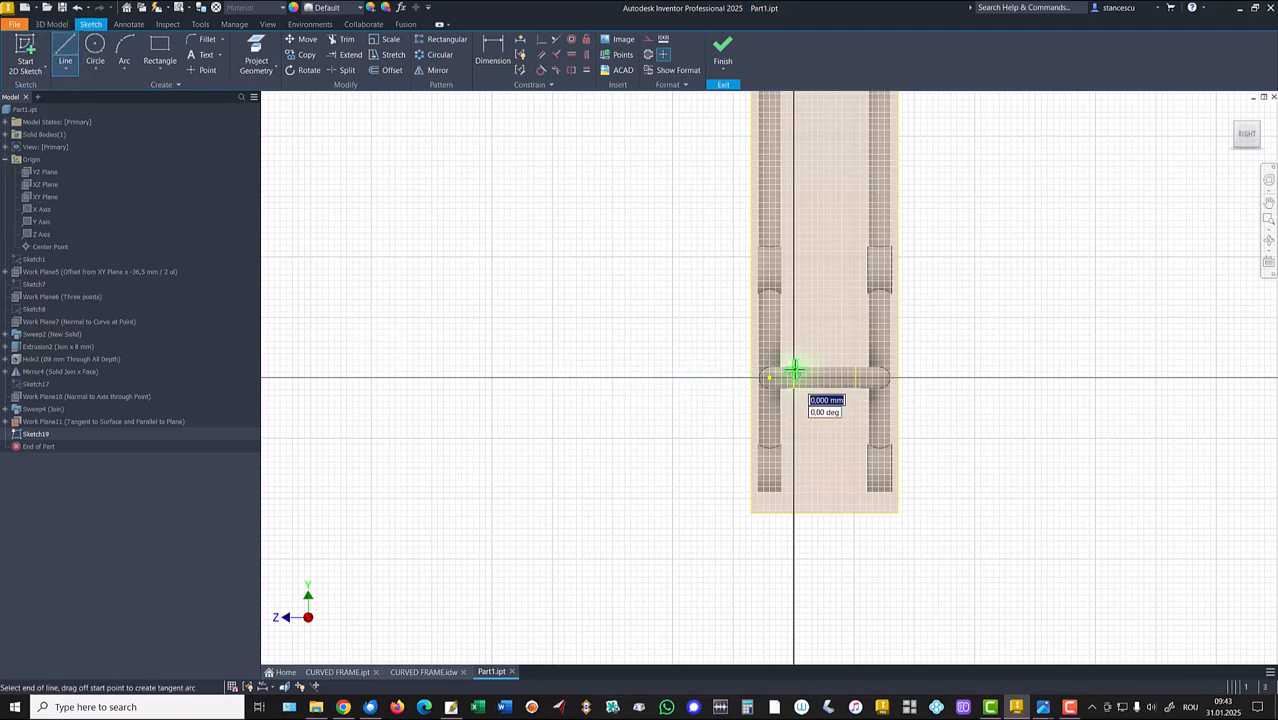
{"action": "double_click", "coordinate": [856, 389]}
{"action": "scroll", "coordinate": [847, 478], "scroll_direction": "up", "scroll_amount": 3}
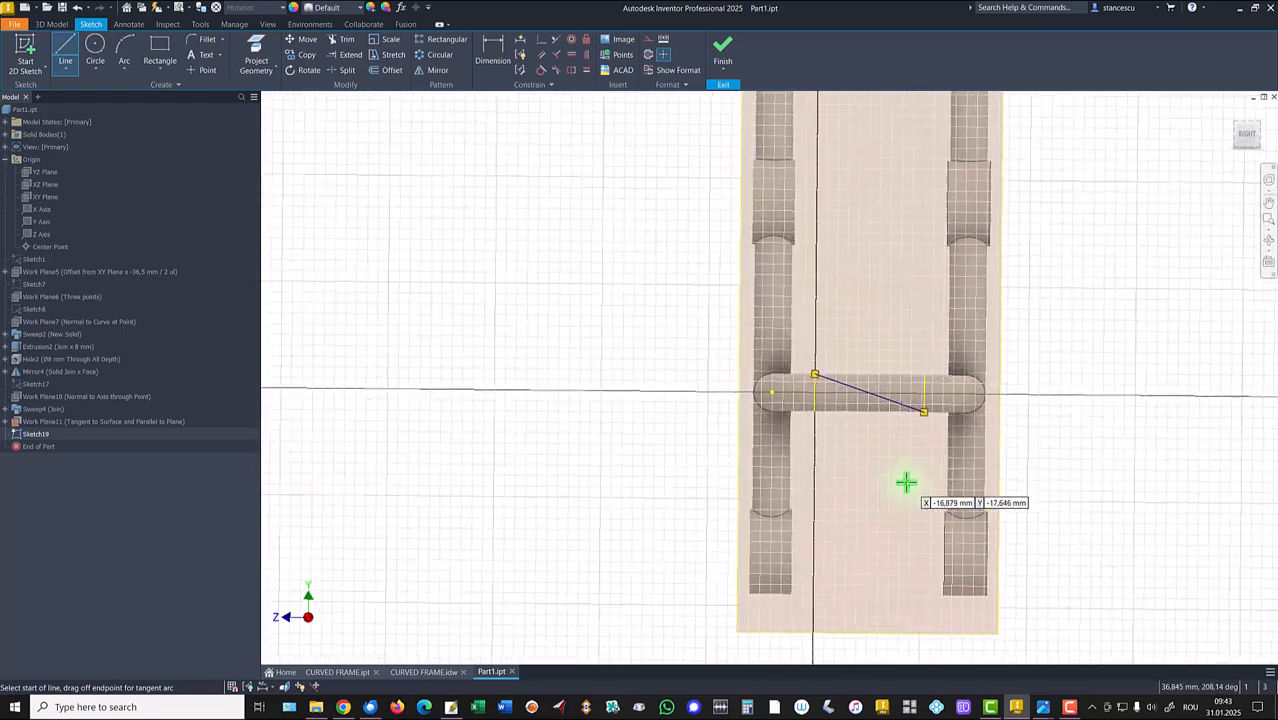
{"action": "scroll", "coordinate": [900, 482], "scroll_direction": "up", "scroll_amount": 3}
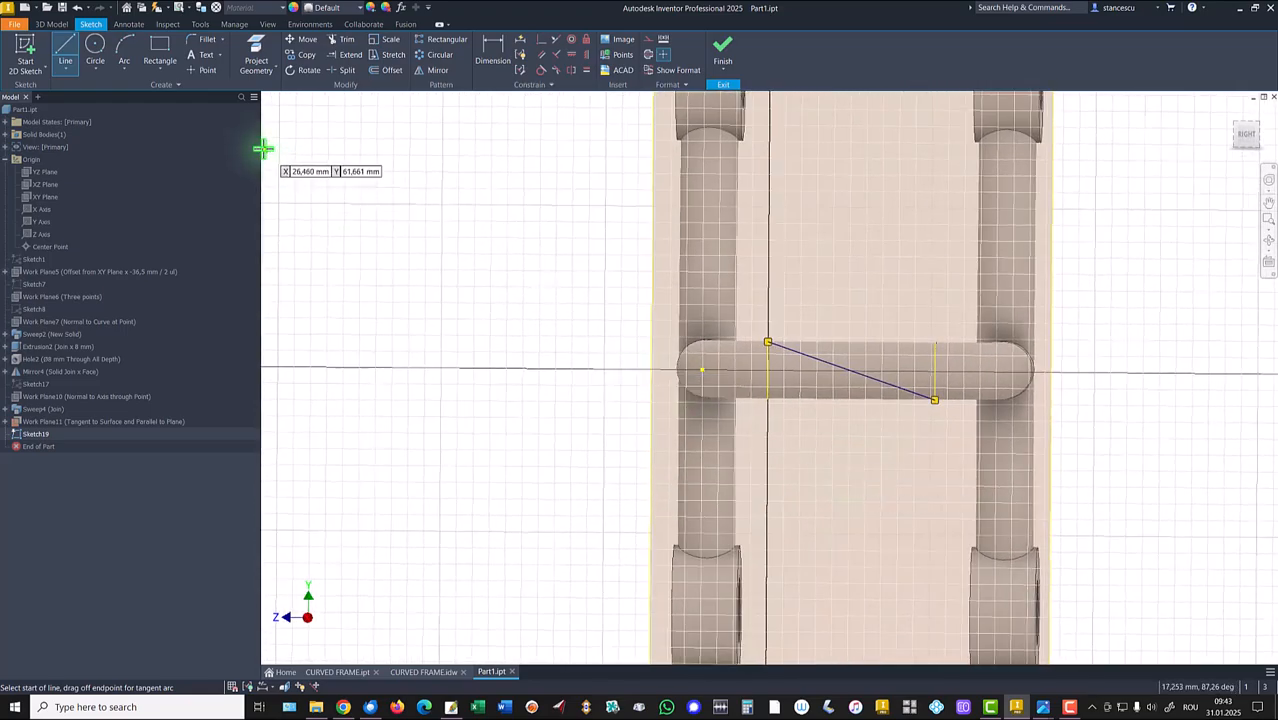
Place a sketch point at the midpoint of the diagonal line and finish the sketch.
{"action": "mouse_move", "coordinate": [300, 150]}
{"action": "middle_mouse_down", "text": "shift"}
{"action": "mouse_move", "coordinate": [313, 165]}
{"action": "mouse_move", "coordinate": [283, 140]}
{"action": "middle_mouse_up", "text": "shift"}
{"action": "left_click", "coordinate": [204, 72]}
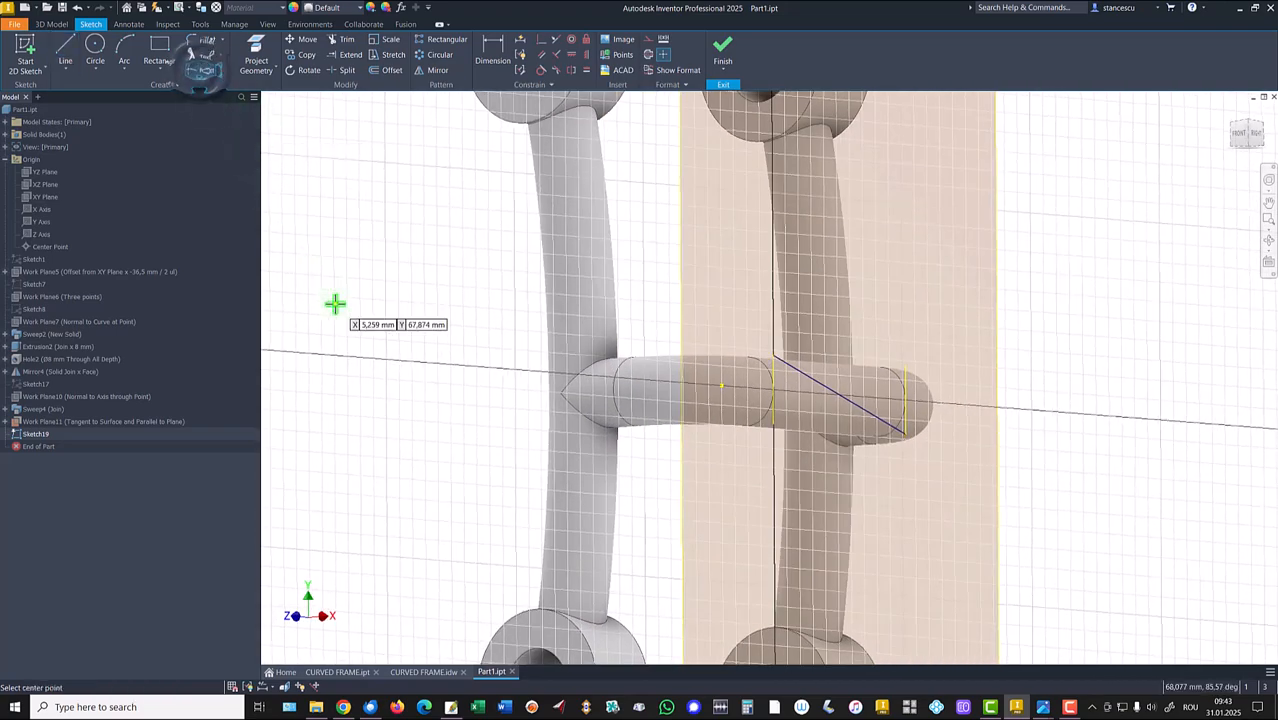
{"action": "middle_click_drag", "start_coordinate": [818, 500], "coordinate": [842, 460], "text": "shift"}
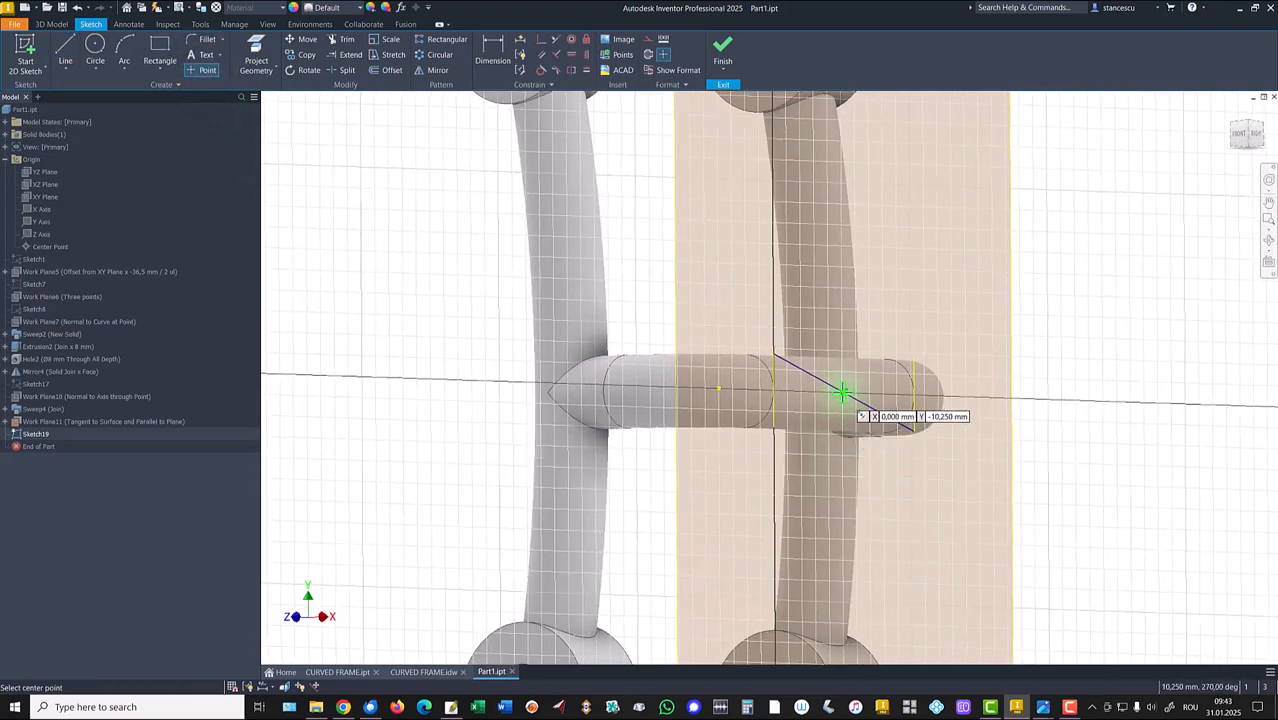
{"action": "left_click", "coordinate": [842, 392]}
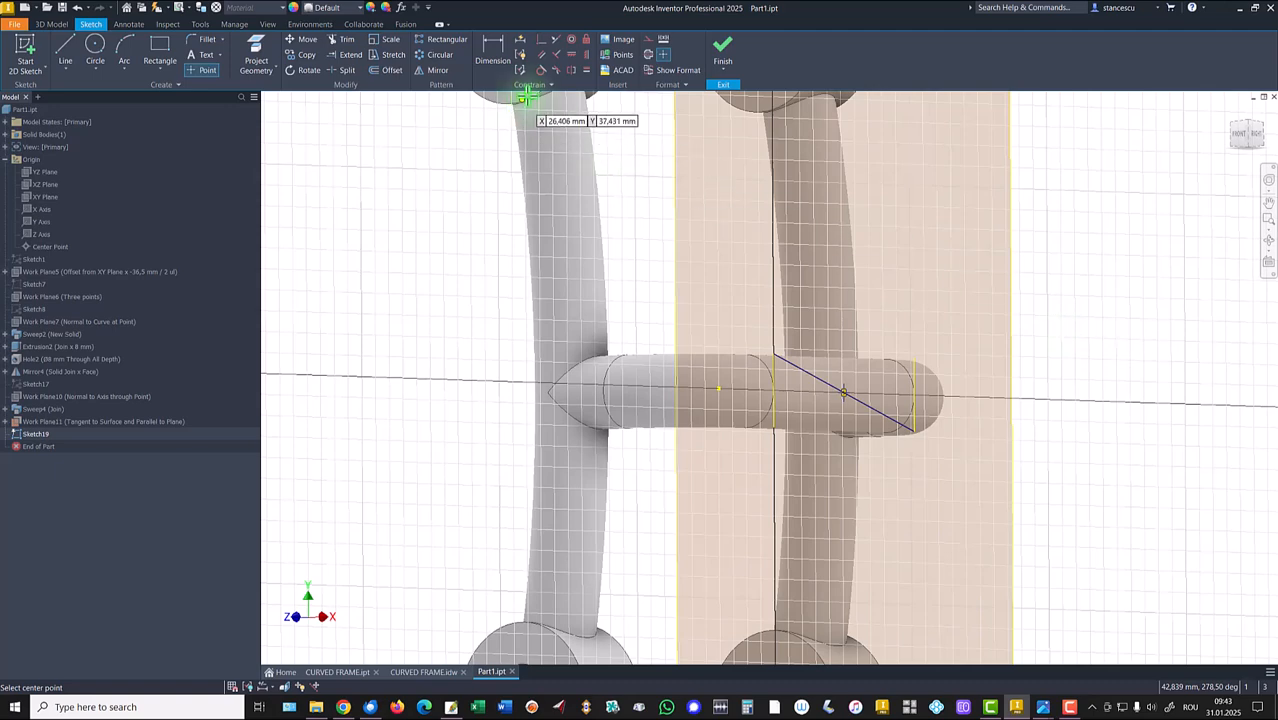
{"action": "left_click", "coordinate": [722, 50]}
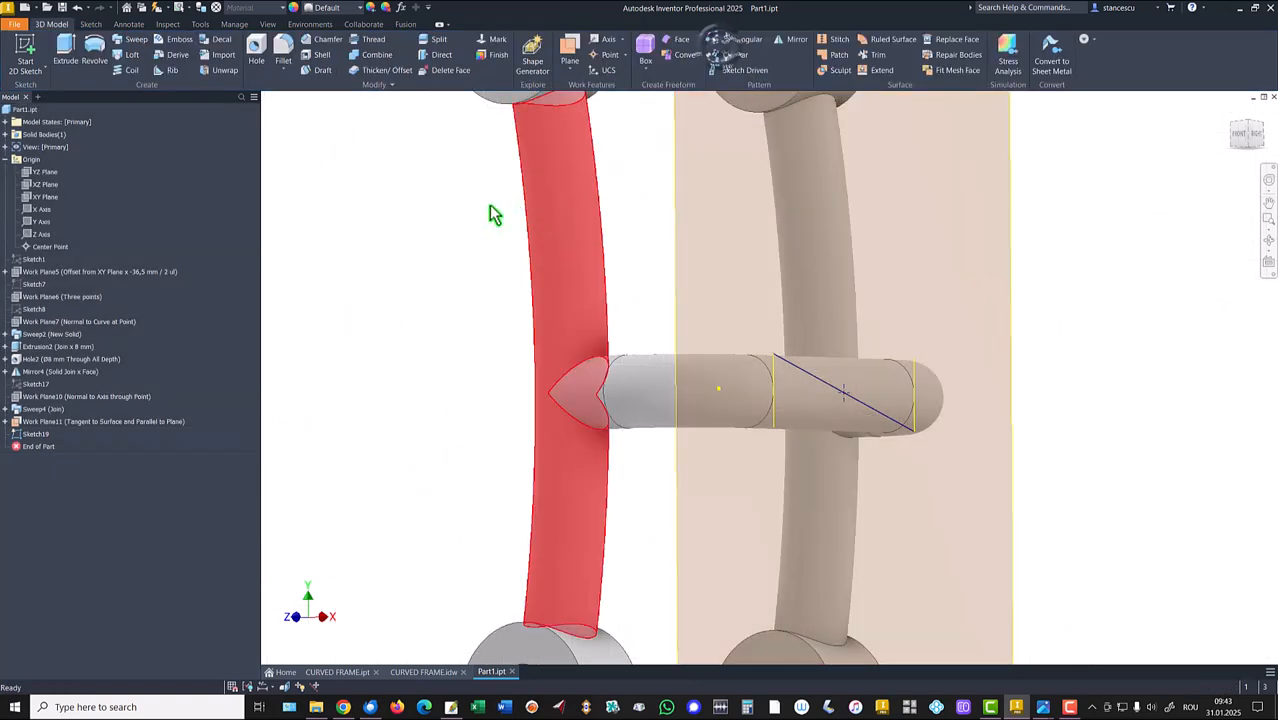
Cut a 3 mm diameter through-all hole in the cross handle at the sketch point, and hide the tangent work plane.
{"action": "left_click", "coordinate": [252, 55]}
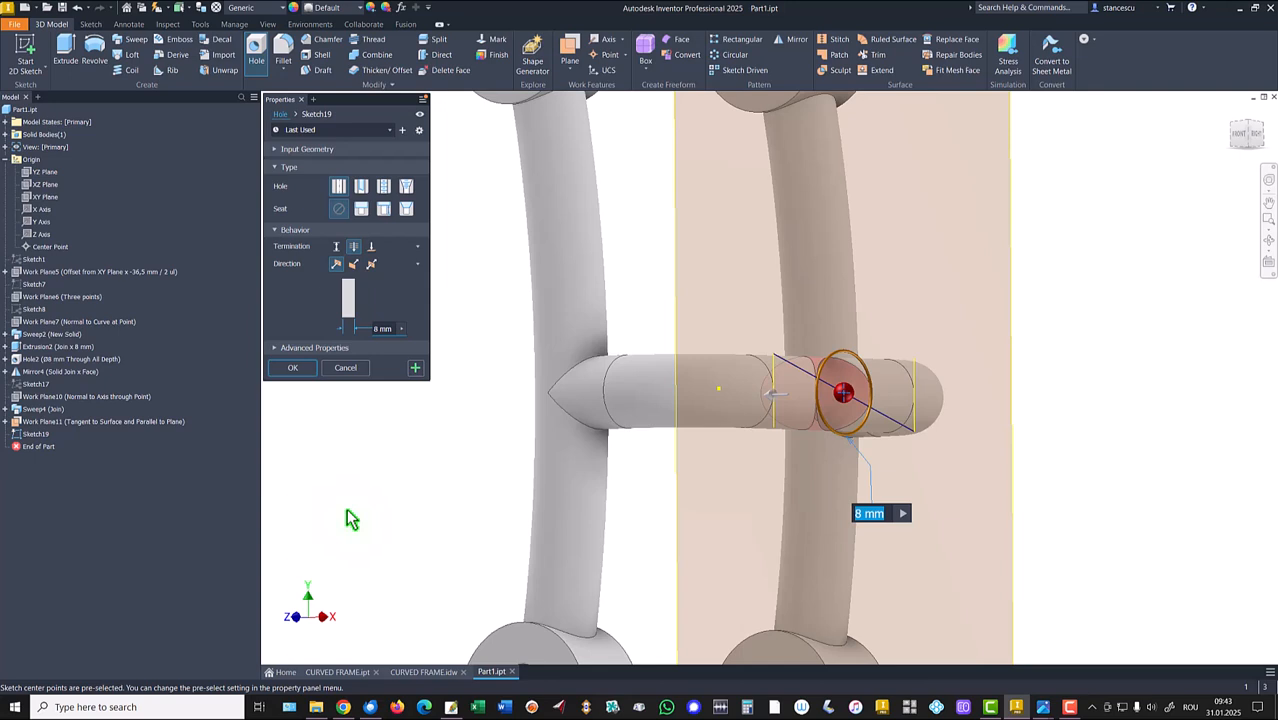
{"action": "key", "text": "BackSpace"}
{"action": "type", "text": "3"}
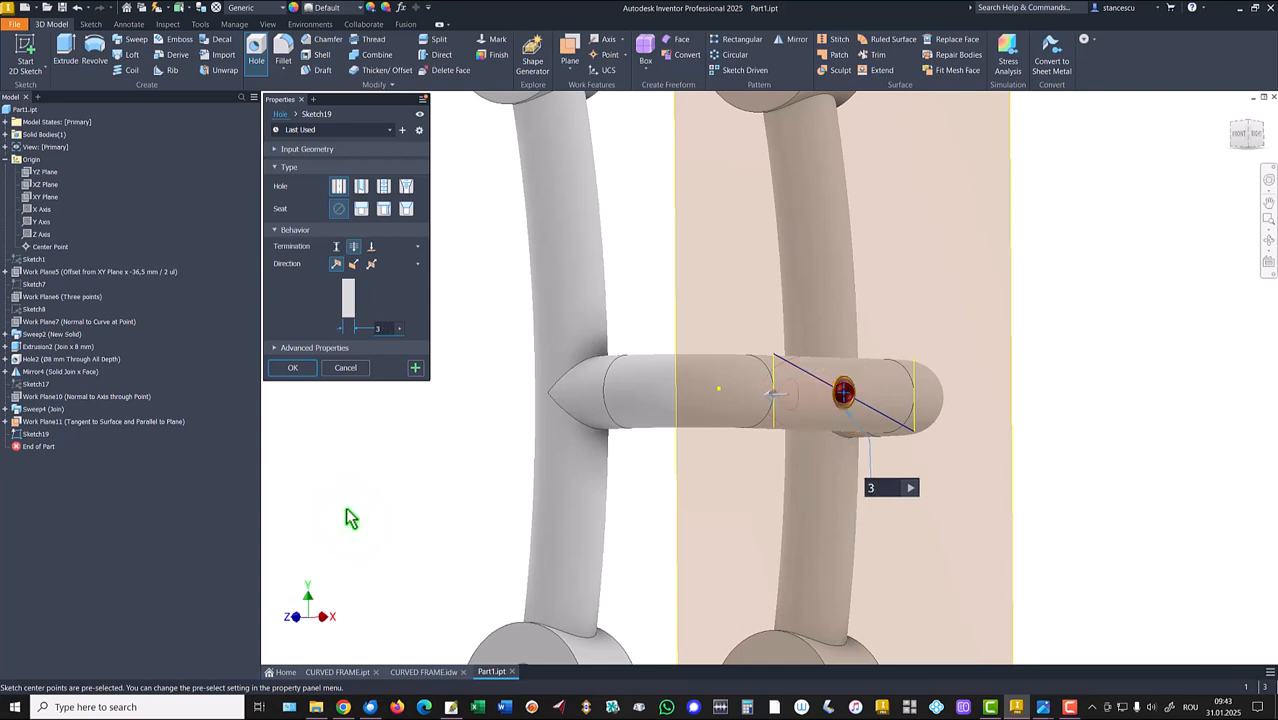
{"action": "left_click", "coordinate": [293, 367]}
{"action": "key", "text": "F6"}
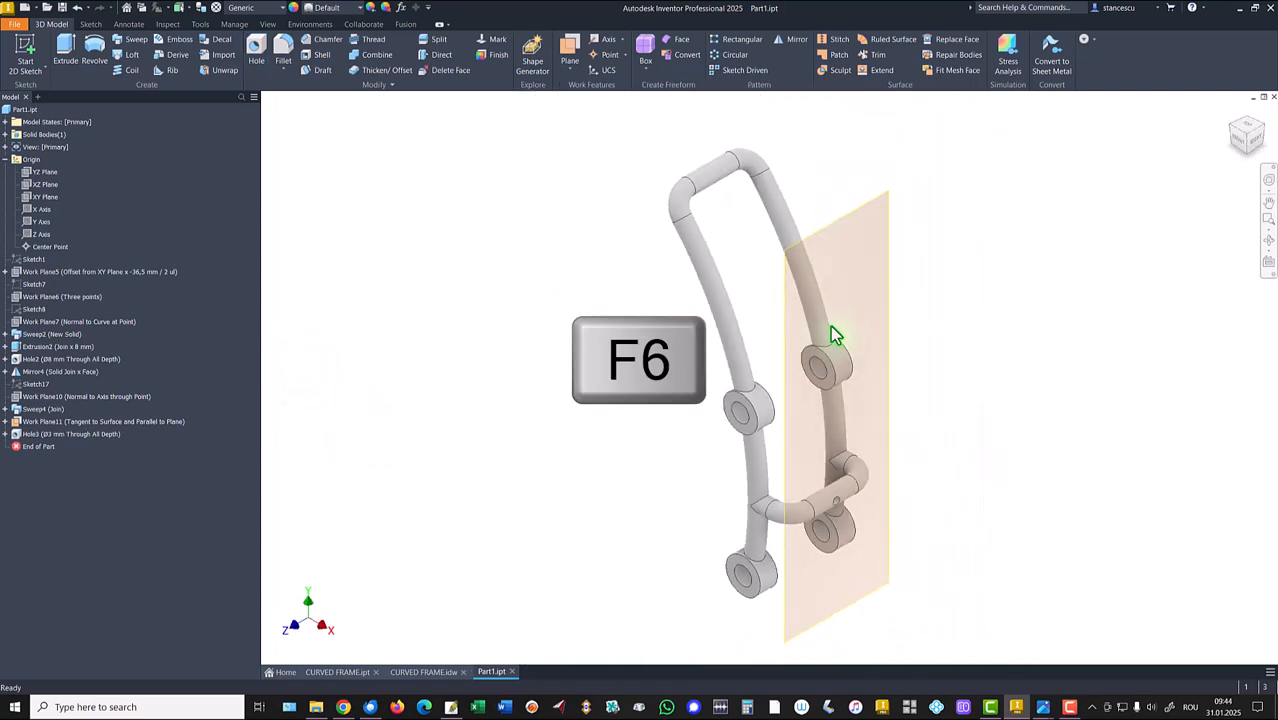
{"action": "right_click", "coordinate": [886, 308]}
{"action": "left_click", "coordinate": [912, 324]}
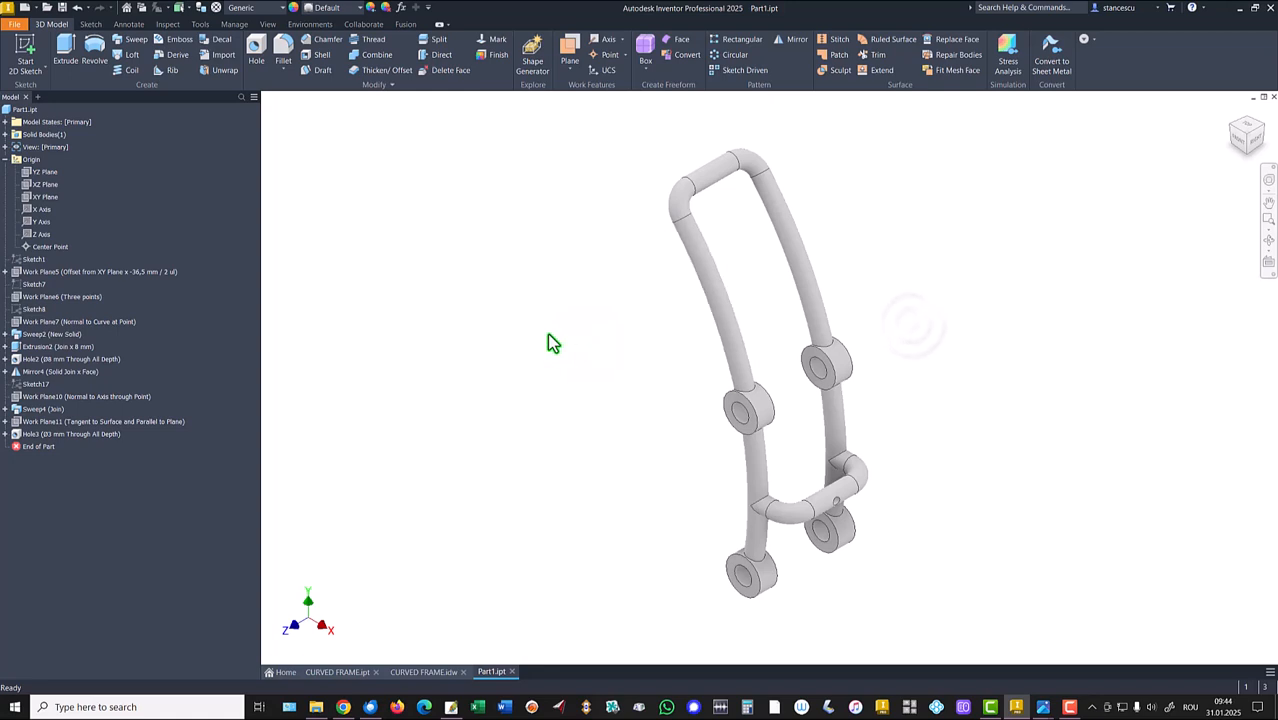
Review the plate between the side bars and its dimensions in detail B of CURVED FRAME.idw, and return to the part.
{"action": "left_click", "coordinate": [423, 672]}
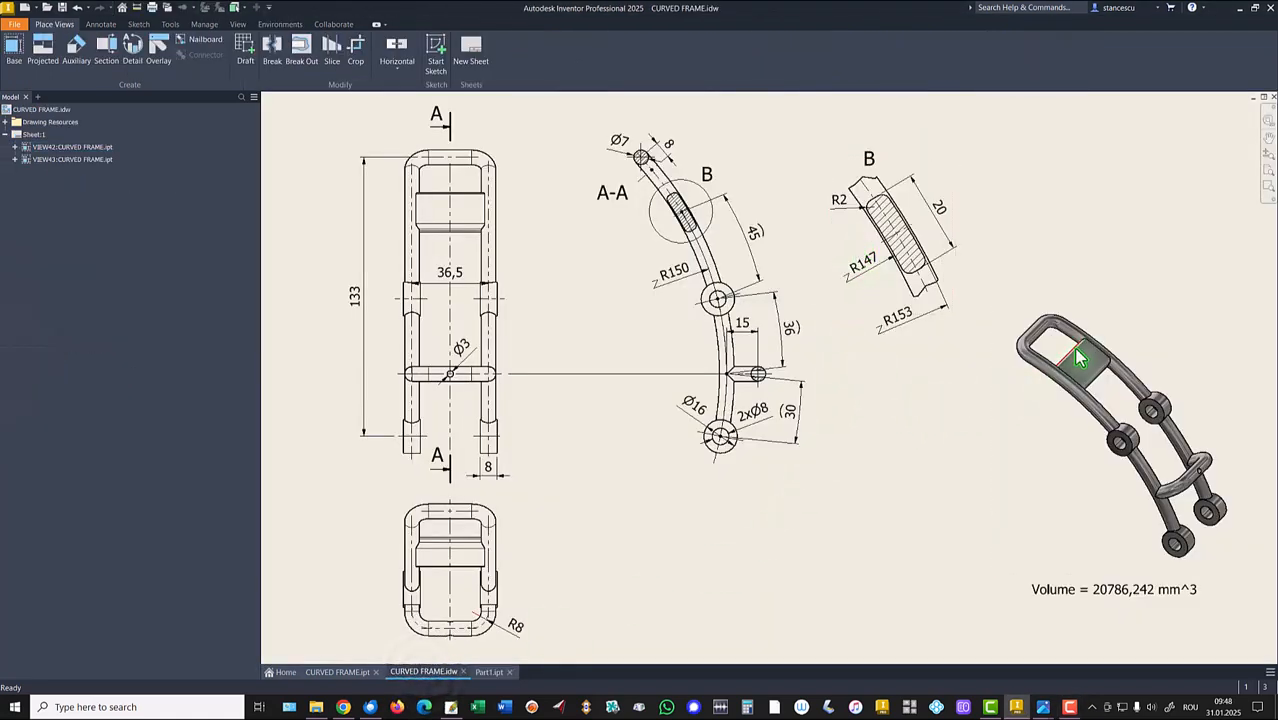
{"action": "left_click_drag", "start_coordinate": [1103, 352], "coordinate": [908, 216]}
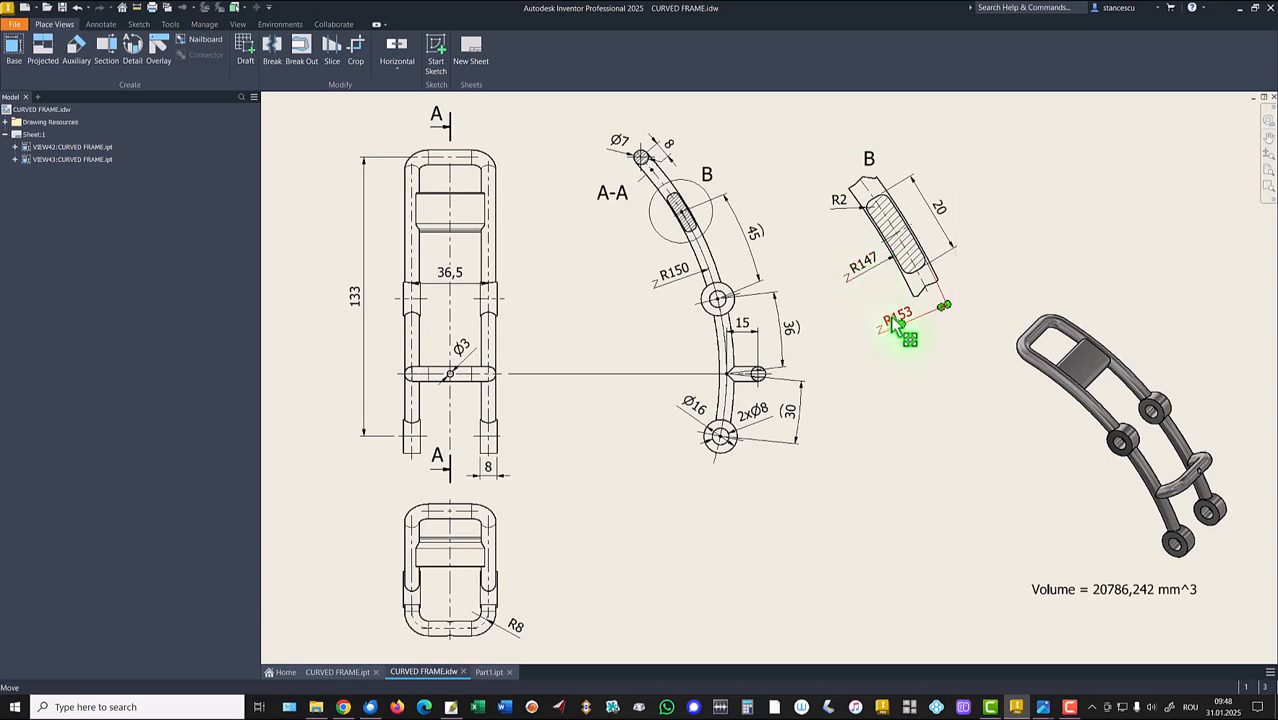
{"action": "left_click_drag", "start_coordinate": [907, 320], "coordinate": [909, 317]}
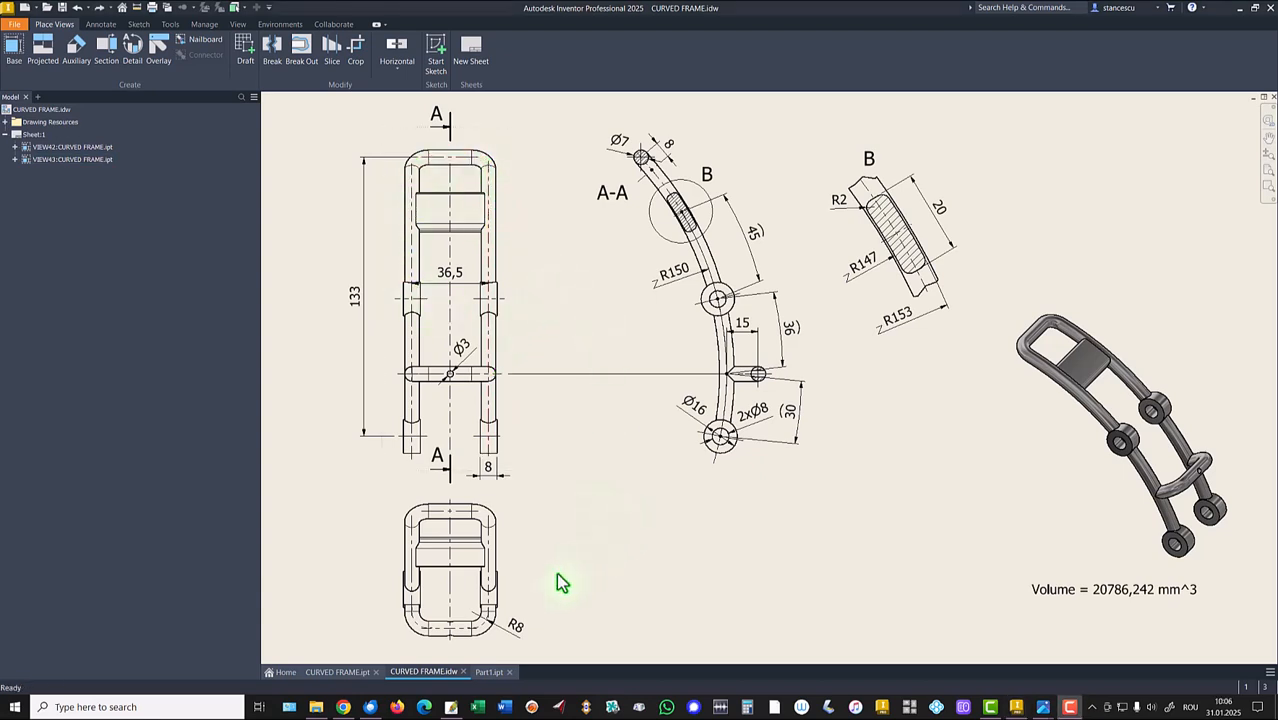
{"action": "left_click", "coordinate": [487, 672]}
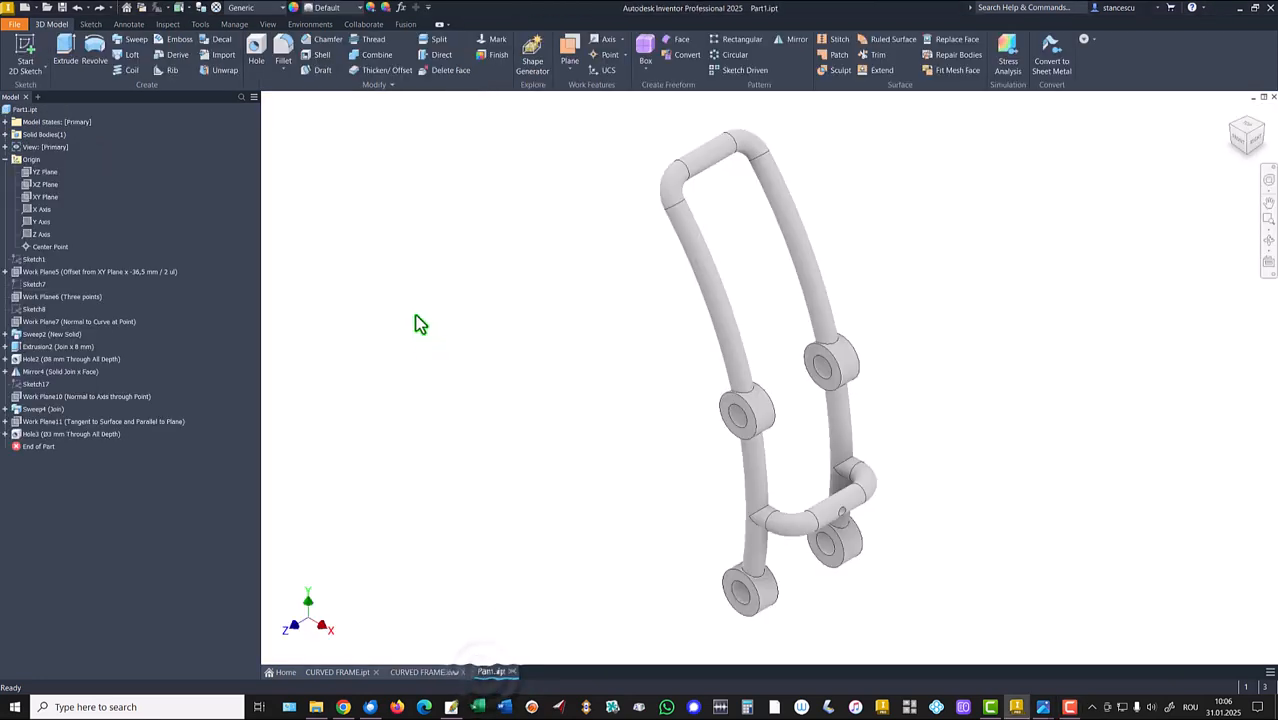
Start a sketch on the XY plane with the graphics sliced and the whole frame in view.
{"action": "left_click", "coordinate": [32, 200]}
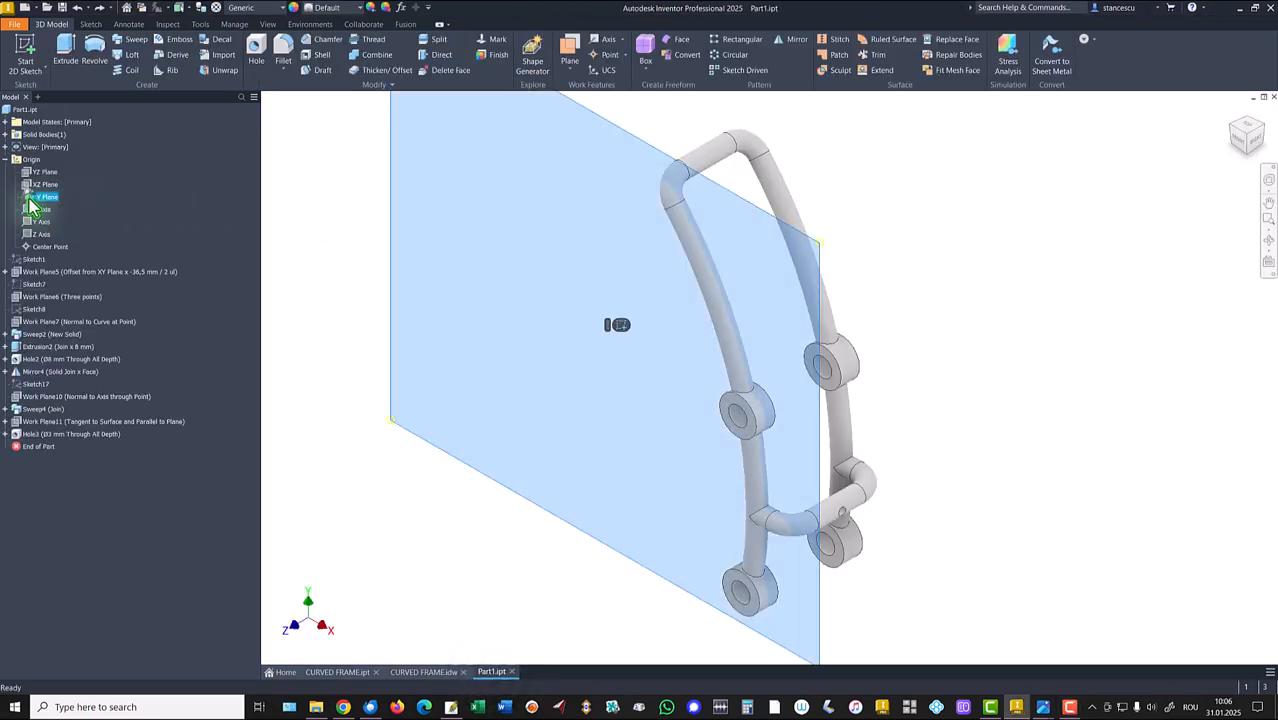
{"action": "left_click", "coordinate": [619, 329]}
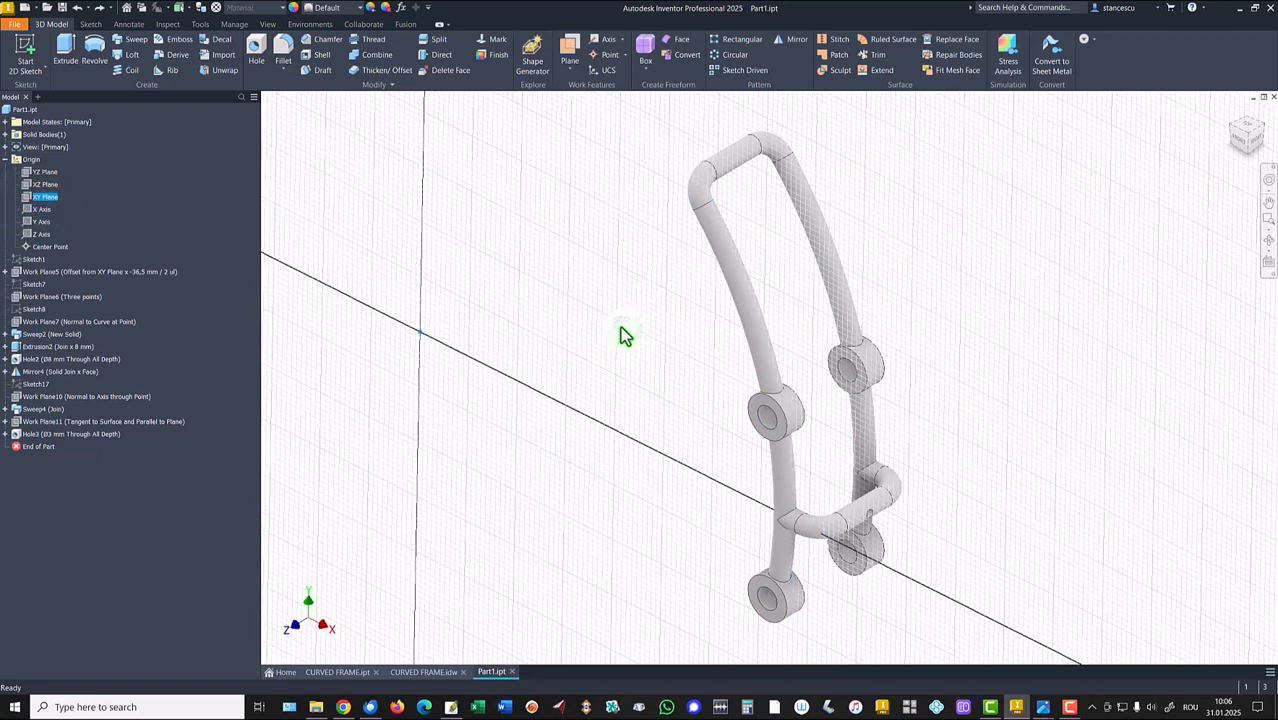
{"action": "key", "text": "F7"}
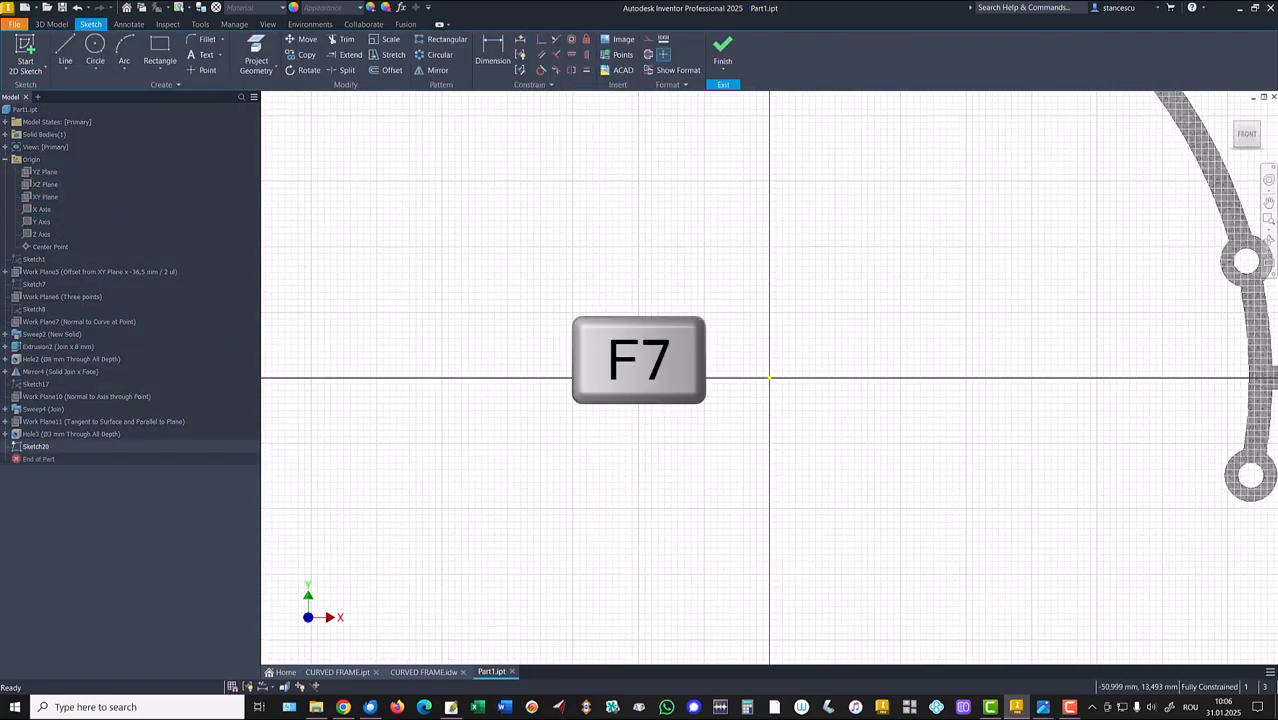
{"action": "key", "text": "Home"}
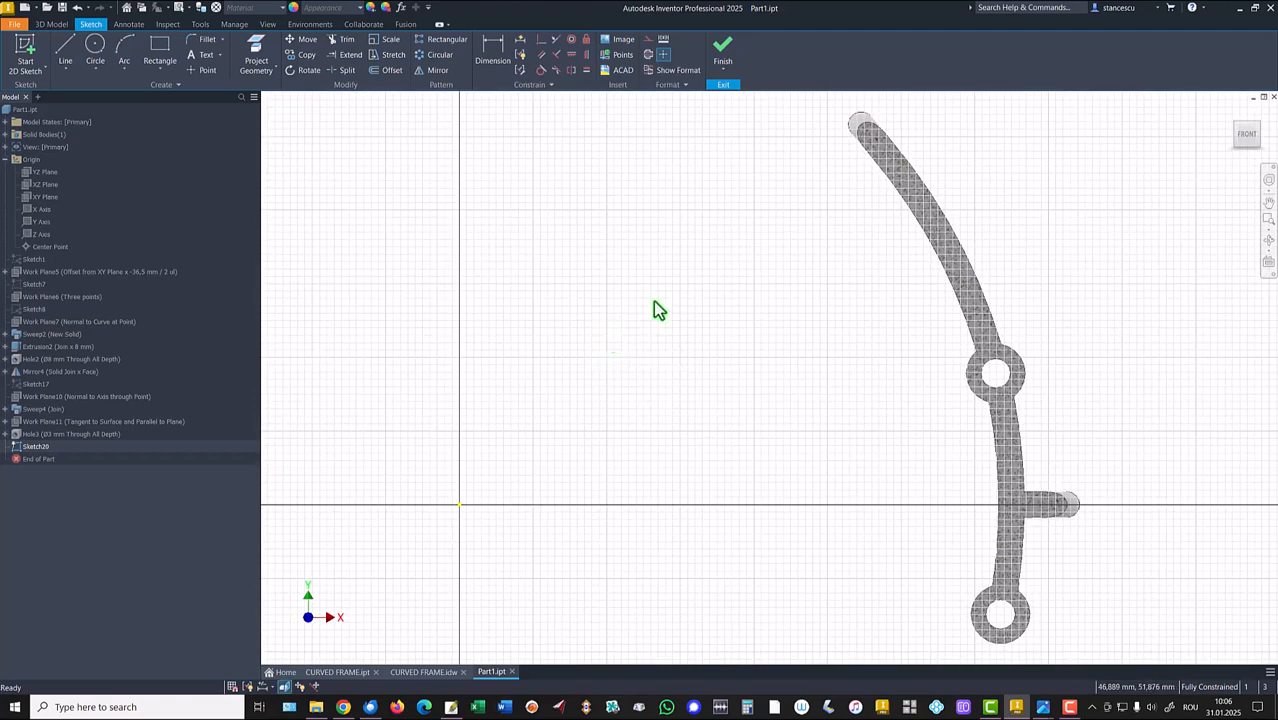
Show Sketch1, project its upper arc segment into the new sketch, and hide Sketch1 again.
{"action": "right_click", "coordinate": [14, 264]}
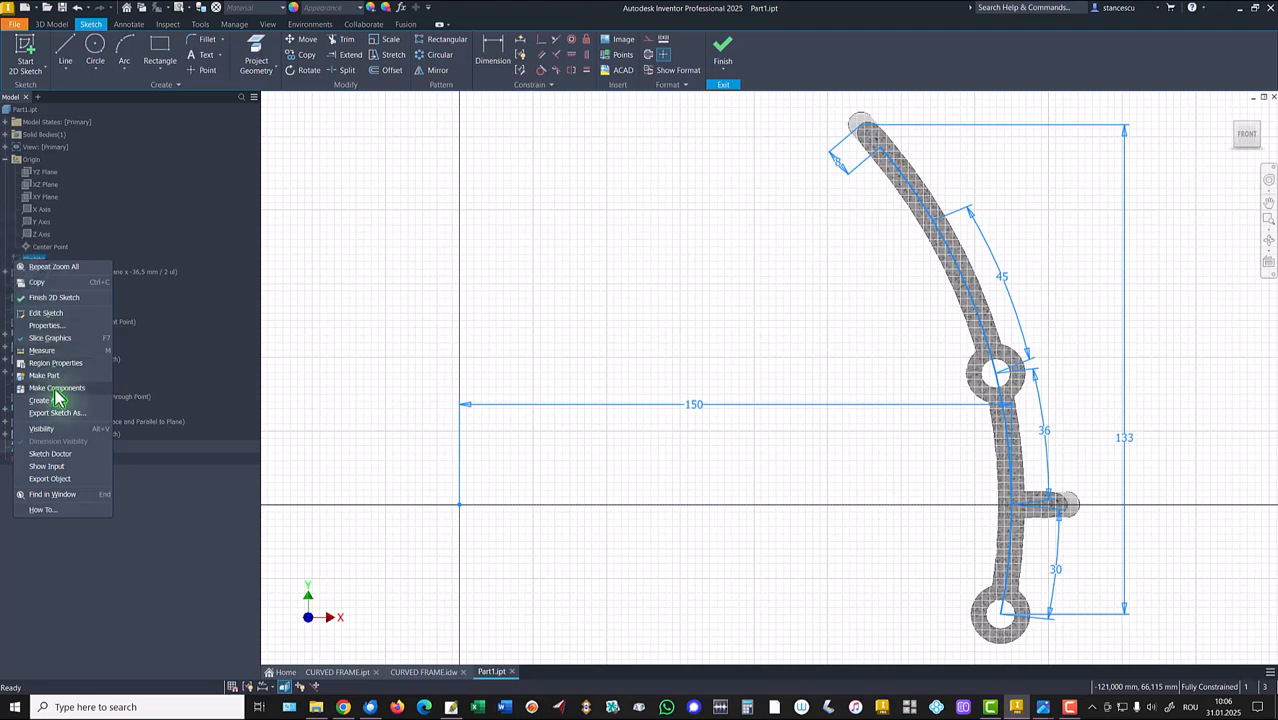
{"action": "left_click", "coordinate": [54, 428]}
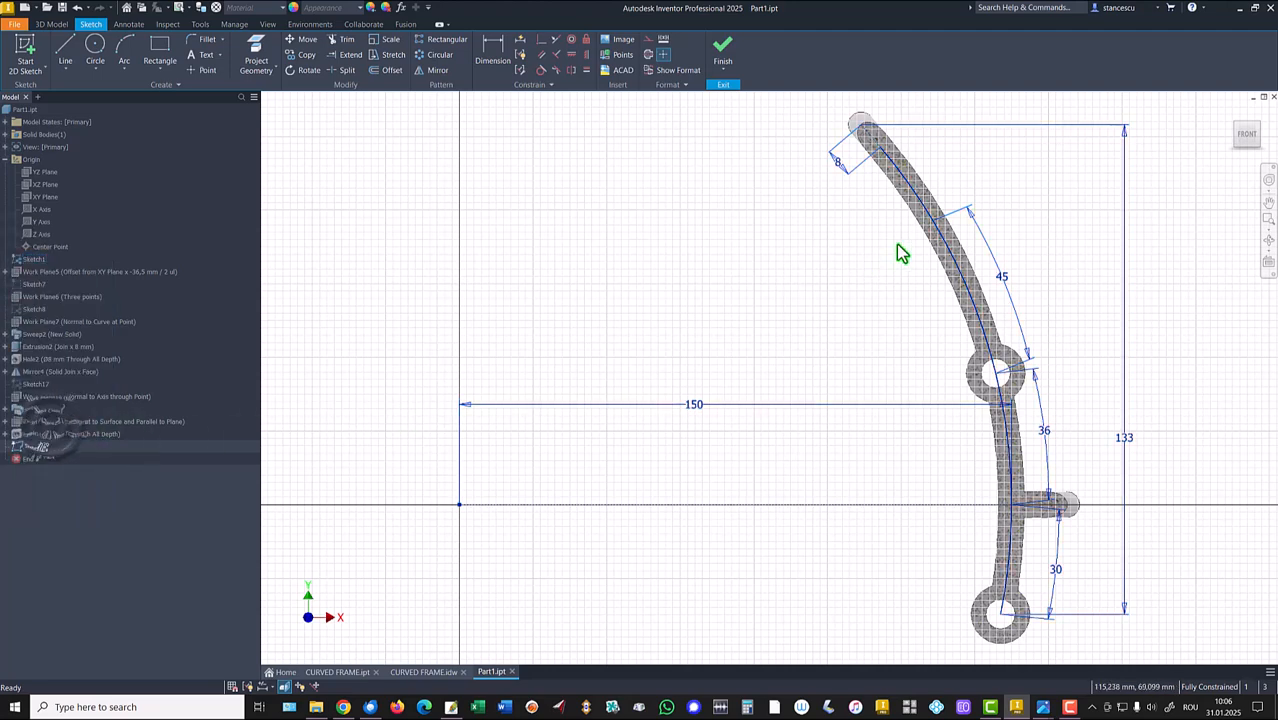
{"action": "left_click", "coordinate": [256, 50]}
{"action": "left_click", "coordinate": [912, 197]}
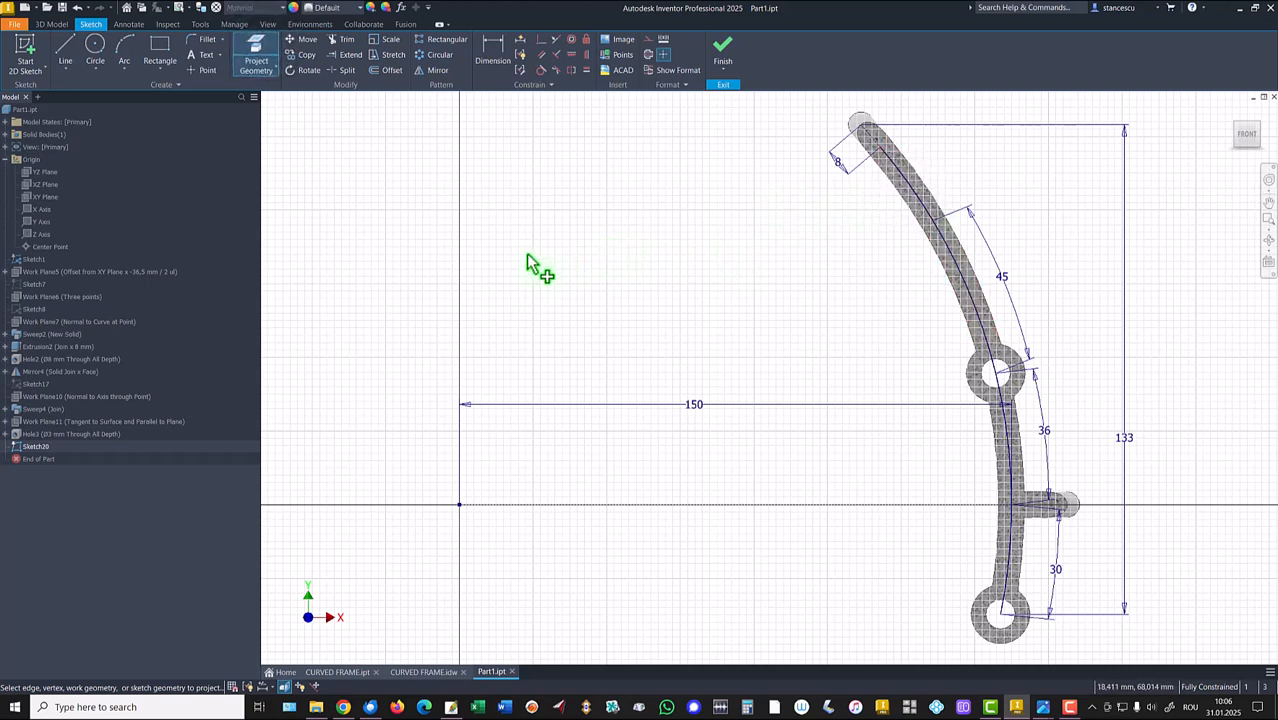
{"action": "key", "text": "Escape"}
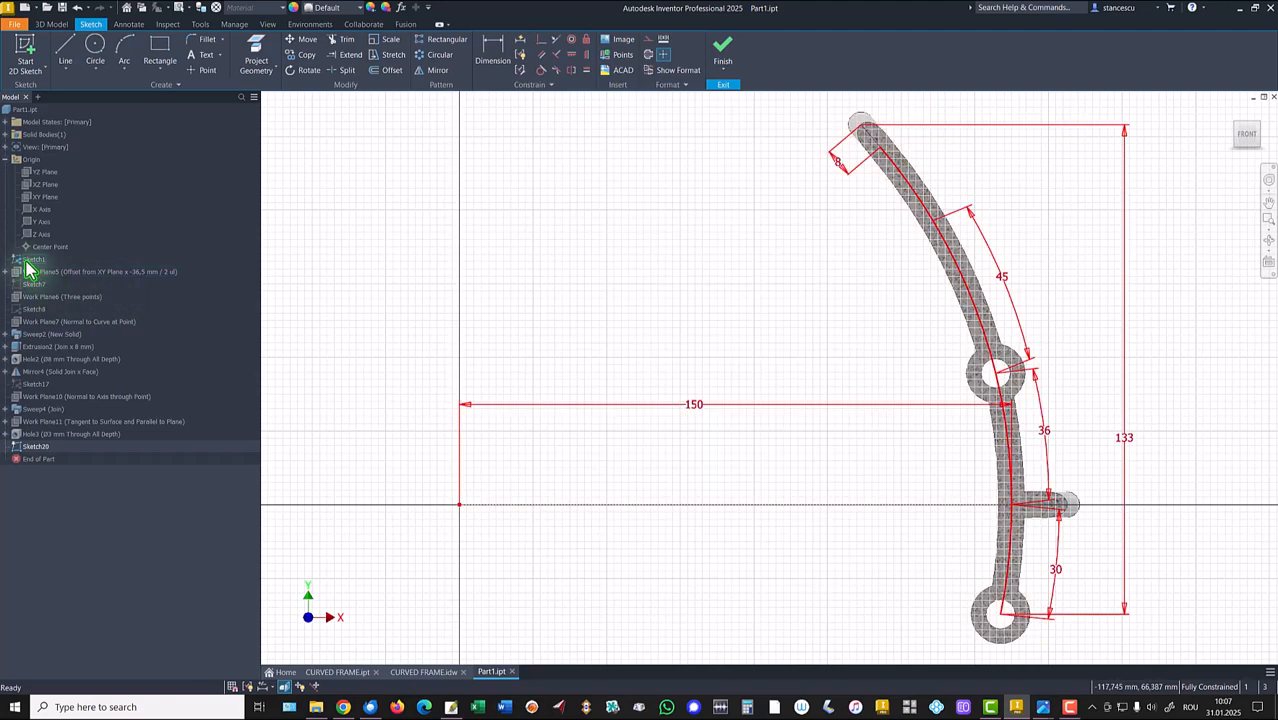
{"action": "right_click", "coordinate": [30, 260]}
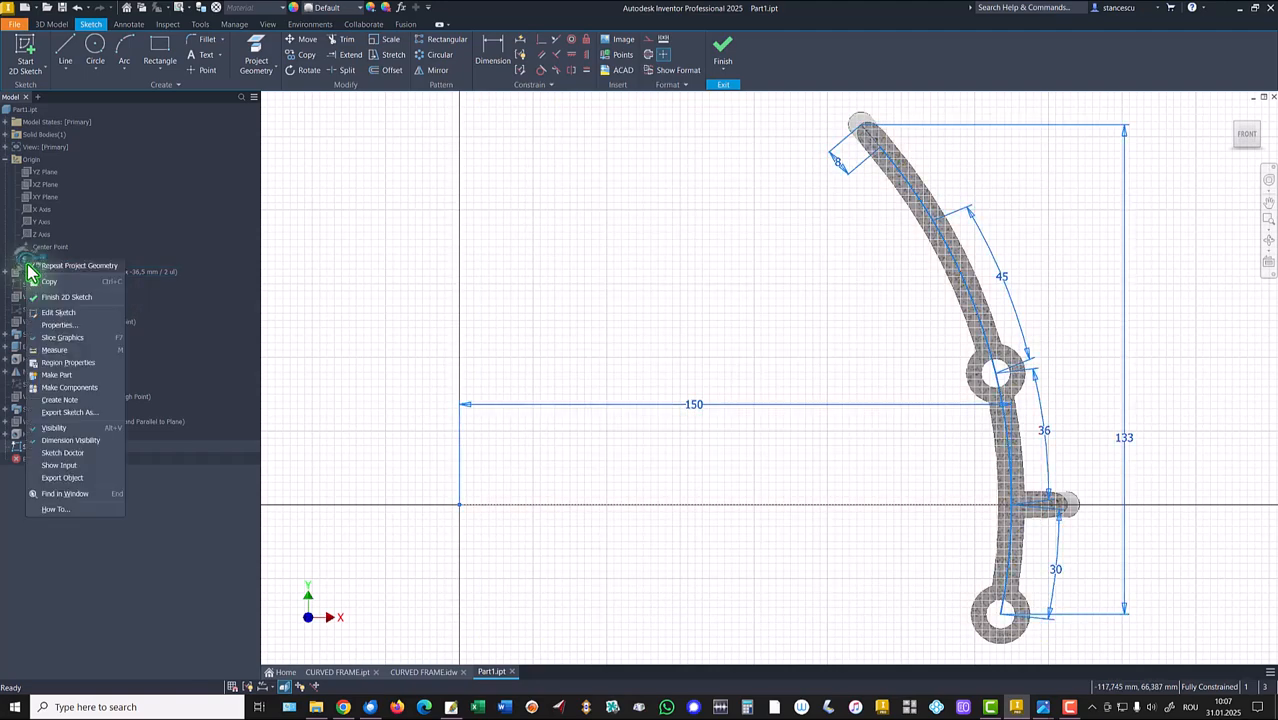
{"action": "left_click", "coordinate": [47, 432]}
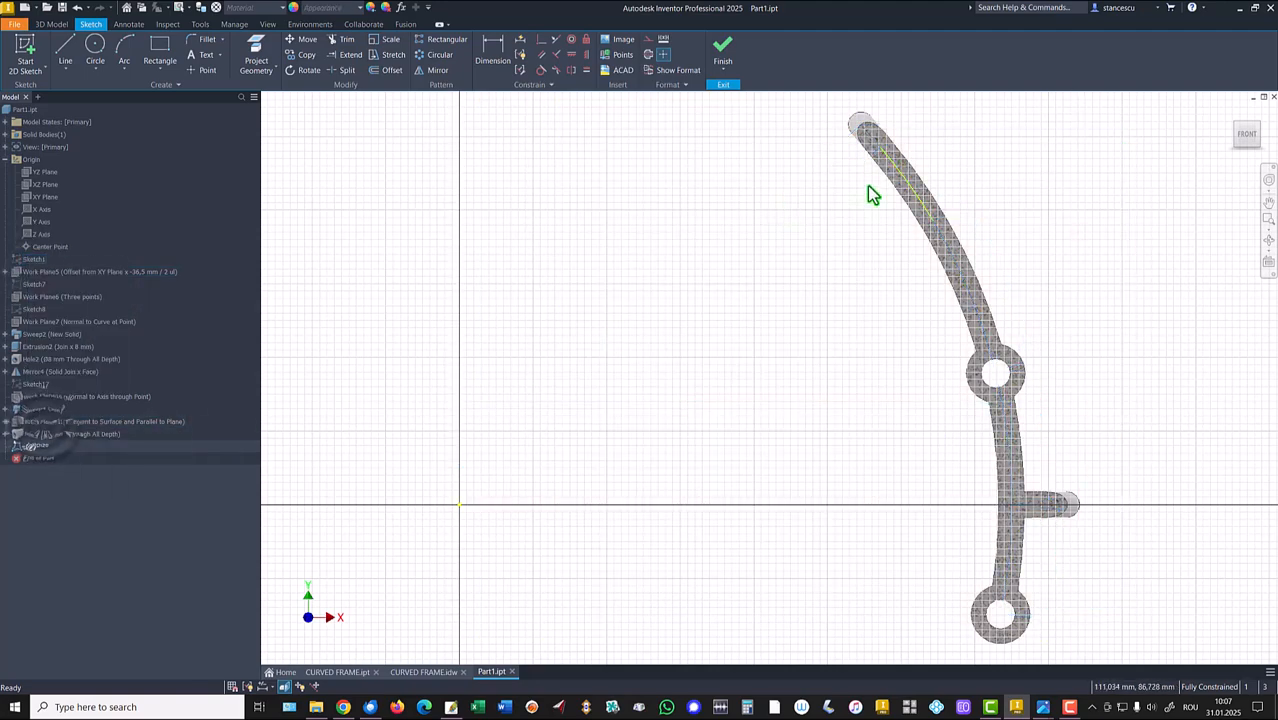
Convert the projected upper arc to construction geometry.
{"action": "left_click", "coordinate": [905, 181]}
{"action": "right_click", "coordinate": [813, 233]}
{"action": "left_click", "coordinate": [868, 228]}
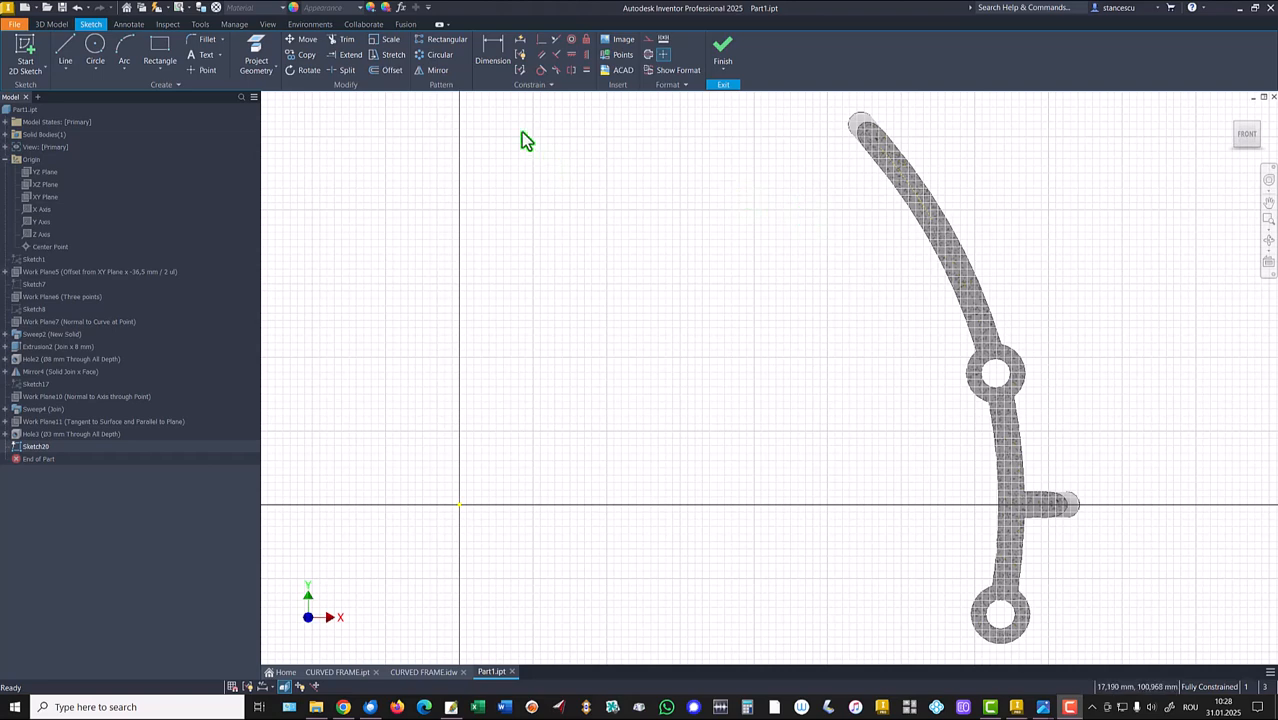
Draw a slanted line crossing the upper arc segment between its free end and the upper boss.
{"action": "left_click", "coordinate": [65, 47]}
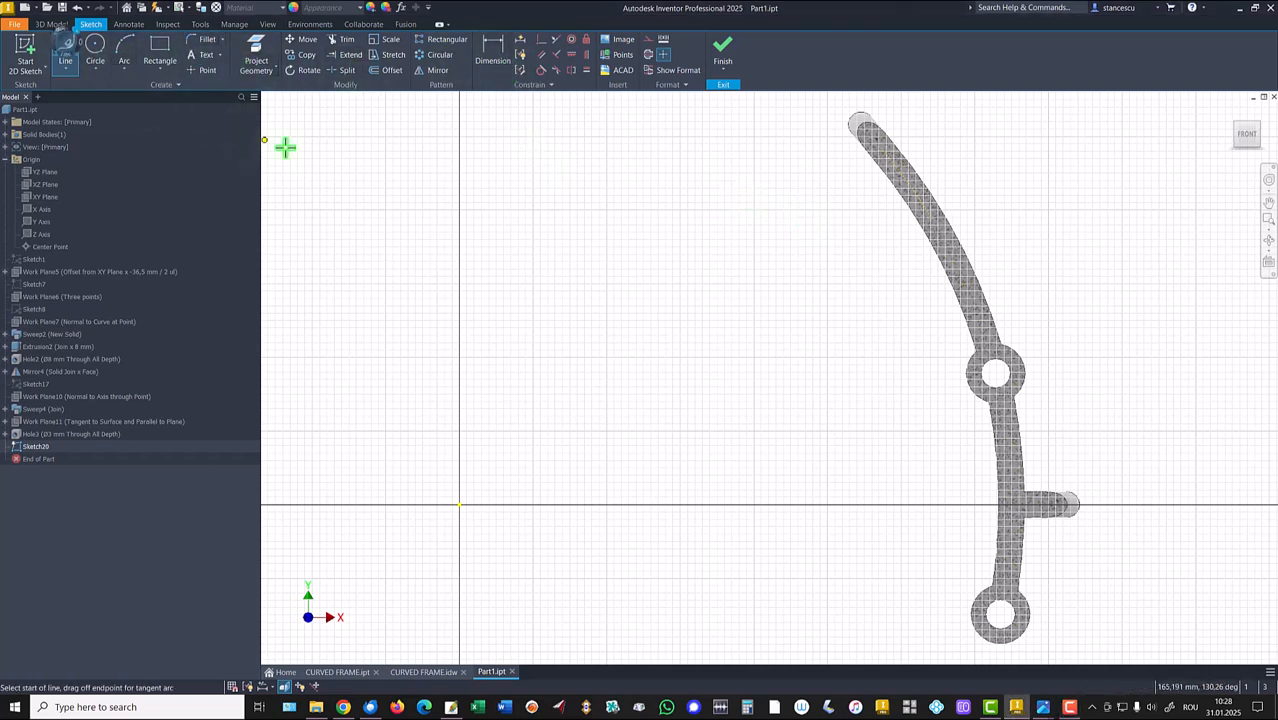
{"action": "left_click", "coordinate": [967, 204]}
{"action": "left_click", "coordinate": [904, 264]}
{"action": "key", "text": "Escape"}
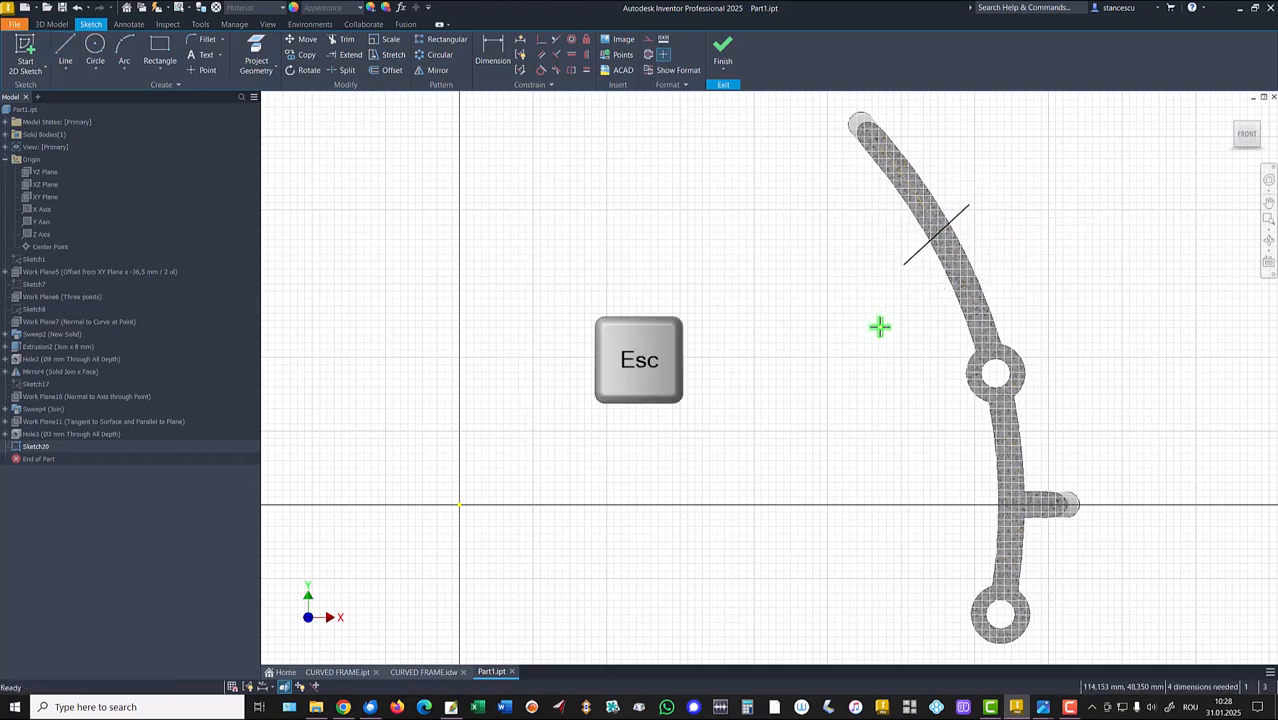
Make the slanted line's midpoint coincident with the midpoint of the projected construction arc.
{"action": "middle_click_drag", "start_coordinate": [847, 272], "coordinate": [831, 328]}
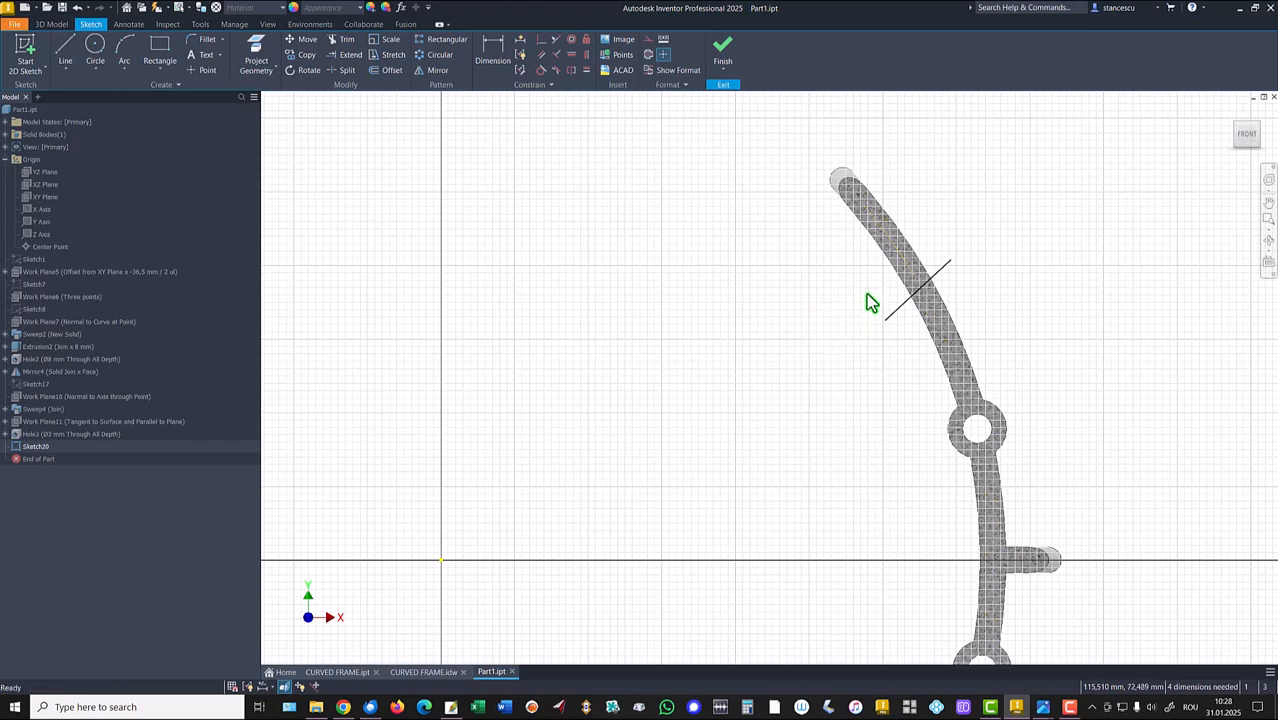
{"action": "scroll", "coordinate": [869, 297], "scroll_direction": "up", "scroll_amount": 3}
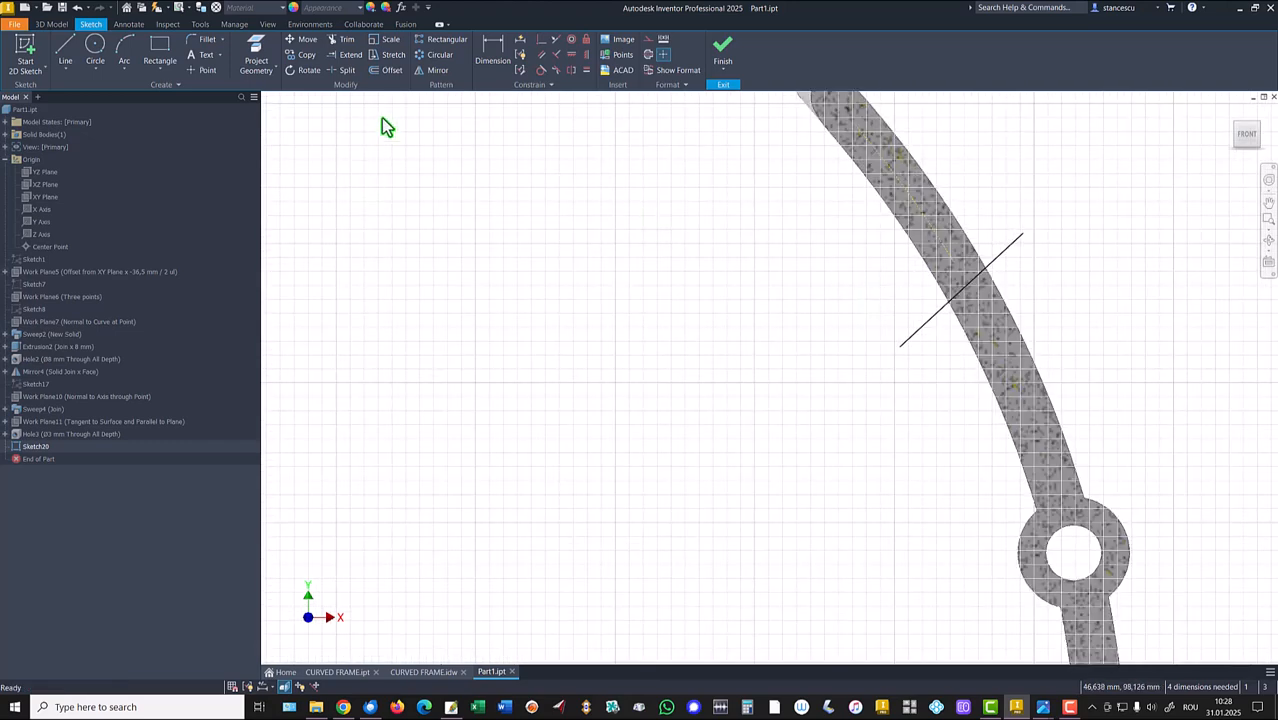
{"action": "left_click", "coordinate": [509, 62]}
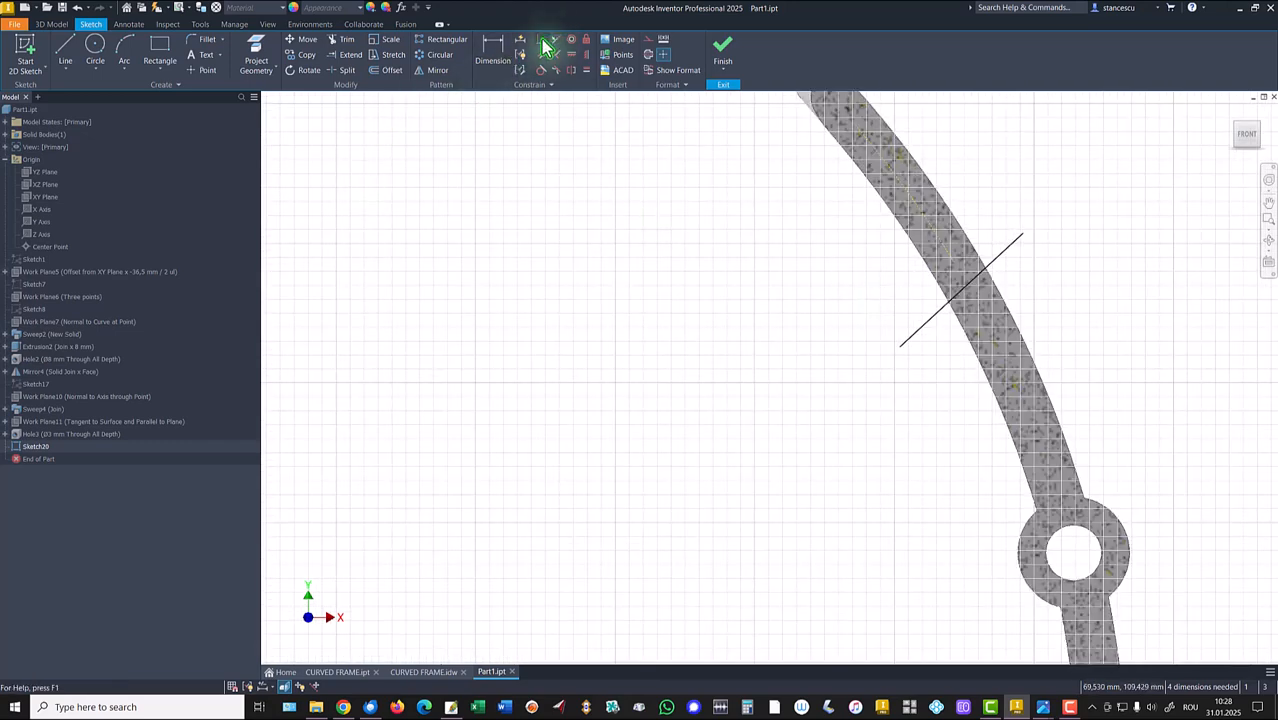
{"action": "left_click", "coordinate": [958, 289]}
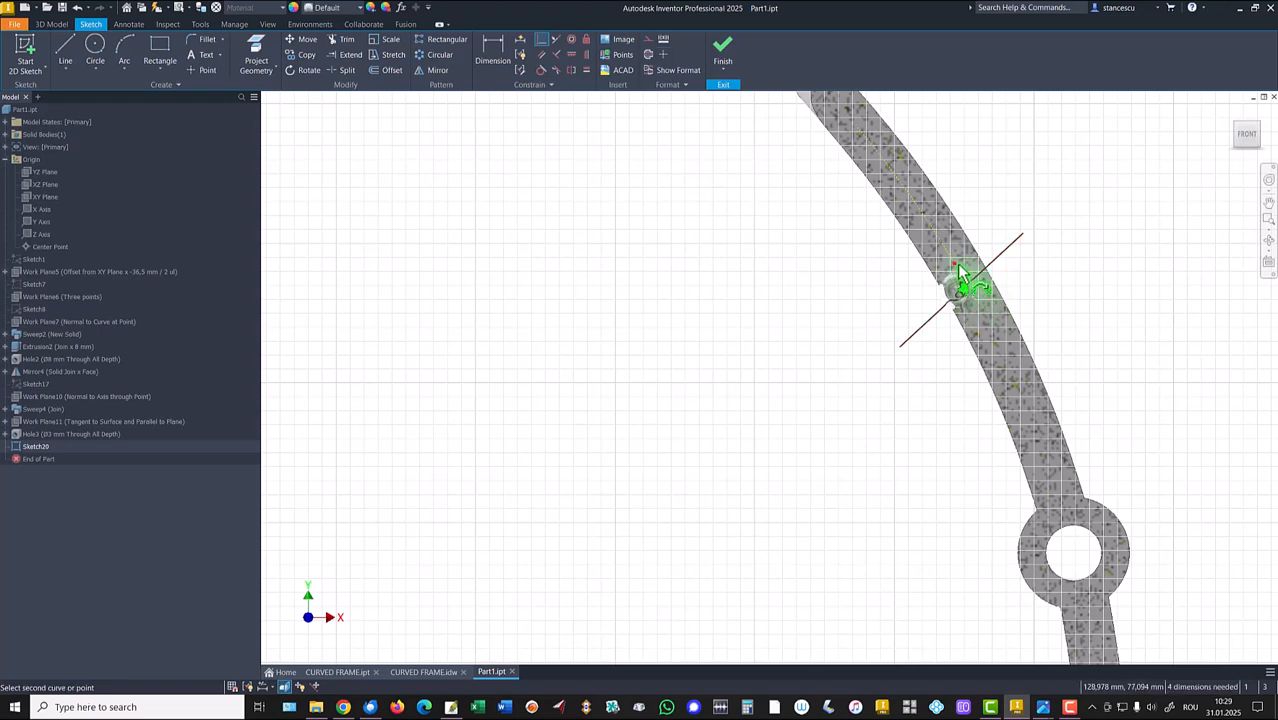
{"action": "left_click", "coordinate": [956, 268]}
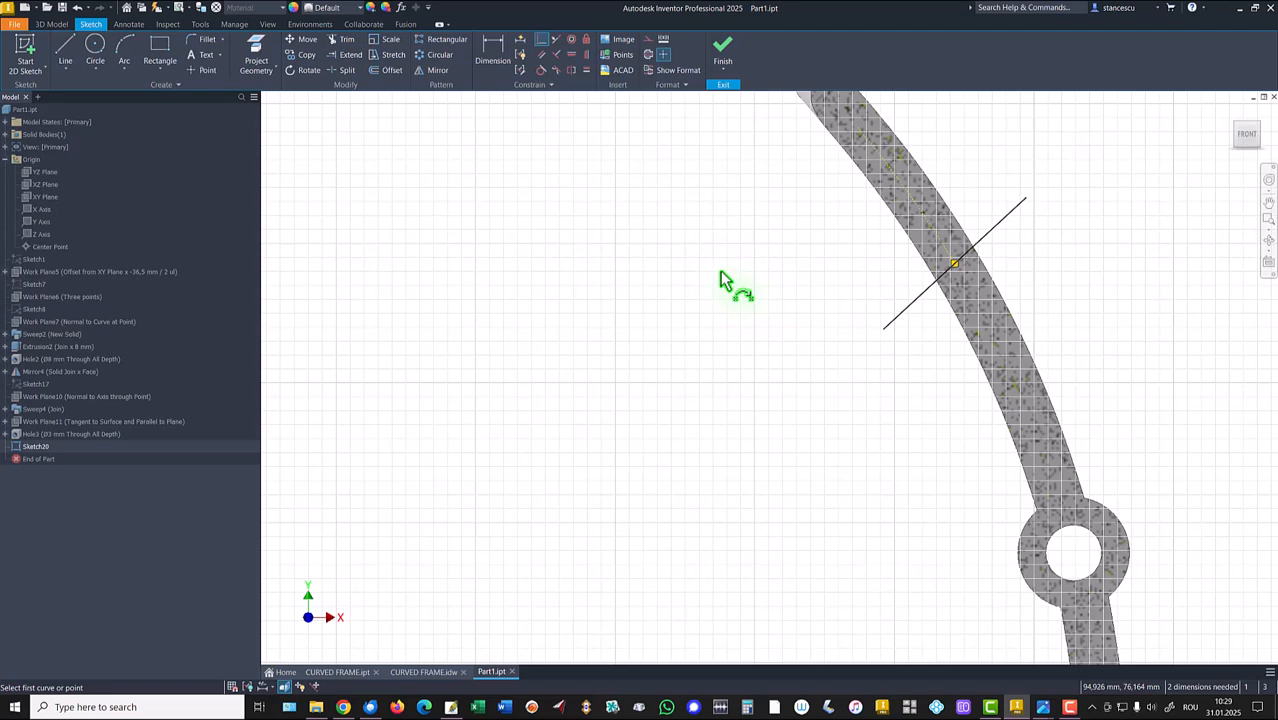
Constrain the crossing line to align with the sketch origin using a Coincident constraint.
{"action": "left_click", "coordinate": [540, 42]}
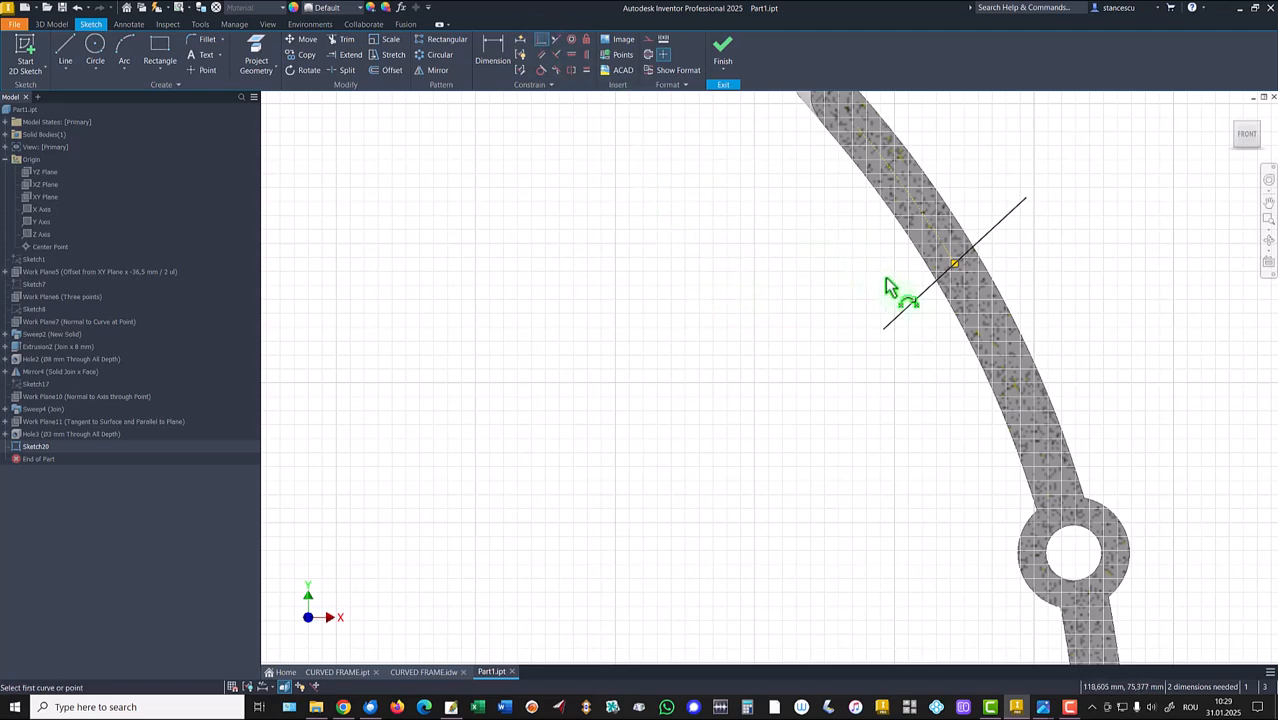
{"action": "left_click", "coordinate": [910, 305]}
{"action": "scroll", "coordinate": [716, 360], "scroll_direction": "down", "scroll_amount": 3}
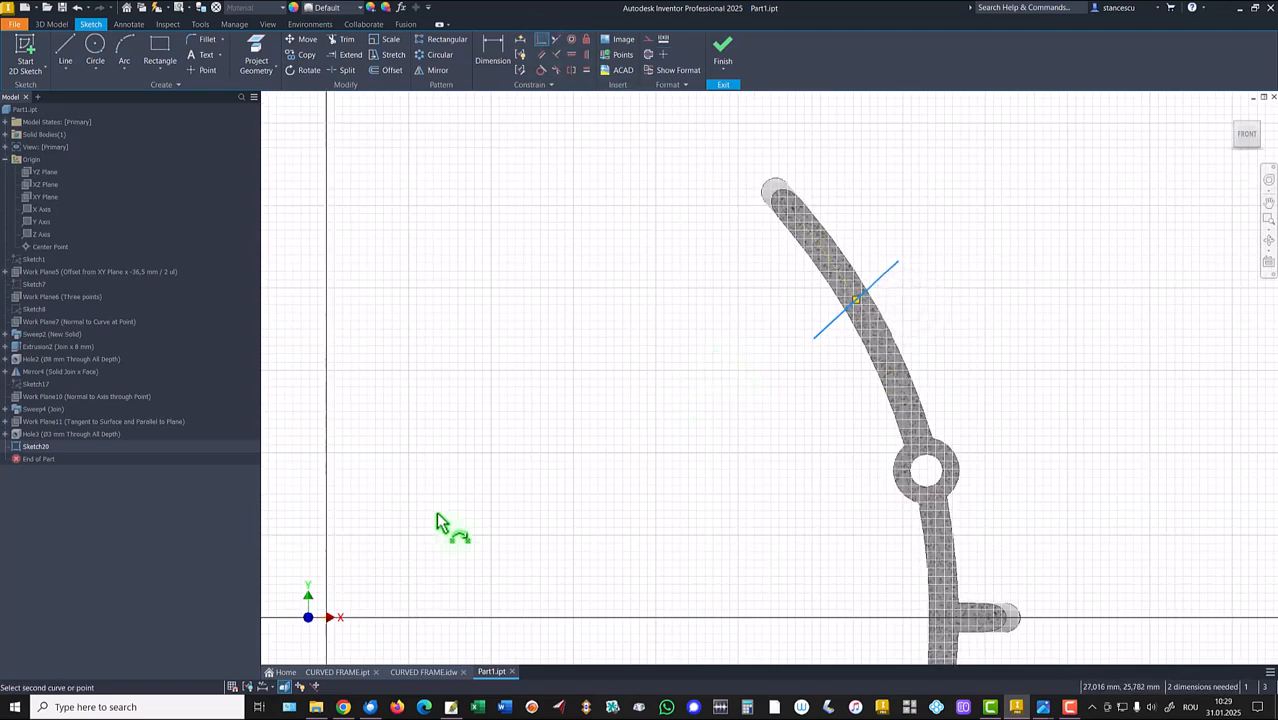
{"action": "middle_click_drag", "start_coordinate": [363, 600], "coordinate": [613, 476]}
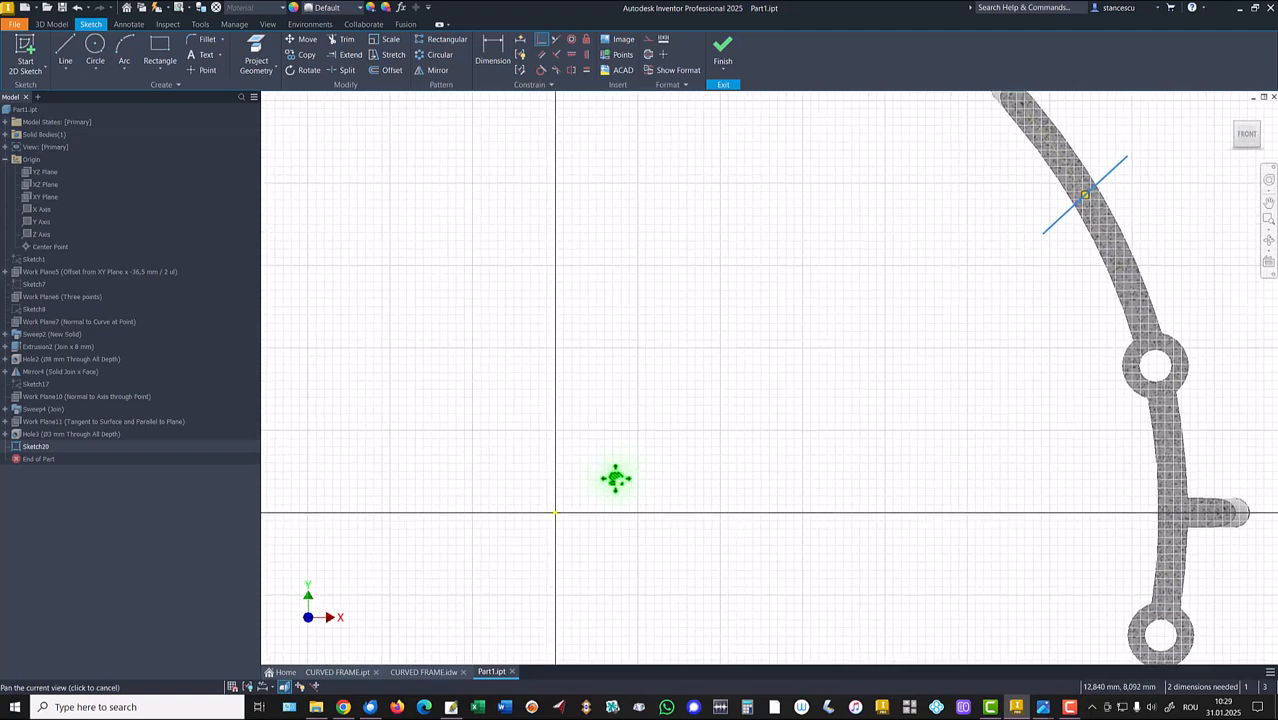
{"action": "left_click", "coordinate": [556, 513]}
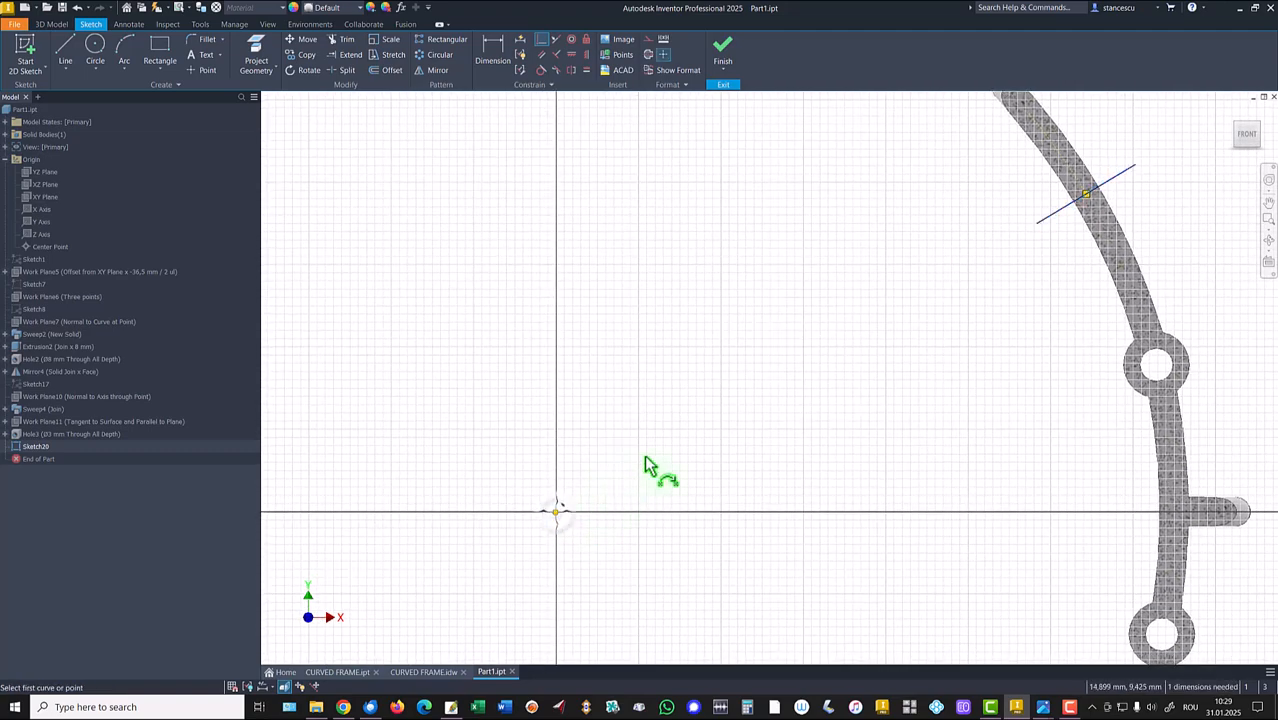
Draw two more separate lines crossing the upper arc segment, one above and one below the middle line.
{"action": "middle_click_drag", "start_coordinate": [950, 286], "coordinate": [780, 391]}
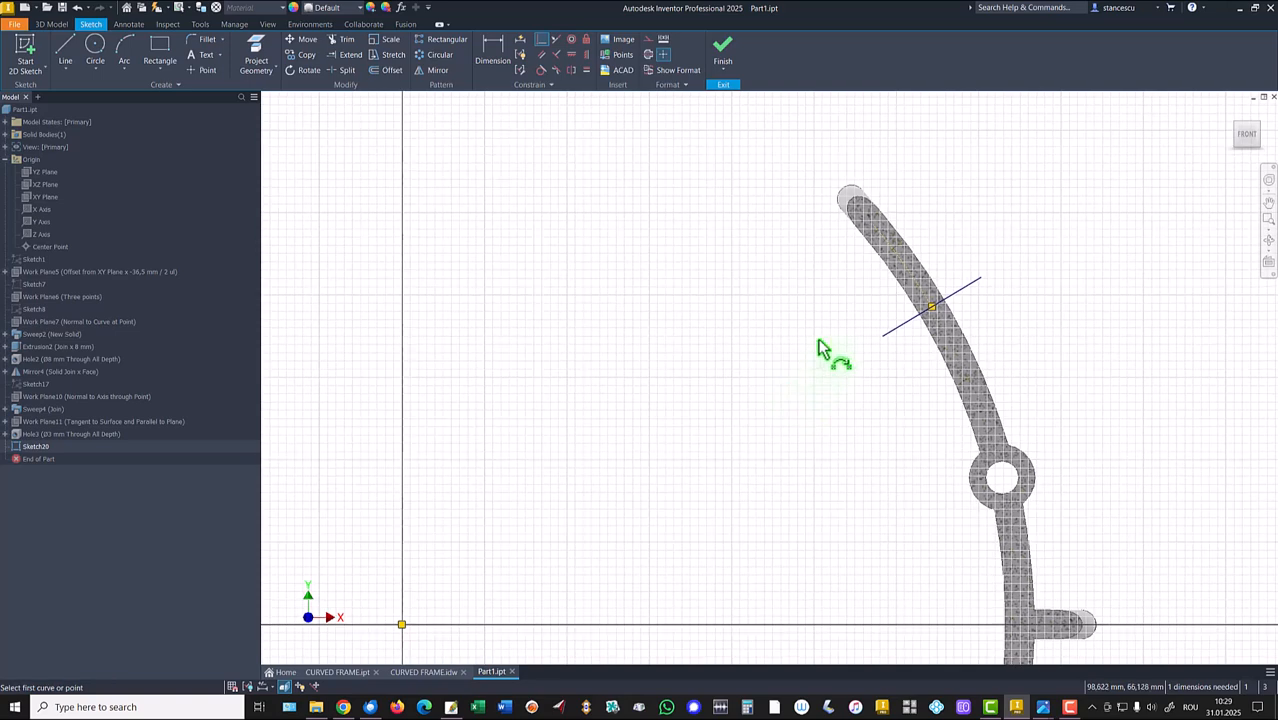
{"action": "left_click", "coordinate": [66, 54]}
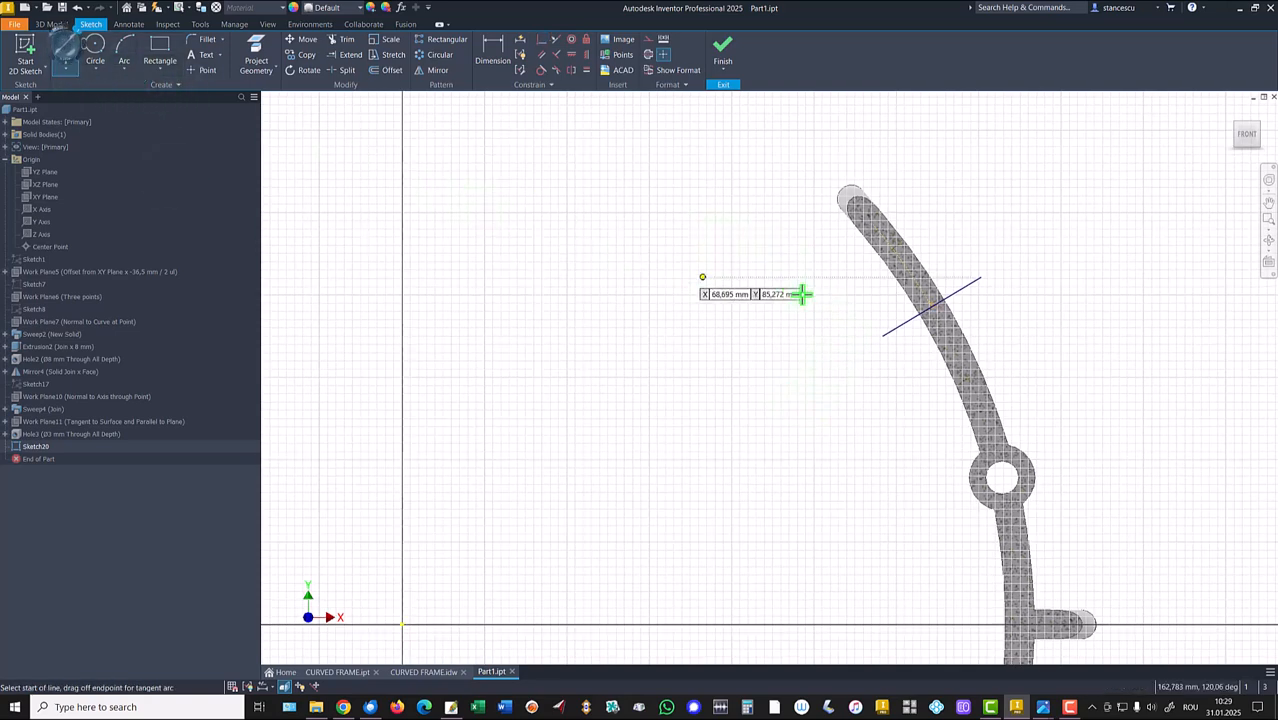
{"action": "left_click", "coordinate": [932, 240]}
{"action": "left_click", "coordinate": [862, 285]}
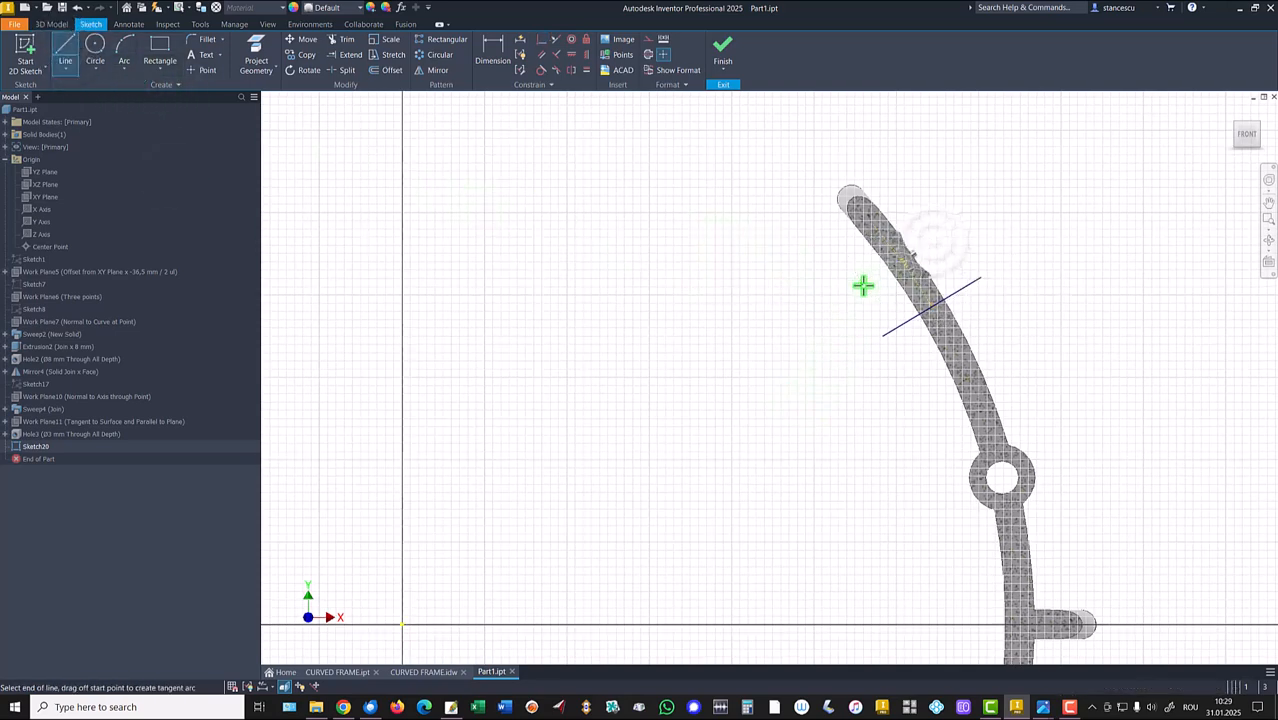
{"action": "right_click", "coordinate": [855, 322]}
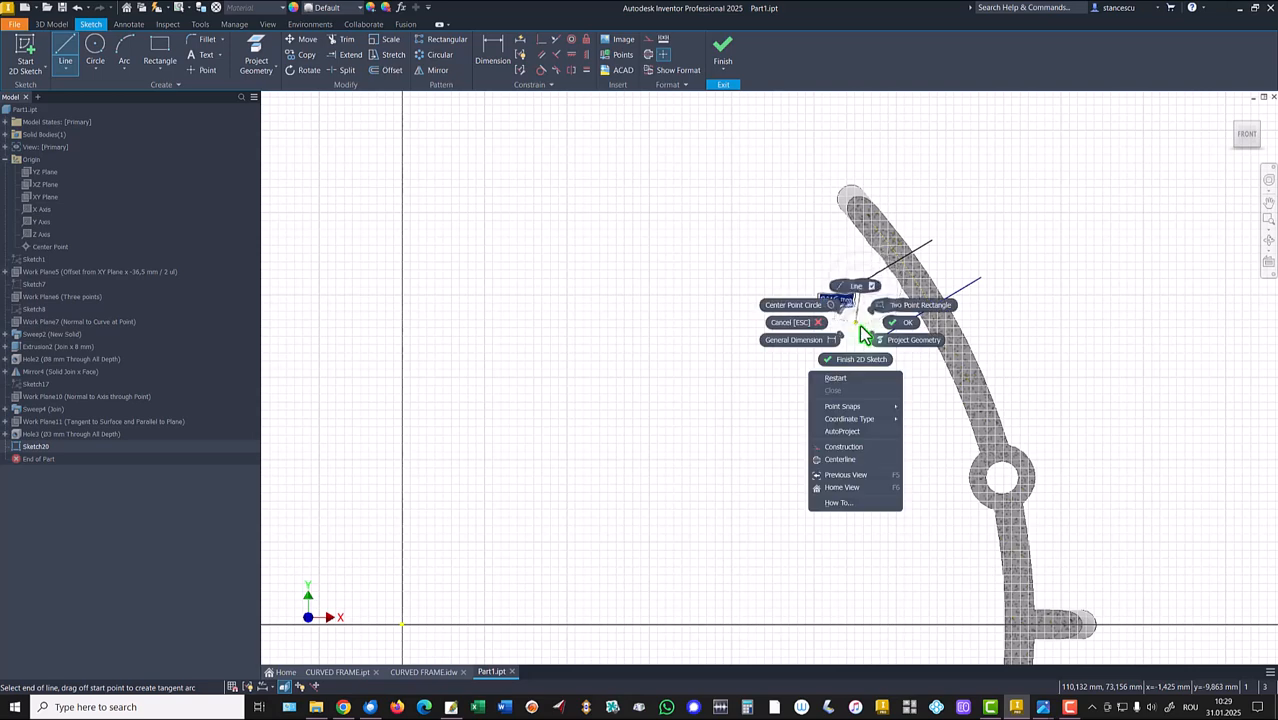
{"action": "left_click", "coordinate": [845, 376]}
{"action": "left_click", "coordinate": [897, 389]}
{"action": "left_click", "coordinate": [1006, 348]}
{"action": "key", "text": "Escape"}
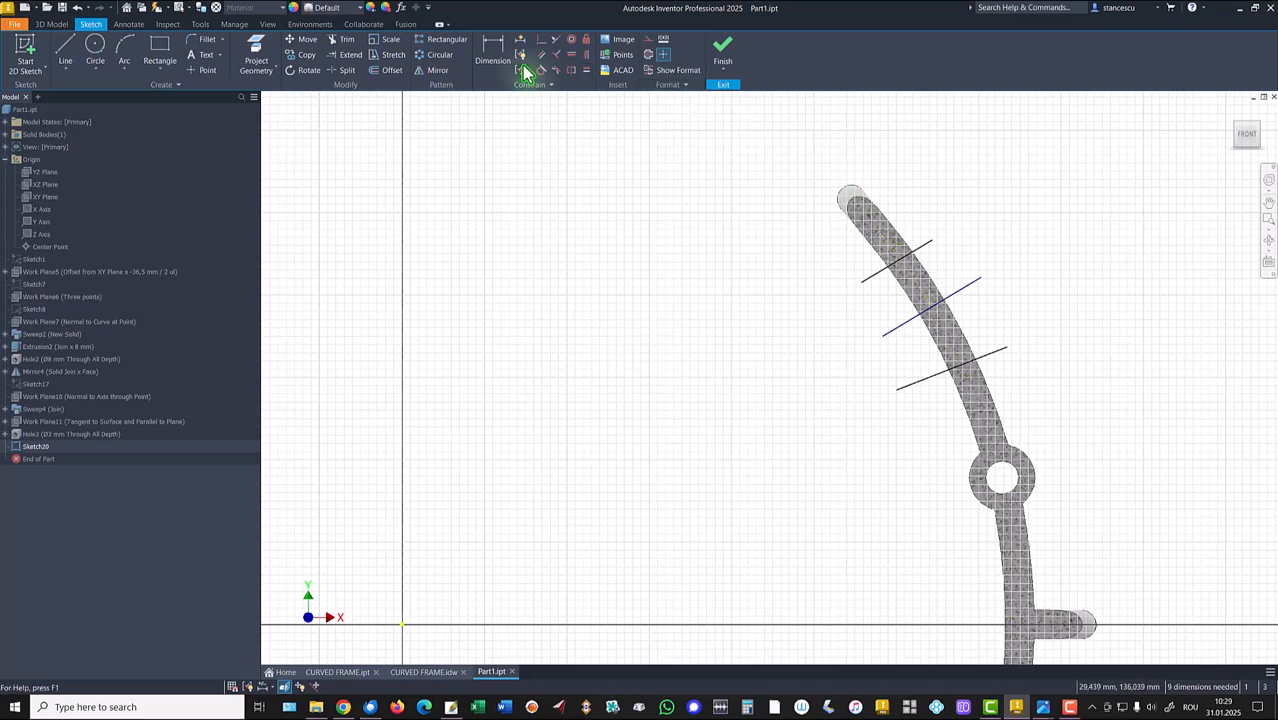
Make the upper and lower crossing lines parallel to the middle line.
{"action": "left_click", "coordinate": [541, 55]}
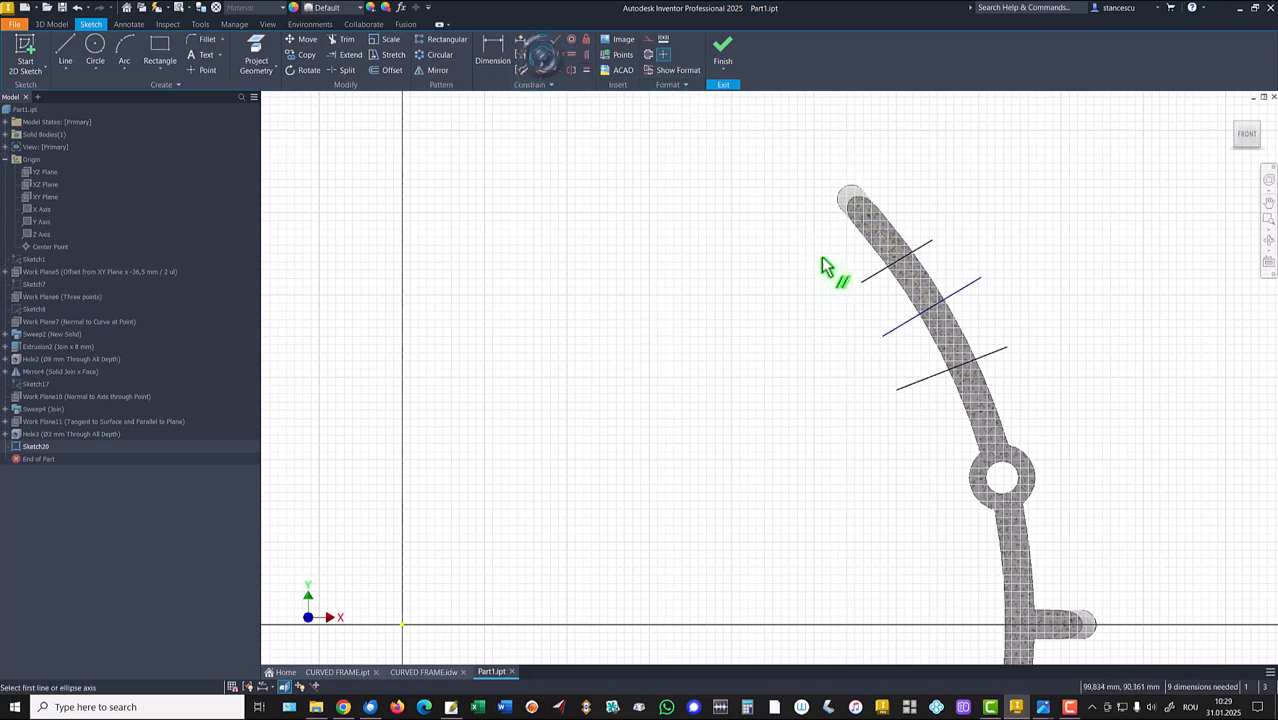
{"action": "left_click", "coordinate": [903, 324]}
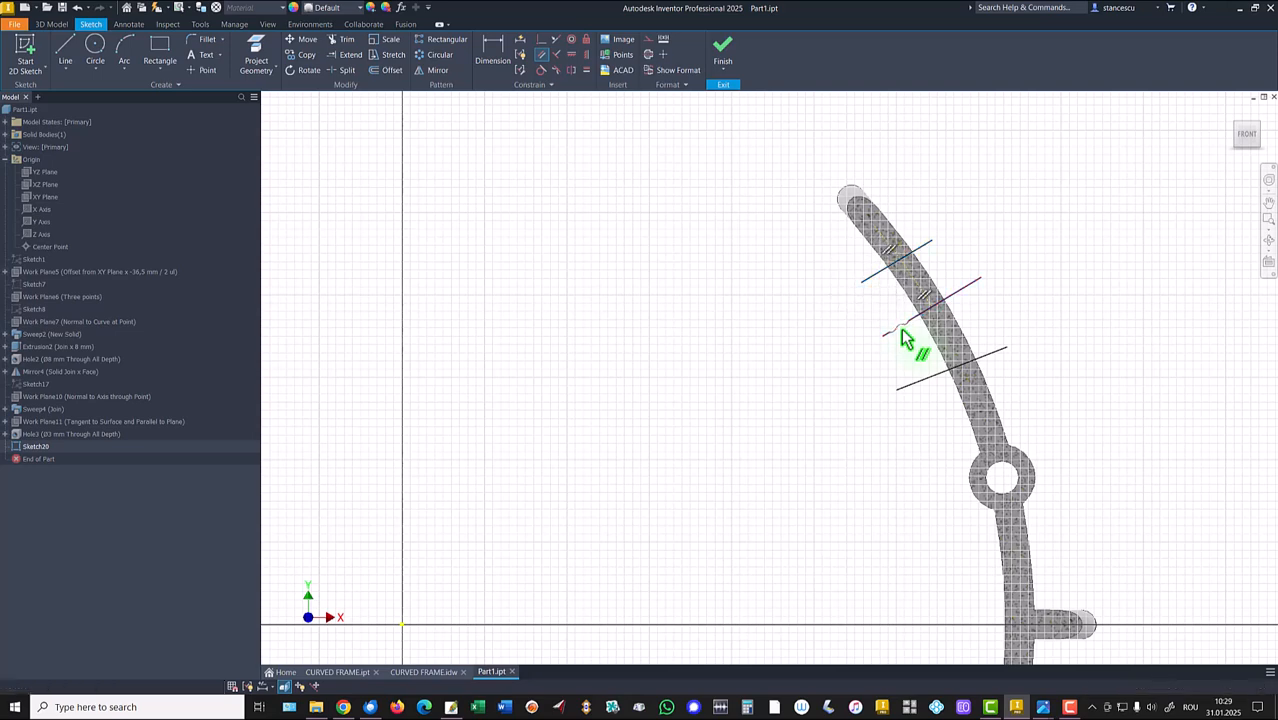
{"action": "left_click", "coordinate": [929, 385]}
{"action": "left_click", "coordinate": [870, 283]}
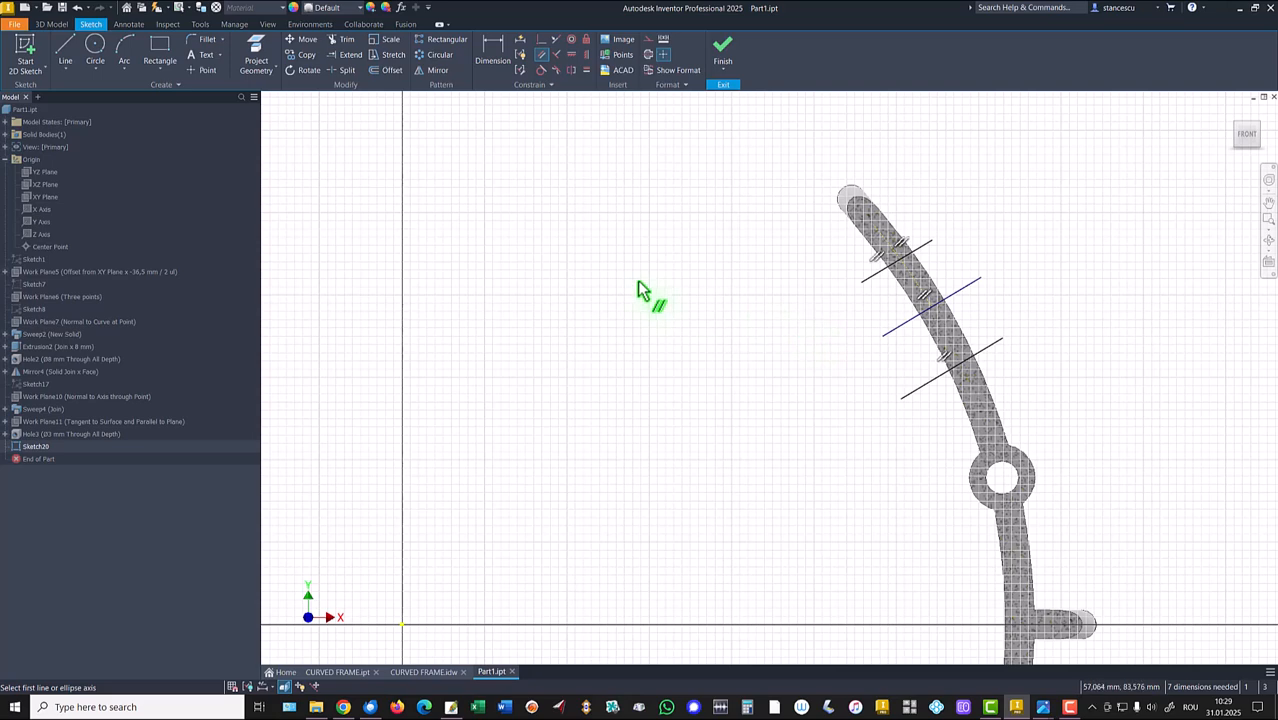
{"action": "key", "text": "Escape"}
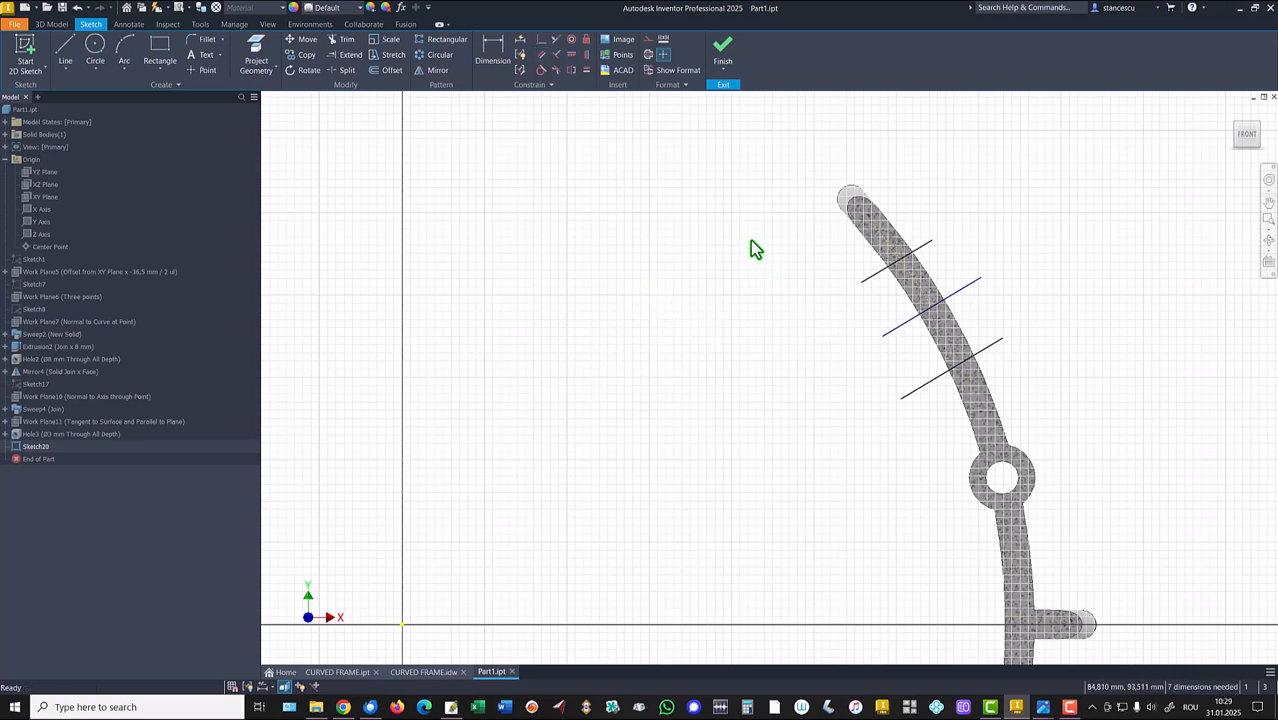
Draw a three-point arc of radius 147 mm from the lower to the upper crossing line on the bar's inner side.
{"action": "left_click", "coordinate": [124, 48]}
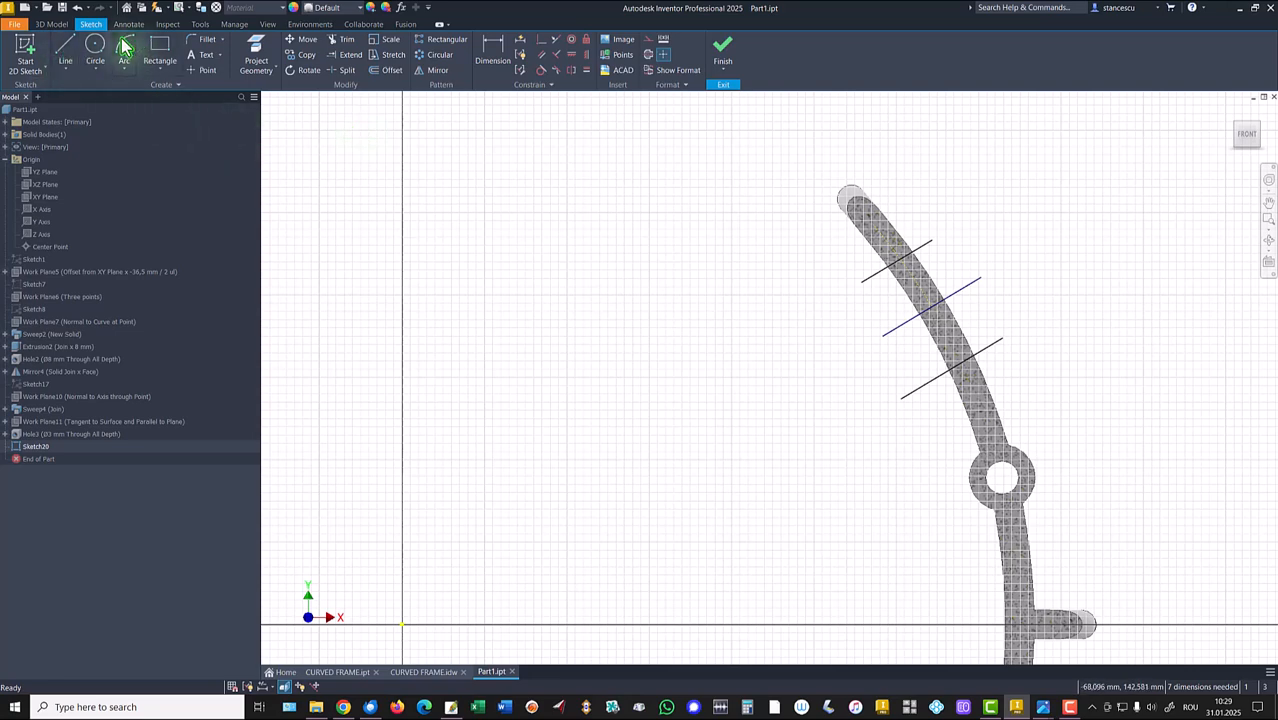
{"action": "left_click", "coordinate": [921, 383]}
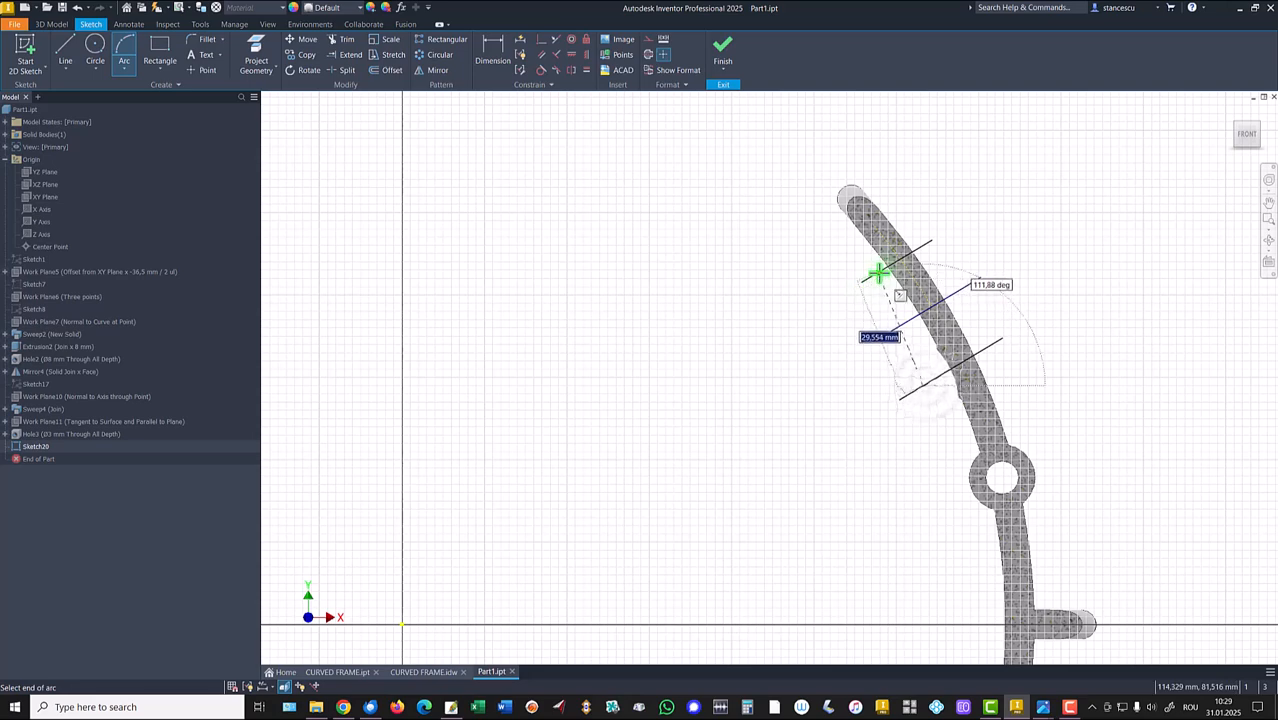
{"action": "left_click", "coordinate": [875, 276]}
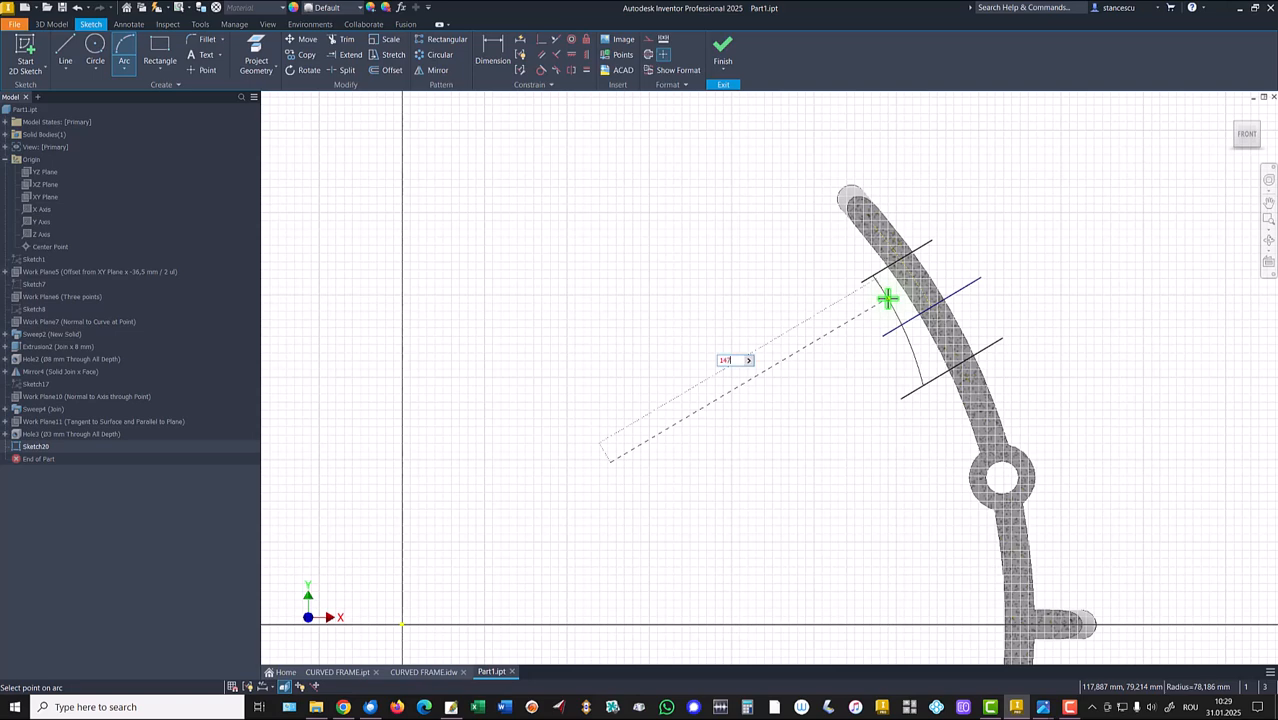
{"action": "key", "text": "Return"}
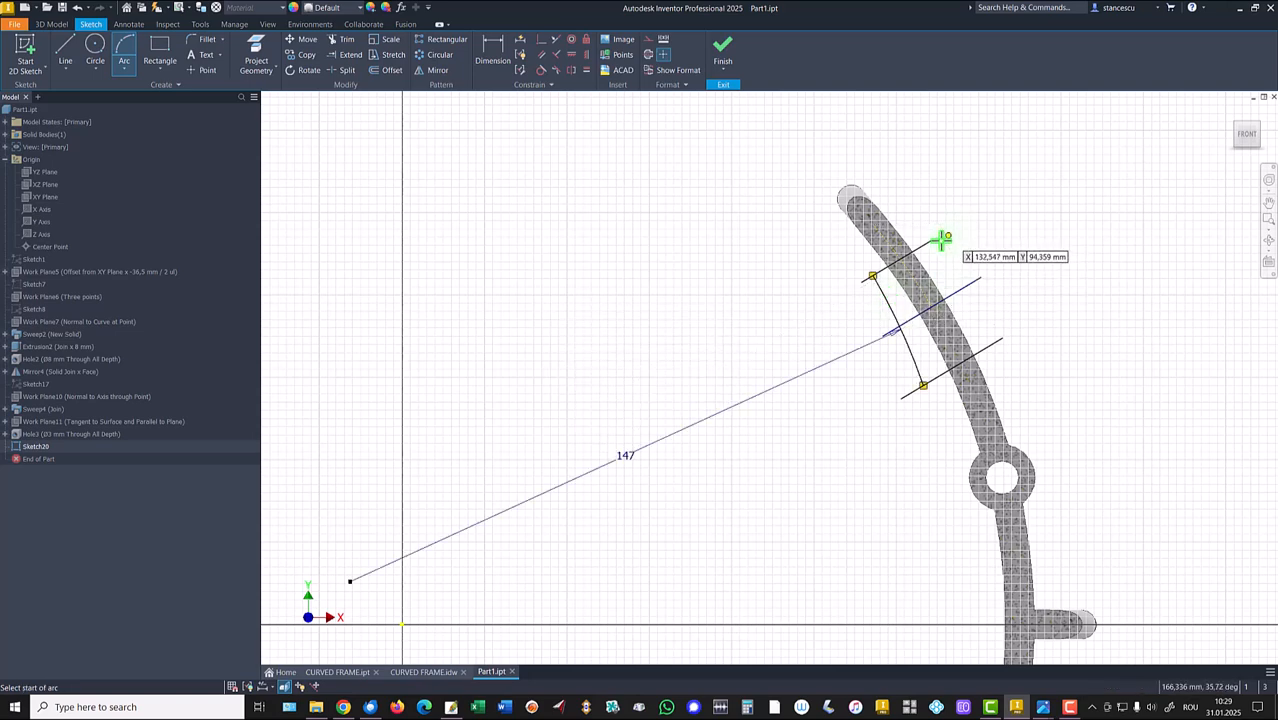
Draw a three-point arc of radius 153 mm between the upper and lower crossing lines on the bar's outer side.
{"action": "left_click", "coordinate": [922, 246]}
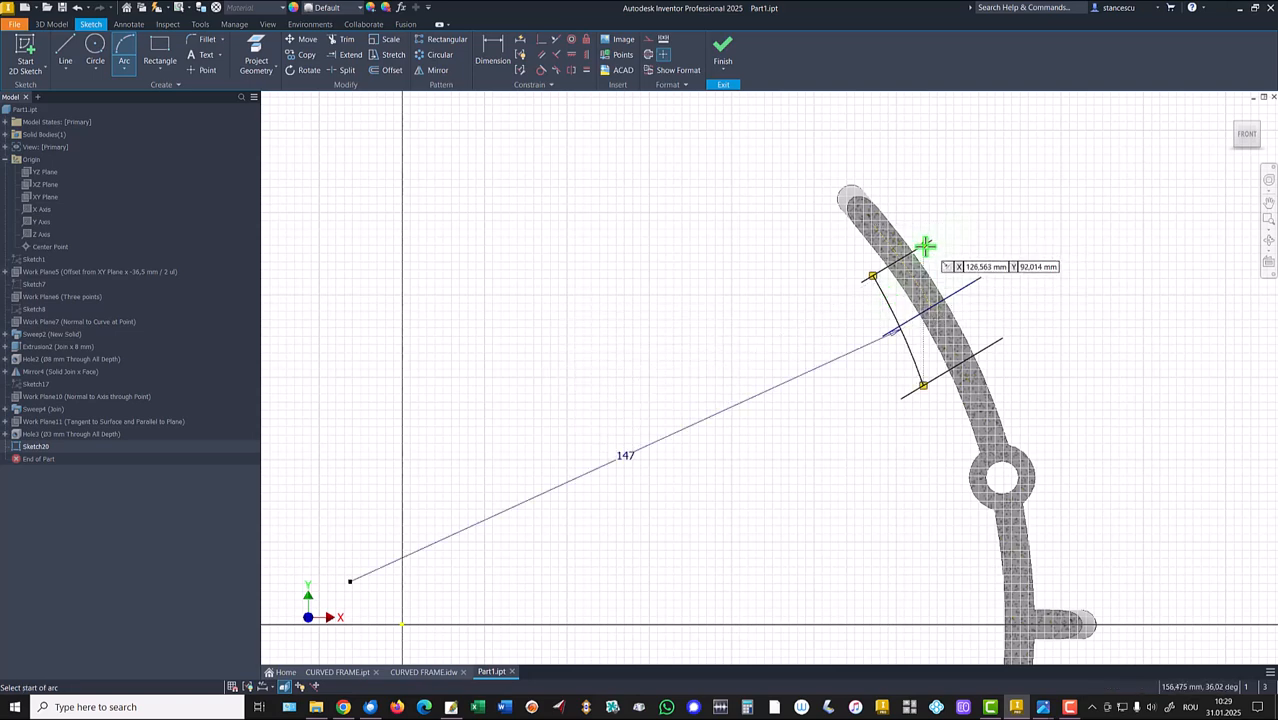
{"action": "left_click", "coordinate": [990, 343]}
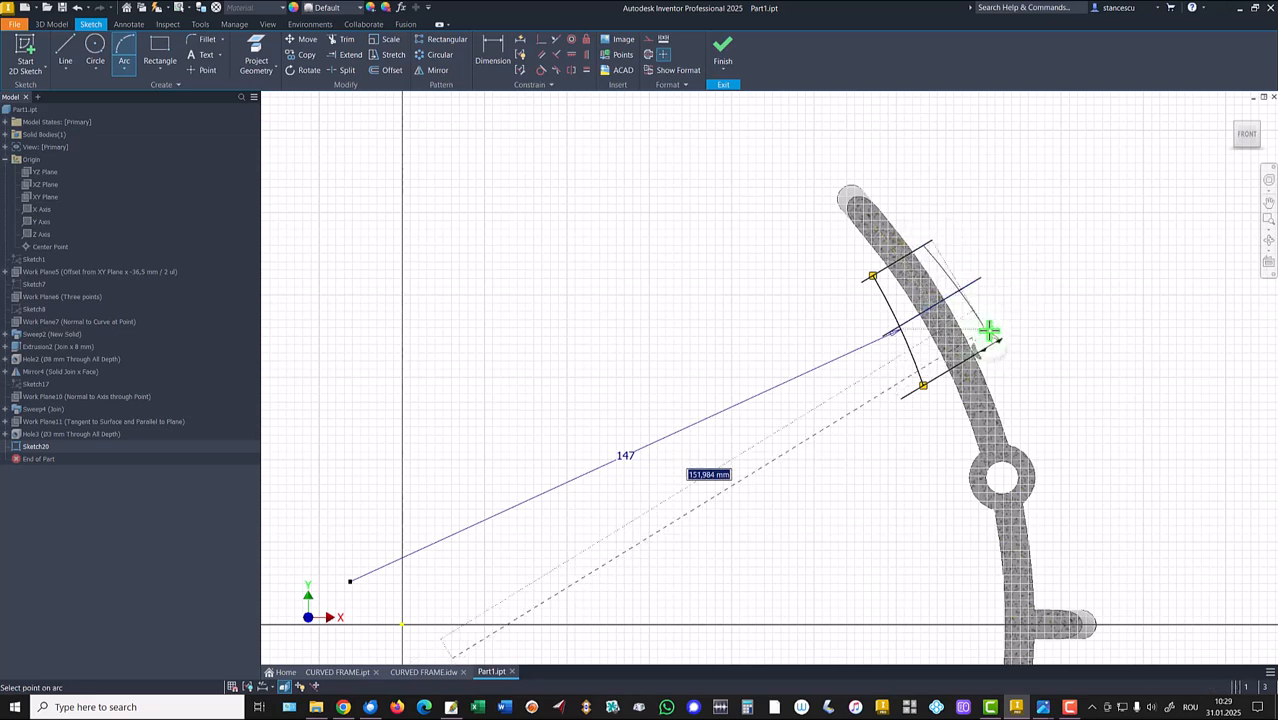
{"action": "type", "text": "153"}
{"action": "key", "text": "Return"}
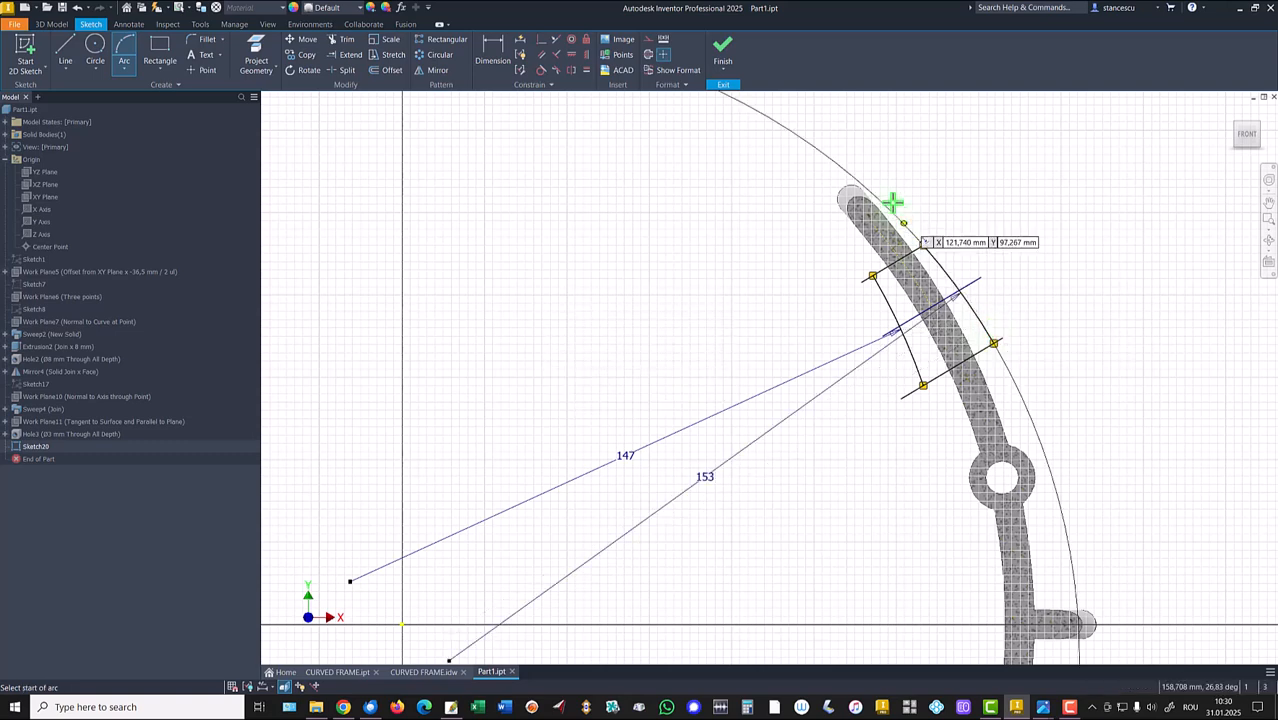
{"action": "key", "text": "Escape"}
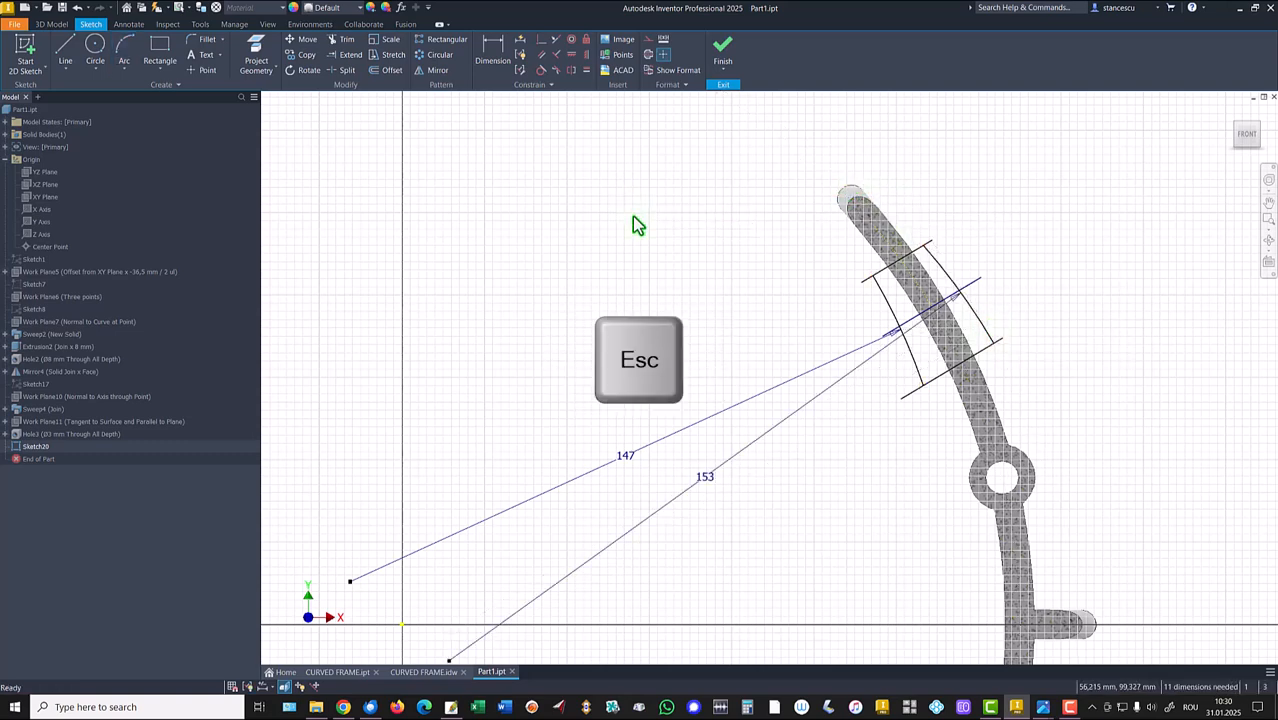
Make the centres of the 147 mm and 153 mm arcs coincident with the sketch origin.
{"action": "left_click", "coordinate": [541, 40]}
{"action": "left_click", "coordinate": [350, 581]}
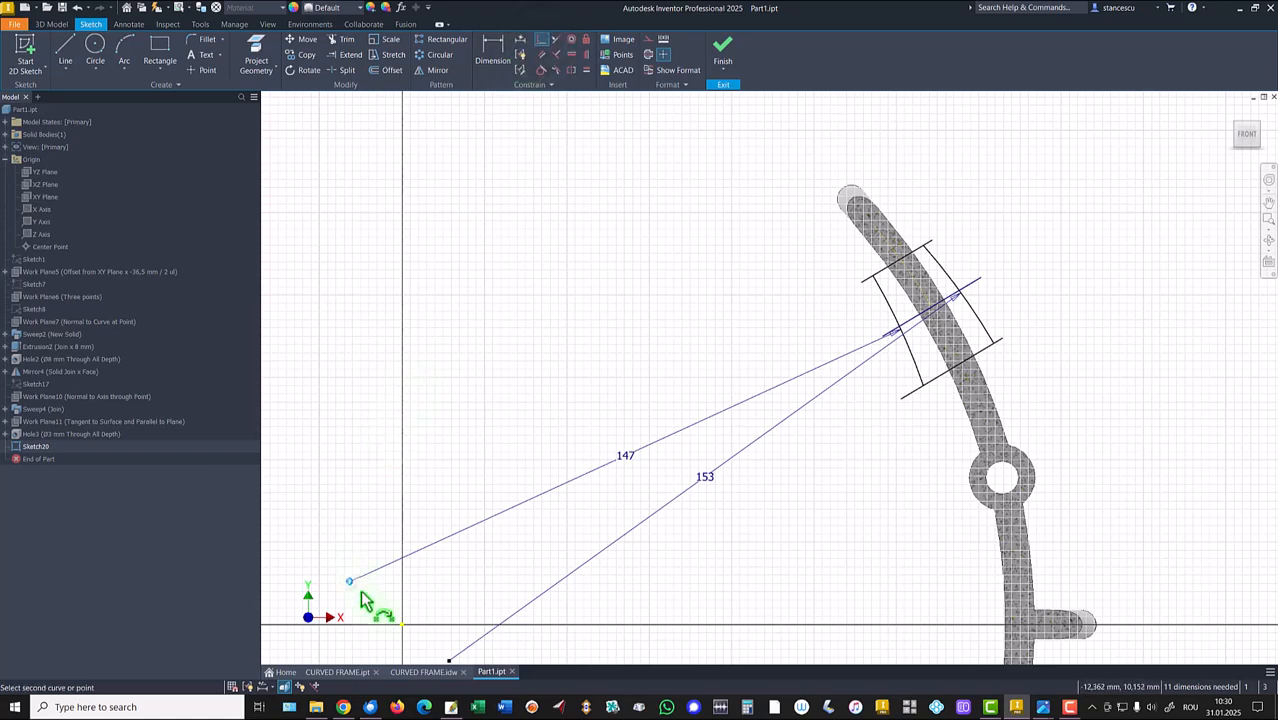
{"action": "left_click", "coordinate": [403, 624]}
{"action": "middle_click_drag", "start_coordinate": [571, 548], "coordinate": [604, 419]}
{"action": "left_click", "coordinate": [534, 576]}
{"action": "left_click", "coordinate": [434, 497]}
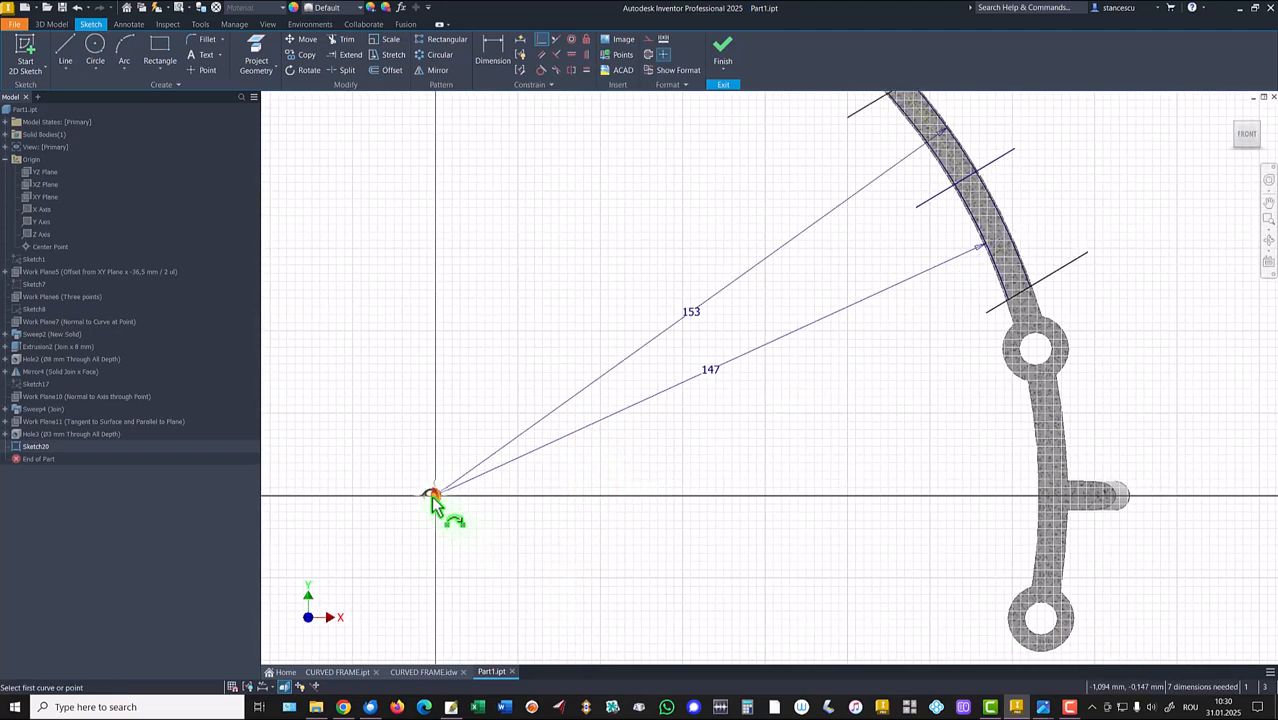
{"action": "middle_click_drag", "start_coordinate": [847, 428], "coordinate": [785, 613]}
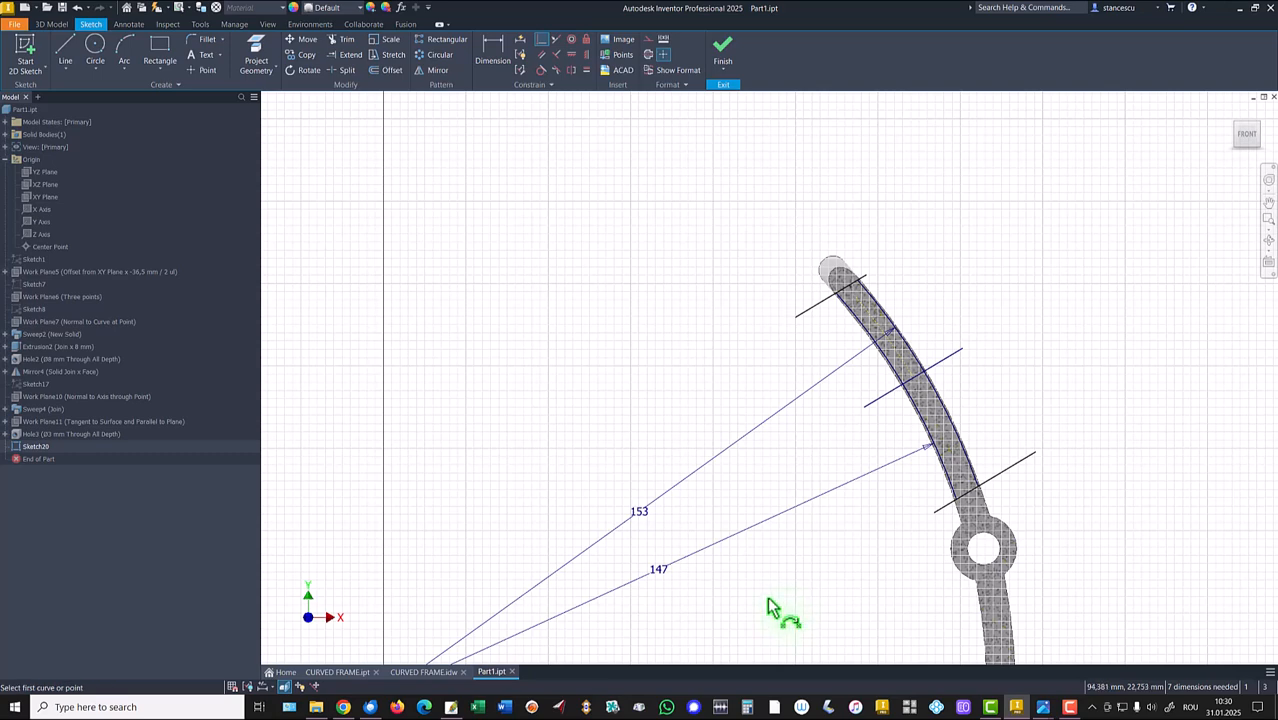
{"action": "key", "text": "Escape"}
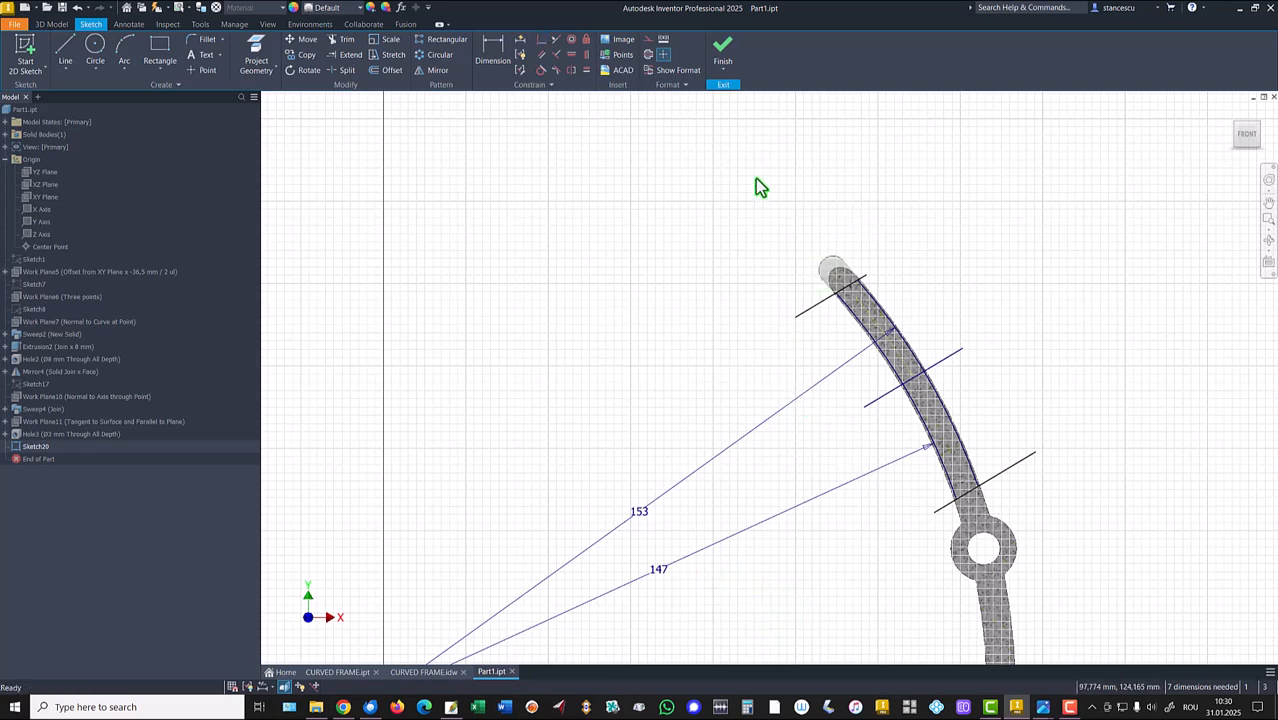
Set the distance between the upper and lower crossing lines to 20 mm and make the inner arc's midpoint coincident with the middle line.
{"action": "left_click", "coordinate": [492, 50]}
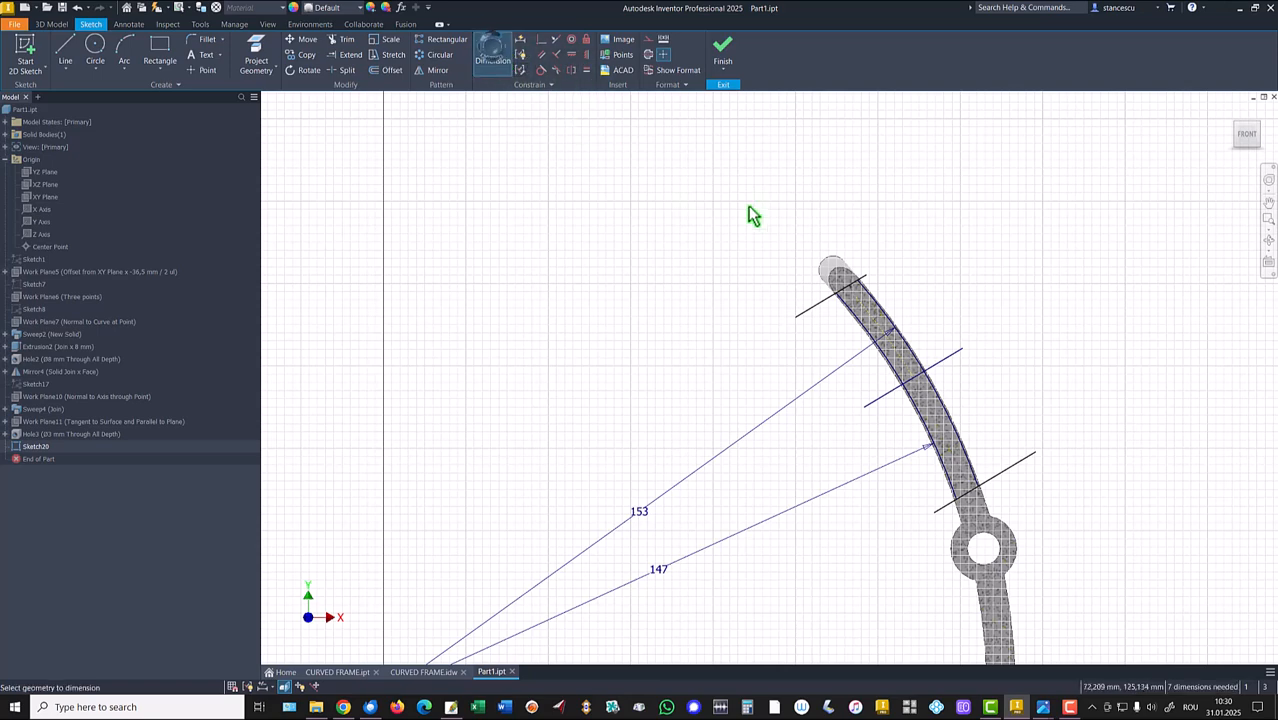
{"action": "left_click", "coordinate": [821, 302]}
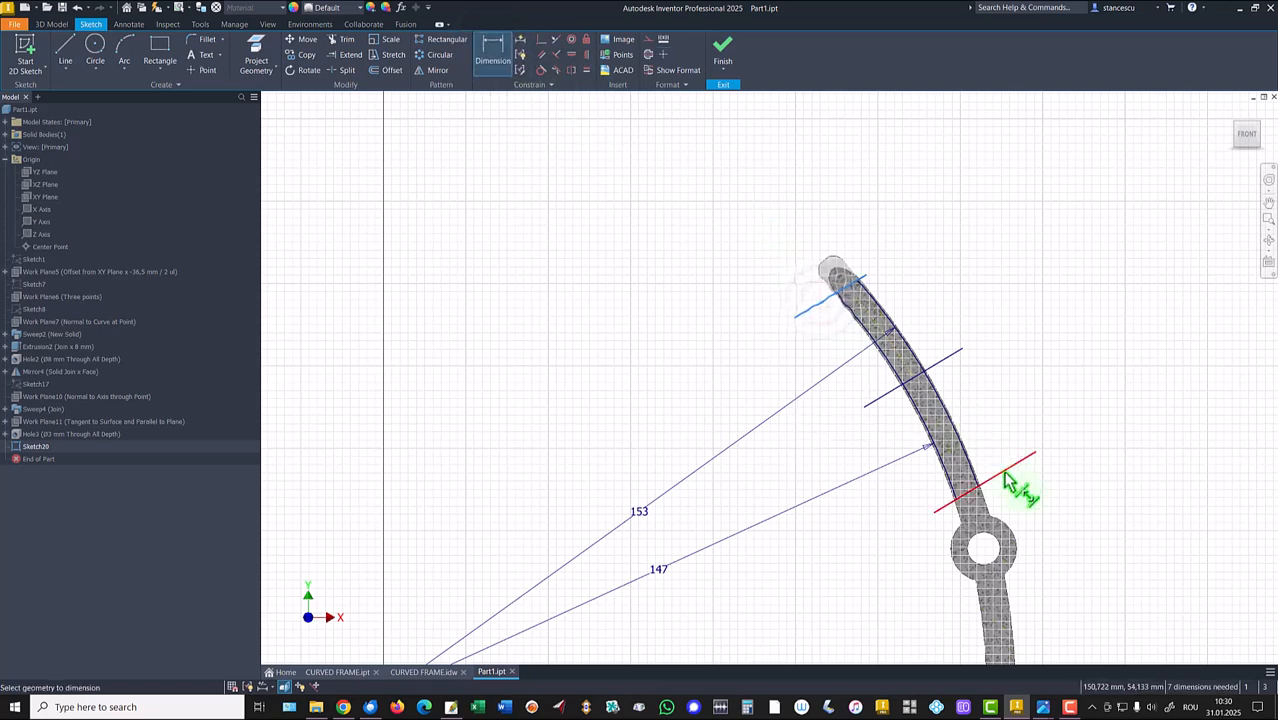
{"action": "left_click", "coordinate": [1005, 471]}
{"action": "left_click", "coordinate": [1016, 352]}
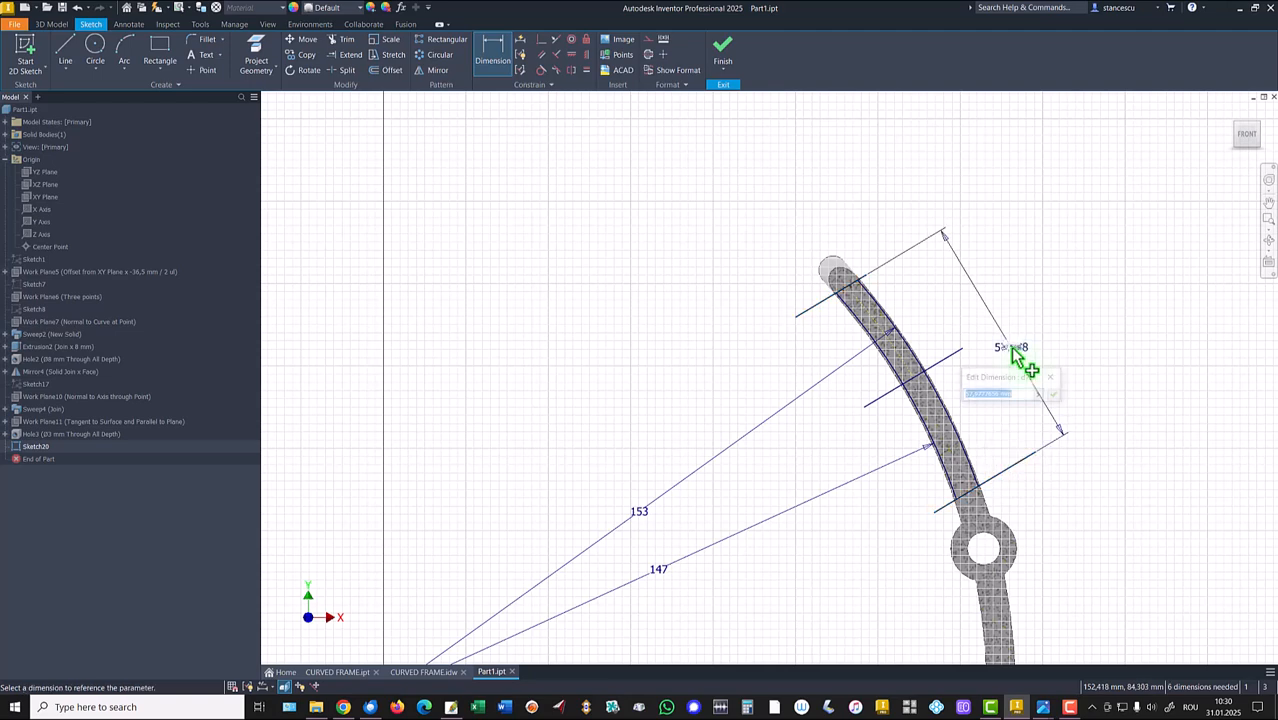
{"action": "type", "text": "20"}
{"action": "key", "text": "Return"}
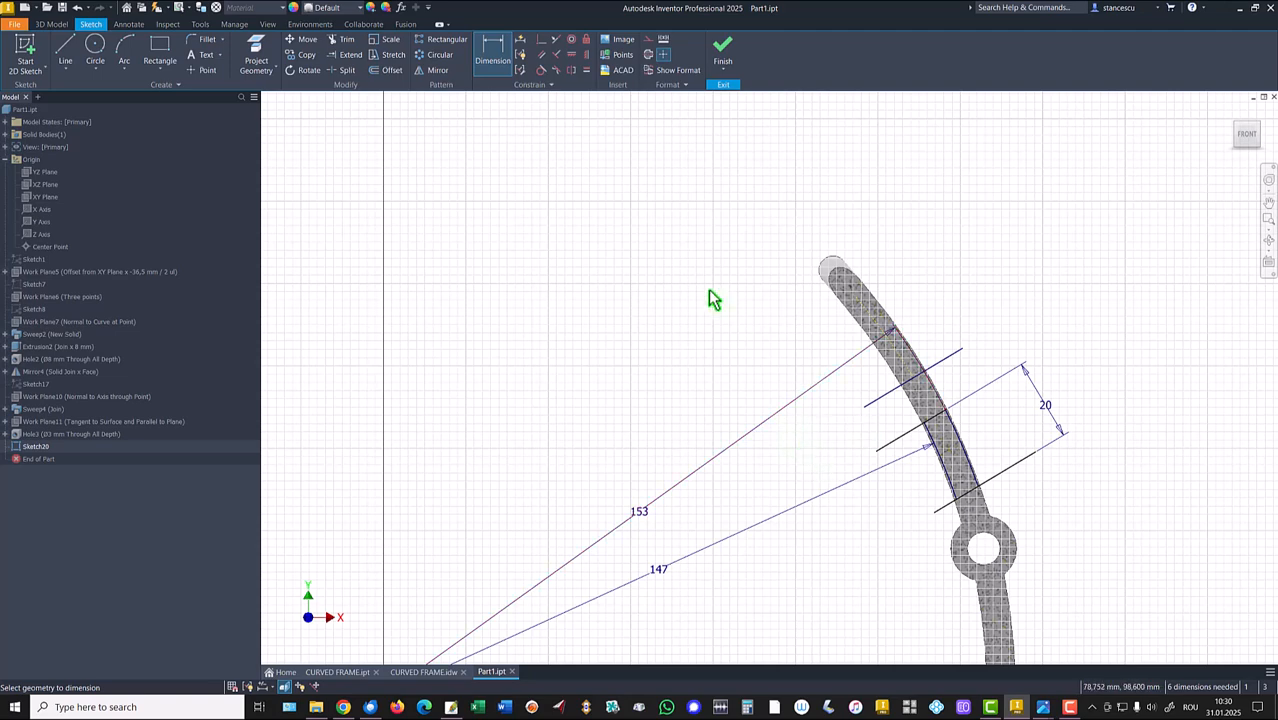
{"action": "left_click", "coordinate": [540, 40]}
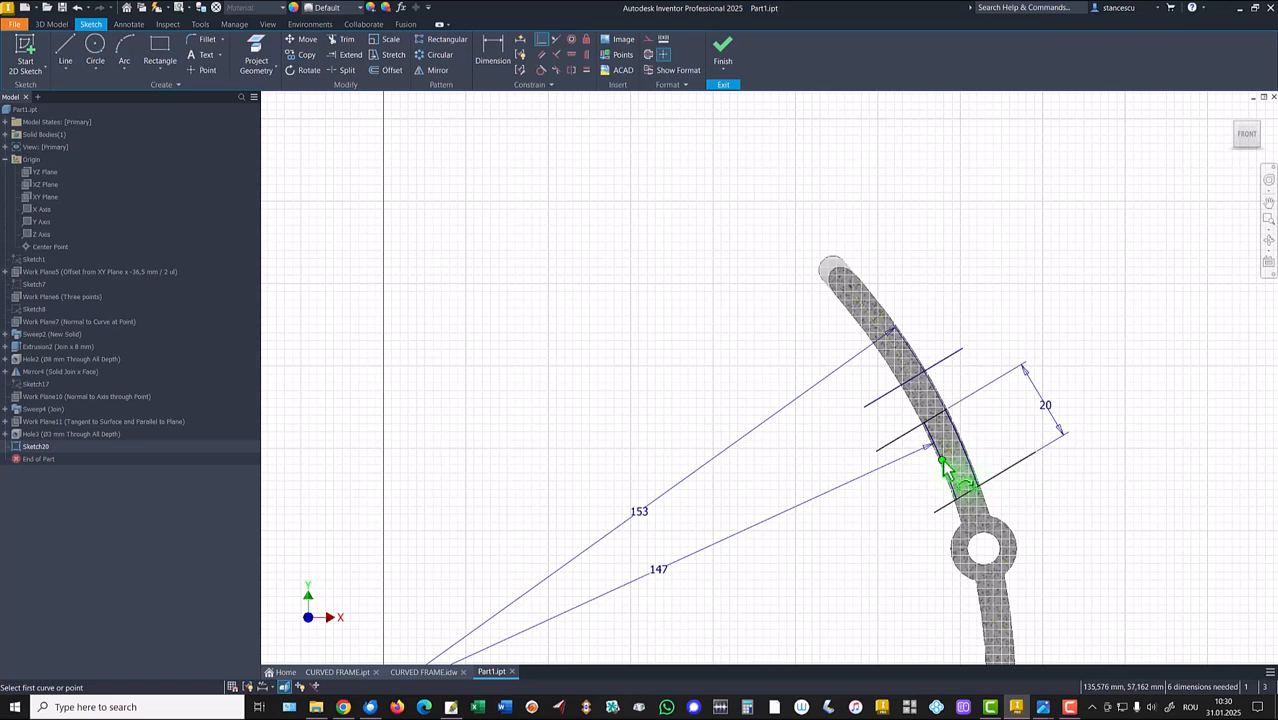
{"action": "left_click", "coordinate": [893, 420]}
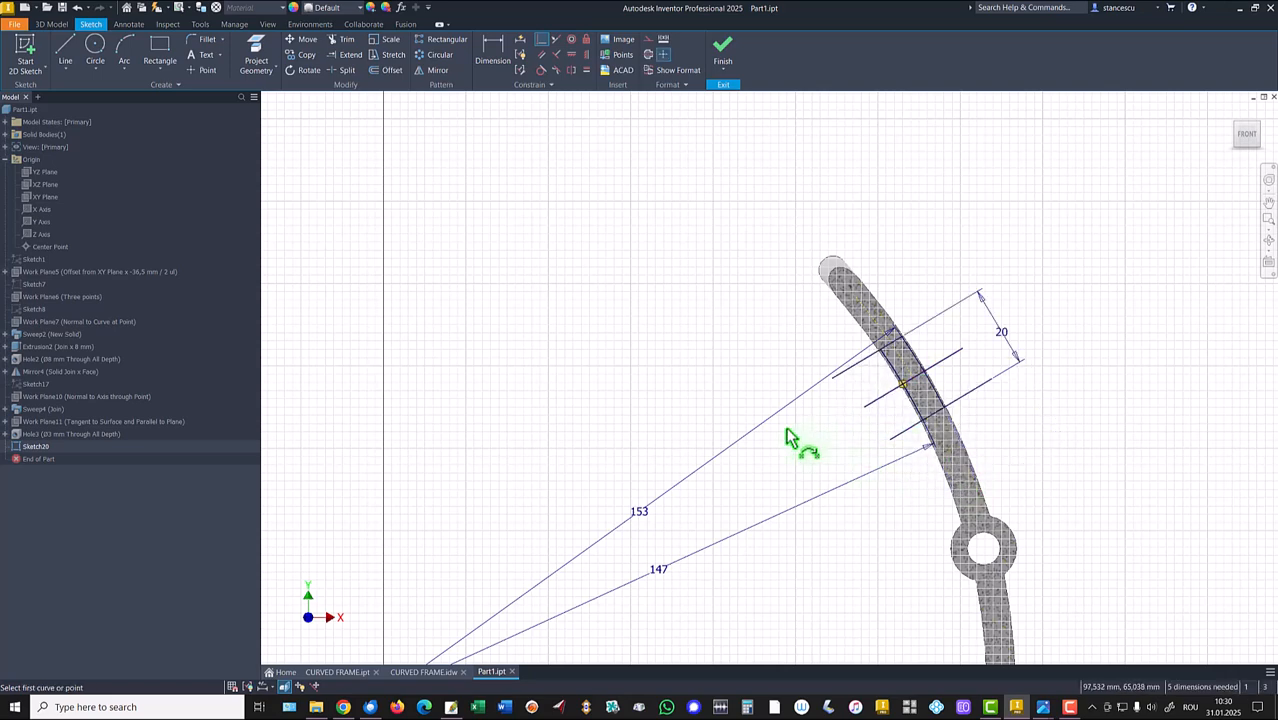
Trim the ends of the three crossing lines outside the two arcs and convert the remaining middle segment to construction geometry.
{"action": "scroll", "coordinate": [528, 462], "scroll_direction": "up", "scroll_amount": 5}
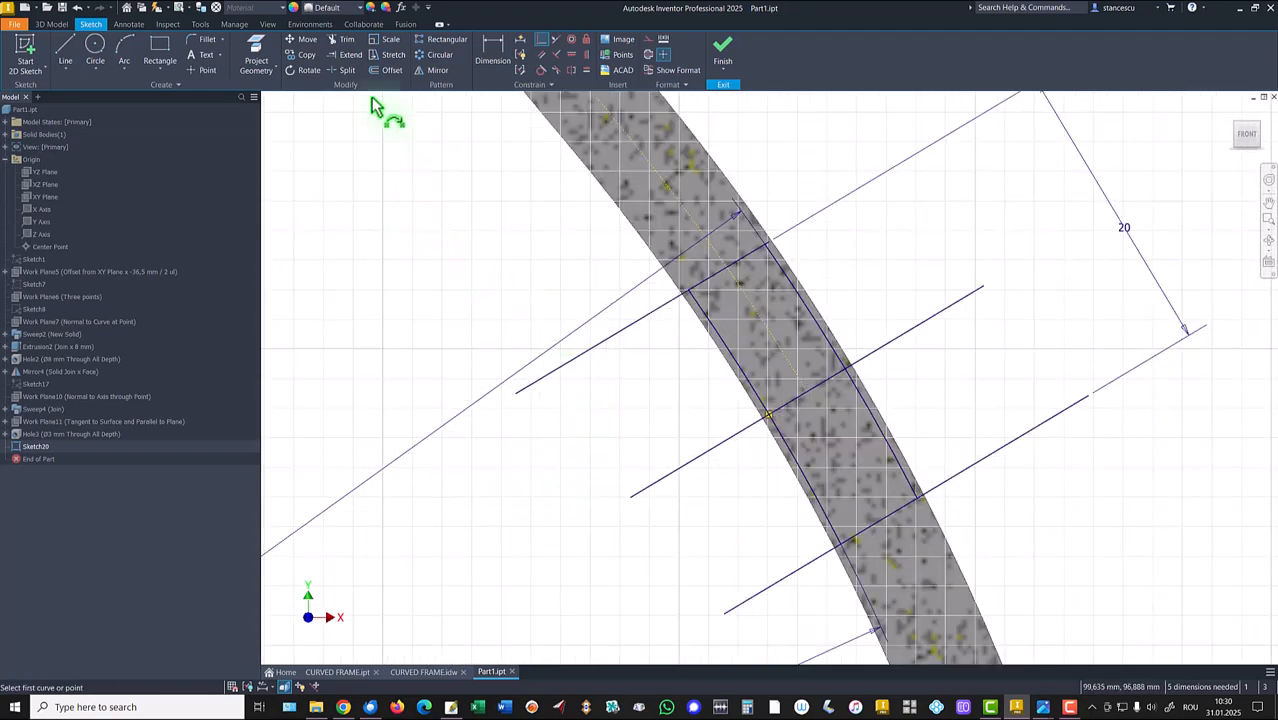
{"action": "left_click", "coordinate": [344, 39]}
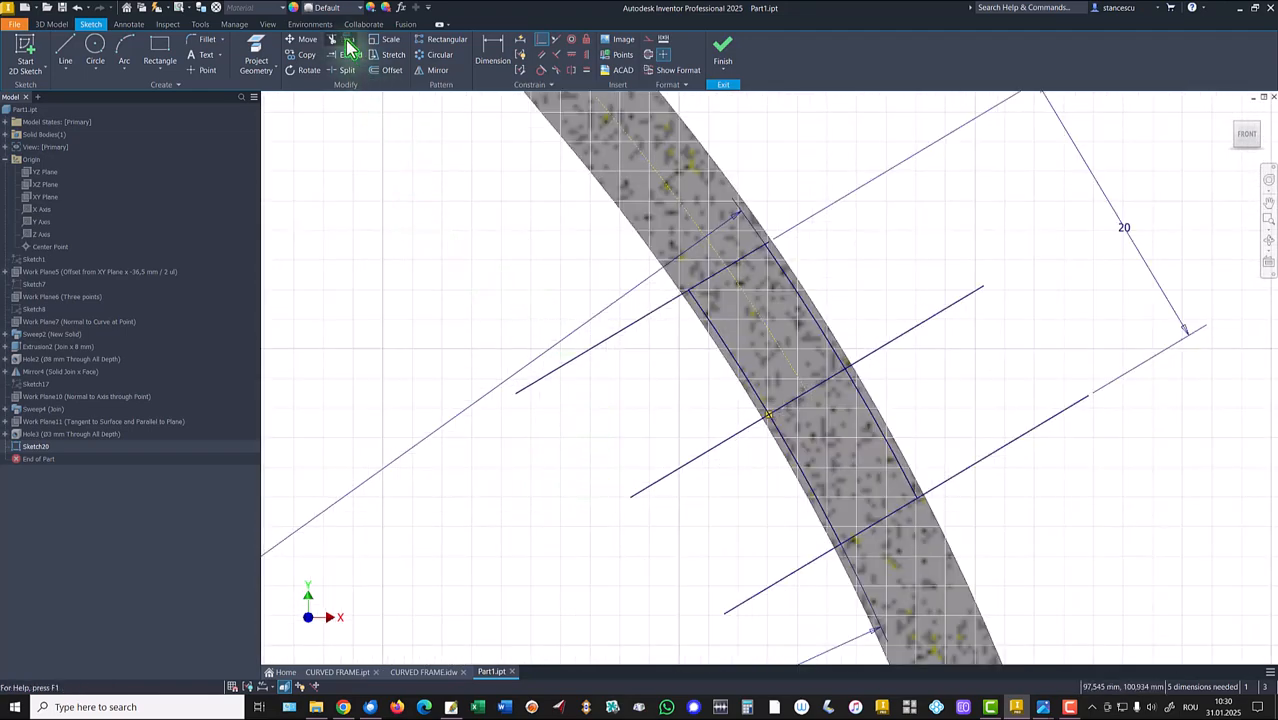
{"action": "left_click", "coordinate": [617, 342]}
{"action": "left_click", "coordinate": [731, 438]}
{"action": "left_click", "coordinate": [908, 334]}
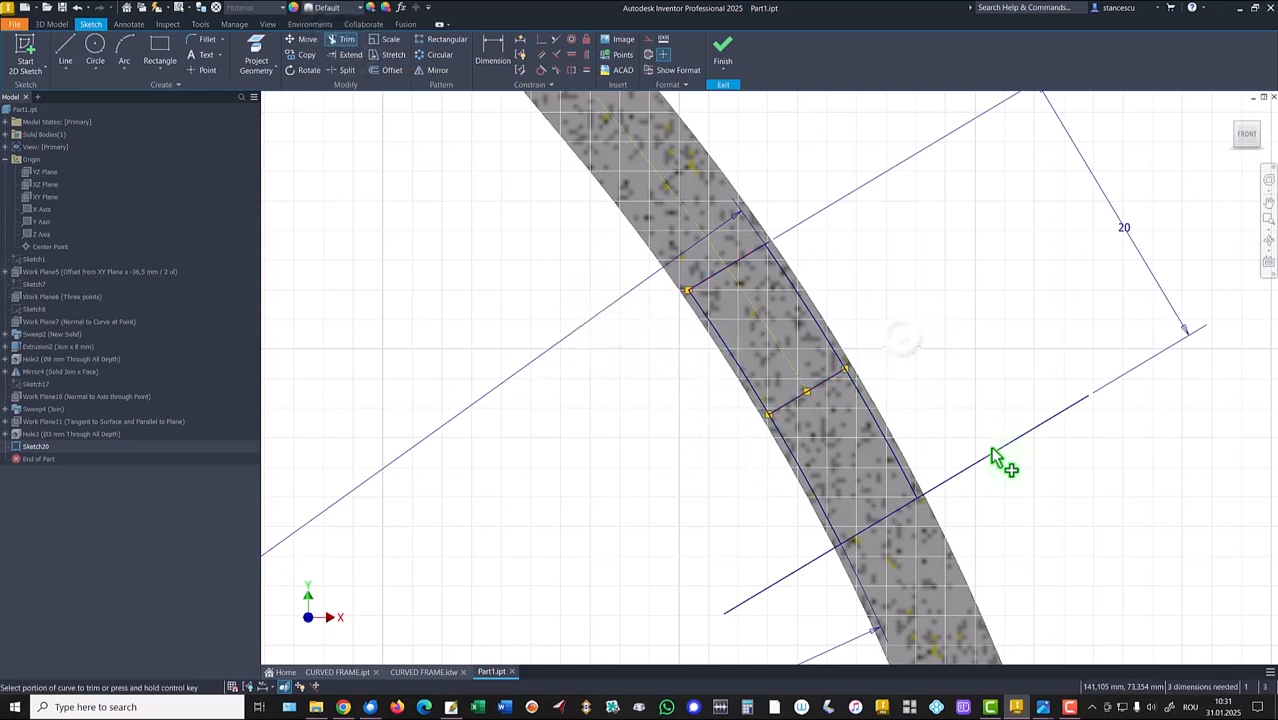
{"action": "left_click", "coordinate": [995, 459]}
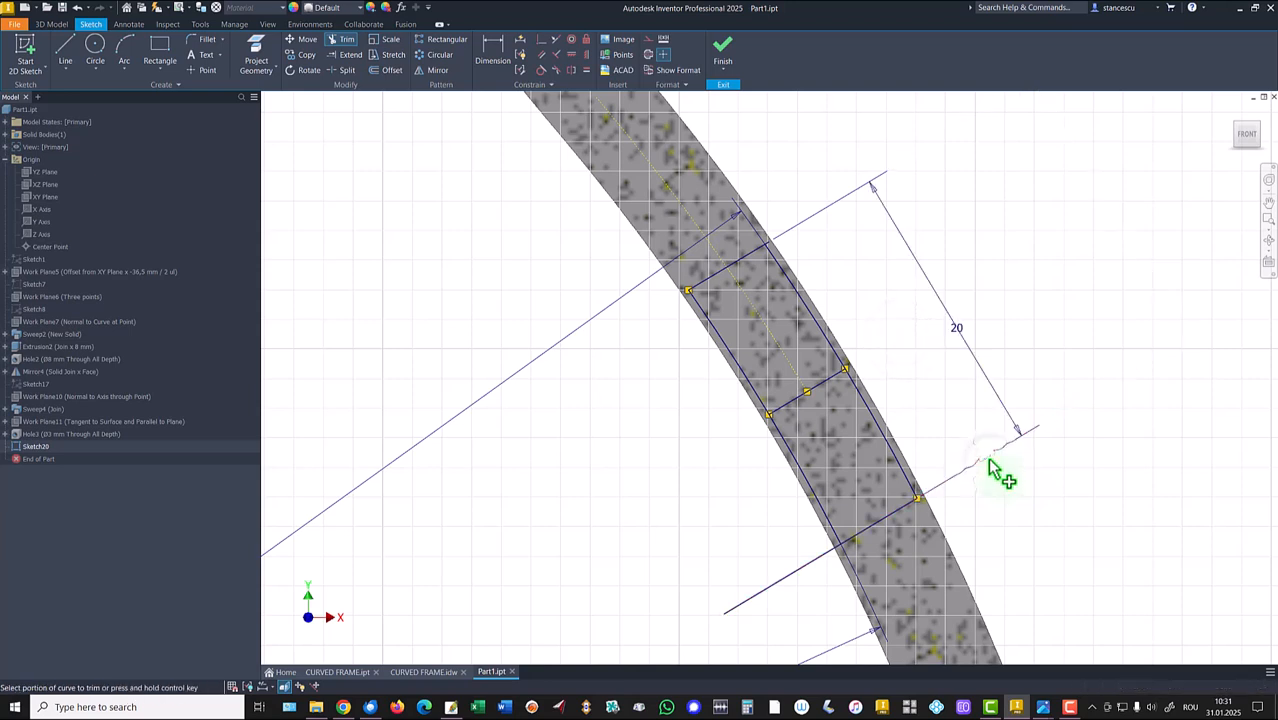
{"action": "left_click", "coordinate": [815, 566]}
{"action": "key", "text": "Escape"}
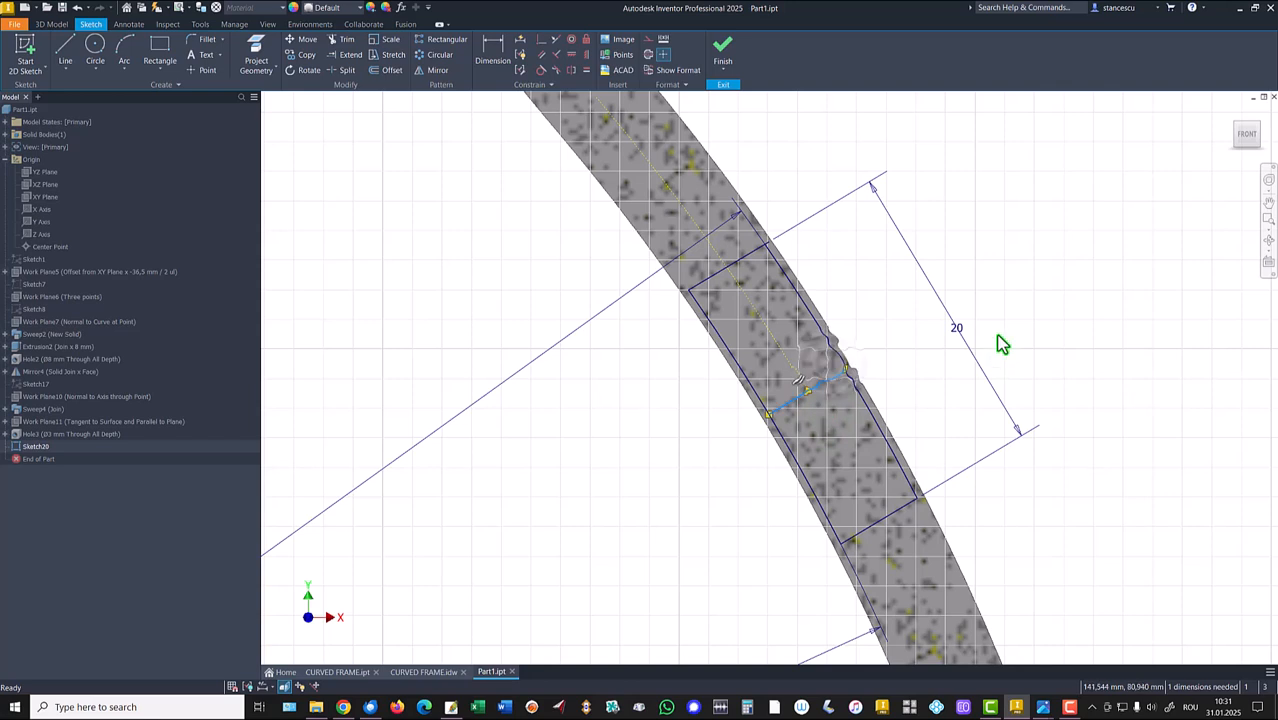
{"action": "right_click", "coordinate": [930, 374]}
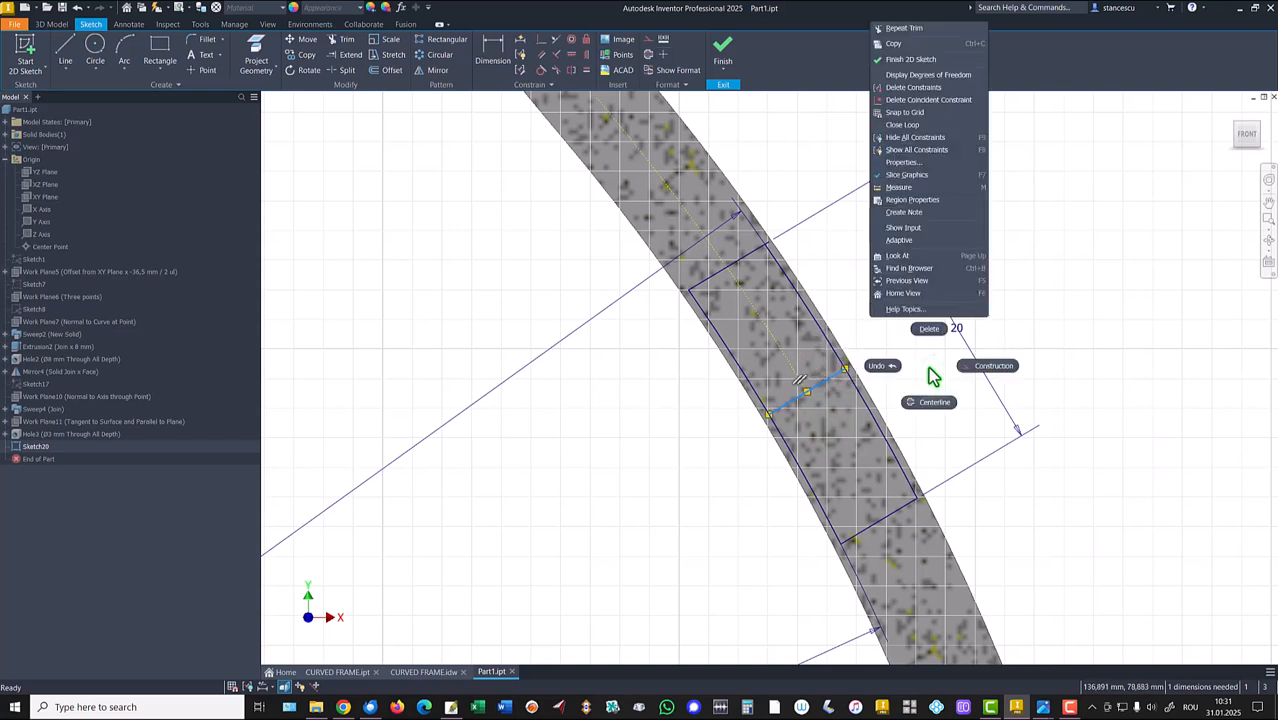
{"action": "left_click", "coordinate": [993, 368]}
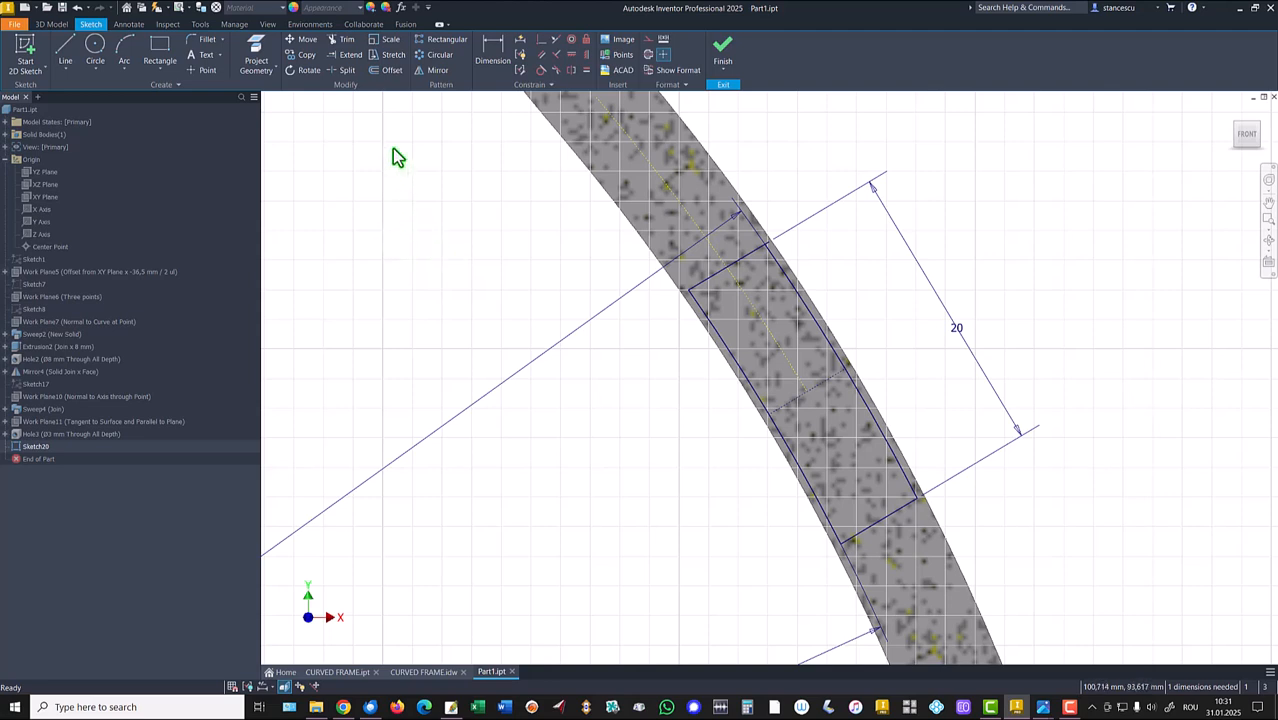
Round all four corners of the curved plate profile with 2 mm sketch fillets and finish the sketch.
{"action": "left_click", "coordinate": [206, 39]}
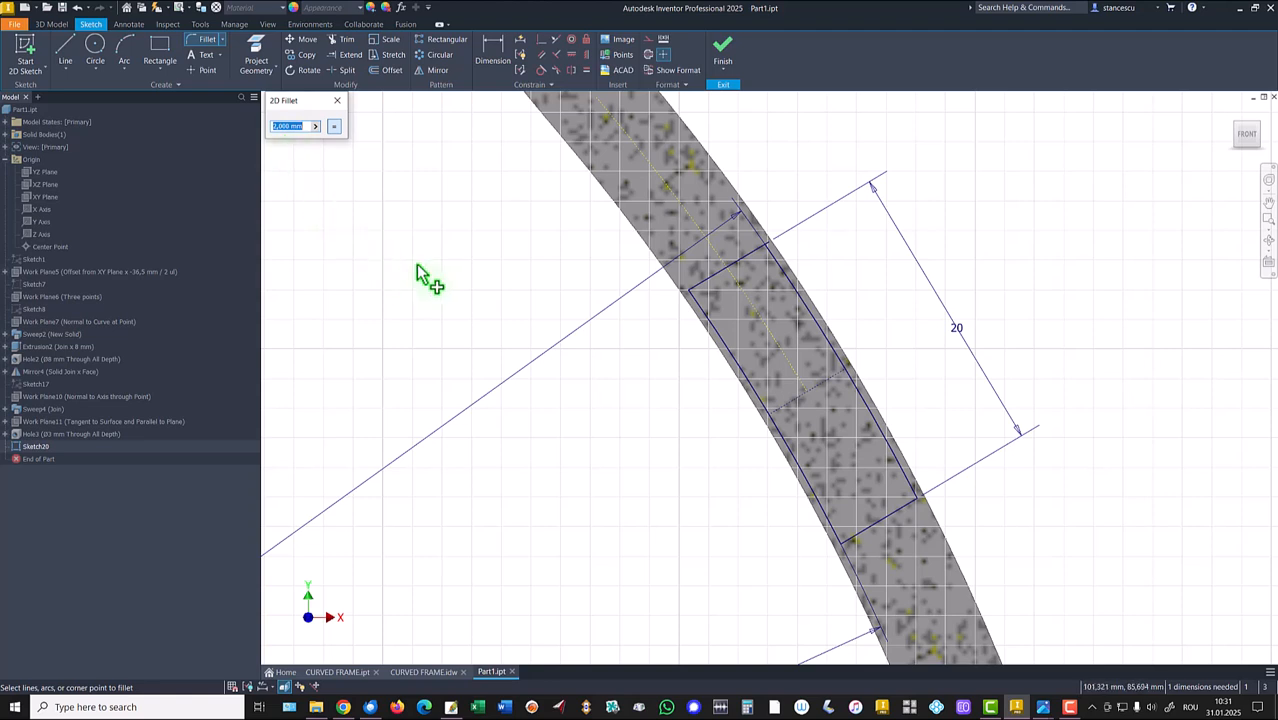
{"action": "left_click", "coordinate": [778, 268]}
{"action": "left_click", "coordinate": [698, 309]}
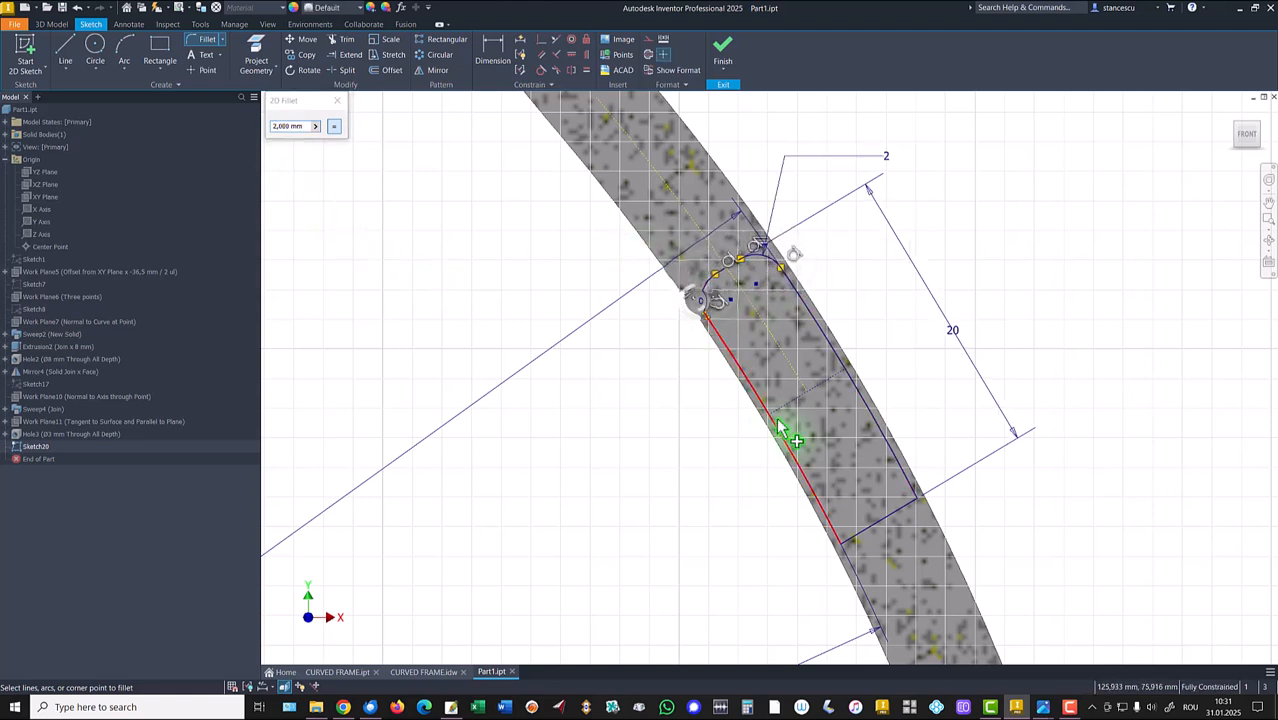
{"action": "left_click", "coordinate": [863, 540]}
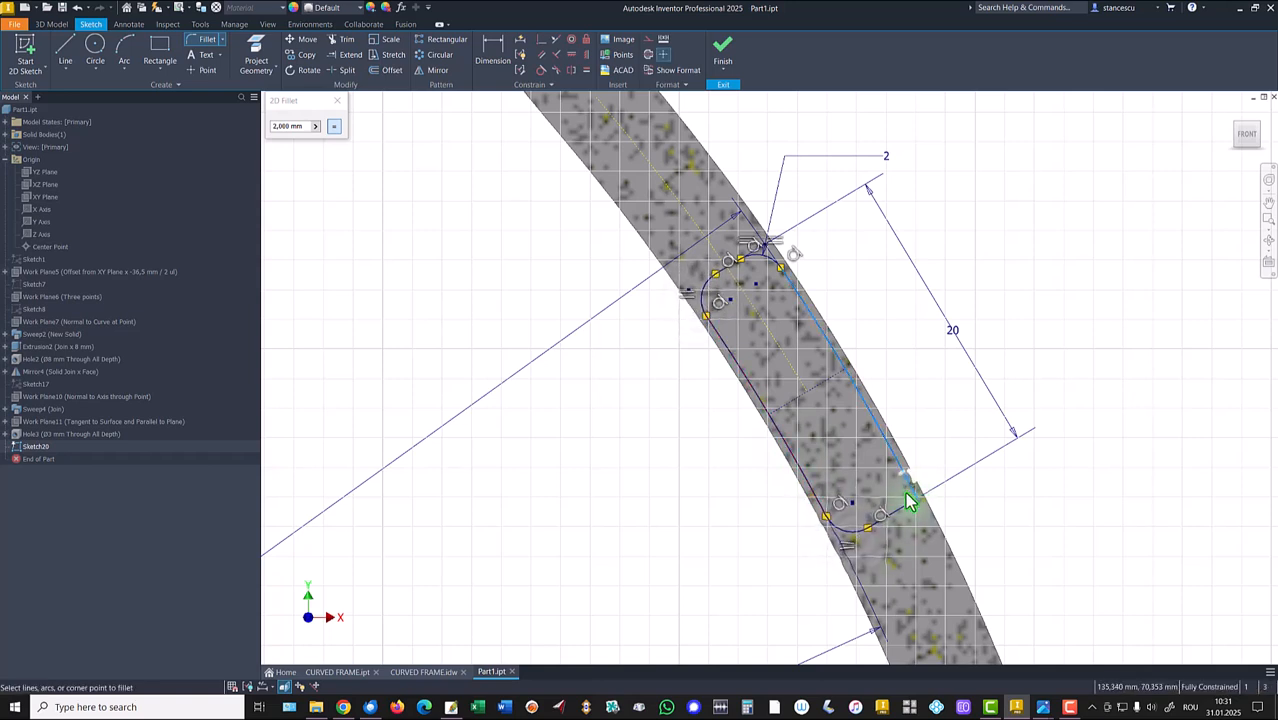
{"action": "left_click", "coordinate": [908, 502]}
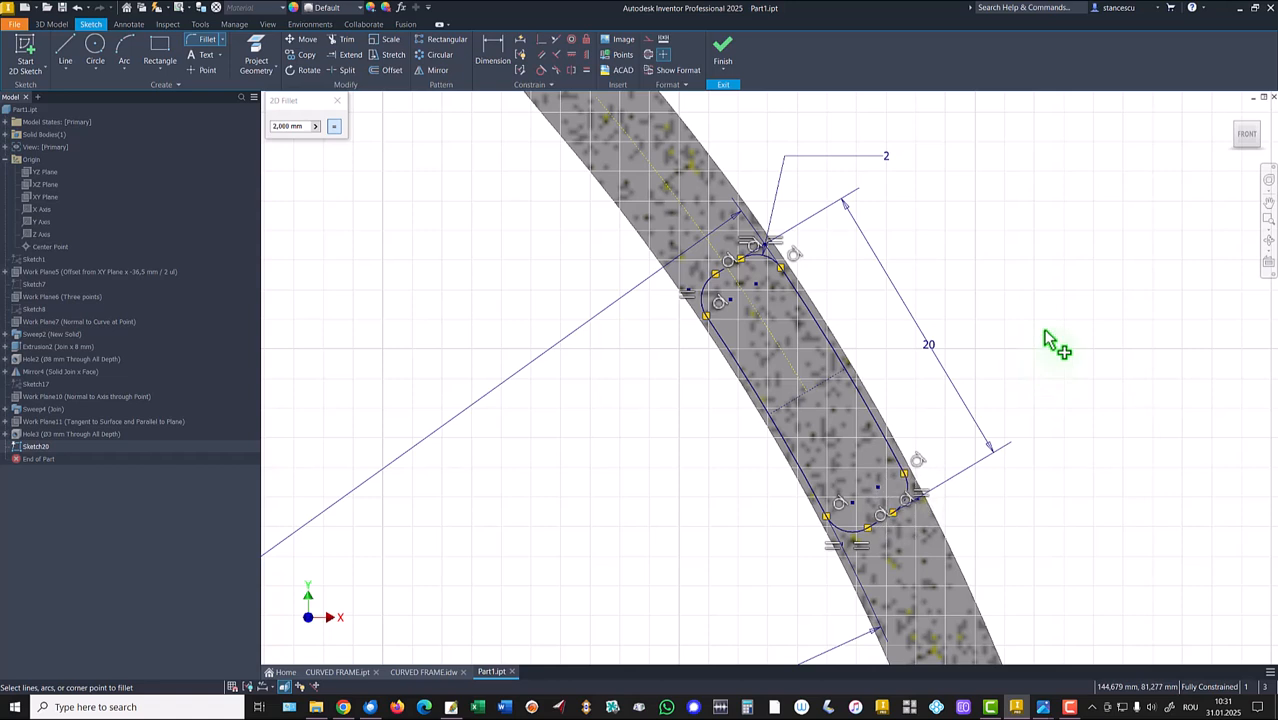
{"action": "left_click", "coordinate": [724, 52]}
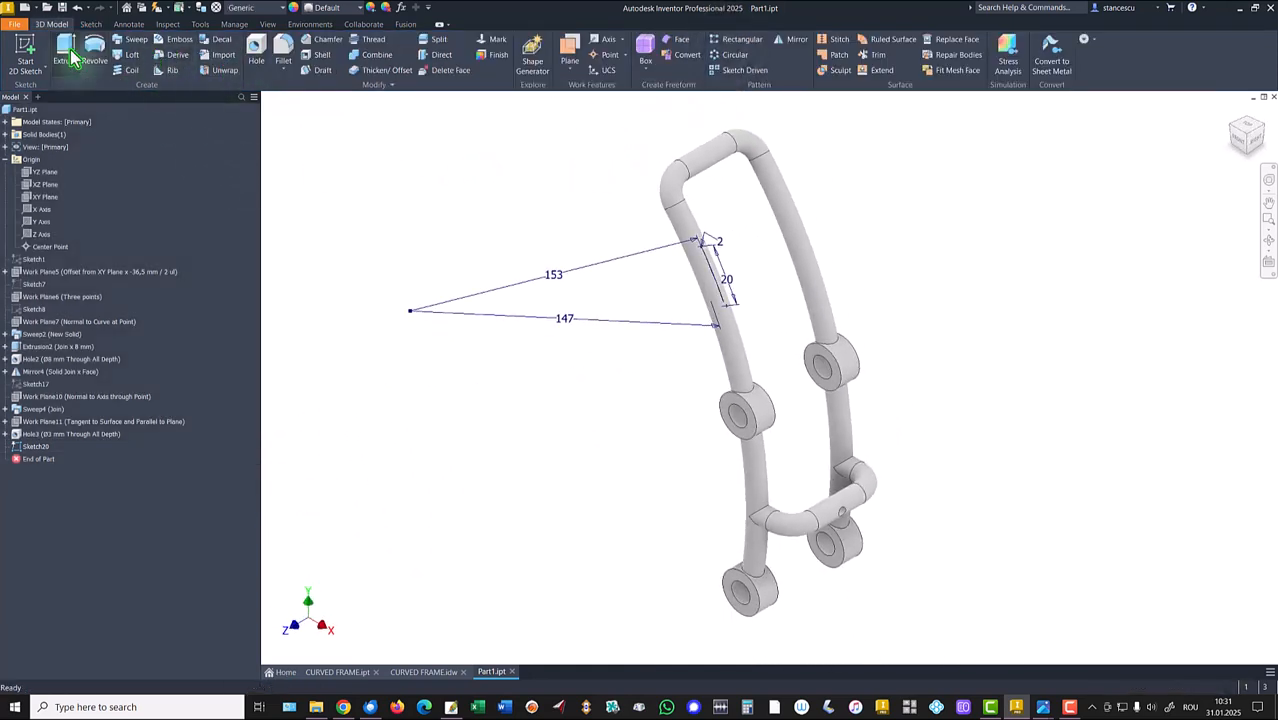
Extrude the plate profile with the To Next extent towards the opposite side bar, joined to the frame, and collapse the Origin folder.
{"action": "left_click", "coordinate": [68, 50]}
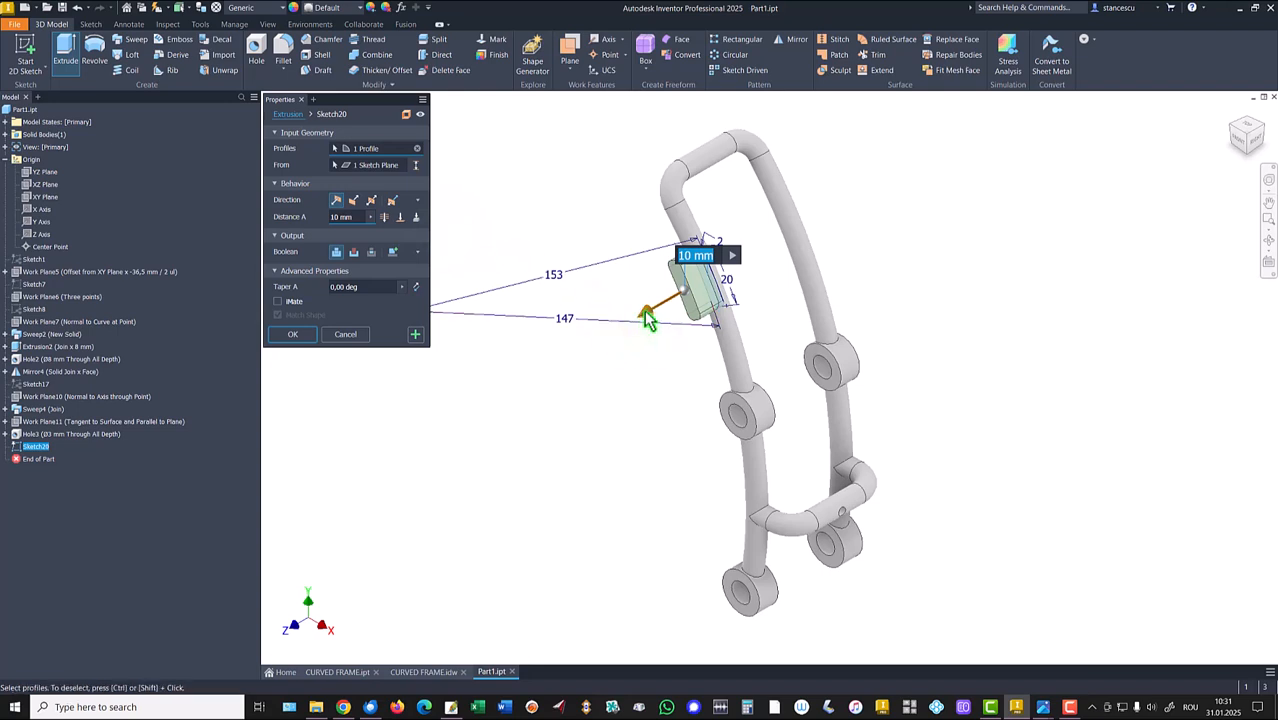
{"action": "left_click_drag", "start_coordinate": [650, 318], "coordinate": [800, 224]}
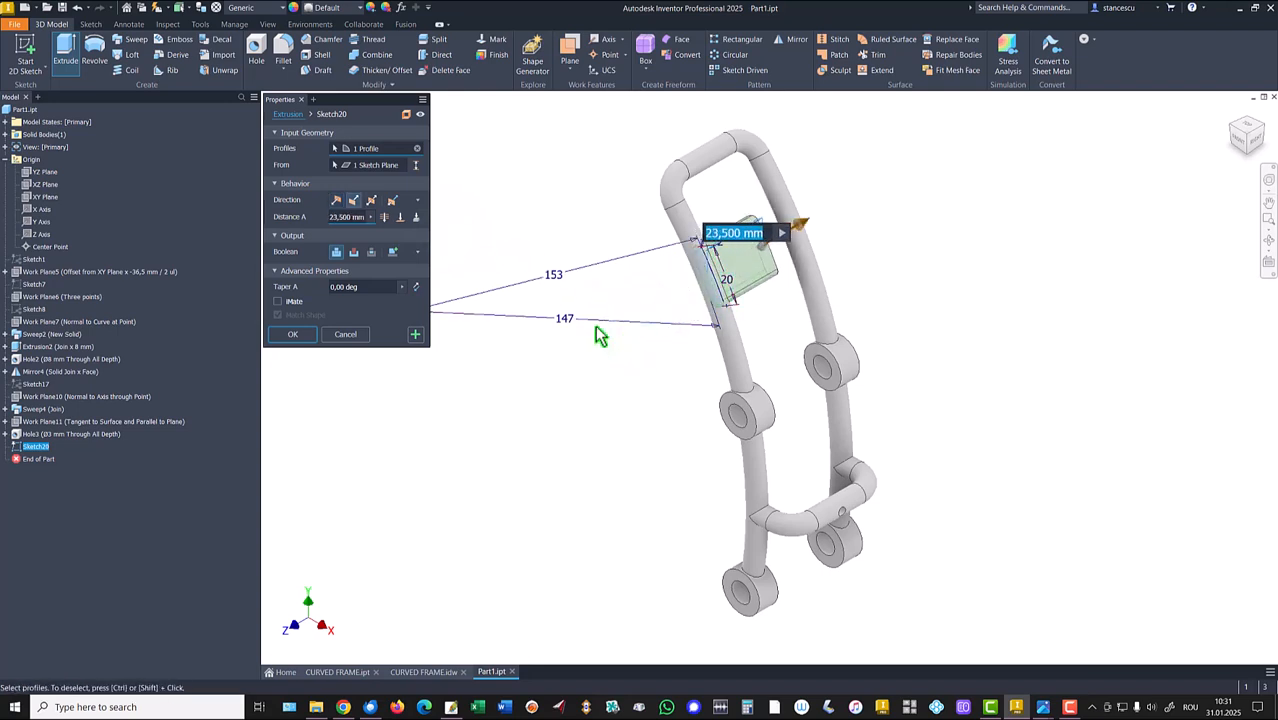
{"action": "left_click", "coordinate": [416, 219]}
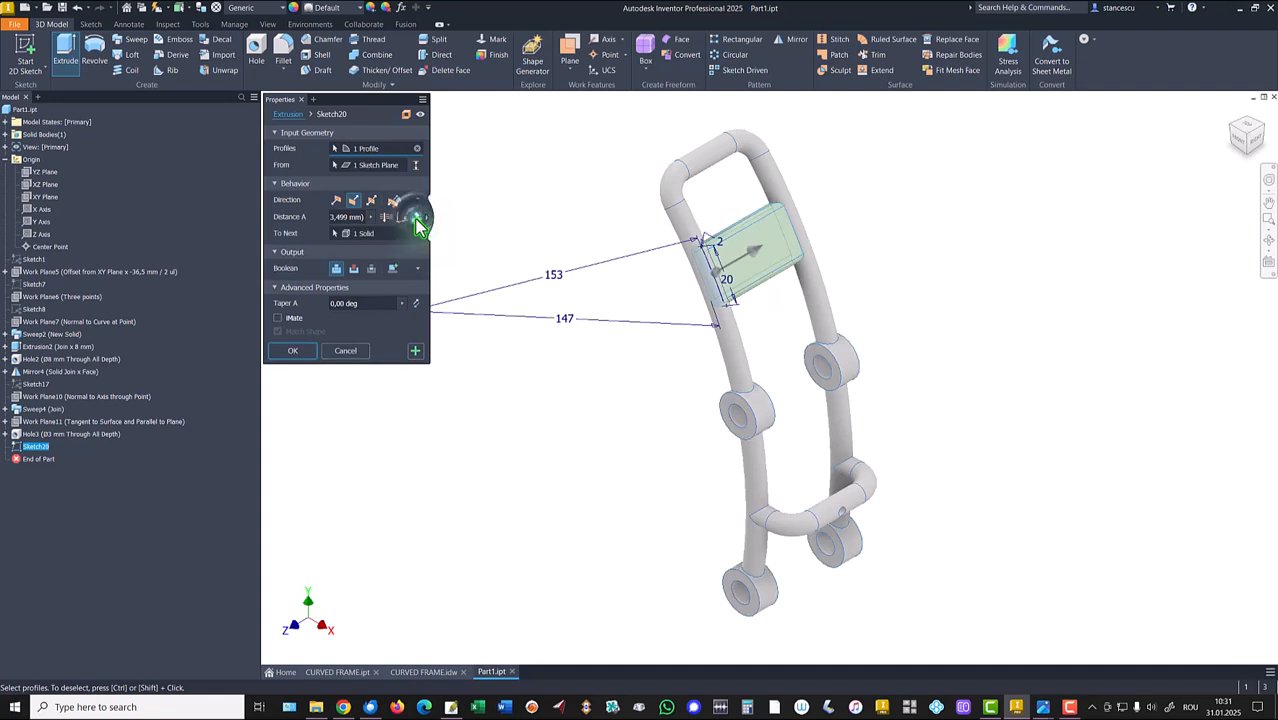
{"action": "left_click", "coordinate": [291, 351]}
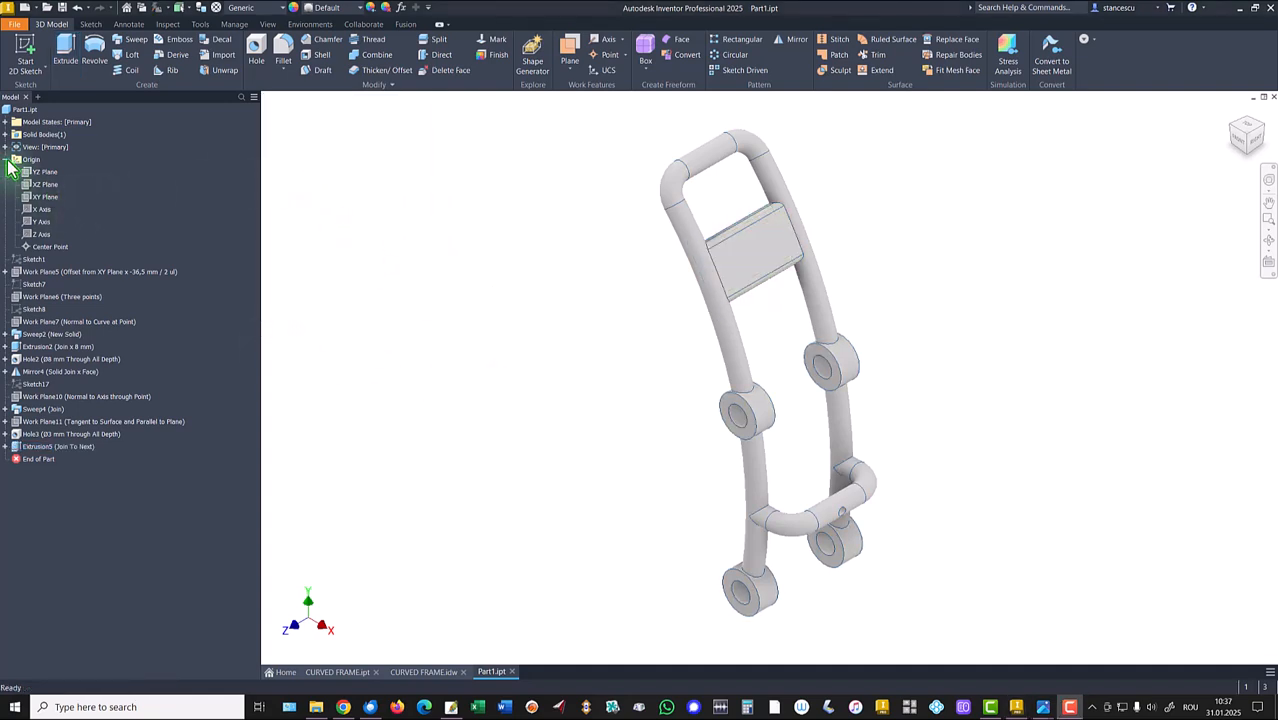
{"action": "left_click", "coordinate": [7, 160]}
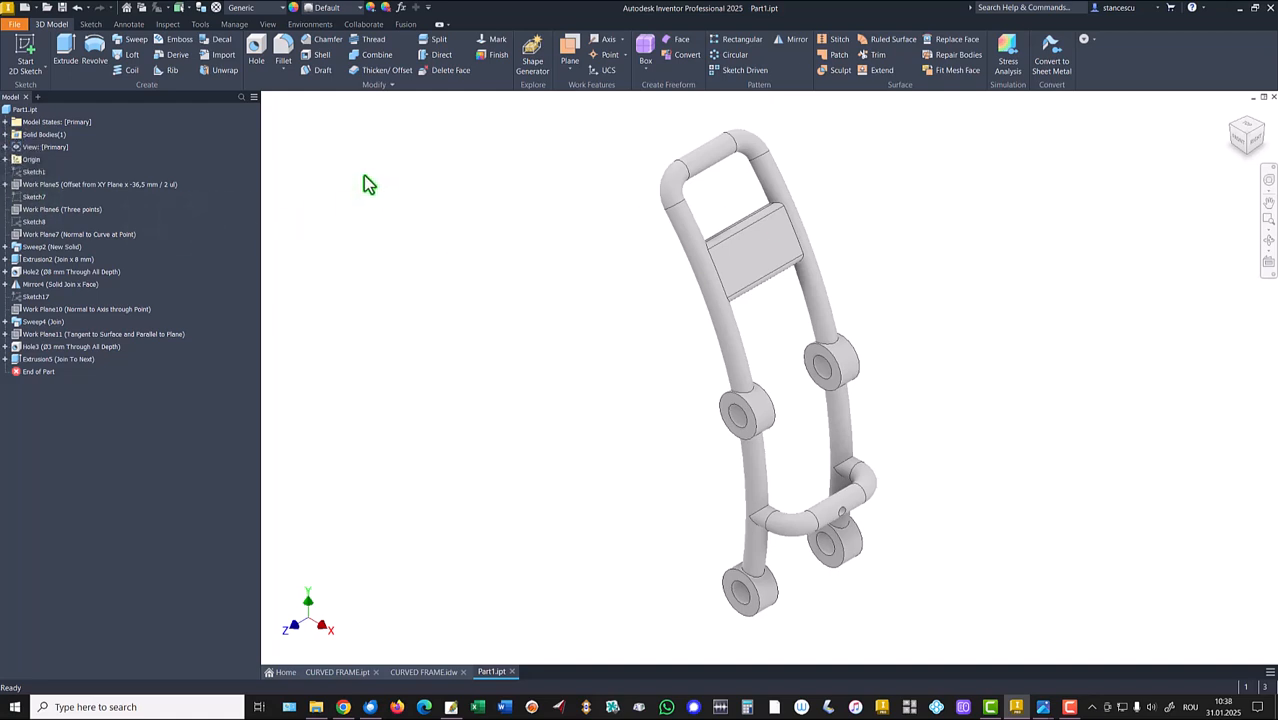
Update the physical properties in the part's iProperties and copy the volume value.
{"action": "right_click", "coordinate": [10, 110]}
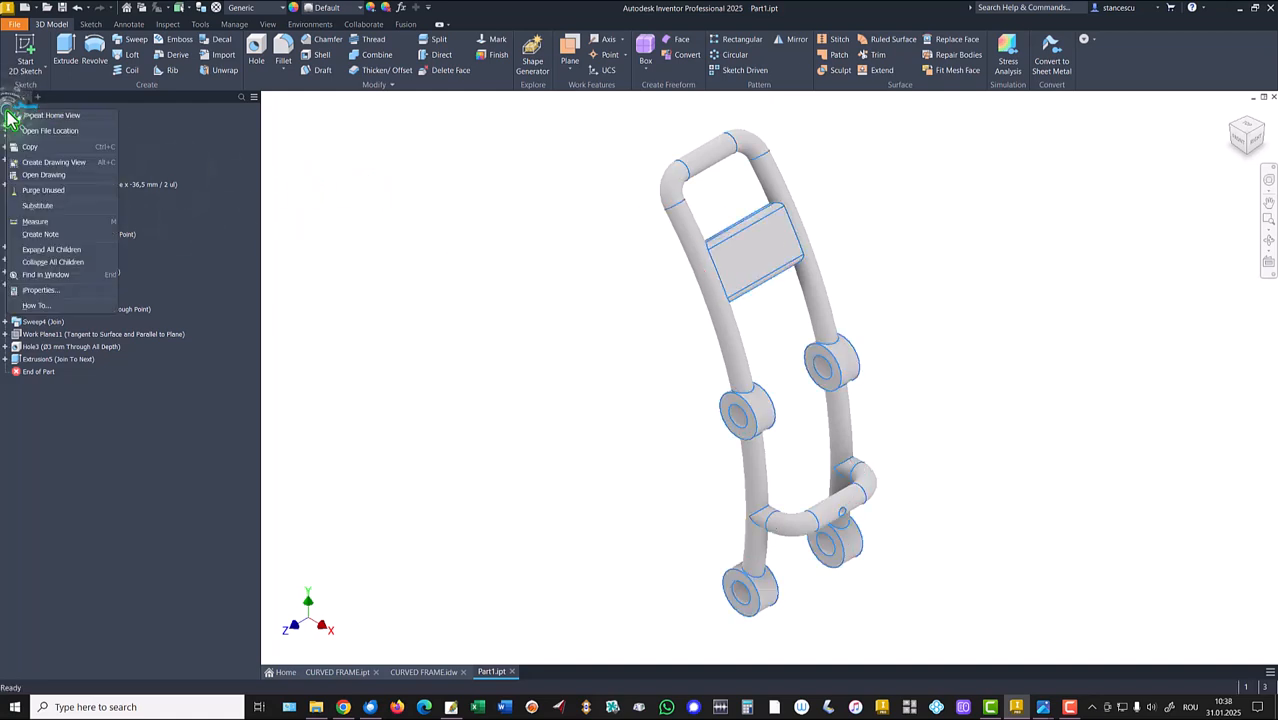
{"action": "left_click", "coordinate": [40, 291]}
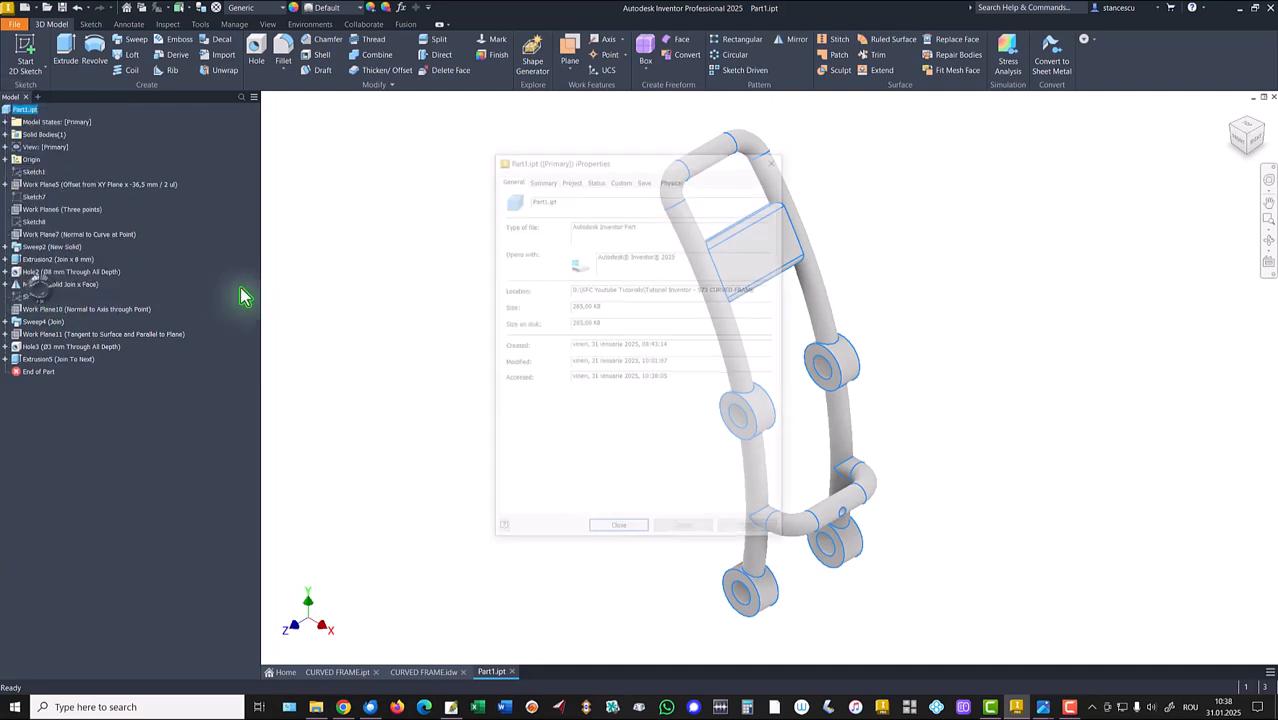
{"action": "left_click", "coordinate": [667, 179]}
{"action": "left_click", "coordinate": [755, 212]}
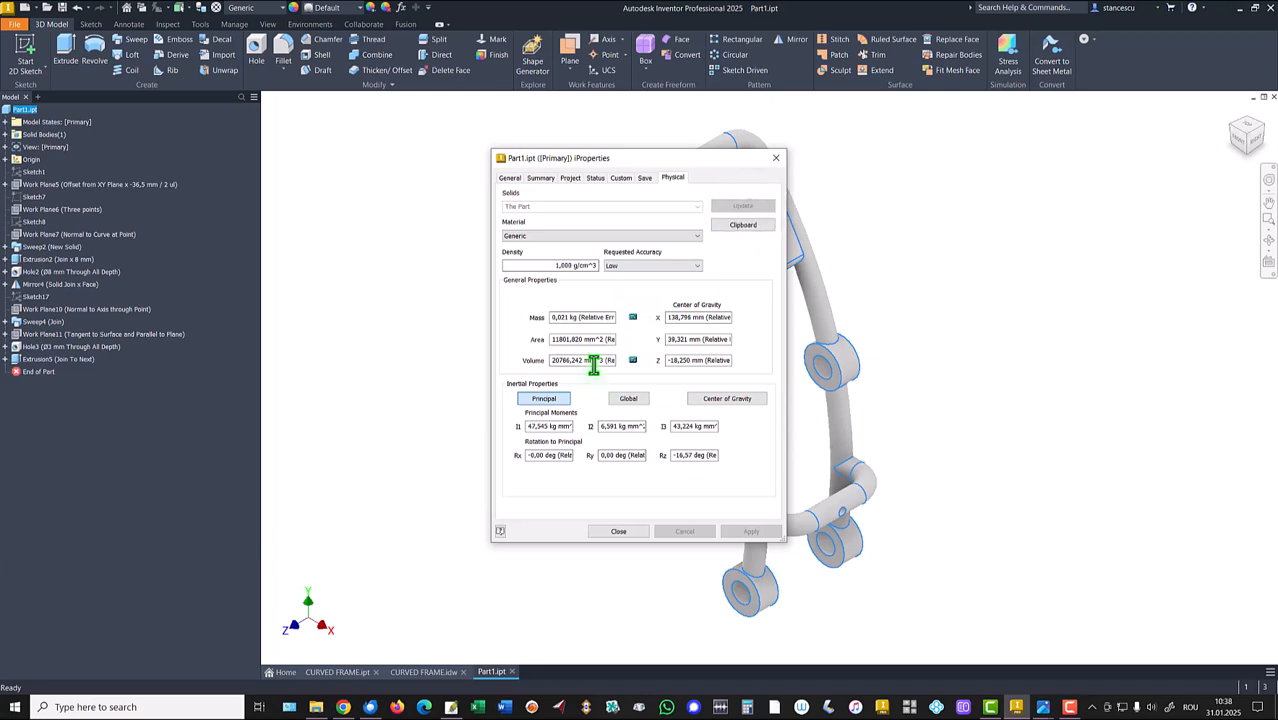
{"action": "left_click_drag", "start_coordinate": [601, 364], "coordinate": [496, 359]}
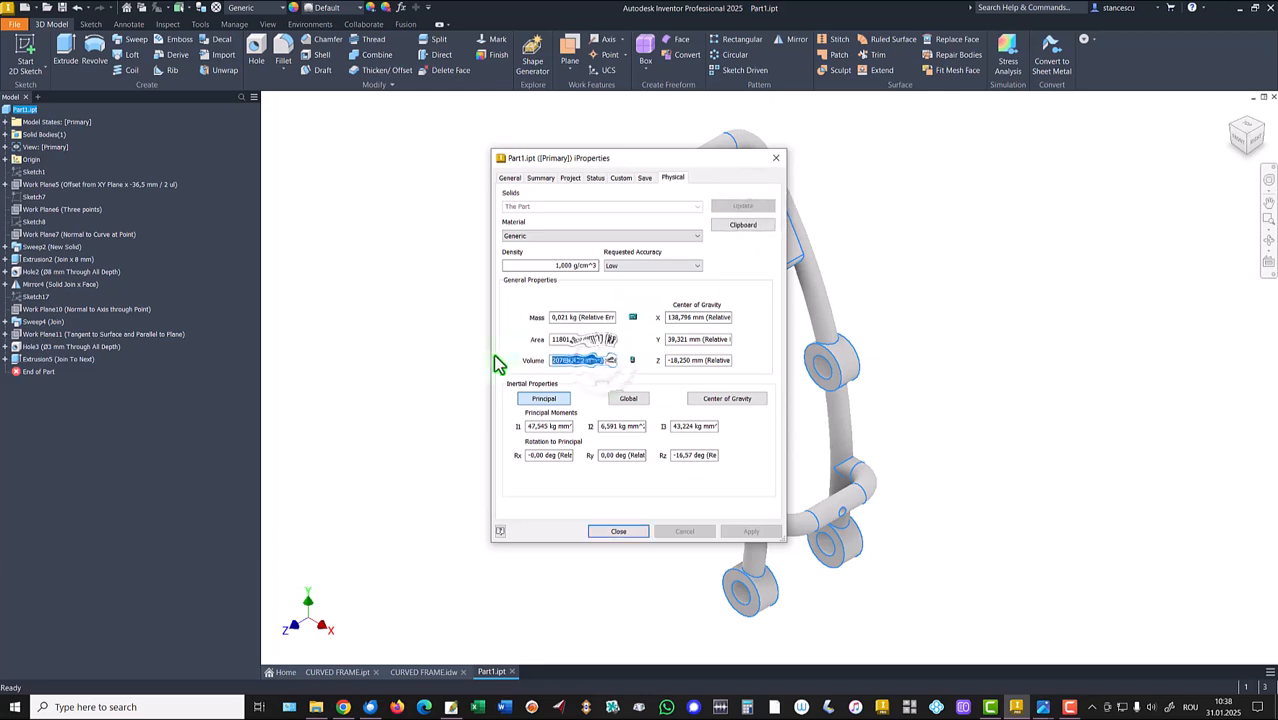
{"action": "key", "text": "ctrl+c"}
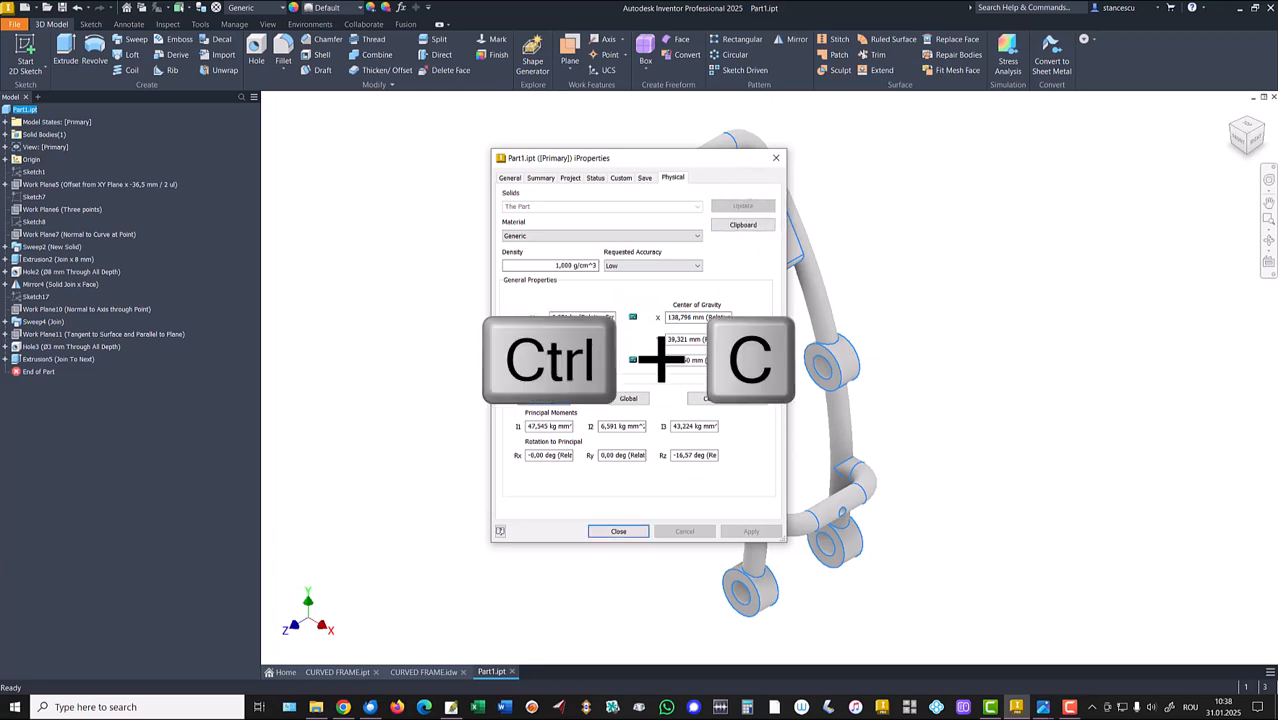
{"action": "left_click", "coordinate": [620, 532]}
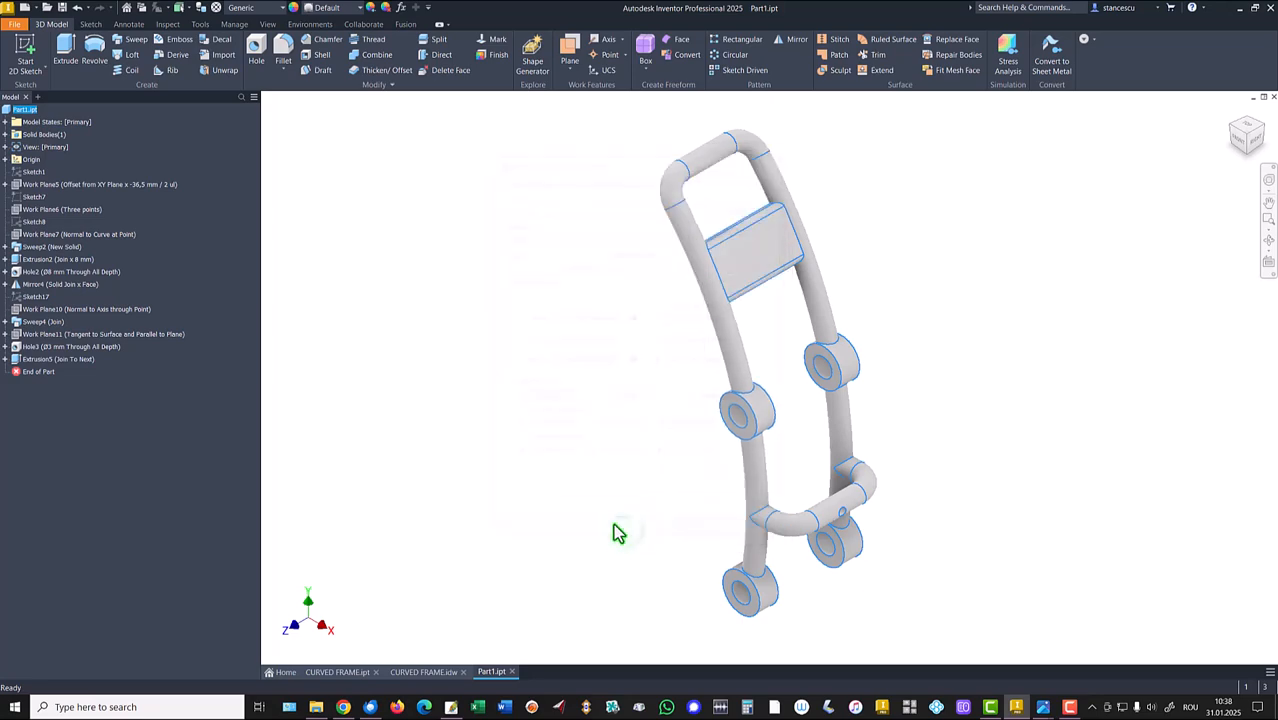
Paste the copied volume under the volume note in the CURVED FRAME drawing to compare them, discard the edit and return to Part1.
{"action": "left_click", "coordinate": [422, 673]}
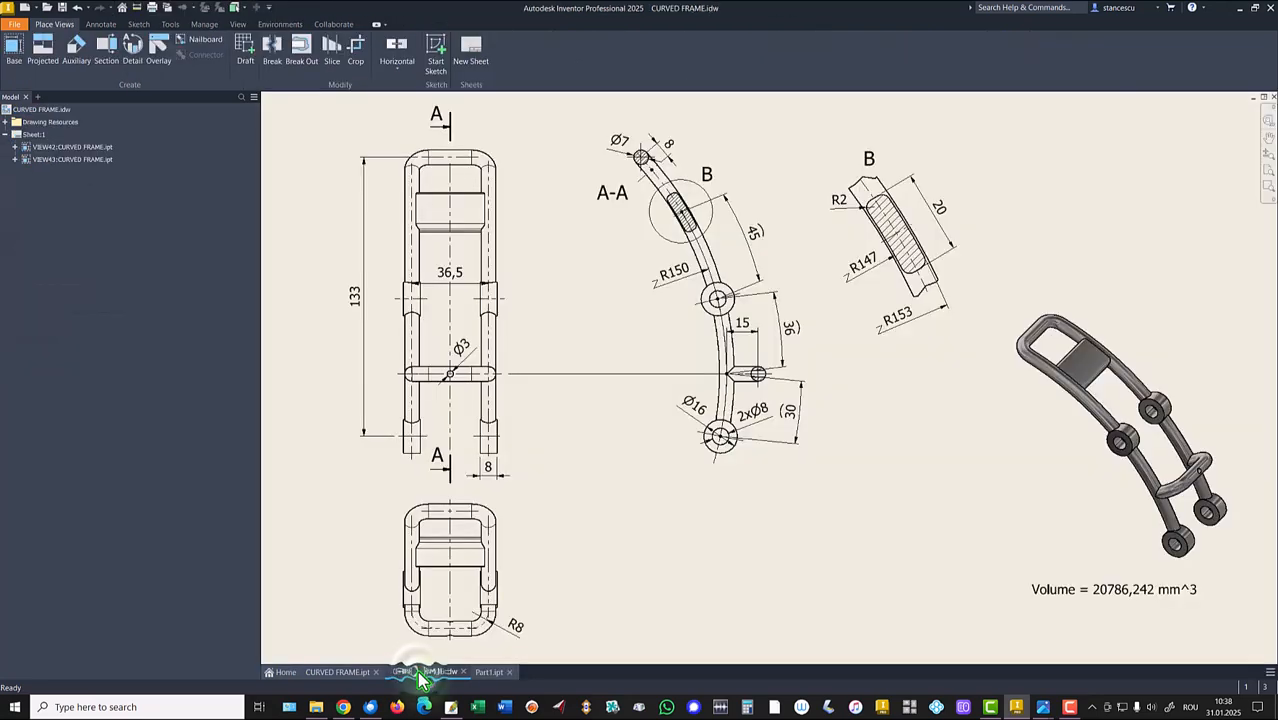
{"action": "double_click", "coordinate": [1117, 590]}
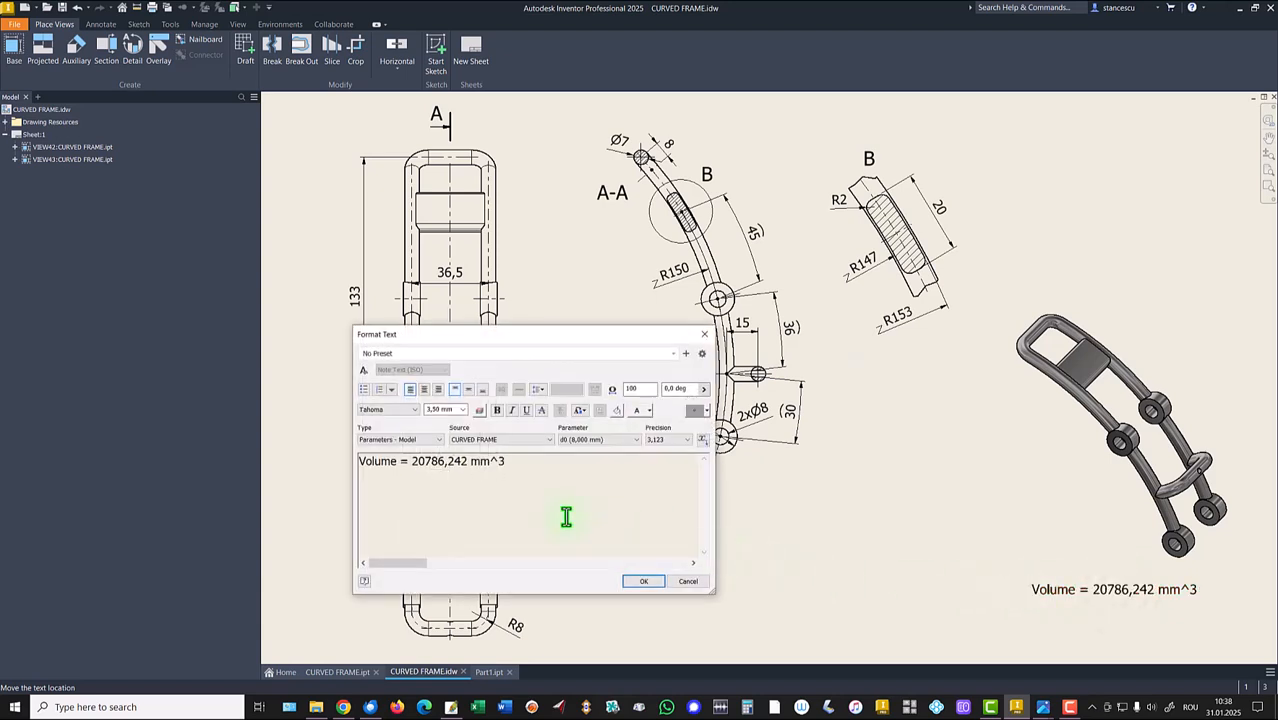
{"action": "key", "text": "Return"}
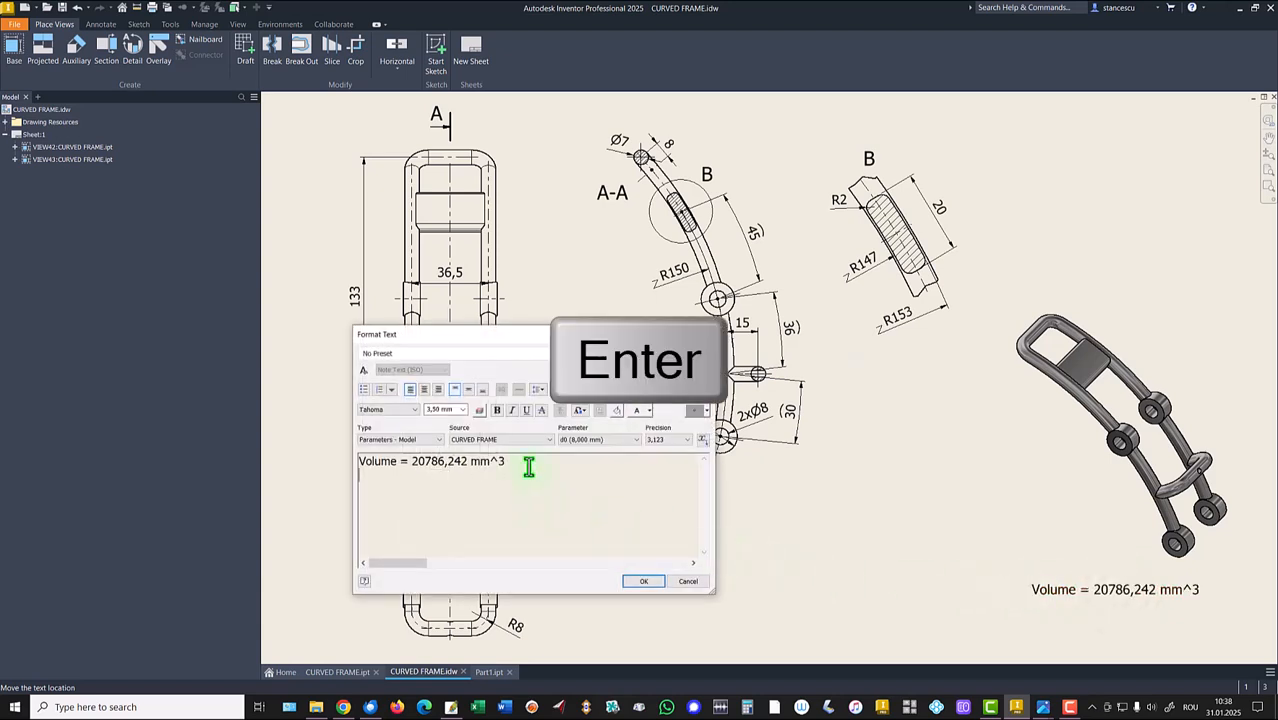
{"action": "key", "text": "ctrl+v"}
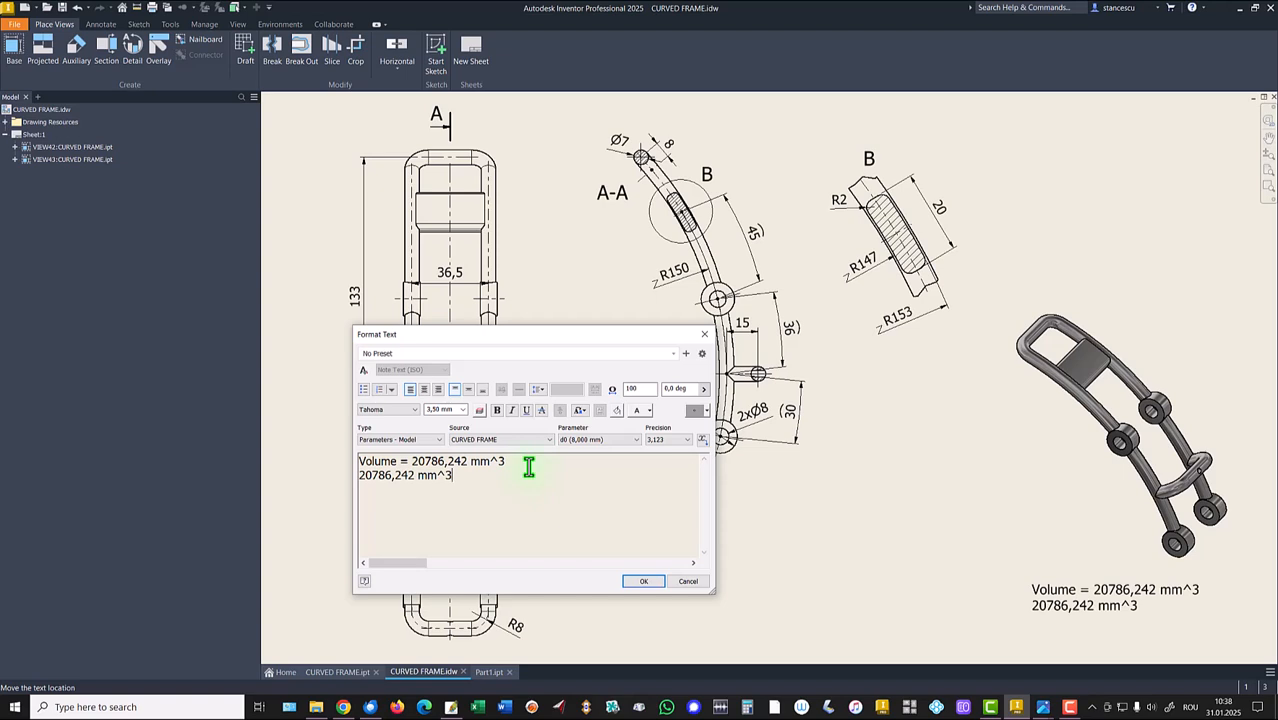
{"action": "left_click", "coordinate": [688, 584]}
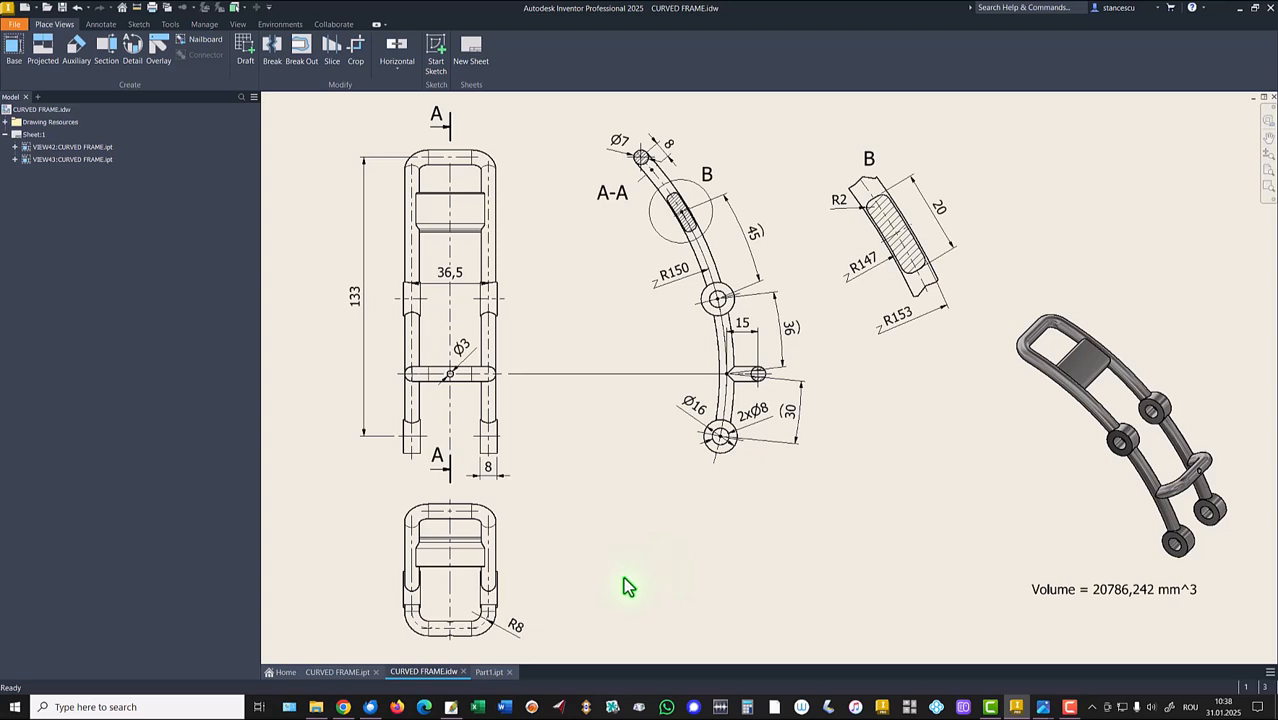
{"action": "left_click", "coordinate": [489, 672]}
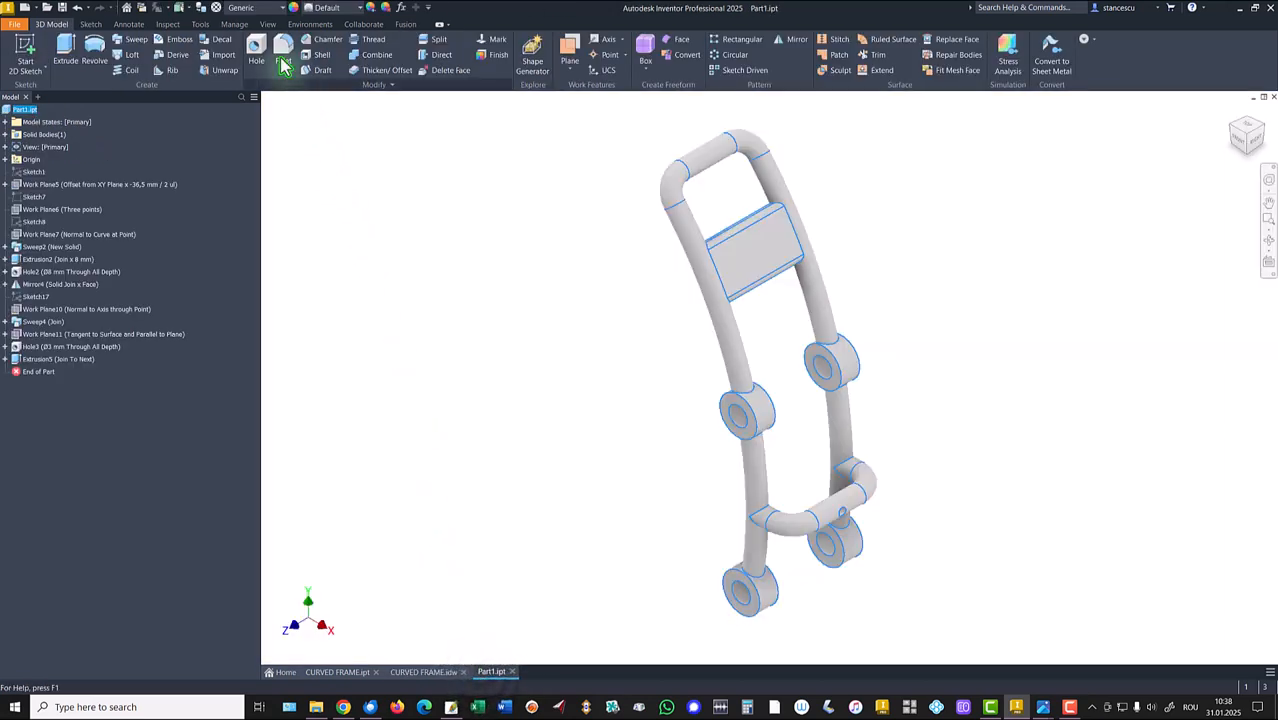
Assign the Steel, Carbon material to the part.
{"action": "left_click", "coordinate": [268, 8]}
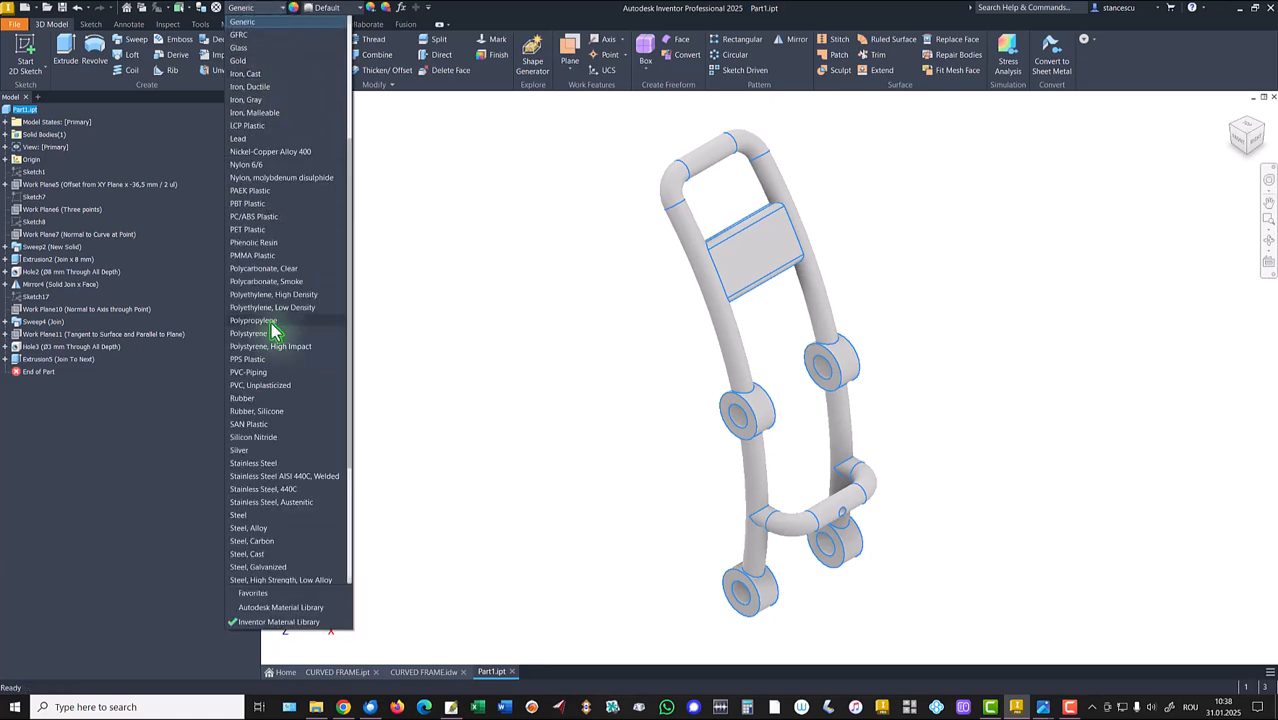
{"action": "left_click", "coordinate": [255, 541]}
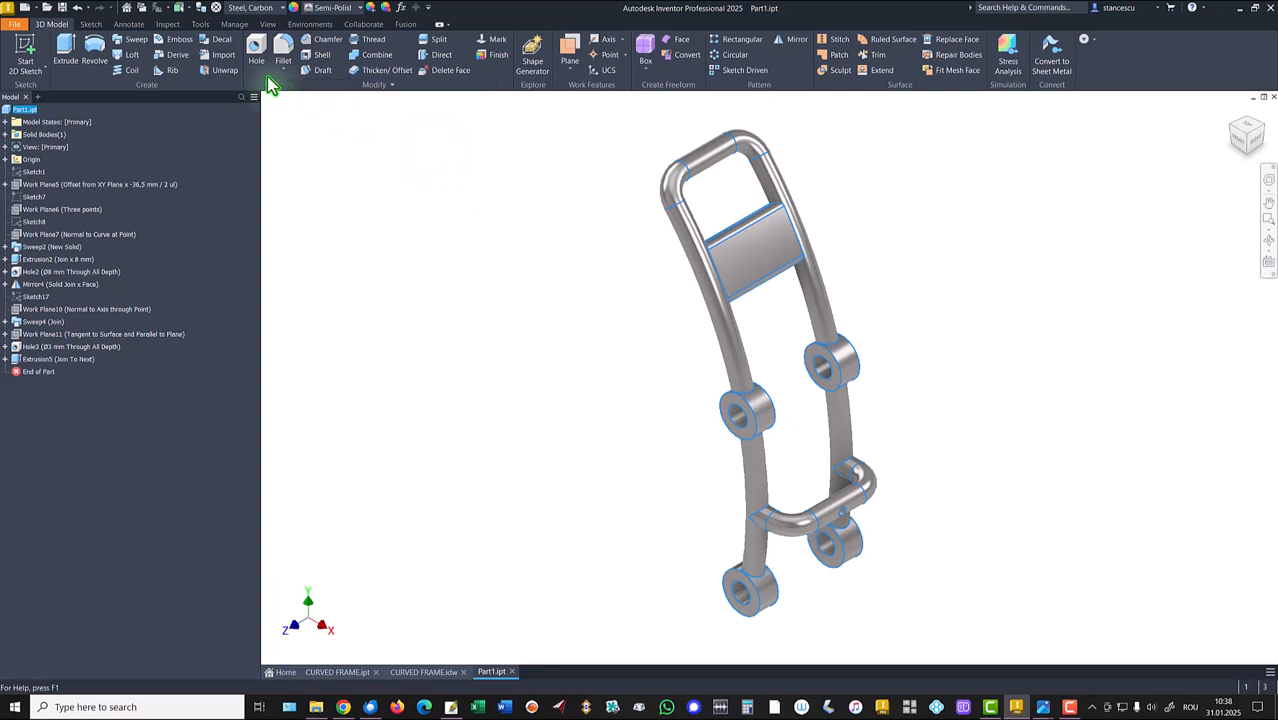
Display the part shaded without edges and set the lighting style to Default Lights.
{"action": "left_click", "coordinate": [268, 24]}
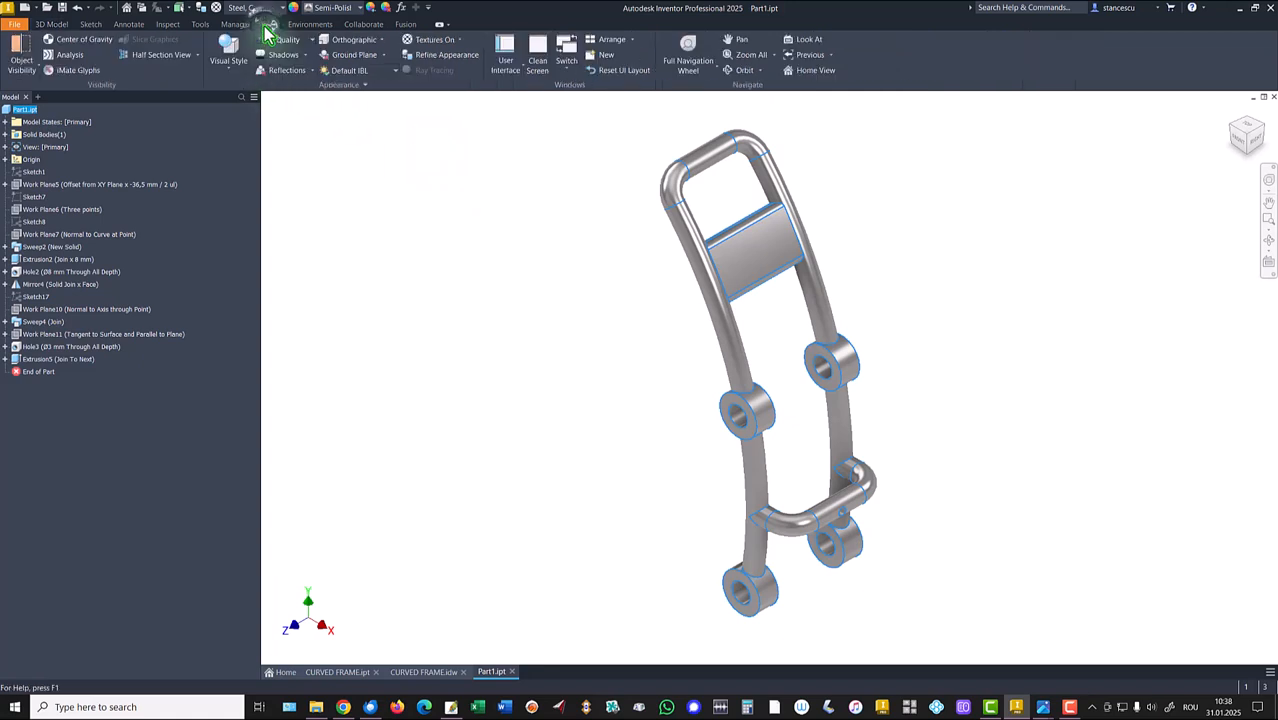
{"action": "left_click", "coordinate": [228, 68]}
{"action": "left_click", "coordinate": [242, 115]}
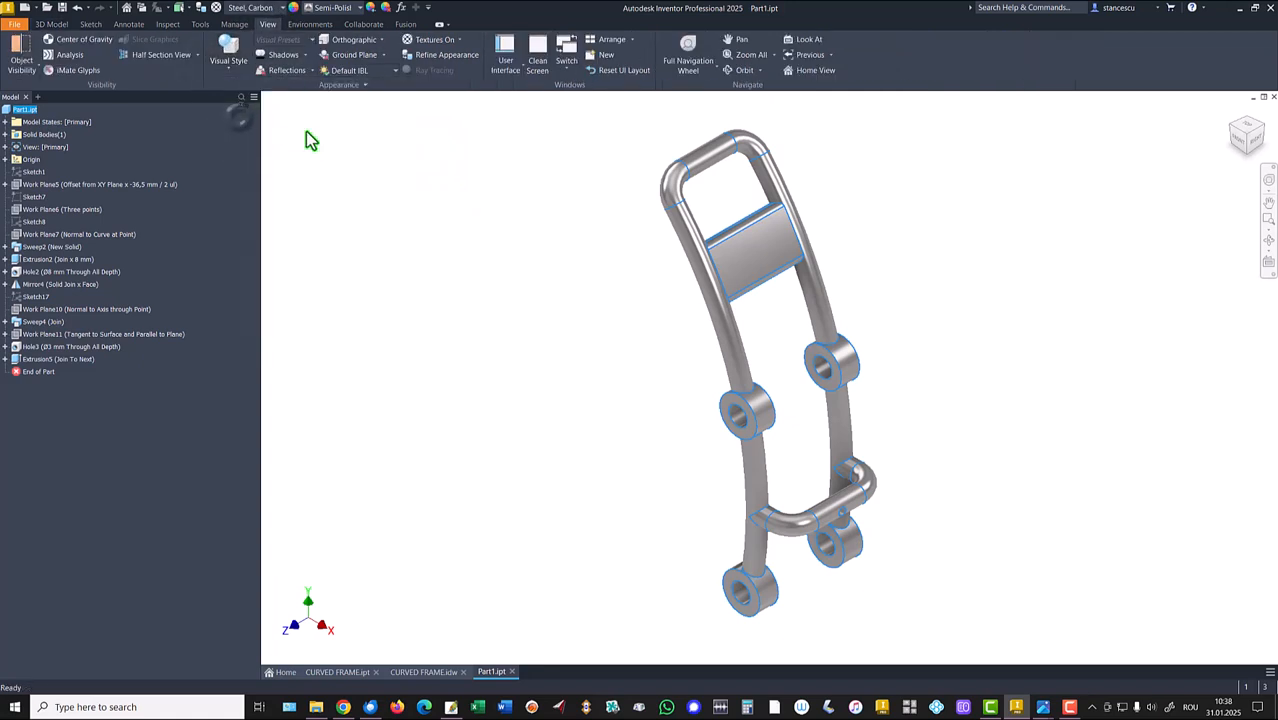
{"action": "left_click", "coordinate": [358, 72]}
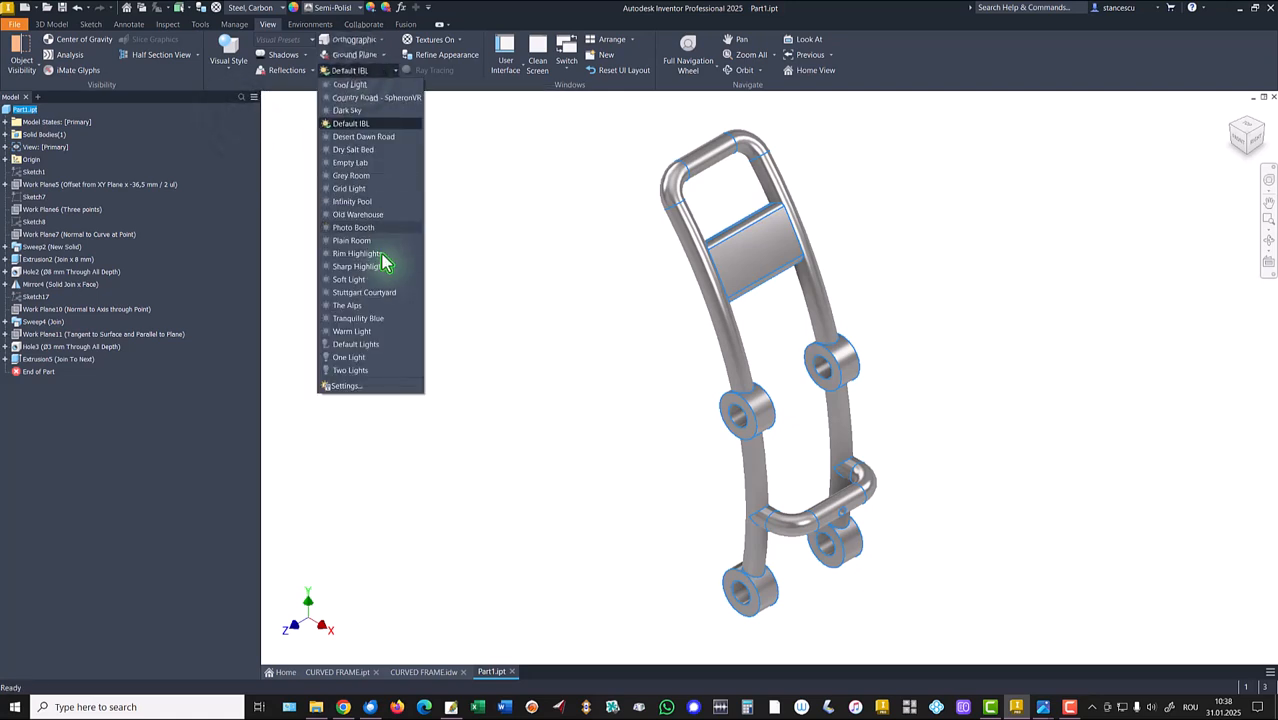
{"action": "left_click", "coordinate": [366, 345]}
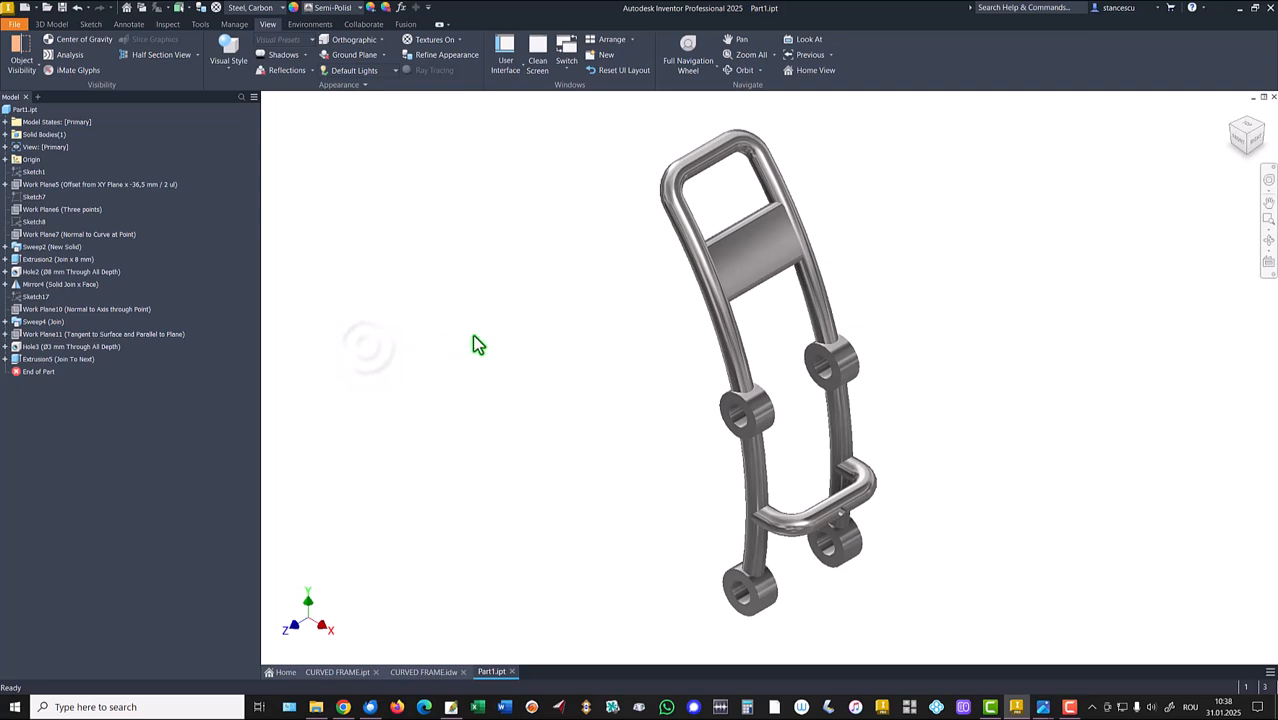
Compare the finished Part1 model with the reference CURVED FRAME.ipt by alternating between the two open parts.
{"action": "left_click", "coordinate": [350, 680]}
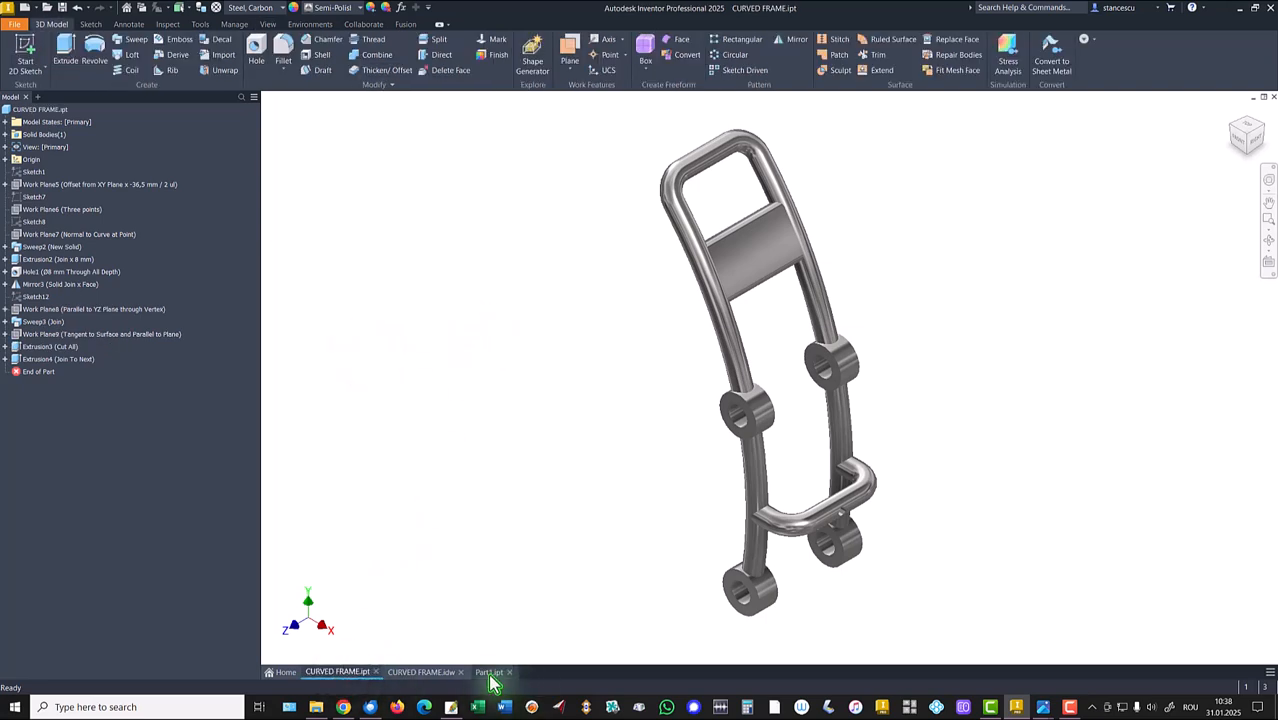
{"action": "left_click", "coordinate": [490, 672]}
{"action": "left_click", "coordinate": [345, 672]}
{"action": "left_click", "coordinate": [490, 672]}
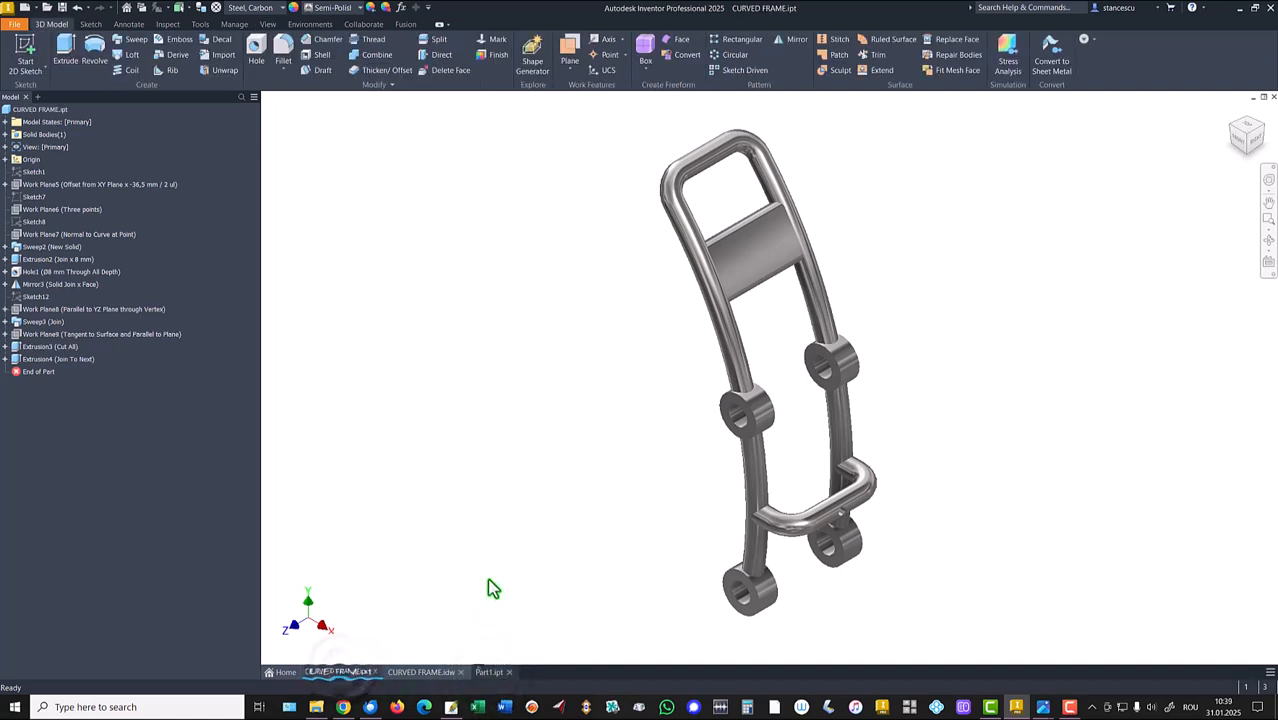